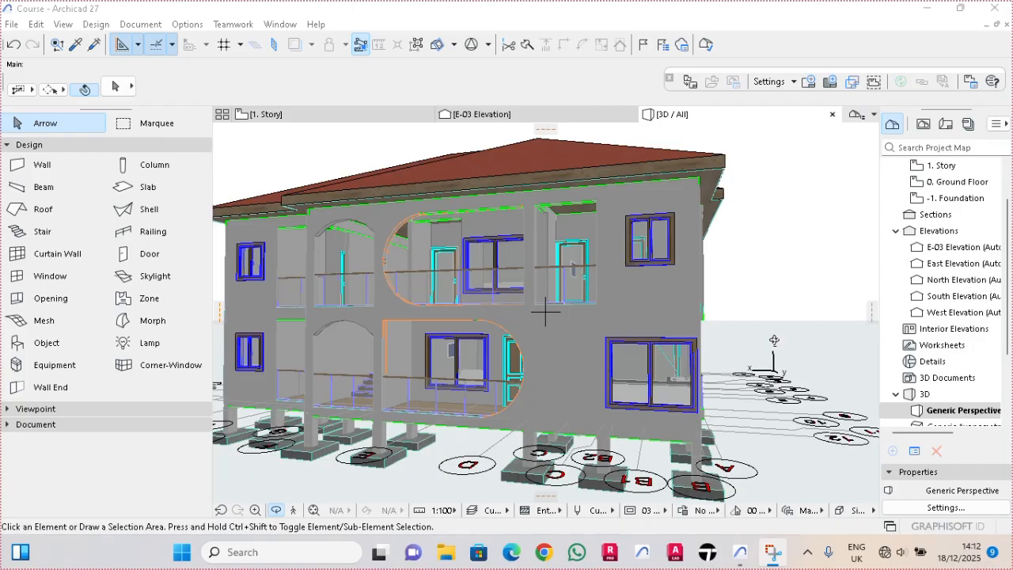
- Open the 1. Story floor plan and expand the Document tool group
{"action": "left_click", "coordinate": [304, 120]}
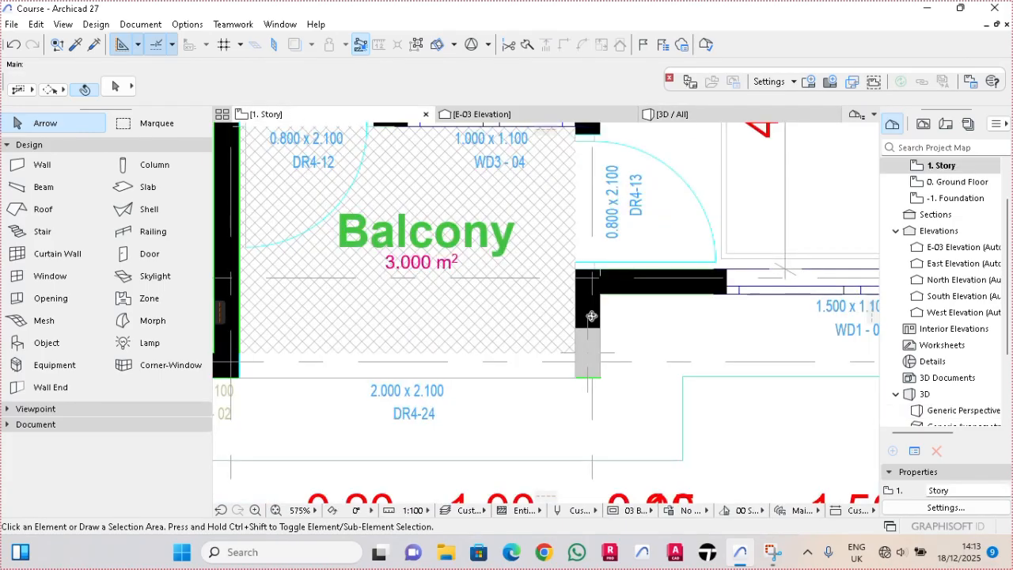
{"action": "scroll", "coordinate": [591, 316], "scroll_direction": "down", "scroll_amount": 10}
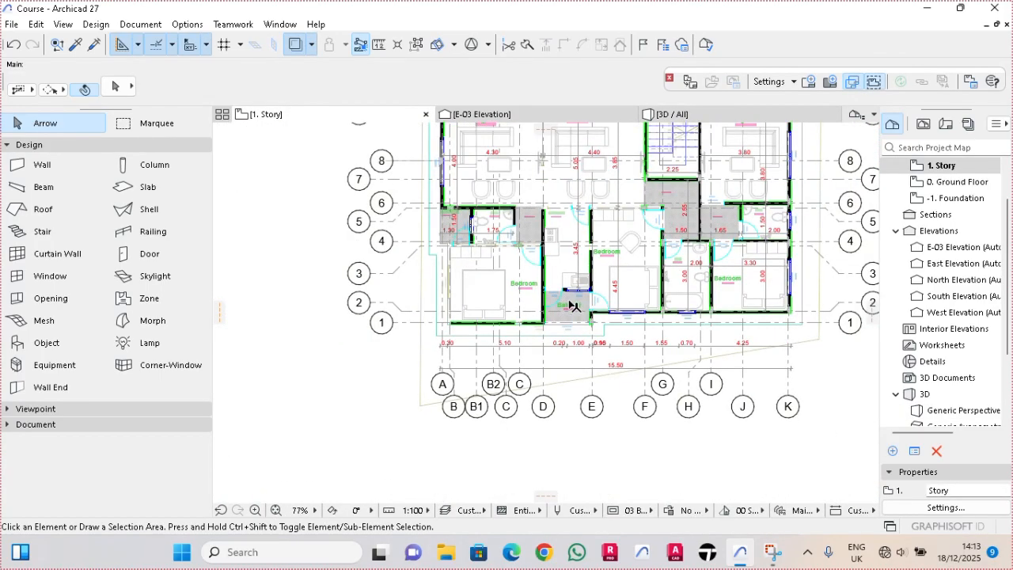
{"action": "middle_click_drag", "start_coordinate": [573, 306], "coordinate": [530, 366]}
{"action": "left_click", "coordinate": [70, 424]}
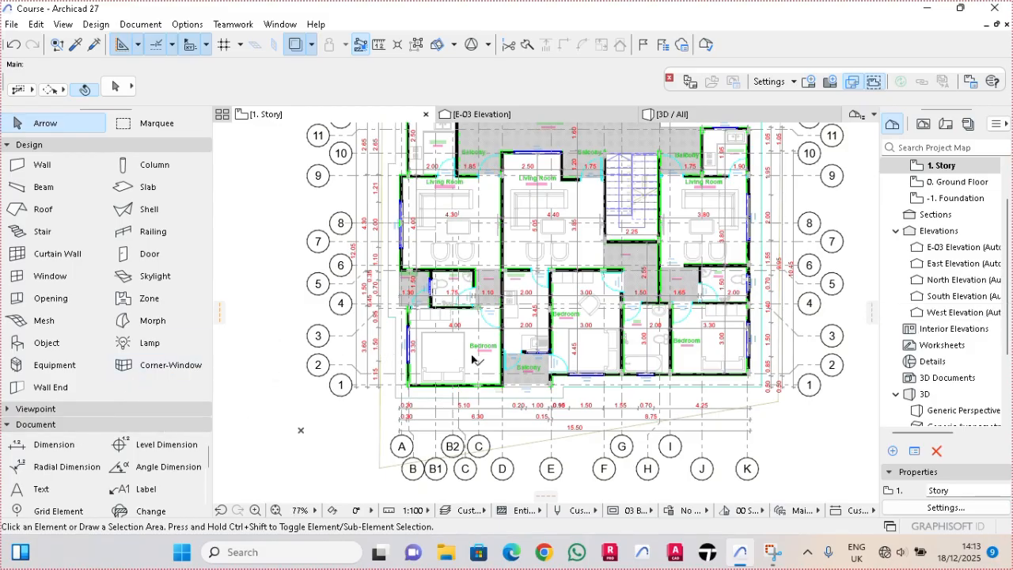
- Delete the East Elevation marker beside the floor plan together with its viewpoint
{"action": "scroll", "coordinate": [424, 213], "scroll_direction": "down", "scroll_amount": 1}
{"action": "scroll", "coordinate": [443, 215], "scroll_direction": "down", "scroll_amount": 1}
{"action": "scroll", "coordinate": [664, 226], "scroll_direction": "up", "scroll_amount": 4}
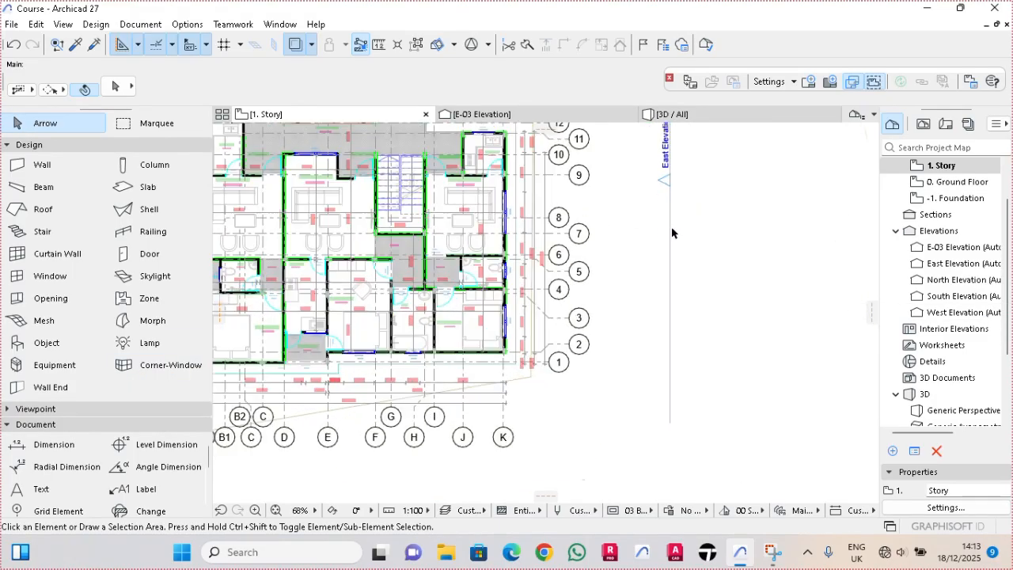
{"action": "left_click", "coordinate": [703, 140]}
{"action": "left_click", "coordinate": [703, 238]}
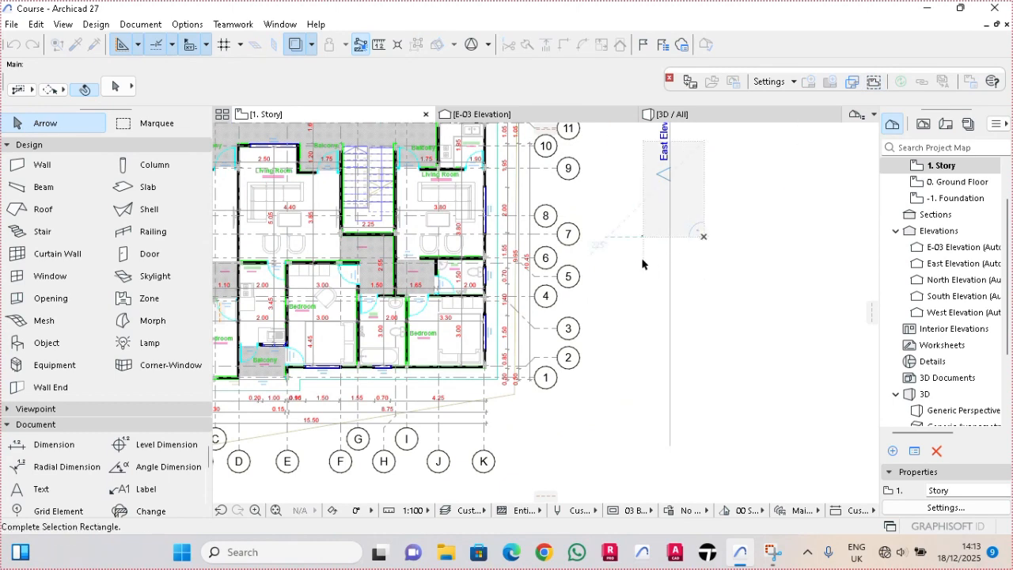
{"action": "left_click", "coordinate": [642, 266]}
{"action": "key", "text": "Delete"}
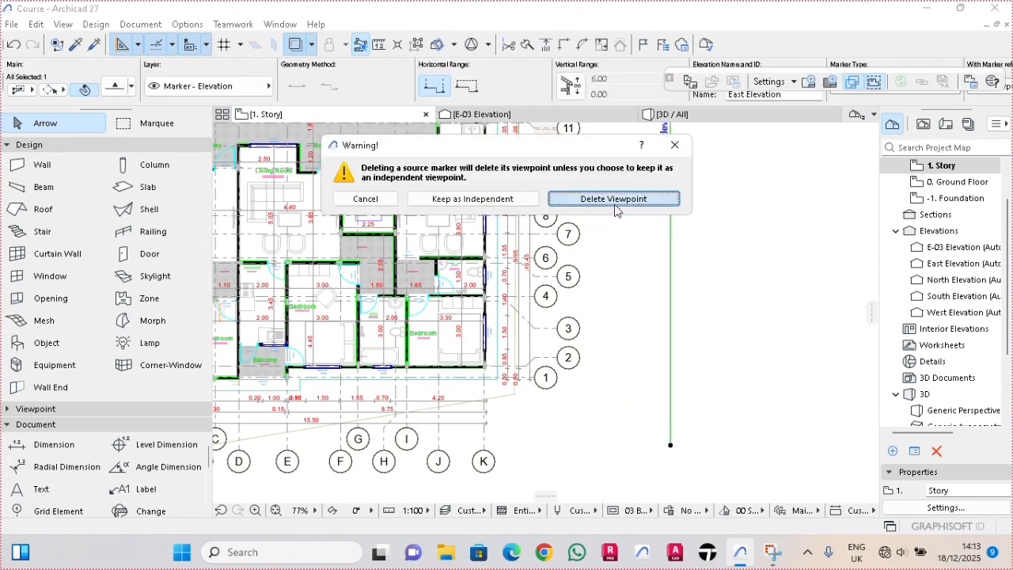
{"action": "left_click", "coordinate": [614, 199]}
{"action": "left_click", "coordinate": [631, 244]}
- Delete the South Elevation marker below the building together with its viewpoint
{"action": "scroll", "coordinate": [603, 427], "scroll_direction": "down", "scroll_amount": 4}
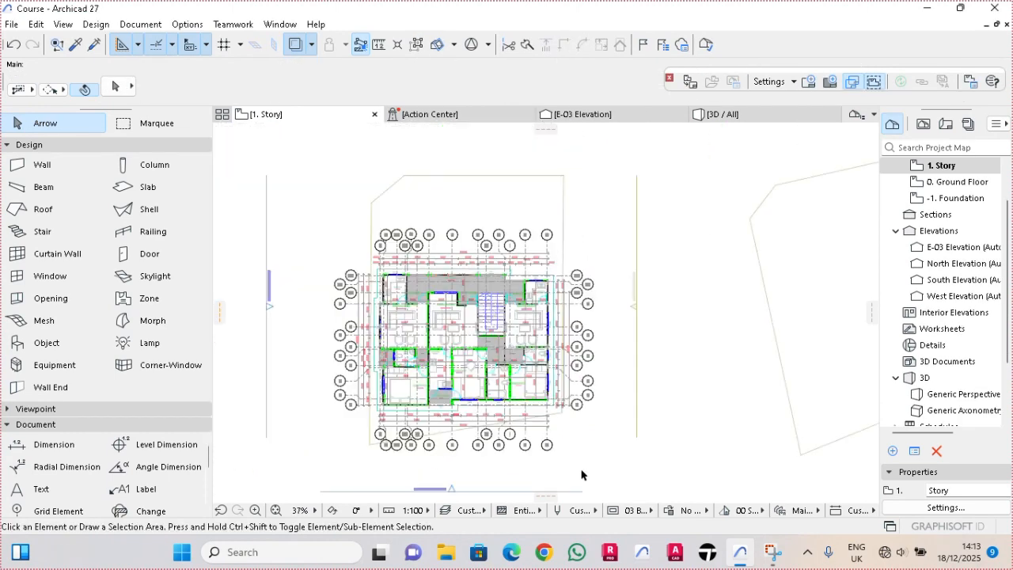
{"action": "middle_click_drag", "start_coordinate": [583, 470], "coordinate": [612, 337]}
{"action": "left_click", "coordinate": [628, 341]}
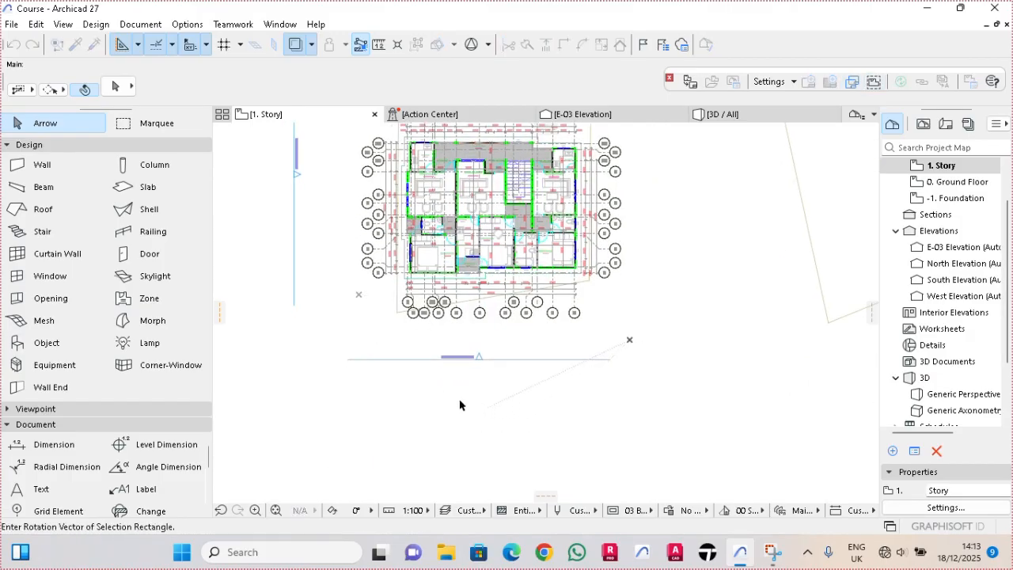
{"action": "left_click", "coordinate": [577, 412]}
{"action": "left_click", "coordinate": [535, 414]}
{"action": "key", "text": "Delete"}
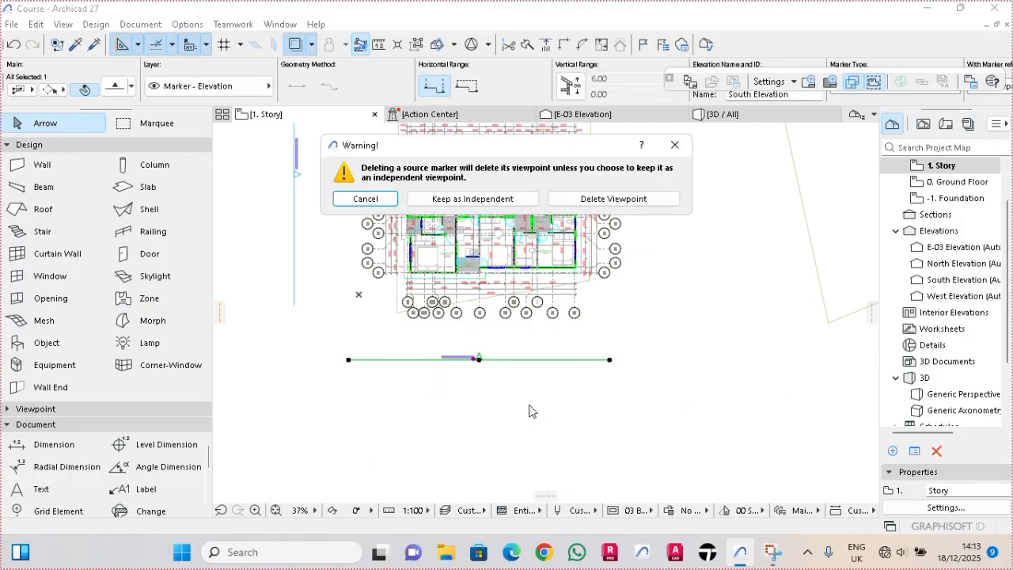
{"action": "left_click", "coordinate": [589, 201]}
{"action": "left_click", "coordinate": [589, 244]}
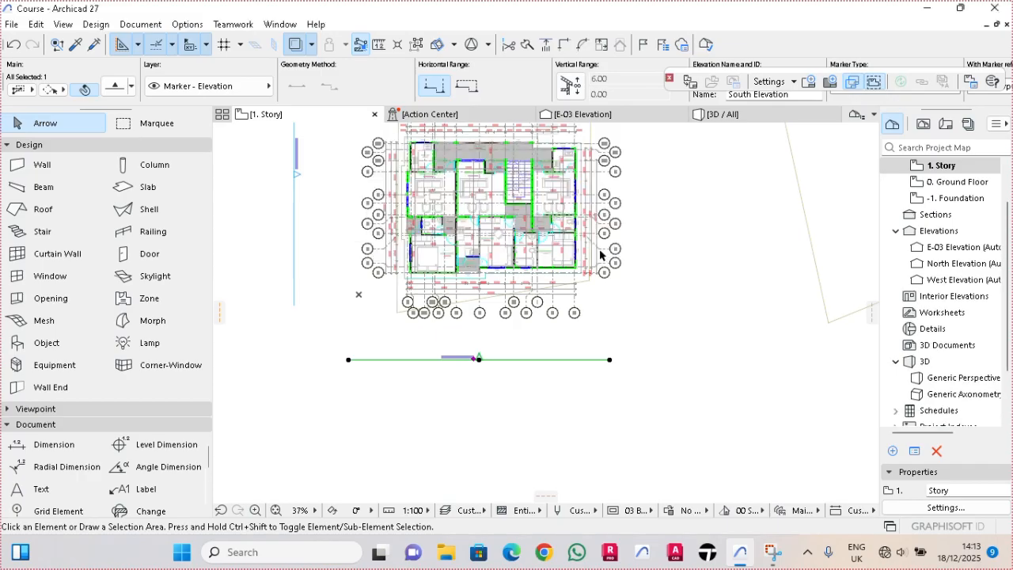
- Delete the West Elevation marker beside the building together with its viewpoint
{"action": "middle_click_drag", "start_coordinate": [416, 287], "coordinate": [507, 367]}
{"action": "left_click", "coordinate": [408, 181]}
{"action": "left_click", "coordinate": [408, 299]}
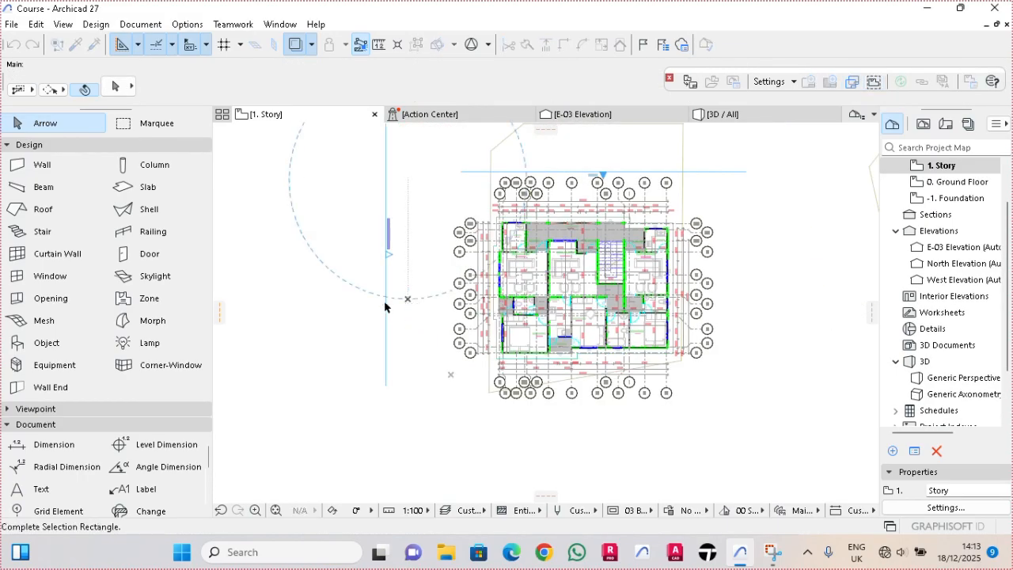
{"action": "left_click", "coordinate": [385, 306]}
- Delete the E-03 elevation marker just above the building plan together with its viewpoint
{"action": "left_click", "coordinate": [735, 135]}
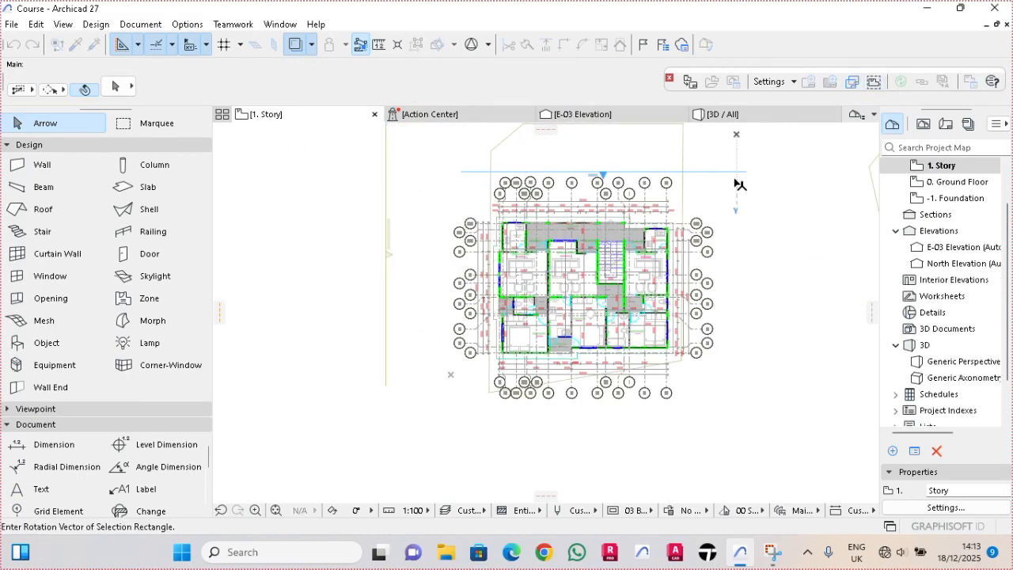
{"action": "left_click", "coordinate": [736, 178]}
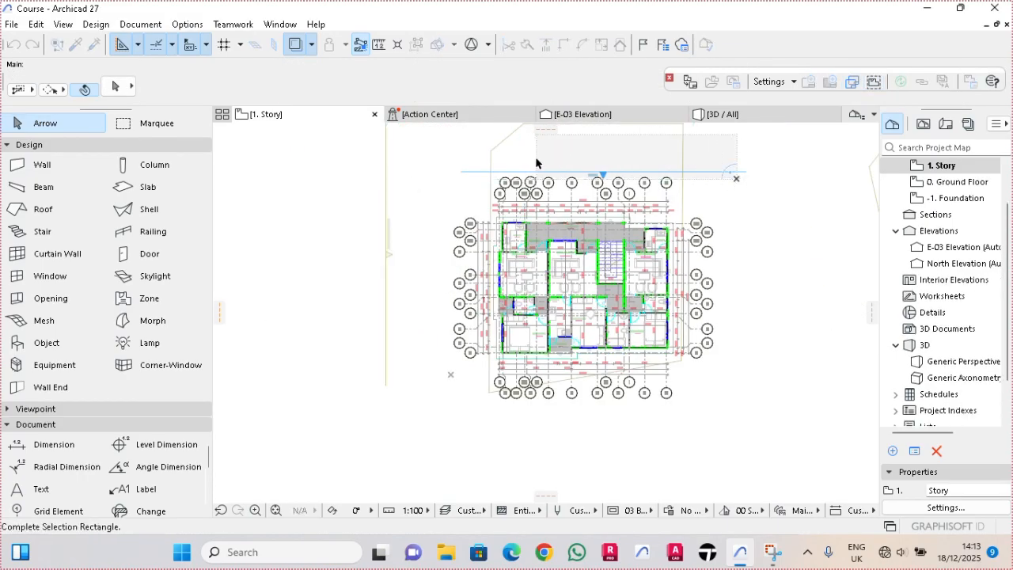
{"action": "left_click", "coordinate": [689, 164]}
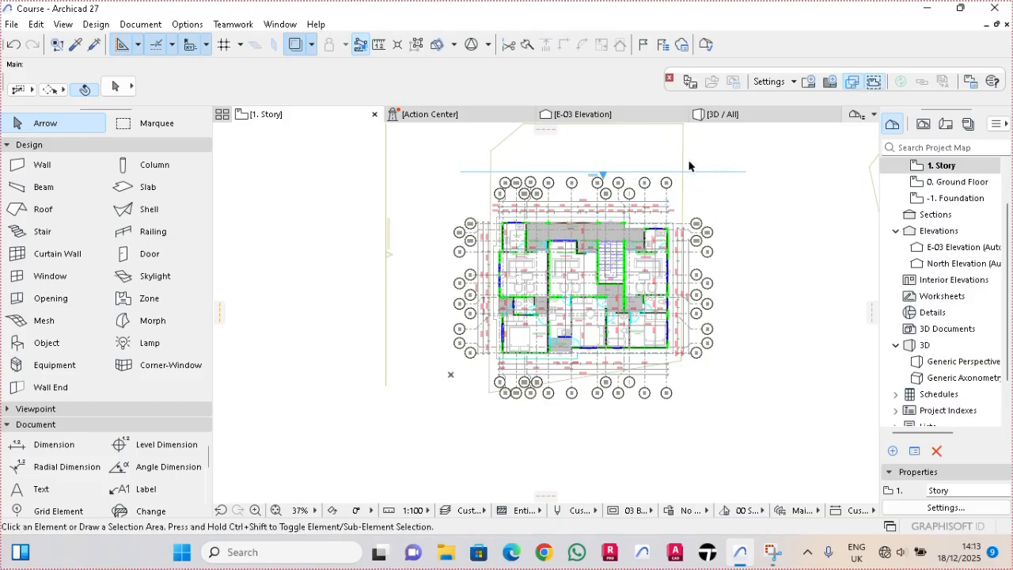
{"action": "left_click", "coordinate": [685, 173]}
{"action": "key", "text": "Delete"}
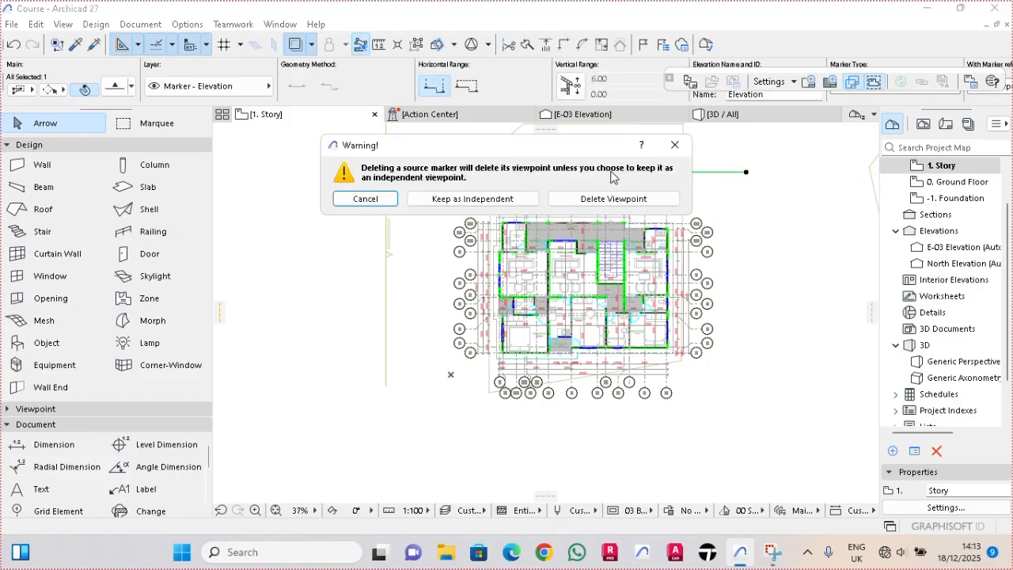
{"action": "left_click", "coordinate": [614, 199]}
{"action": "left_click", "coordinate": [613, 245]}
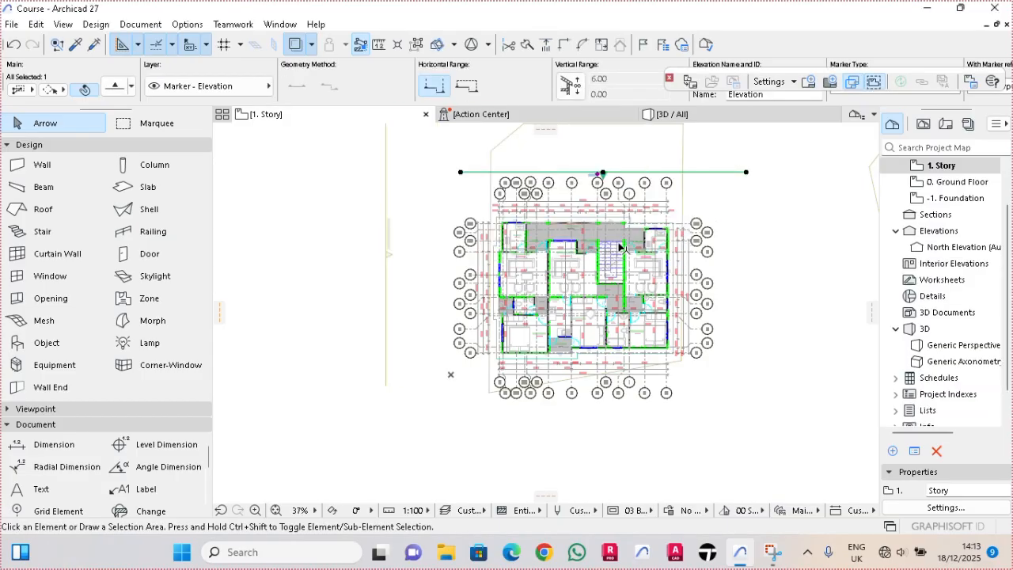
- View the surroundings of the 1. Story plan and switch to the 0. Ground Floor plan
{"action": "scroll", "coordinate": [571, 275], "scroll_direction": "up", "scroll_amount": 3}
{"action": "scroll", "coordinate": [571, 275], "scroll_direction": "down", "scroll_amount": 5}
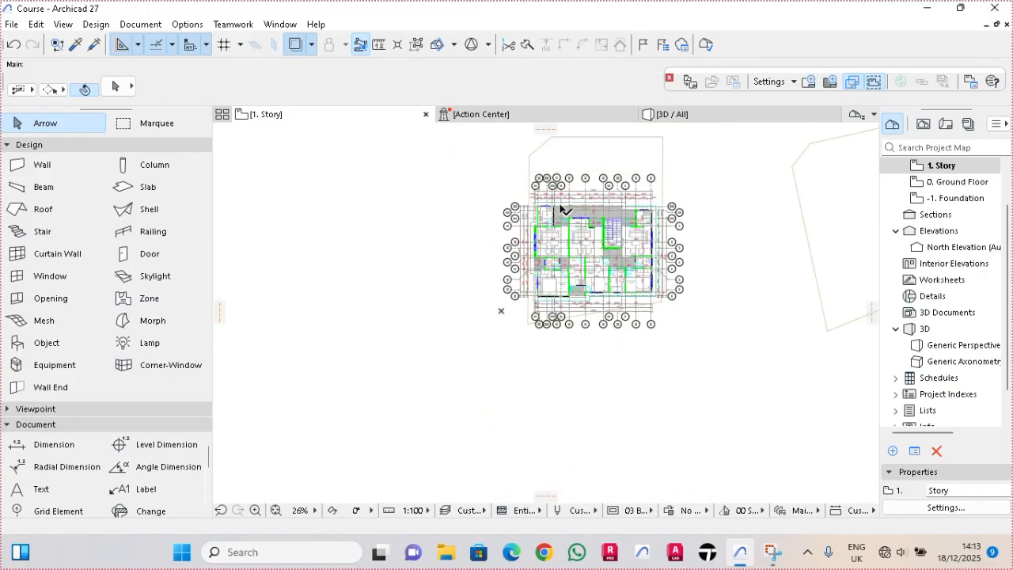
{"action": "scroll", "coordinate": [556, 216], "scroll_direction": "down", "scroll_amount": 4}
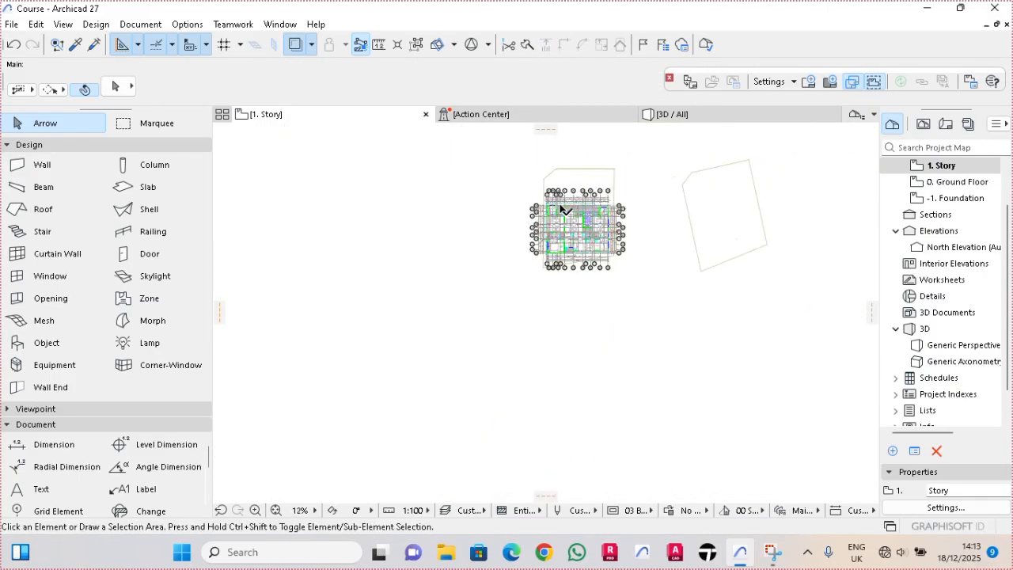
{"action": "right_click", "coordinate": [323, 118]}
{"action": "left_click", "coordinate": [358, 270]}
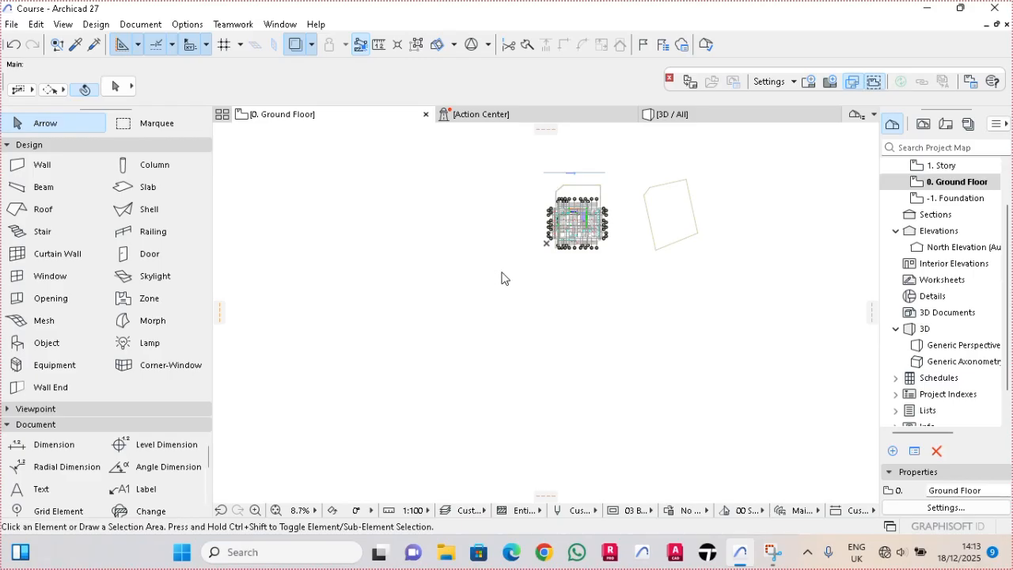
{"action": "scroll", "coordinate": [577, 224], "scroll_direction": "up", "scroll_amount": 1}
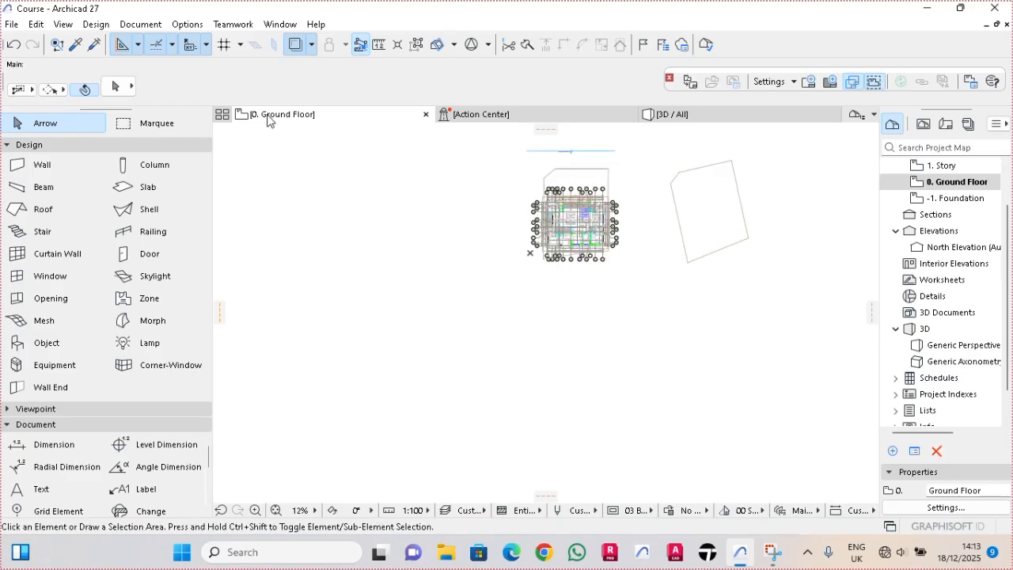
- Switch to the -1. Foundation floor plan and show the whole site around the building
{"action": "right_click", "coordinate": [267, 120]}
{"action": "left_click", "coordinate": [323, 282]}
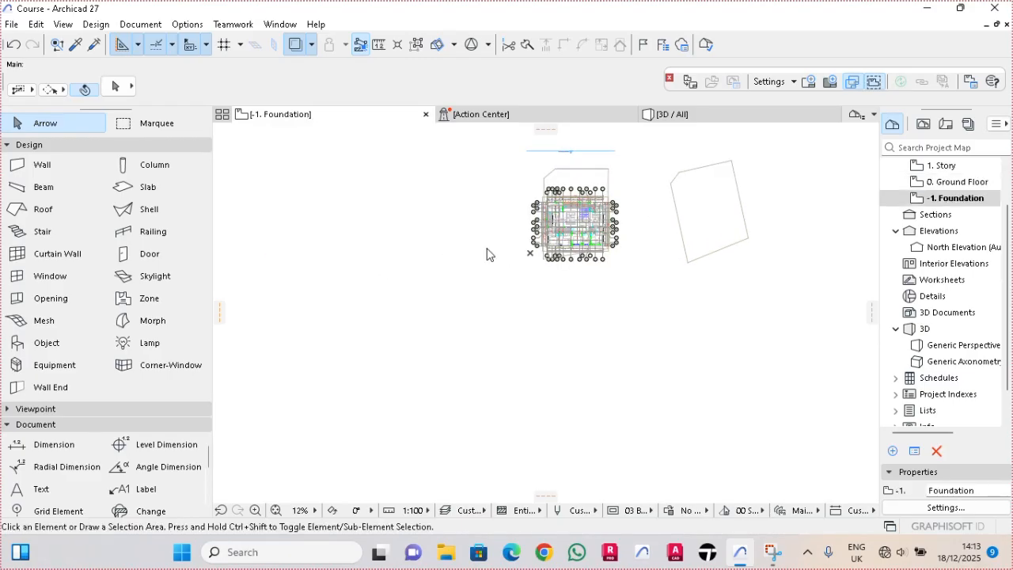
{"action": "scroll", "coordinate": [580, 212], "scroll_direction": "up", "scroll_amount": 3}
{"action": "scroll", "coordinate": [469, 230], "scroll_direction": "down", "scroll_amount": 7}
{"action": "scroll", "coordinate": [60, 467], "scroll_direction": "down", "scroll_amount": 4}
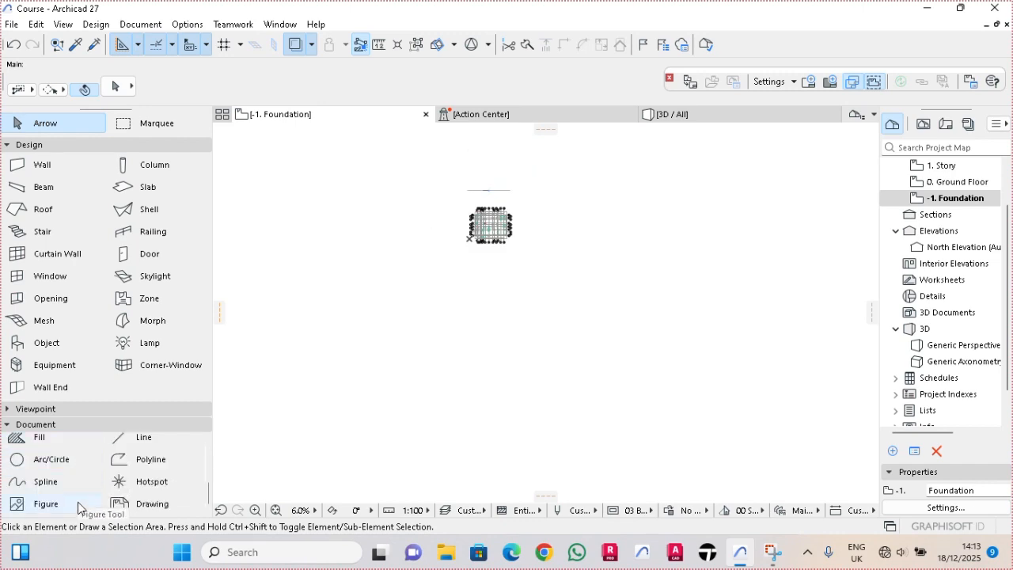
- Draw a nearly closed circular arc with a radius of about 58 centred on the building in the foundation plan
{"action": "left_click", "coordinate": [53, 459]}
{"action": "scroll", "coordinate": [482, 217], "scroll_direction": "up", "scroll_amount": 10}
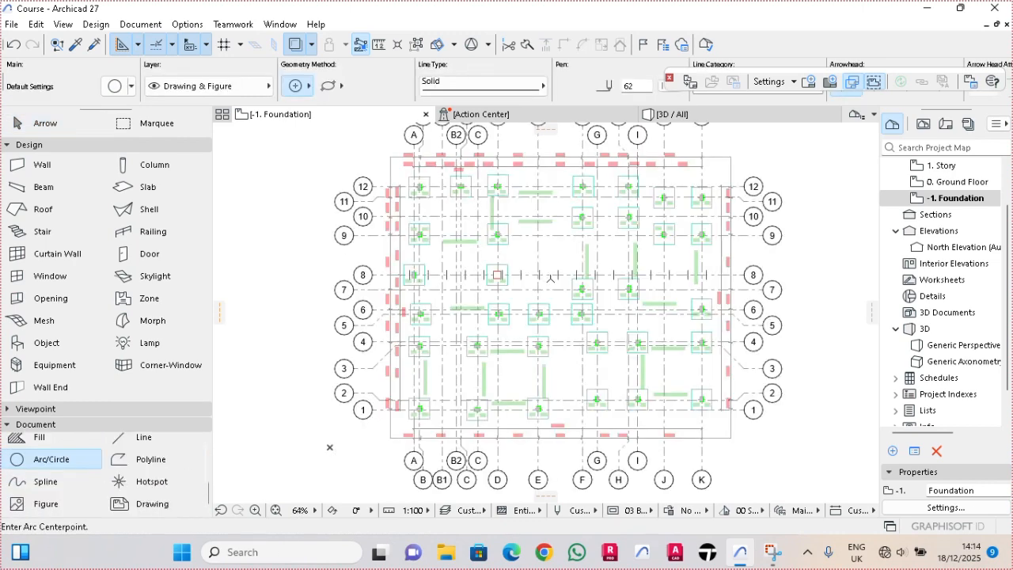
{"action": "left_click", "coordinate": [549, 274]}
{"action": "scroll", "coordinate": [558, 281], "scroll_direction": "down", "scroll_amount": 10}
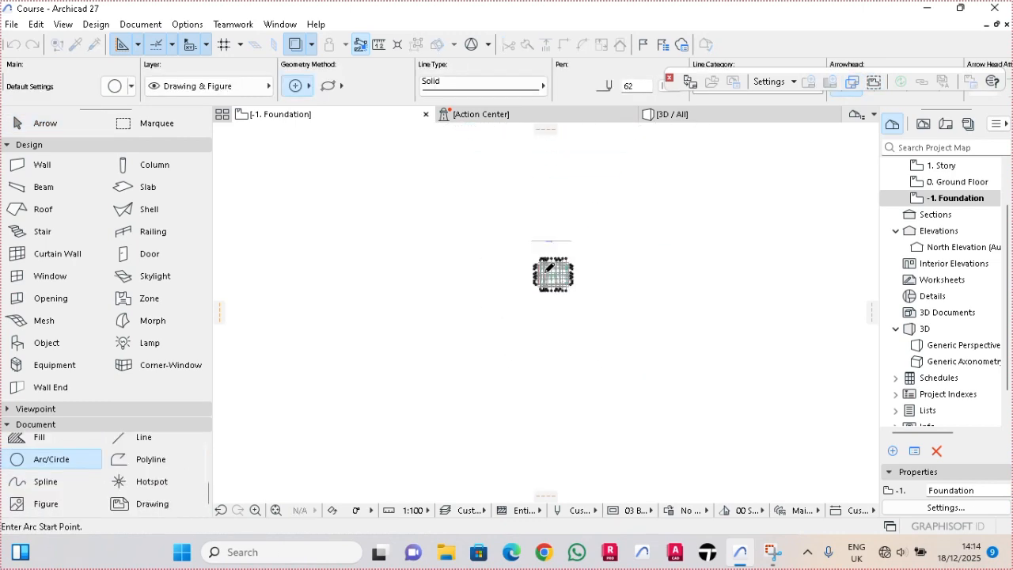
{"action": "left_click", "coordinate": [587, 318]}
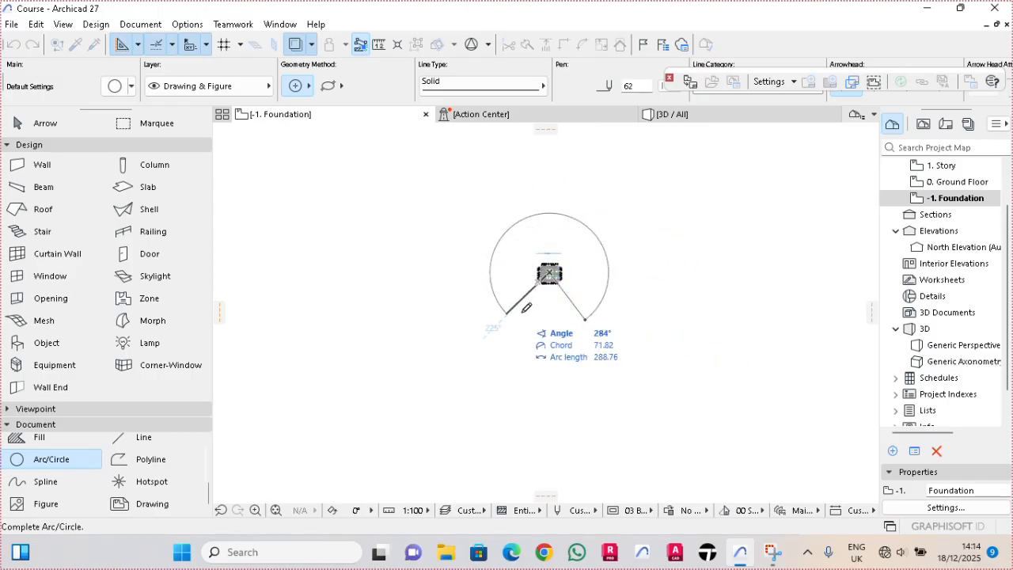
{"action": "left_click", "coordinate": [582, 320]}
{"action": "scroll", "coordinate": [582, 318], "scroll_direction": "down", "scroll_amount": 2}
{"action": "scroll", "coordinate": [592, 287], "scroll_direction": "up", "scroll_amount": 4}
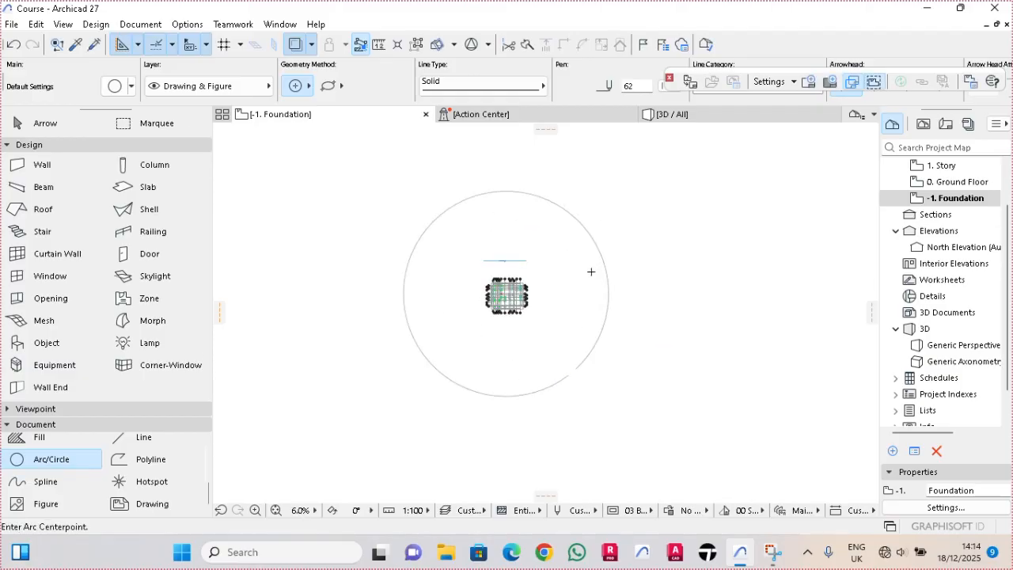
{"action": "key", "text": "Escape"}
{"action": "scroll", "coordinate": [566, 215], "scroll_direction": "down", "scroll_amount": 2}
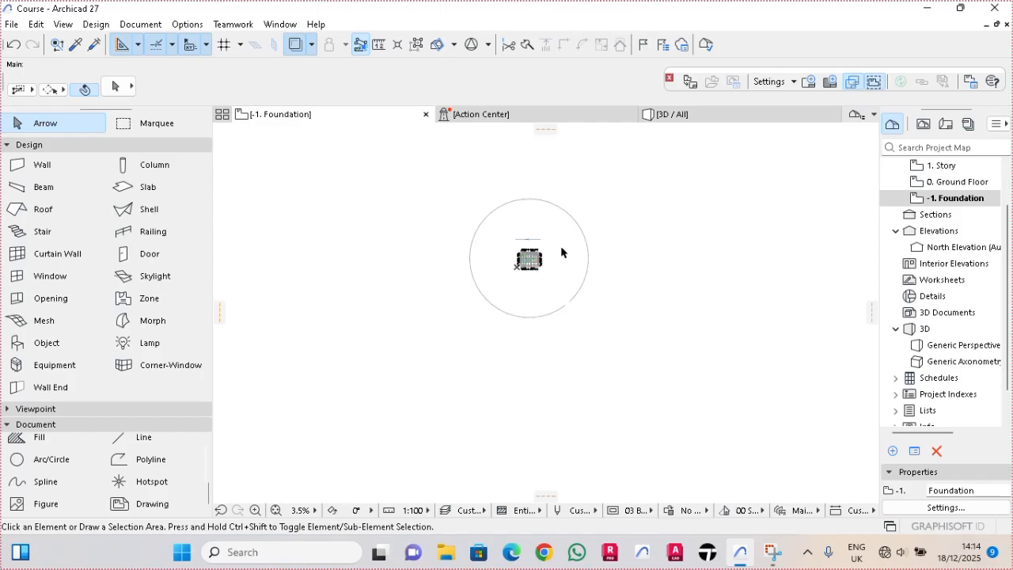
{"action": "scroll", "coordinate": [493, 277], "scroll_direction": "up", "scroll_amount": 5}
{"action": "scroll", "coordinate": [500, 277], "scroll_direction": "down", "scroll_amount": 6}
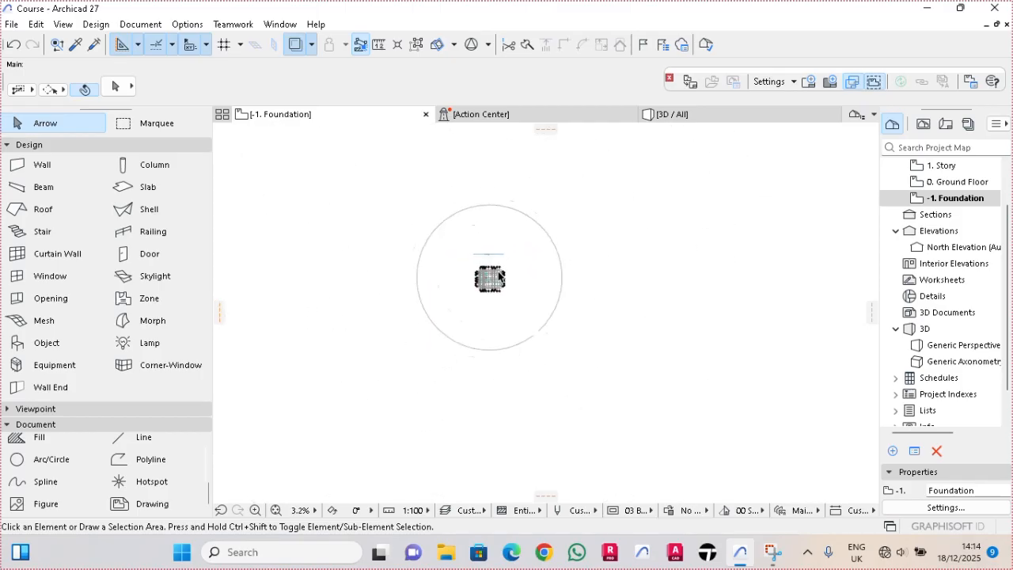
- Search the object library for "TREE" and set Palm Tree Model 27 as the default object
{"action": "scroll", "coordinate": [498, 276], "scroll_direction": "up", "scroll_amount": 1}
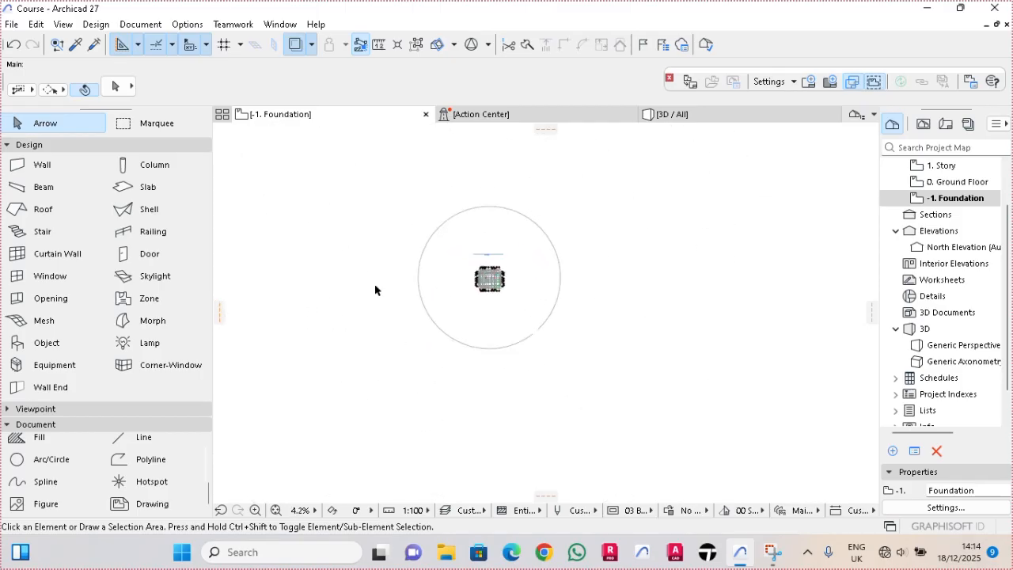
{"action": "double_click", "coordinate": [51, 348]}
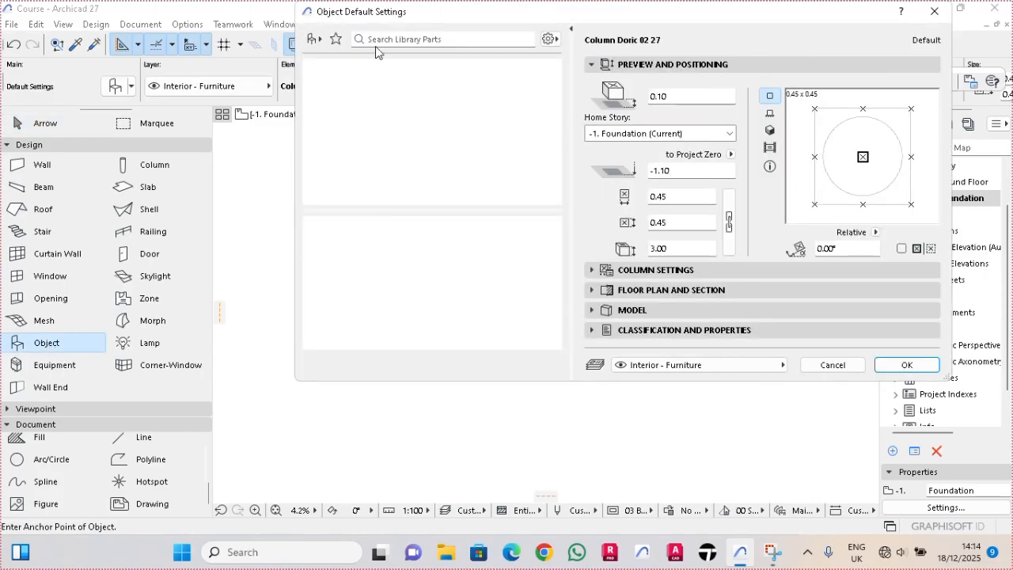
{"action": "type", "text": "TREE"}
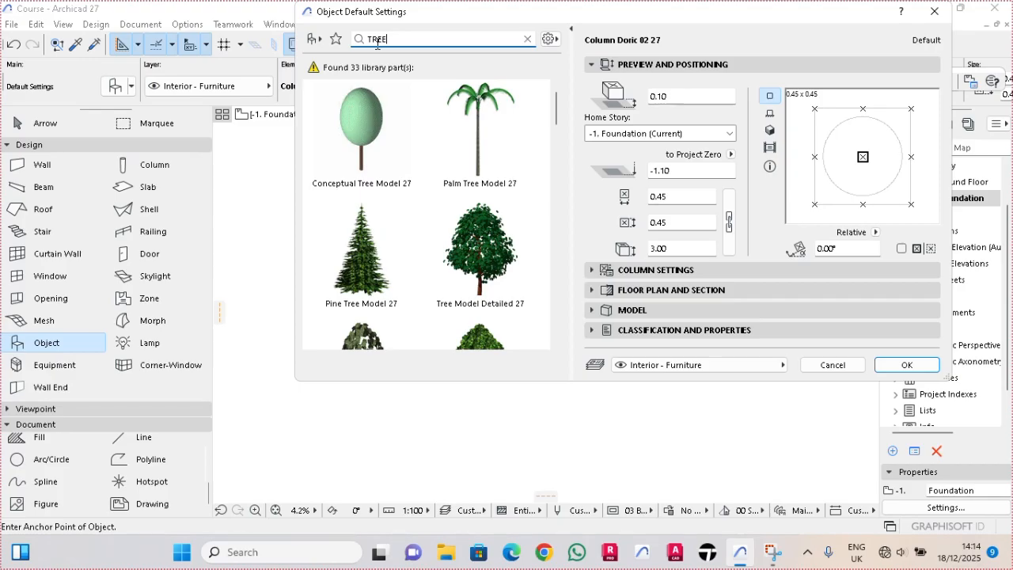
{"action": "left_click", "coordinate": [489, 251]}
{"action": "left_click", "coordinate": [484, 130]}
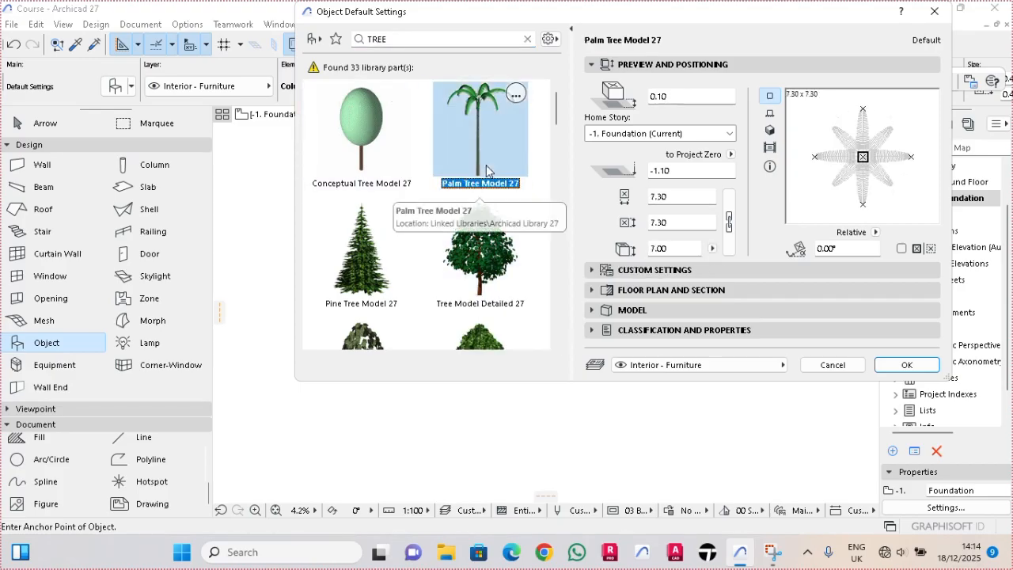
{"action": "left_click", "coordinate": [907, 365]}
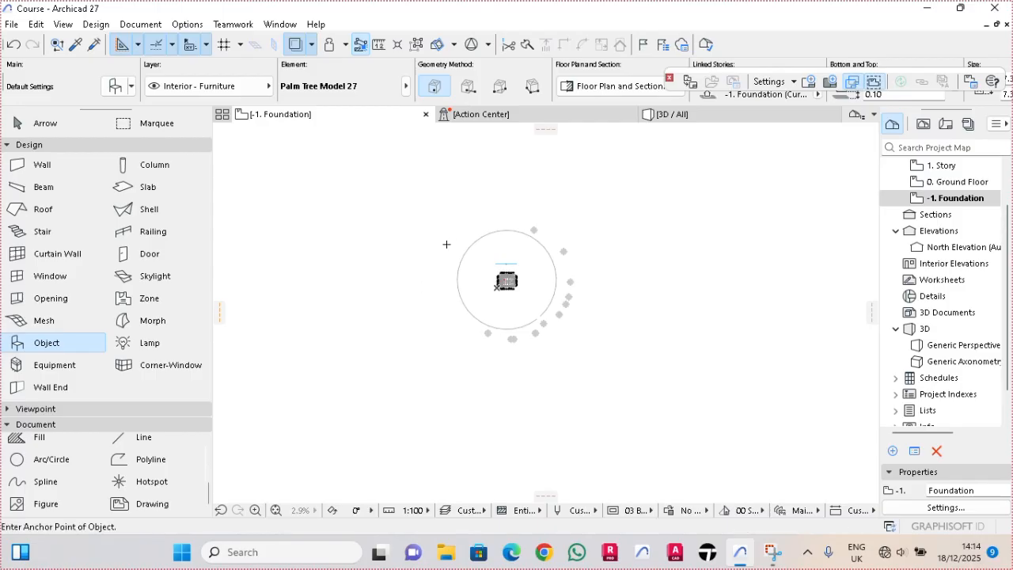
- Set the palm tree's base elevation to 0.70 and scatter more palm trees around the outside of the circle
{"action": "scroll", "coordinate": [604, 72], "scroll_direction": "down", "scroll_amount": 5}
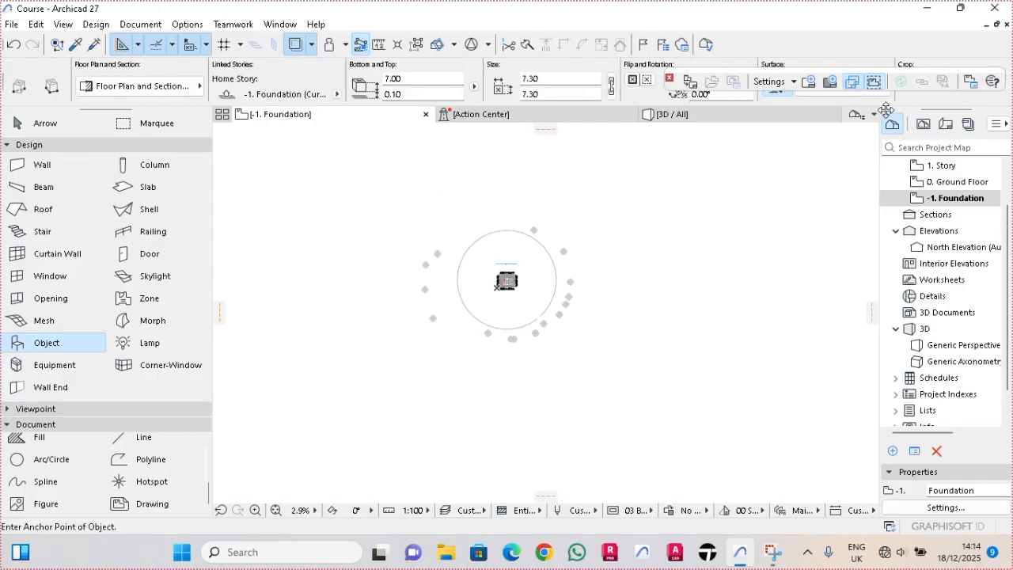
{"action": "left_click", "coordinate": [399, 95]}
{"action": "type", "text": "0.70"}
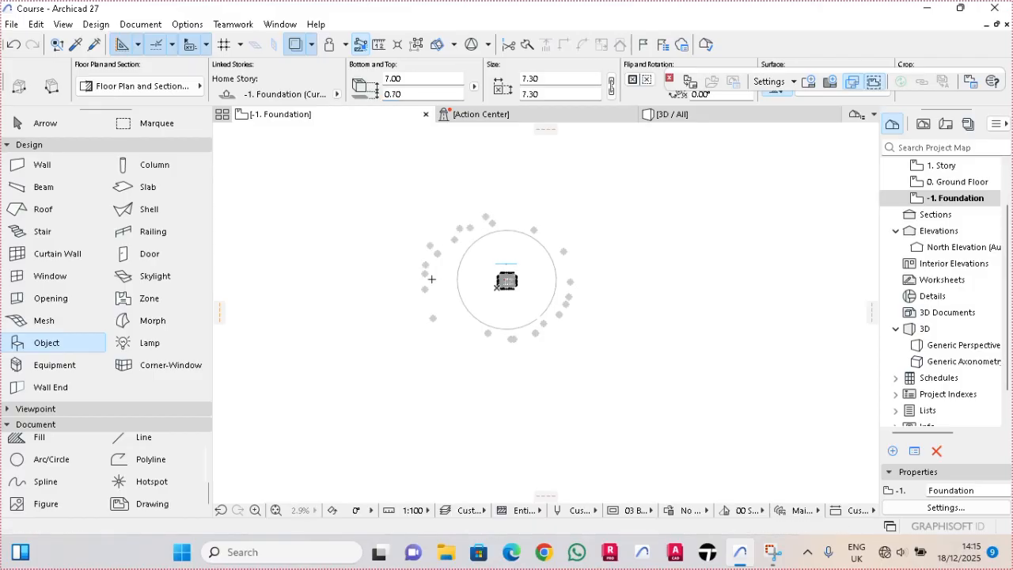
{"action": "left_click", "coordinate": [447, 338]}
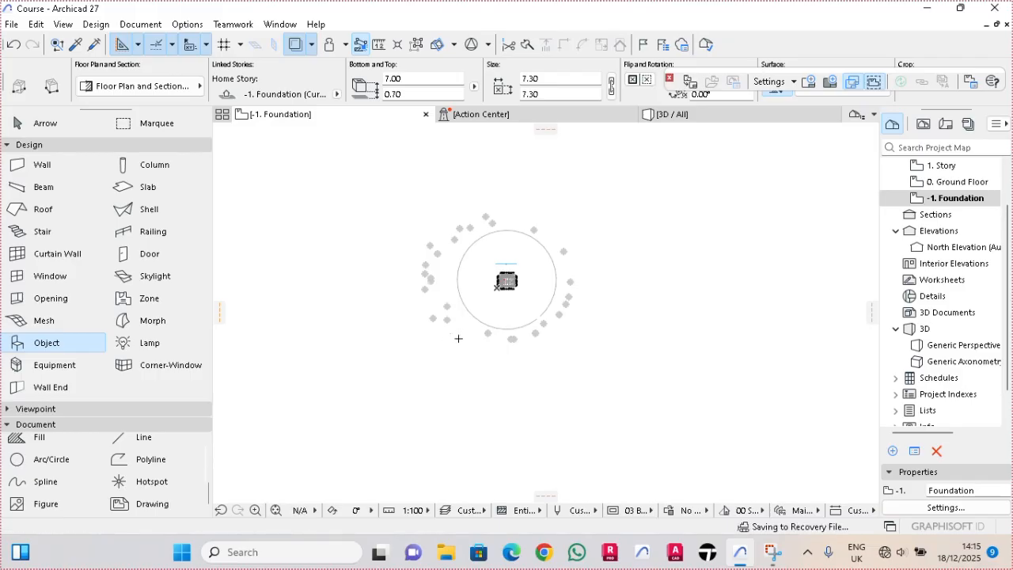
{"action": "left_click", "coordinate": [477, 344]}
{"action": "left_click", "coordinate": [509, 357]}
{"action": "left_click", "coordinate": [545, 353]}
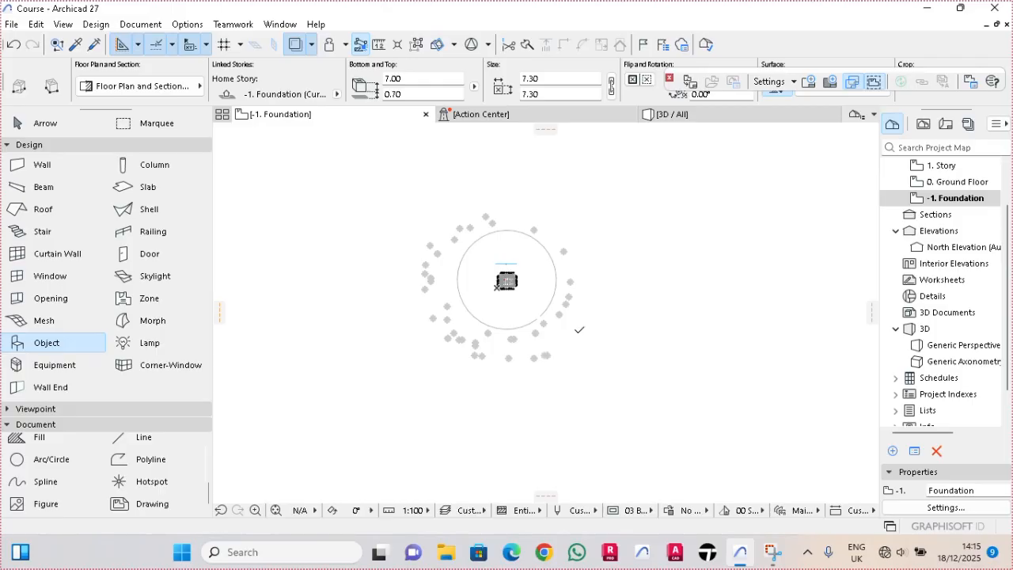
{"action": "left_click", "coordinate": [583, 245]}
{"action": "left_click", "coordinate": [574, 232]}
{"action": "left_click", "coordinate": [556, 218]}
{"action": "left_click", "coordinate": [528, 211]}
{"action": "left_click", "coordinate": [512, 209]}
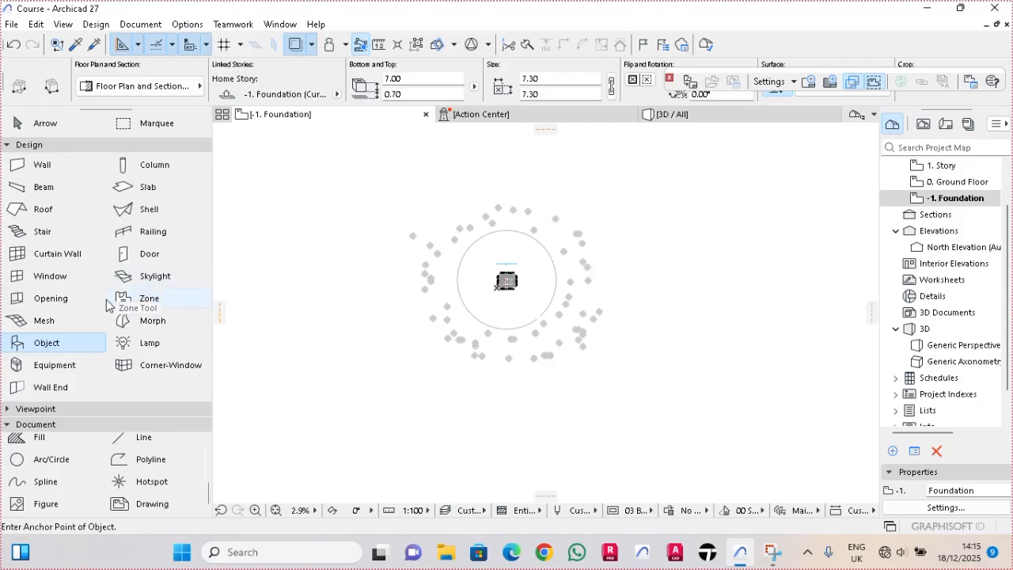
- Make Tree Model Detailed 27 the default object and place these trees in a ring outside the palm trees
{"action": "double_click", "coordinate": [56, 344]}
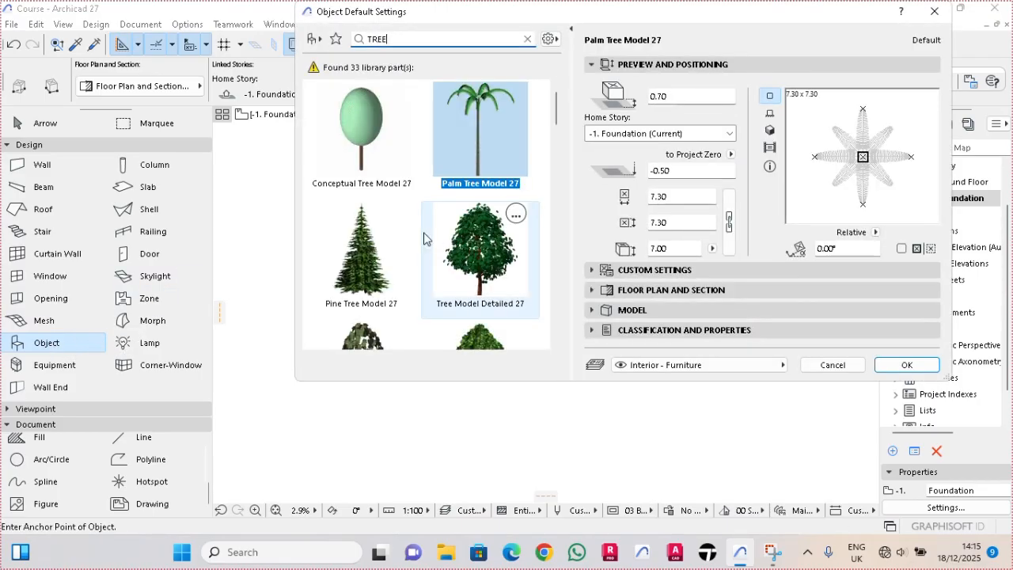
{"action": "left_click", "coordinate": [463, 259]}
{"action": "left_click", "coordinate": [907, 364]}
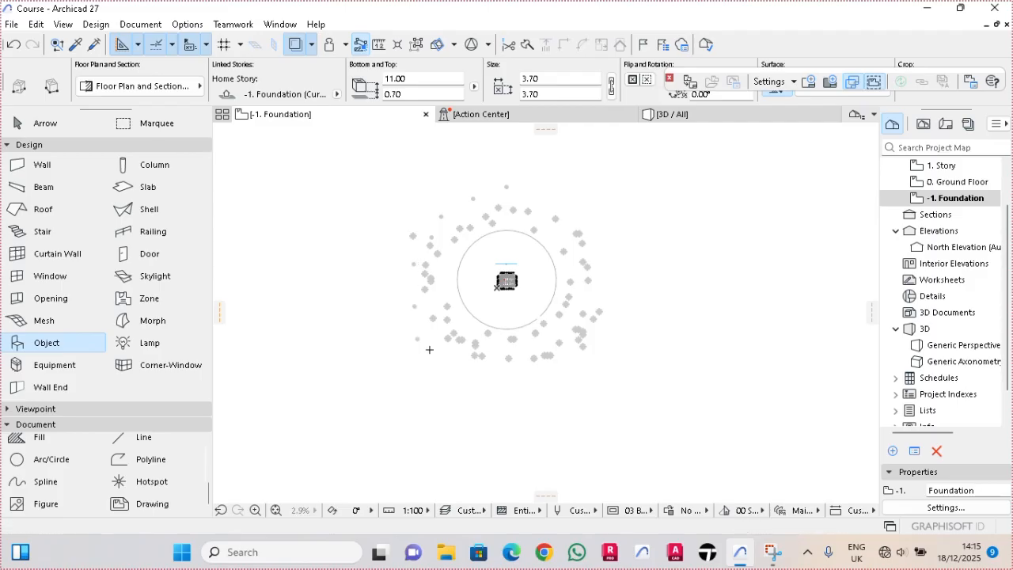
{"action": "left_click", "coordinate": [448, 358]}
{"action": "left_click", "coordinate": [464, 361]}
{"action": "left_click", "coordinate": [485, 368]}
- Make Tree Model Simple 2 27 the default object and scatter these trees in an outer ring around the site
{"action": "key", "text": "ctrl+t"}
{"action": "scroll", "coordinate": [500, 224], "scroll_direction": "down", "scroll_amount": 6}
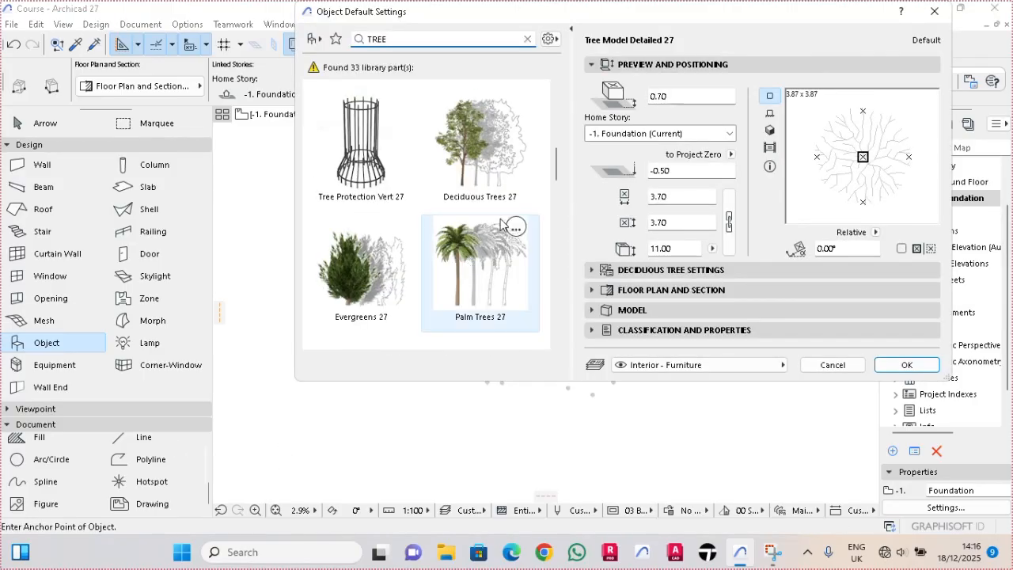
{"action": "scroll", "coordinate": [500, 224], "scroll_direction": "up", "scroll_amount": 3}
{"action": "left_click", "coordinate": [467, 170]}
{"action": "scroll", "coordinate": [406, 178], "scroll_direction": "up", "scroll_amount": 3}
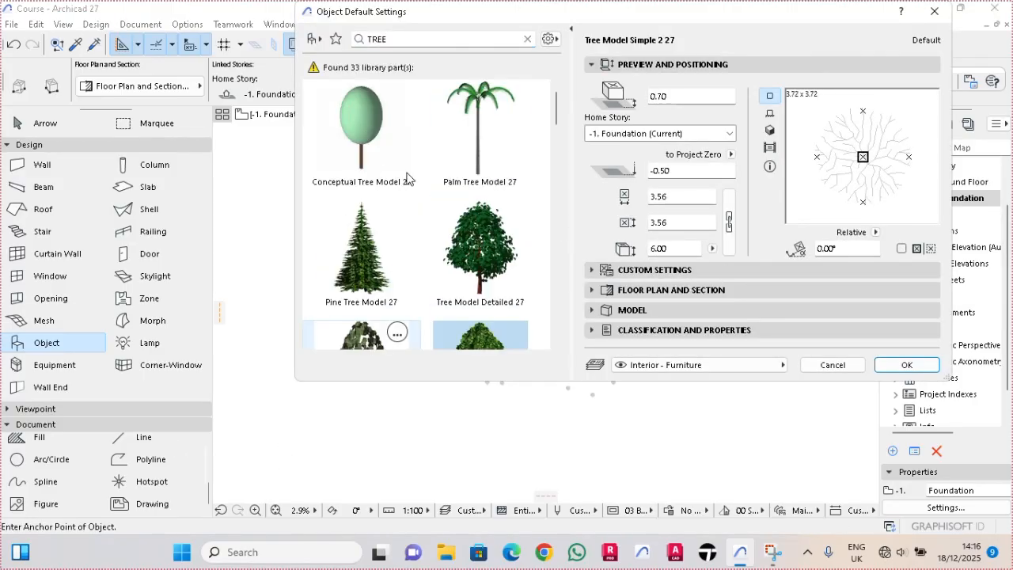
{"action": "scroll", "coordinate": [372, 238], "scroll_direction": "down", "scroll_amount": 3}
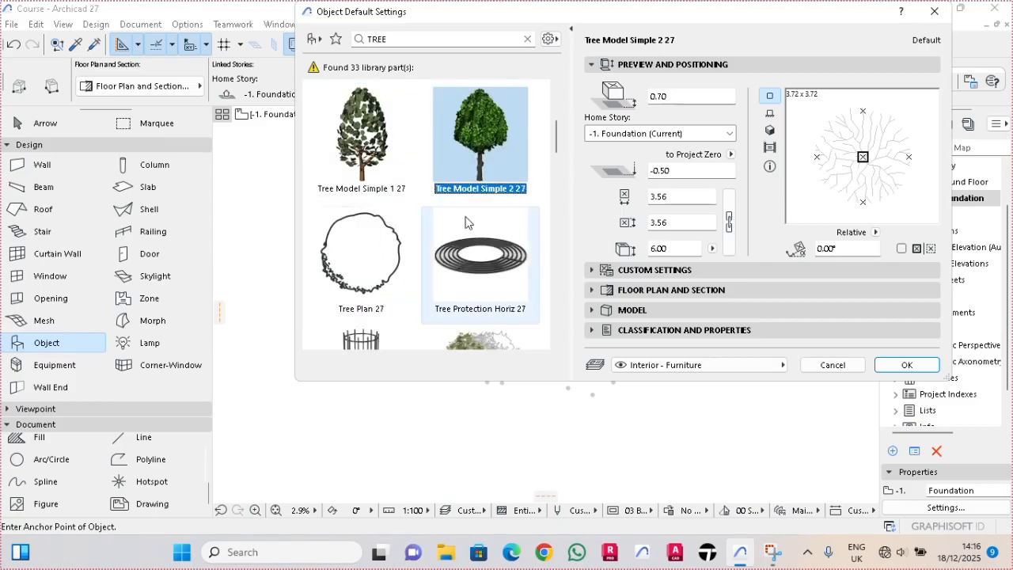
{"action": "left_click", "coordinate": [906, 365]}
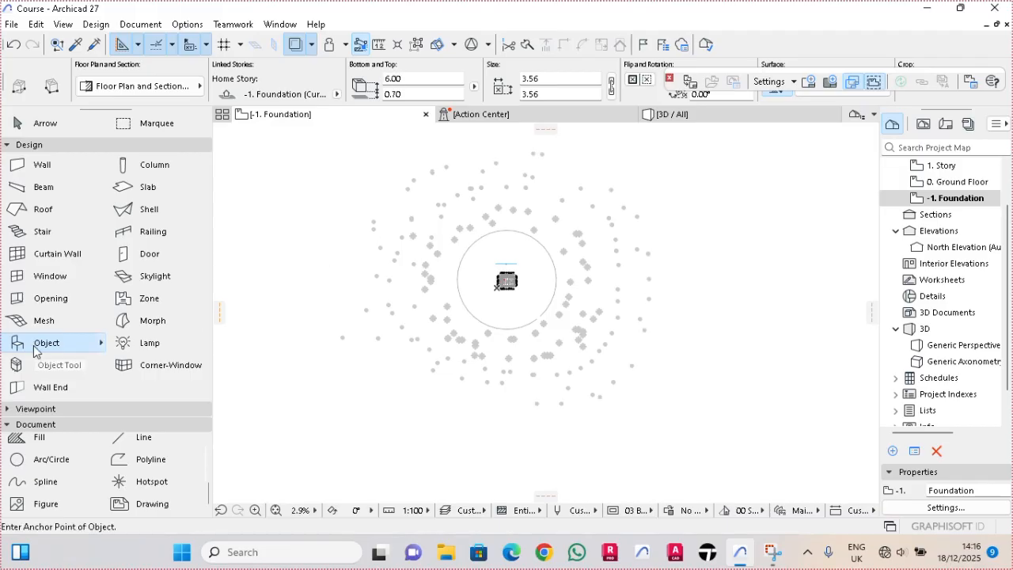
- Make Pine Tree Model 27 the default object and place a dense row of pines along the circle's lower arc
{"action": "double_click", "coordinate": [62, 342]}
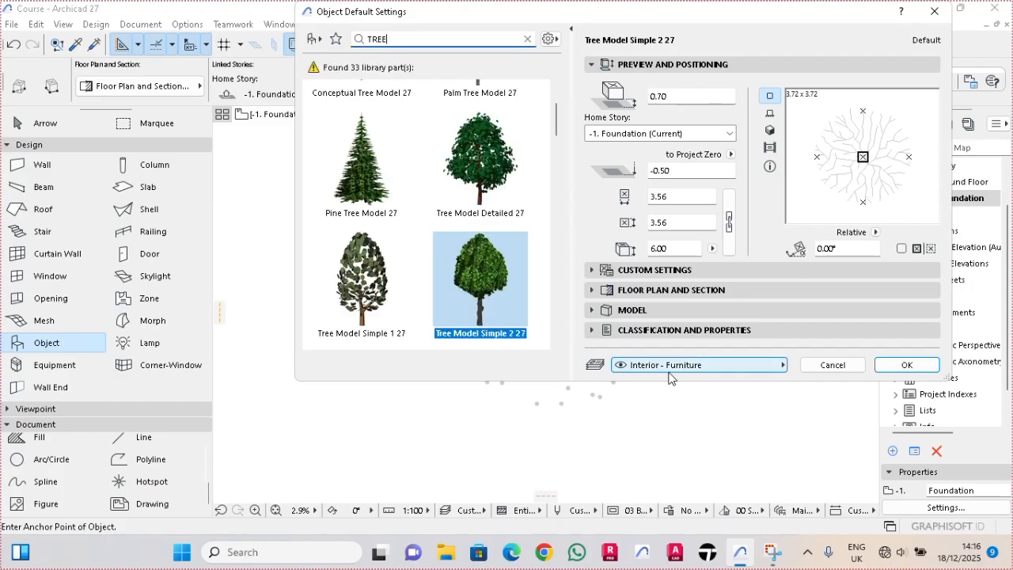
{"action": "left_click", "coordinate": [379, 193]}
{"action": "left_click", "coordinate": [907, 364]}
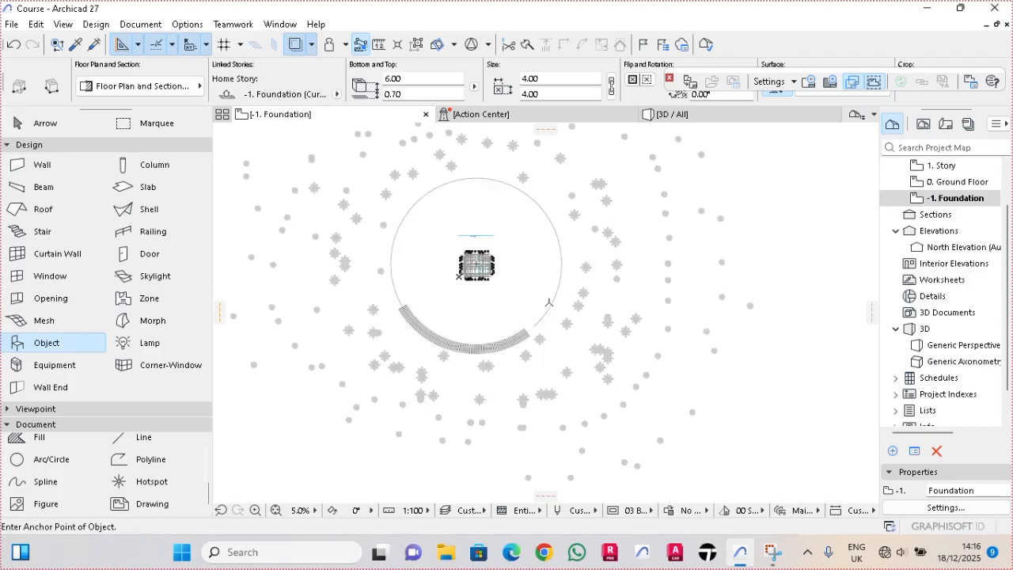
- Delete the North Elevation marker above the building in the foundation plan
{"action": "key", "text": "Escape"}
{"action": "scroll", "coordinate": [515, 294], "scroll_direction": "up", "scroll_amount": 5}
{"action": "scroll", "coordinate": [453, 271], "scroll_direction": "up", "scroll_amount": 2}
{"action": "middle_click_drag", "start_coordinate": [469, 273], "coordinate": [596, 357]}
{"action": "scroll", "coordinate": [612, 336], "scroll_direction": "down", "scroll_amount": 4}
{"action": "scroll", "coordinate": [576, 228], "scroll_direction": "up", "scroll_amount": 5}
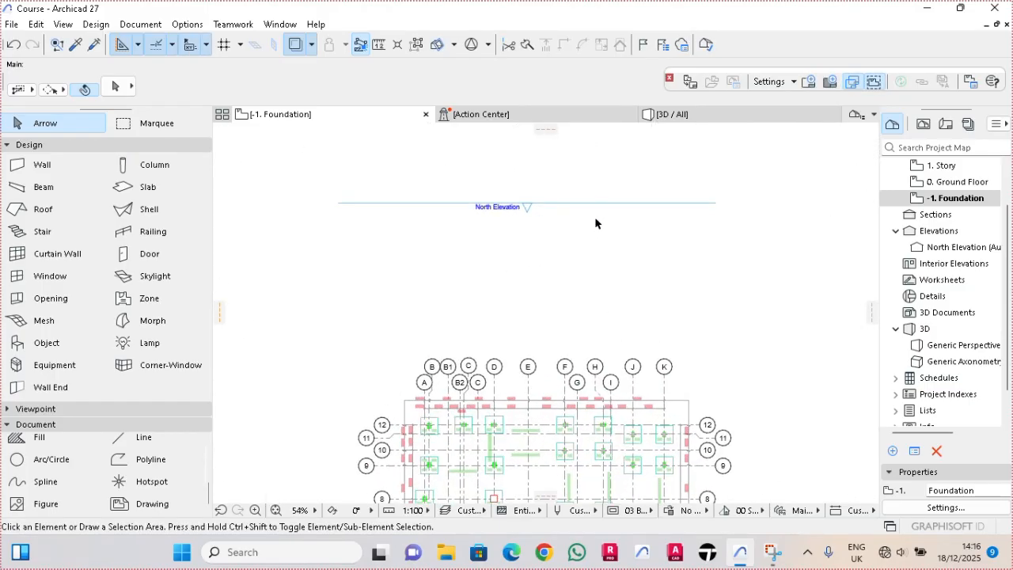
{"action": "left_click", "coordinate": [598, 204]}
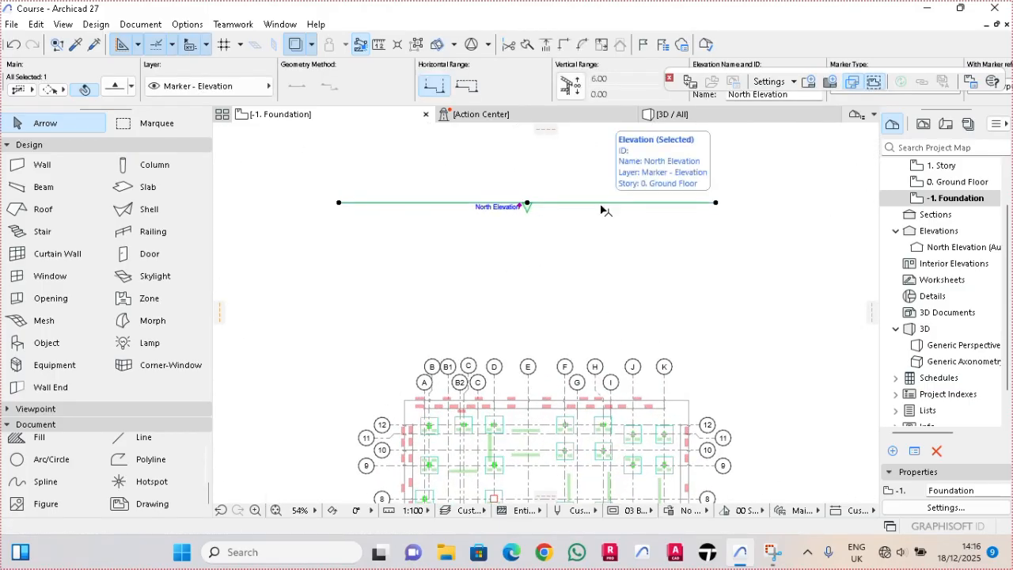
{"action": "key", "text": "Delete"}
{"action": "left_click", "coordinate": [642, 201]}
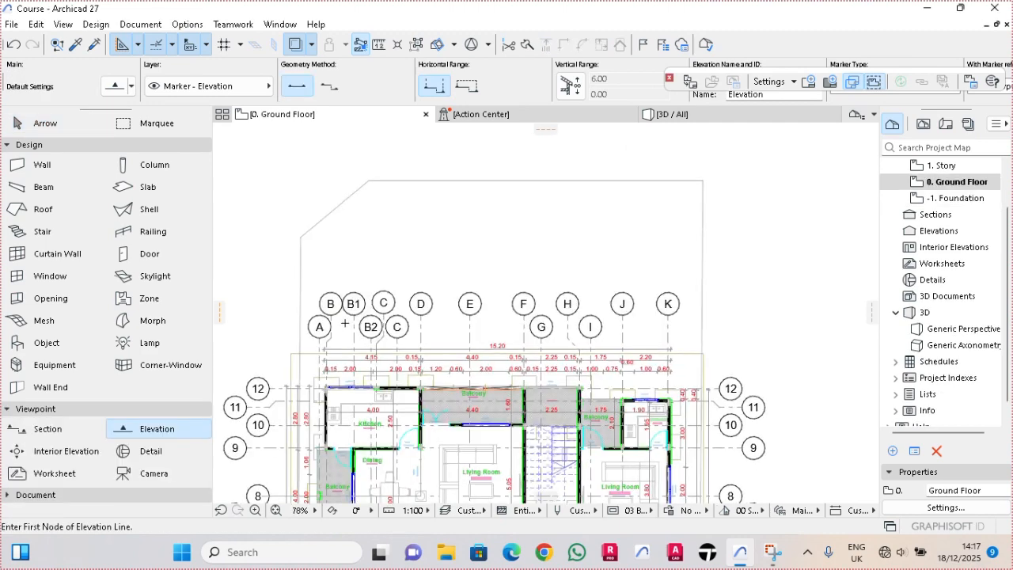
- Draw a horizontal elevation line about 19.2 long above the grid bubbles of the 0. Ground Floor plan, facing the building
{"action": "scroll", "coordinate": [433, 307], "scroll_direction": "up", "scroll_amount": 5}
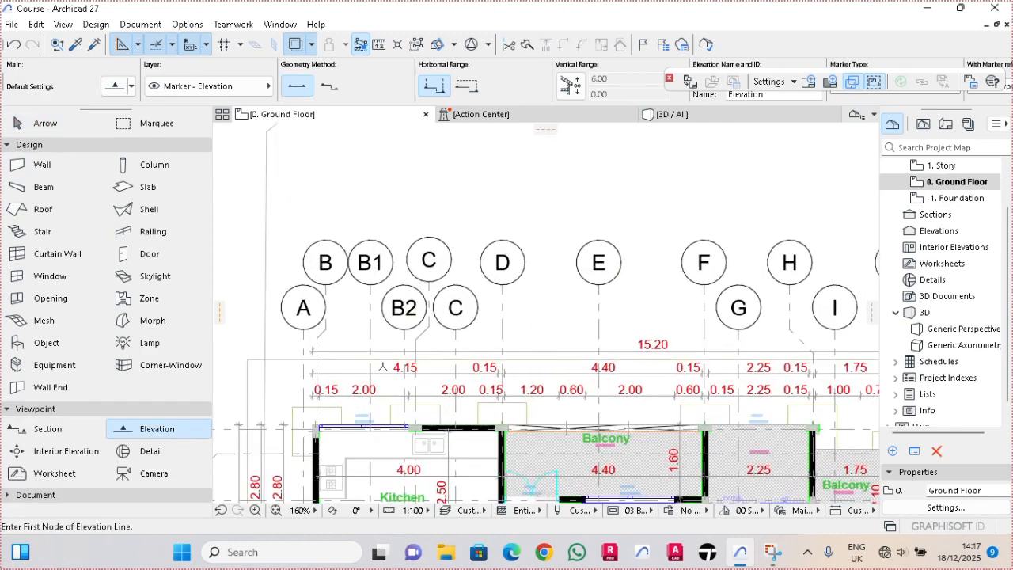
{"action": "scroll", "coordinate": [434, 307], "scroll_direction": "down", "scroll_amount": 3}
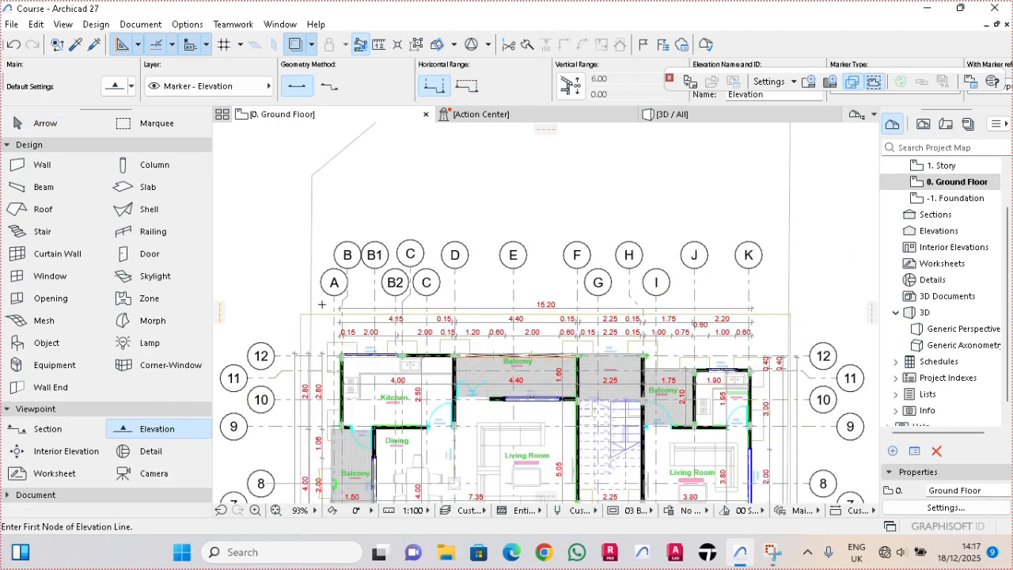
{"action": "scroll", "coordinate": [354, 322], "scroll_direction": "up", "scroll_amount": 1}
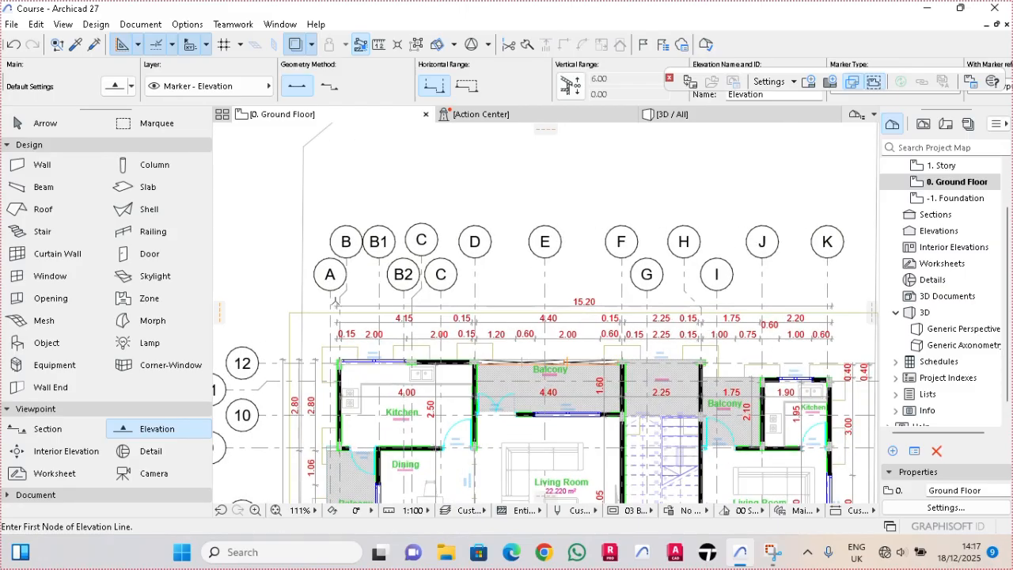
{"action": "left_click", "coordinate": [286, 214]}
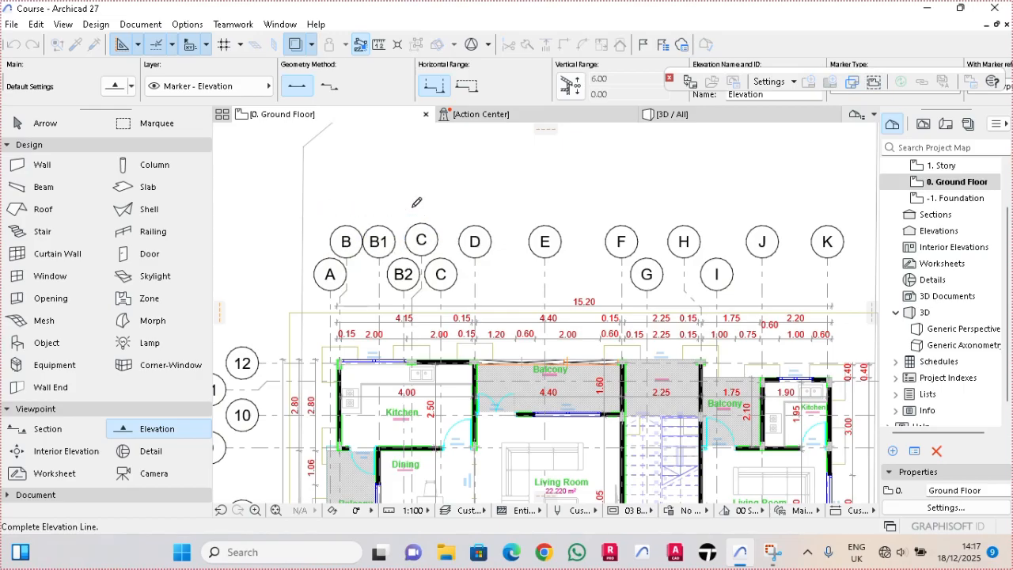
{"action": "scroll", "coordinate": [411, 208], "scroll_direction": "down", "scroll_amount": 2}
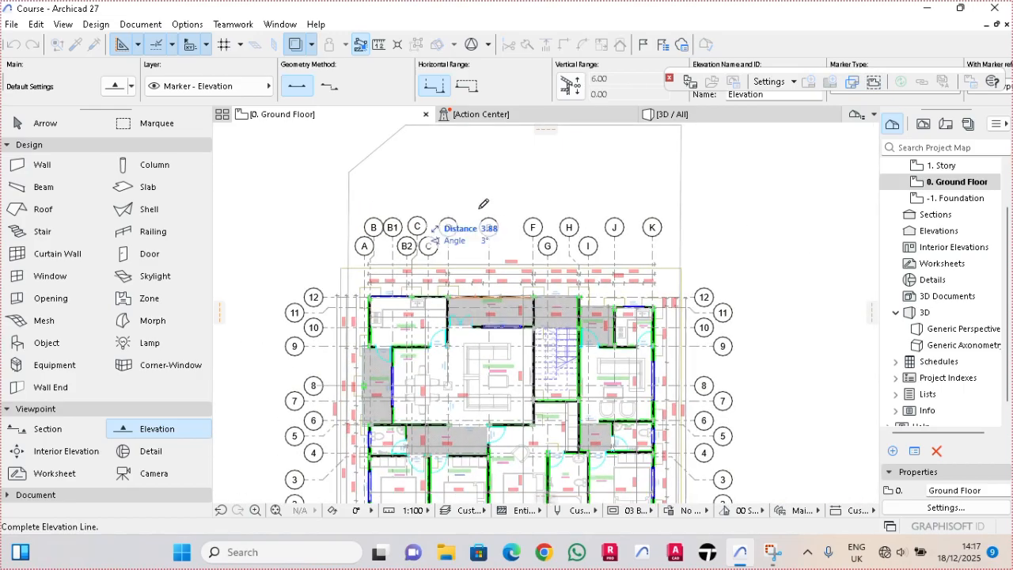
{"action": "left_click", "coordinate": [708, 212]}
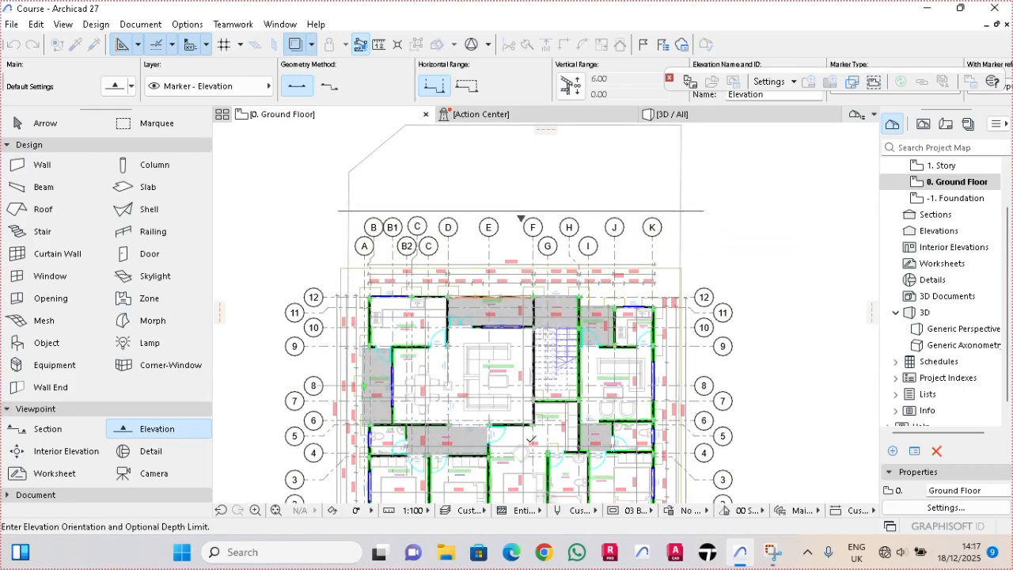
{"action": "left_click", "coordinate": [518, 438]}
{"action": "scroll", "coordinate": [536, 221], "scroll_direction": "up", "scroll_amount": 3}
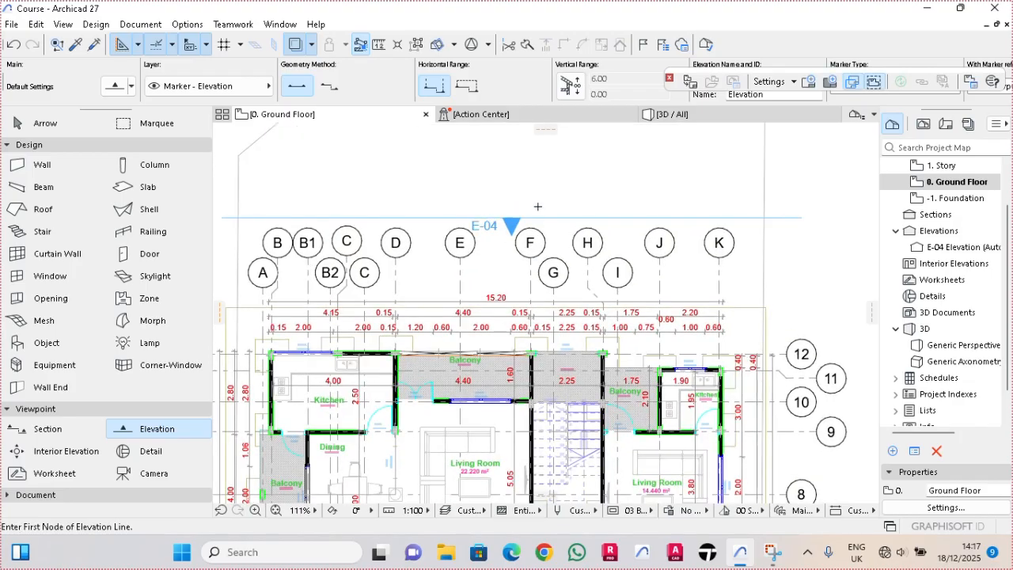
{"action": "key", "text": "Escape"}
- Set the ID of the elevation line above the building to FRONT VIEW
{"action": "left_click", "coordinate": [538, 221]}
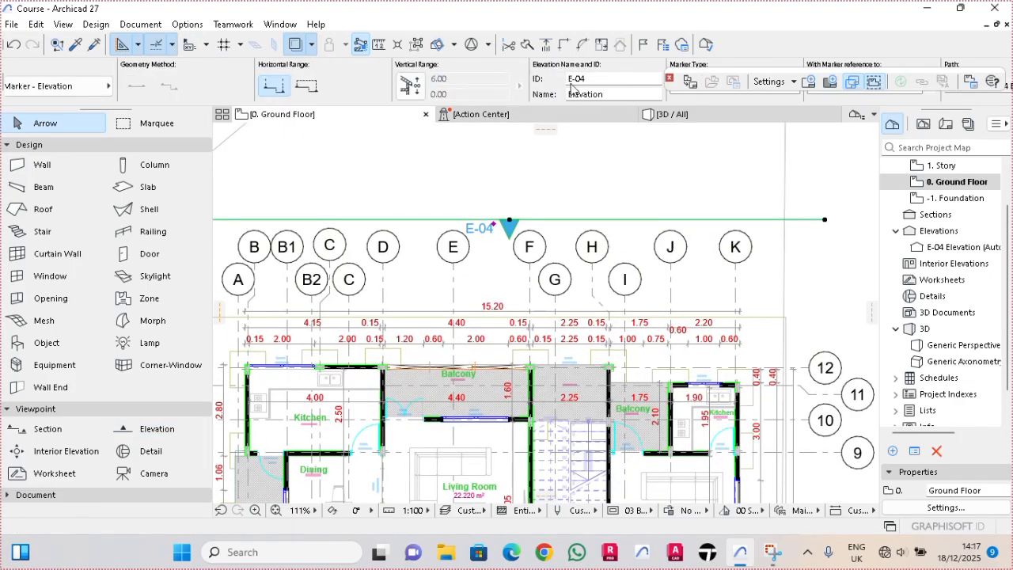
{"action": "scroll", "coordinate": [337, 87], "scroll_direction": "up", "scroll_amount": 1}
{"action": "scroll", "coordinate": [338, 87], "scroll_direction": "down", "scroll_amount": 2}
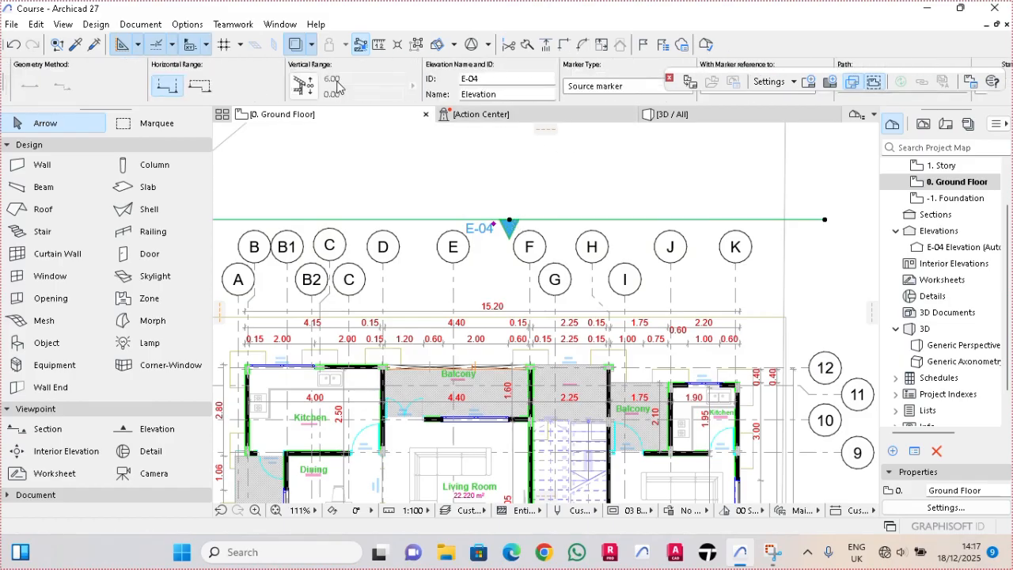
{"action": "scroll", "coordinate": [339, 85], "scroll_direction": "down", "scroll_amount": 1}
{"action": "left_click_drag", "start_coordinate": [430, 78], "coordinate": [376, 82]}
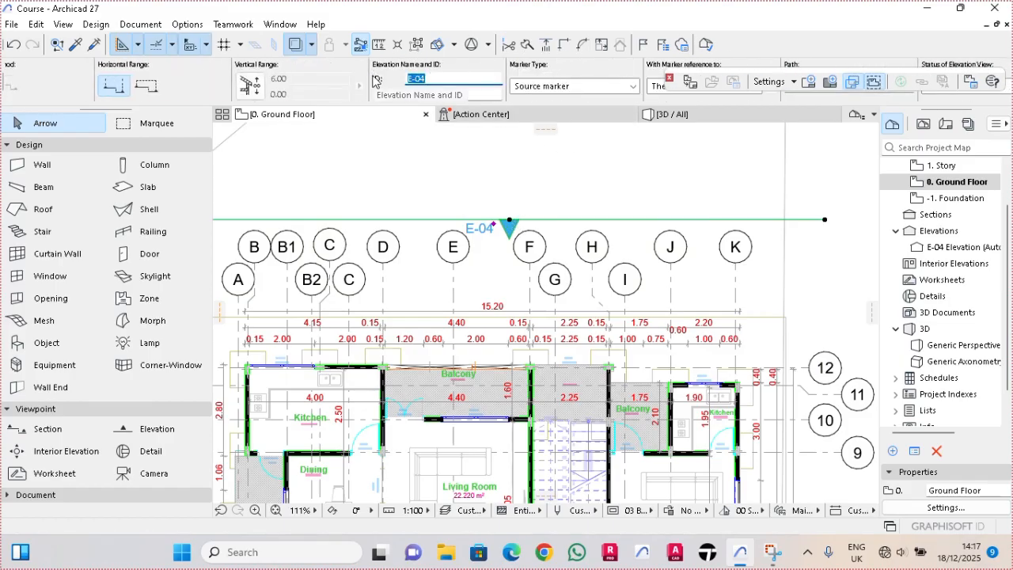
{"action": "type", "text": "FRONT VIEW"}
{"action": "key", "text": "Return"}
{"action": "key", "text": "Escape"}
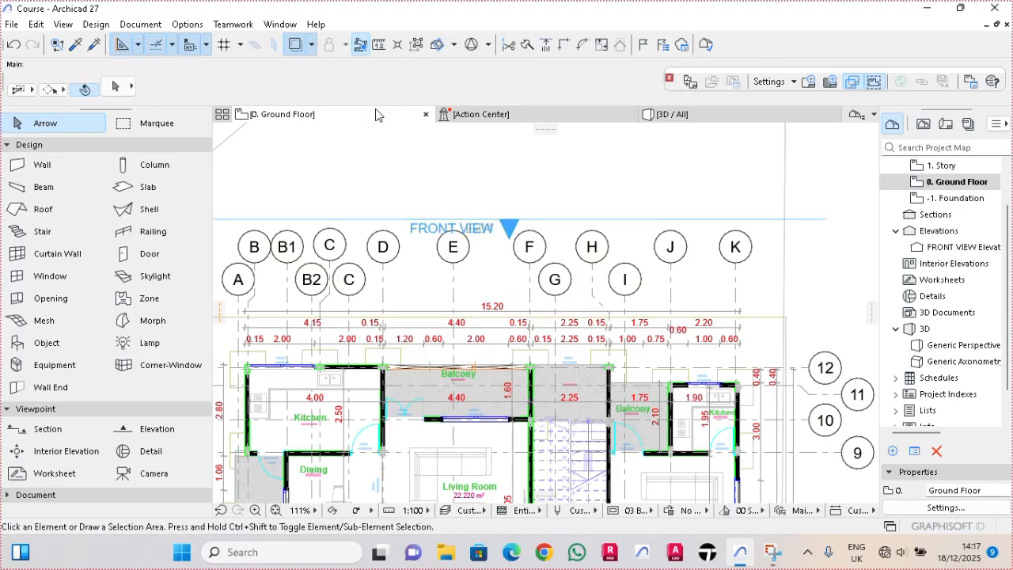
- Move the FRONT VIEW elevation line slightly farther up from the grid bubbles
{"action": "left_click", "coordinate": [535, 221]}
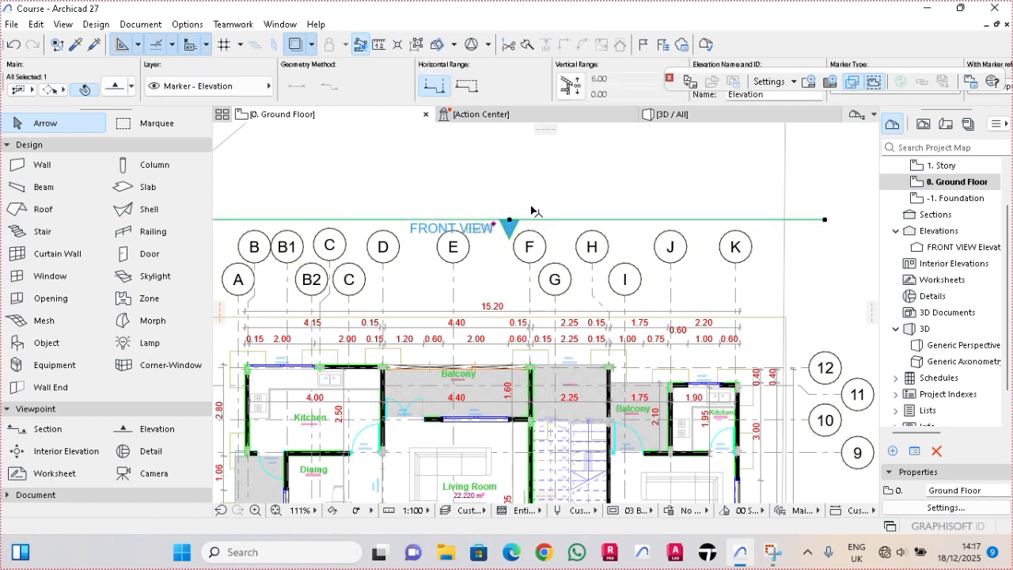
{"action": "left_click", "coordinate": [529, 219]}
{"action": "left_click", "coordinate": [540, 192]}
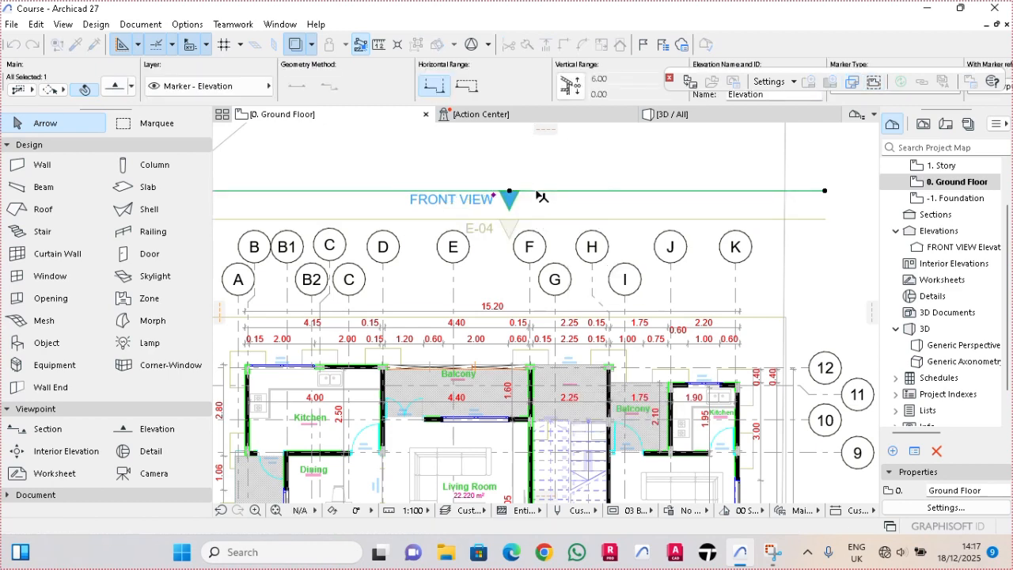
{"action": "key", "text": "Escape"}
- Draw a second horizontal elevation line below the lower grid bubbles, facing up toward the building
{"action": "scroll", "coordinate": [536, 195], "scroll_direction": "down", "scroll_amount": 5}
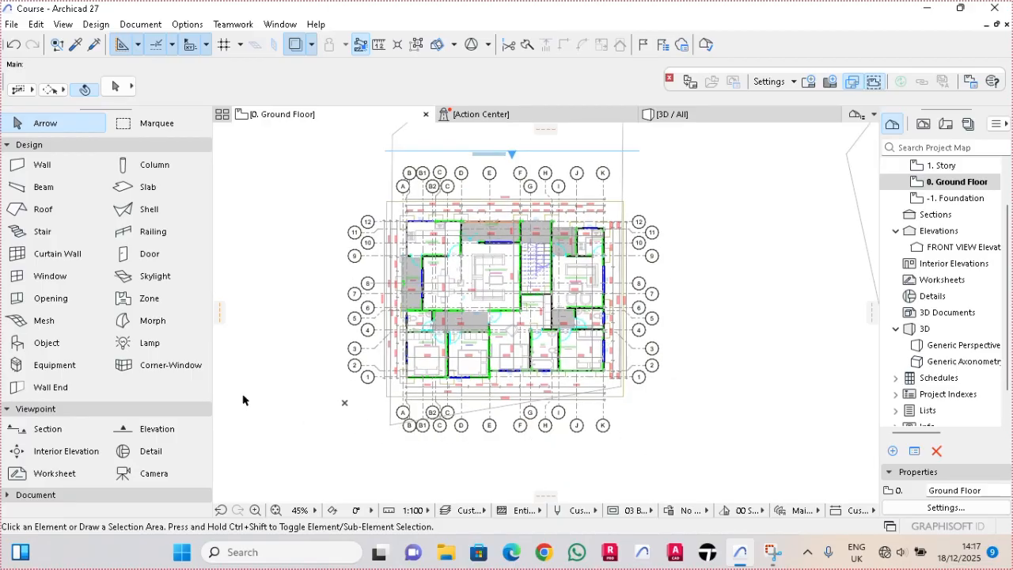
{"action": "left_click", "coordinate": [137, 435]}
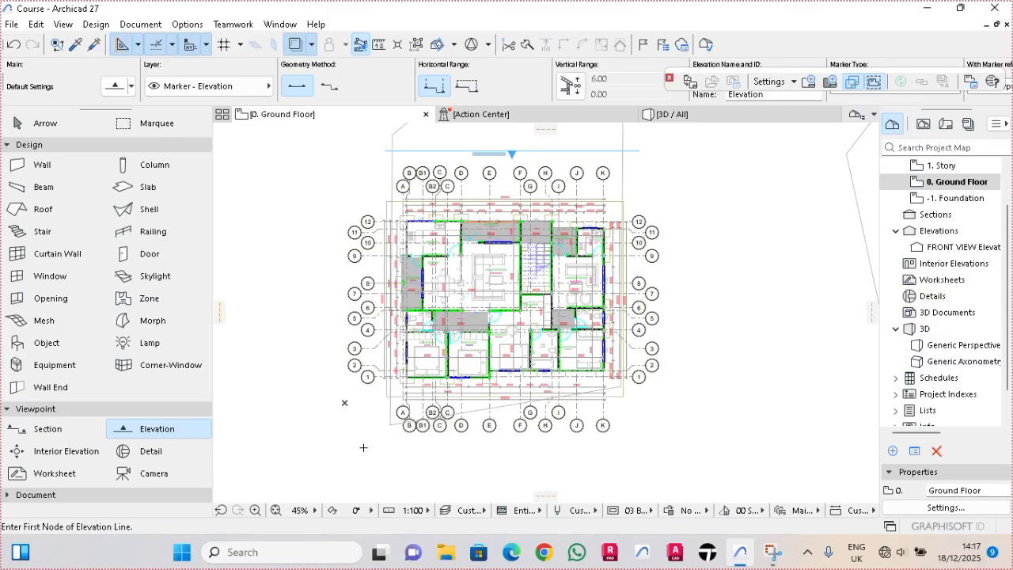
{"action": "left_click", "coordinate": [363, 447]}
{"action": "left_click", "coordinate": [668, 447]}
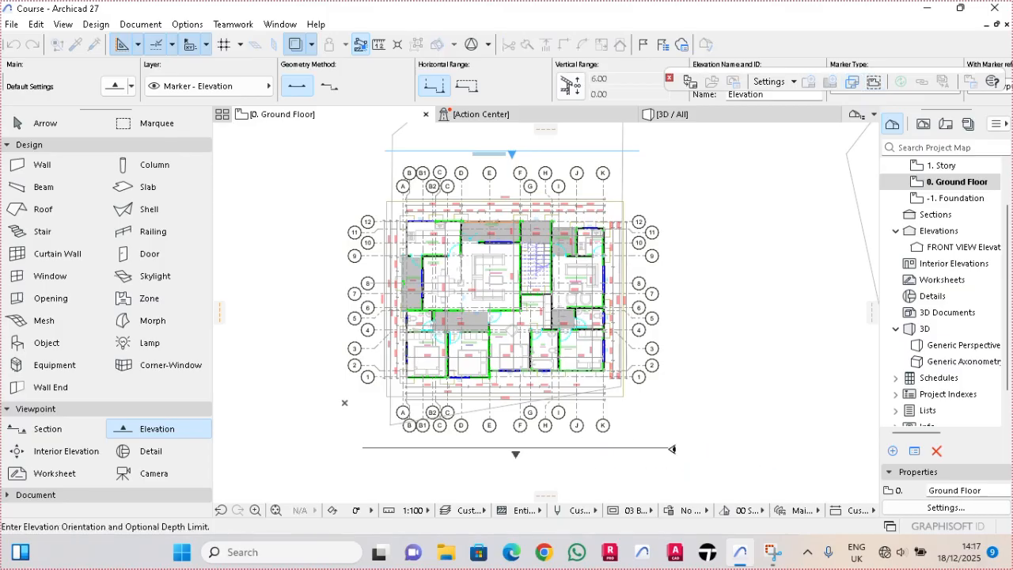
{"action": "left_click", "coordinate": [671, 345]}
{"action": "key", "text": "Escape"}
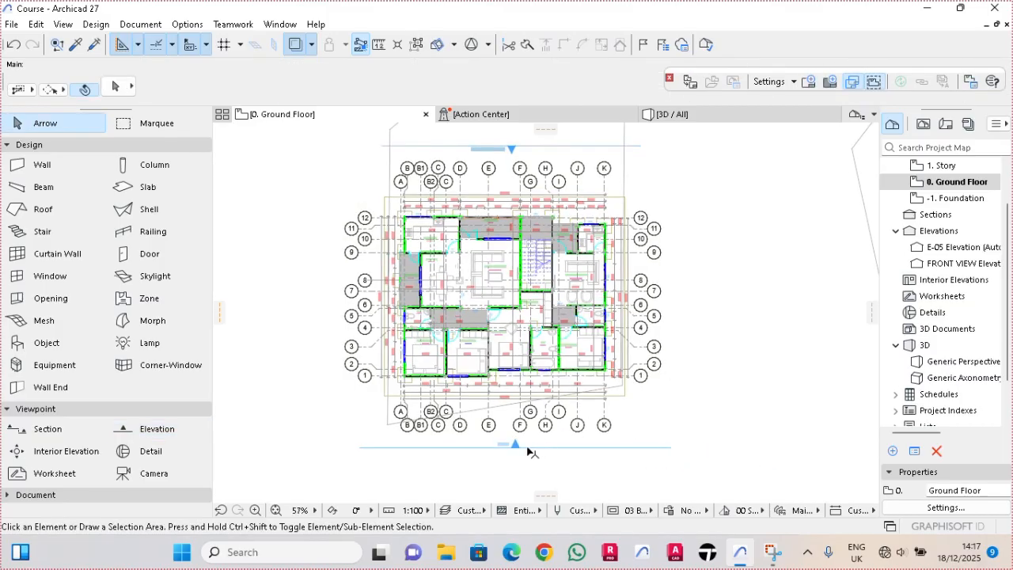
- Set the ID of the elevation line below the building to REAR VIEW
{"action": "scroll", "coordinate": [500, 450], "scroll_direction": "up", "scroll_amount": 5}
{"action": "left_click", "coordinate": [485, 449]}
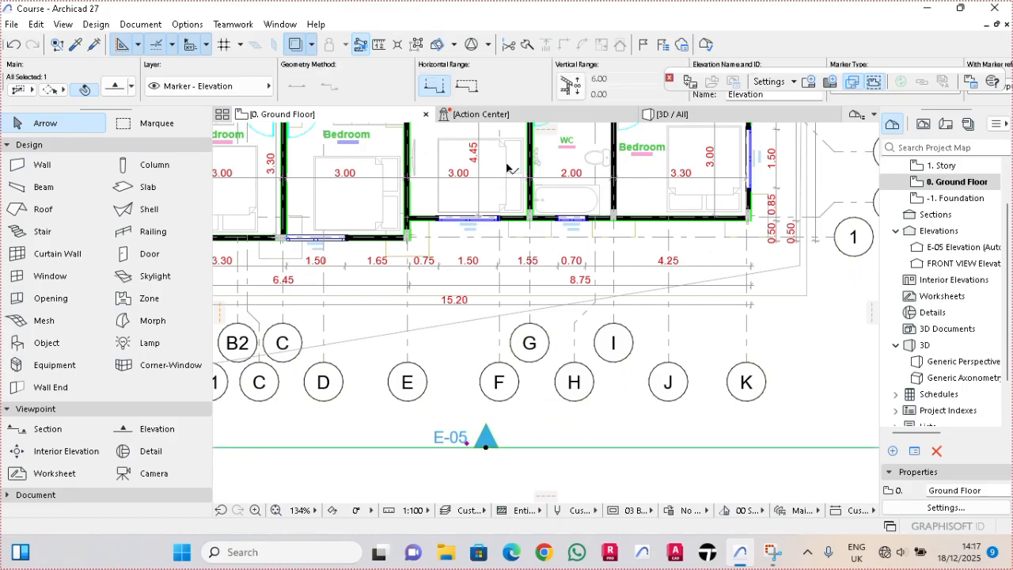
{"action": "scroll", "coordinate": [521, 90], "scroll_direction": "down", "scroll_amount": 2}
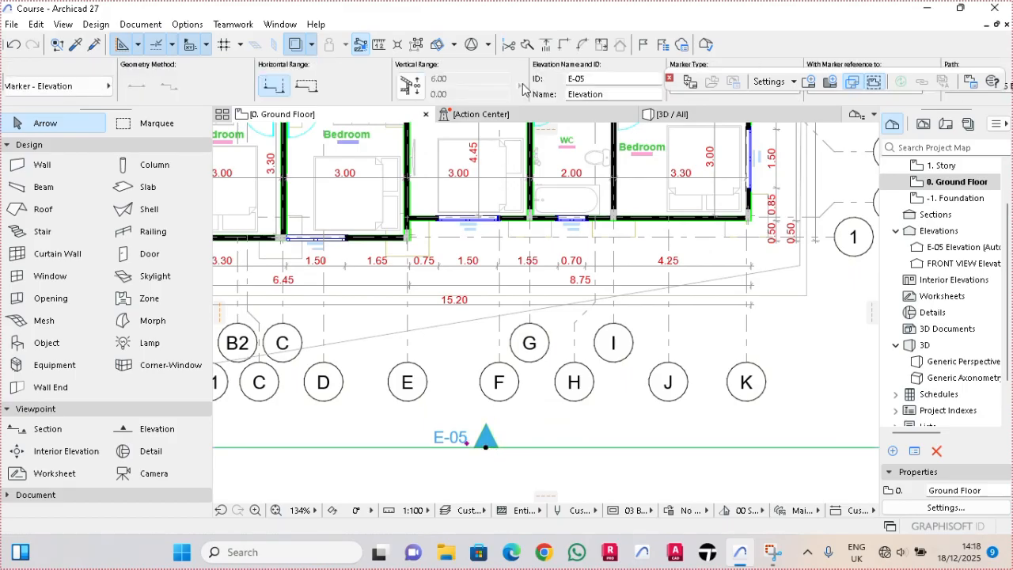
{"action": "left_click", "coordinate": [591, 76]}
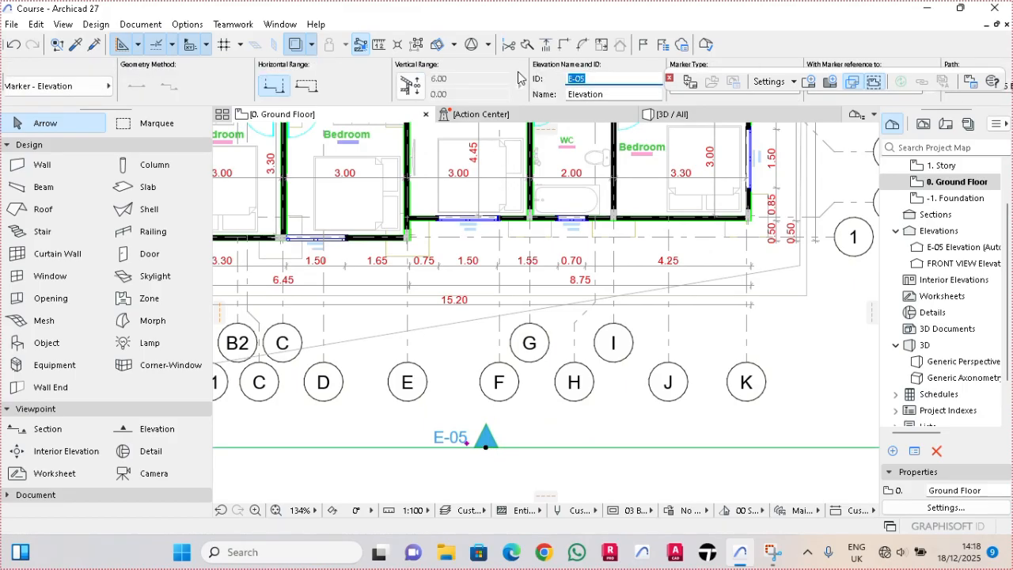
{"action": "type", "text": "REAR VIEW"}
{"action": "key", "text": "Return"}
{"action": "key", "text": "Escape"}
{"action": "scroll", "coordinate": [494, 356], "scroll_direction": "down", "scroll_amount": 5}
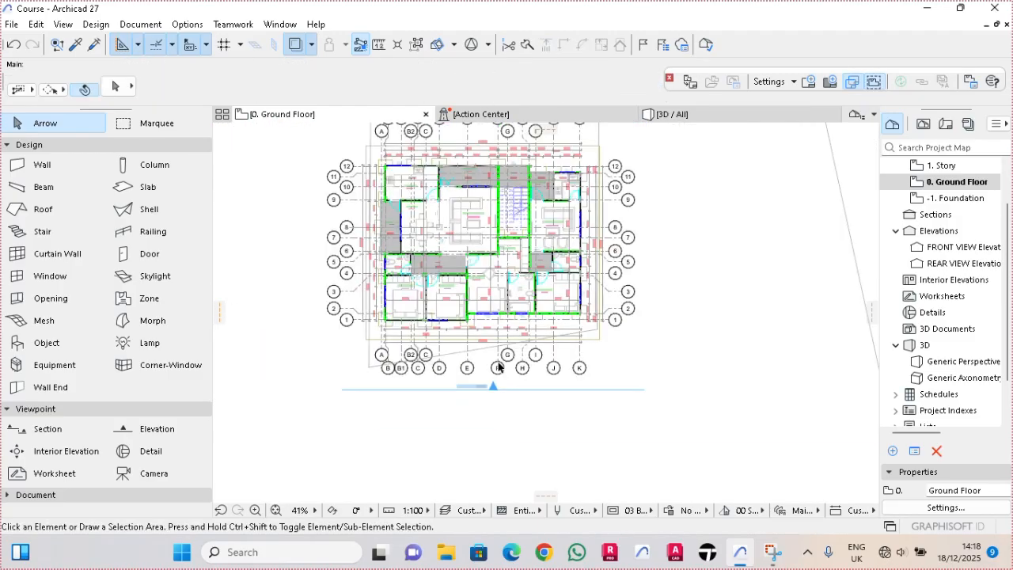
- Draw a vertical elevation line to the left of the grid bubbles on the ground floor plan, facing right toward the building
{"action": "scroll", "coordinate": [498, 366], "scroll_direction": "up", "scroll_amount": 1}
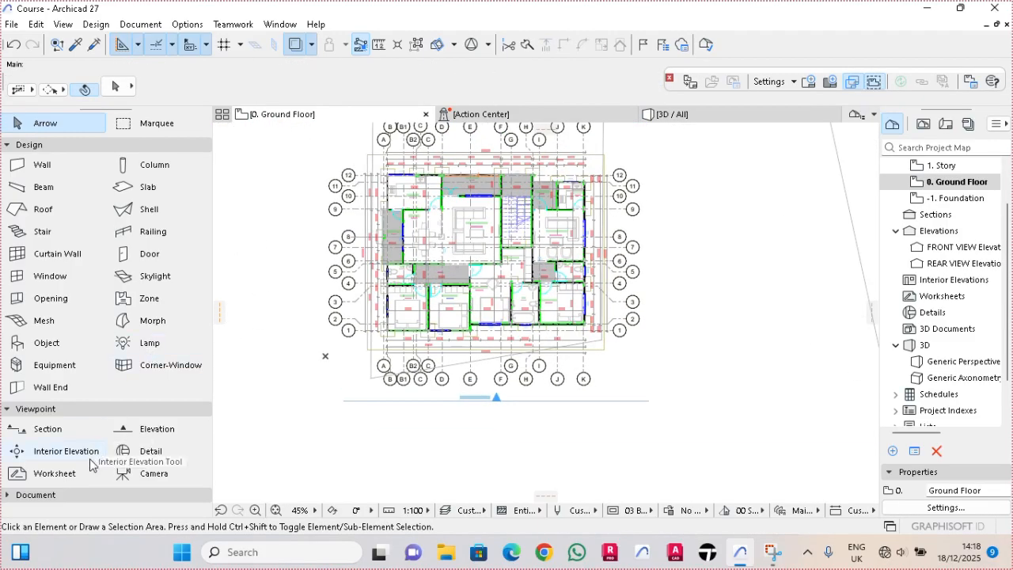
{"action": "left_click", "coordinate": [131, 429]}
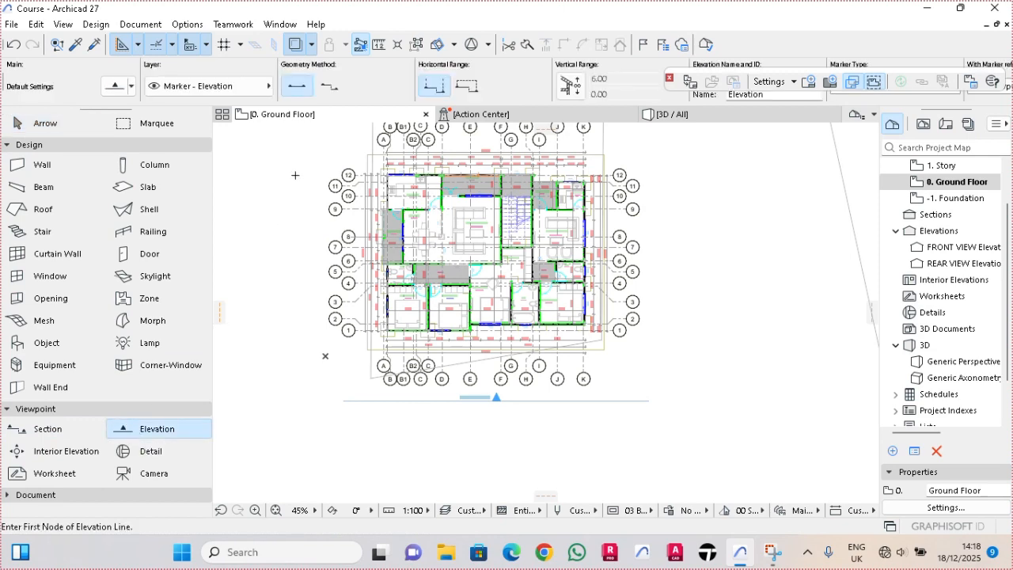
{"action": "left_click", "coordinate": [313, 130]}
{"action": "left_click", "coordinate": [316, 400]}
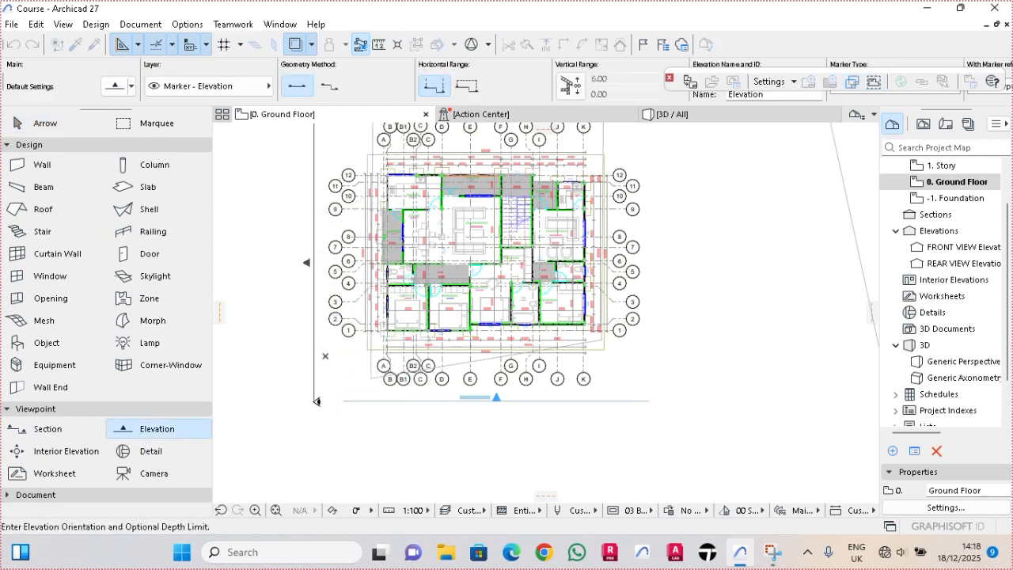
{"action": "left_click", "coordinate": [320, 262]}
{"action": "scroll", "coordinate": [299, 267], "scroll_direction": "up", "scroll_amount": 5}
{"action": "key", "text": "Escape"}
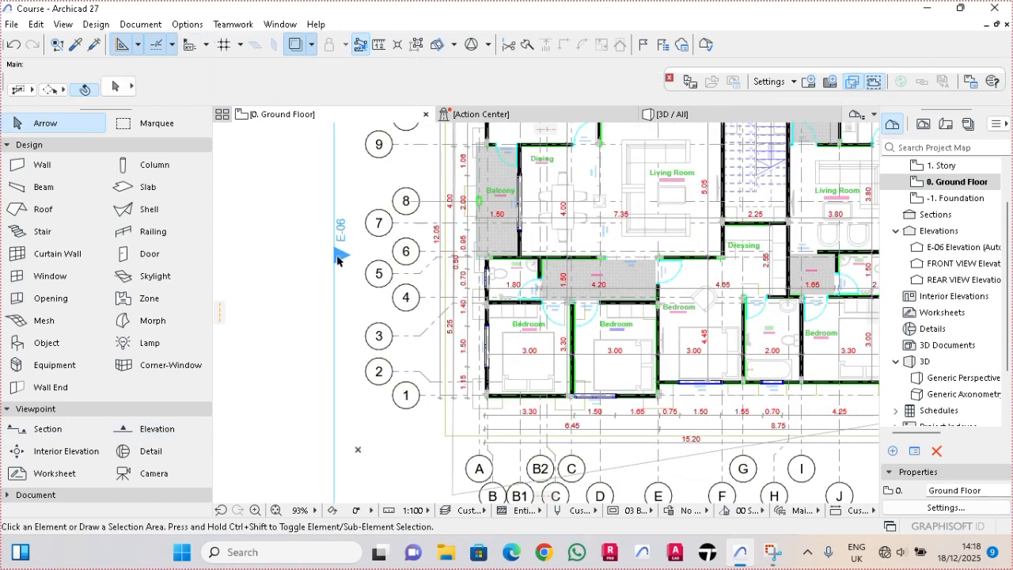
- Set the ID of the elevation line on the building's left side to LEFT VIEW
{"action": "left_click", "coordinate": [336, 258]}
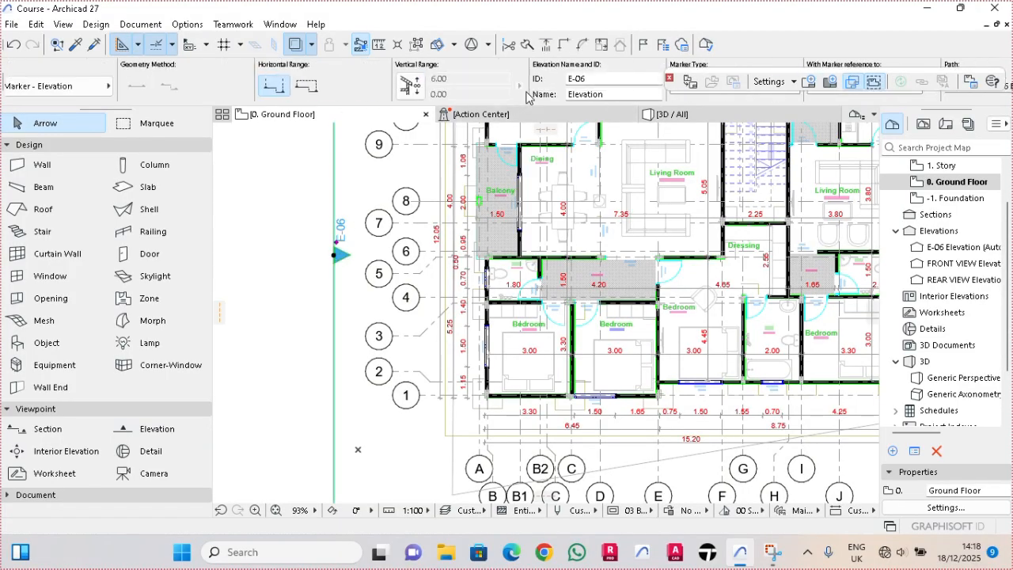
{"action": "left_click", "coordinate": [531, 79]}
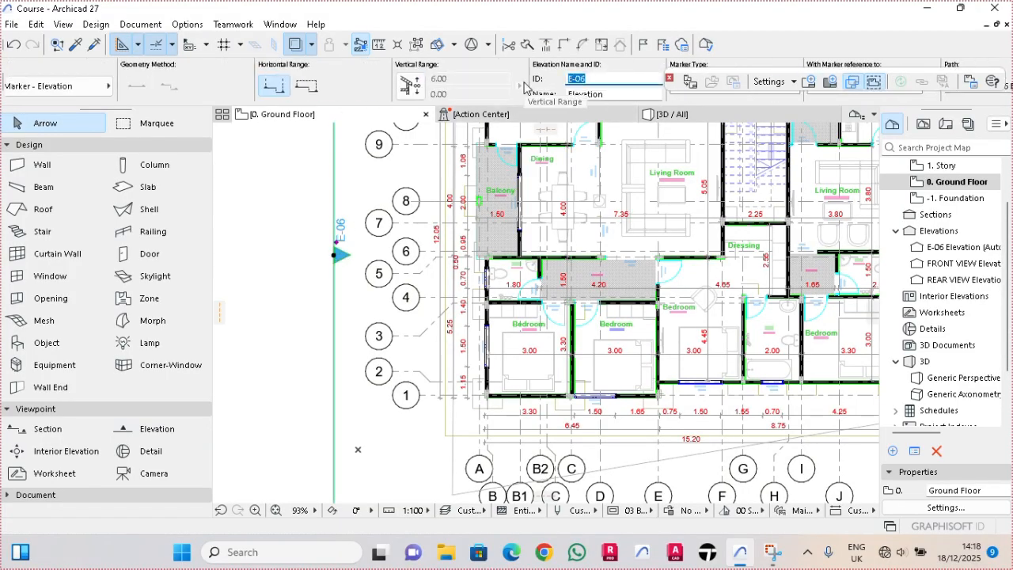
{"action": "type", "text": "LEFT VIEW"}
{"action": "key", "text": "Return"}
{"action": "key", "text": "Escape"}
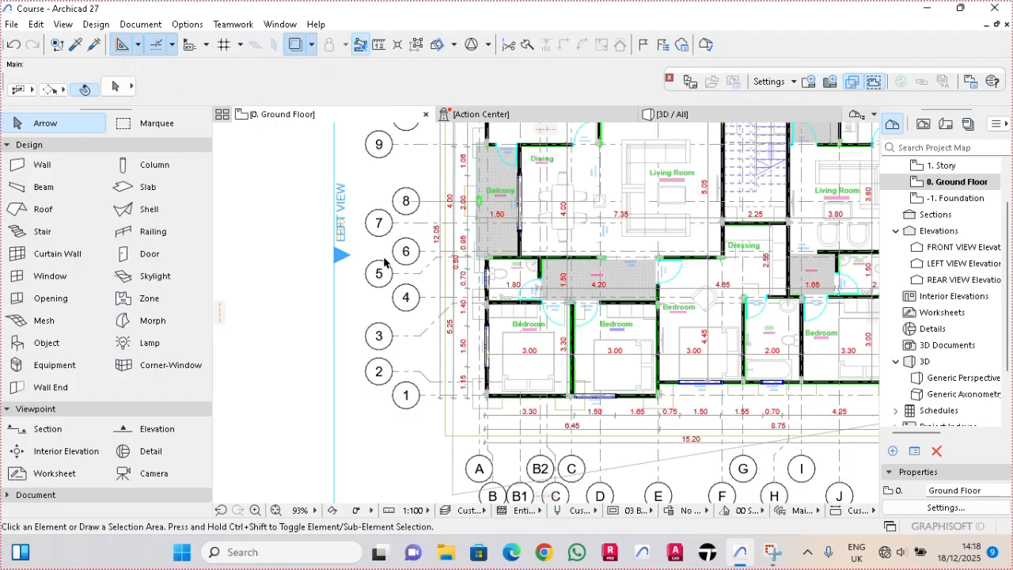
- Draw a vertical elevation line about 21.5 long to the right of the grid bubbles, facing left toward the building
{"action": "scroll", "coordinate": [385, 260], "scroll_direction": "down", "scroll_amount": 3}
{"action": "mouse_move", "coordinate": [564, 287]}
{"action": "middle_mouse_down"}
{"action": "mouse_move", "coordinate": [512, 304]}
{"action": "mouse_move", "coordinate": [403, 307]}
{"action": "middle_mouse_up"}
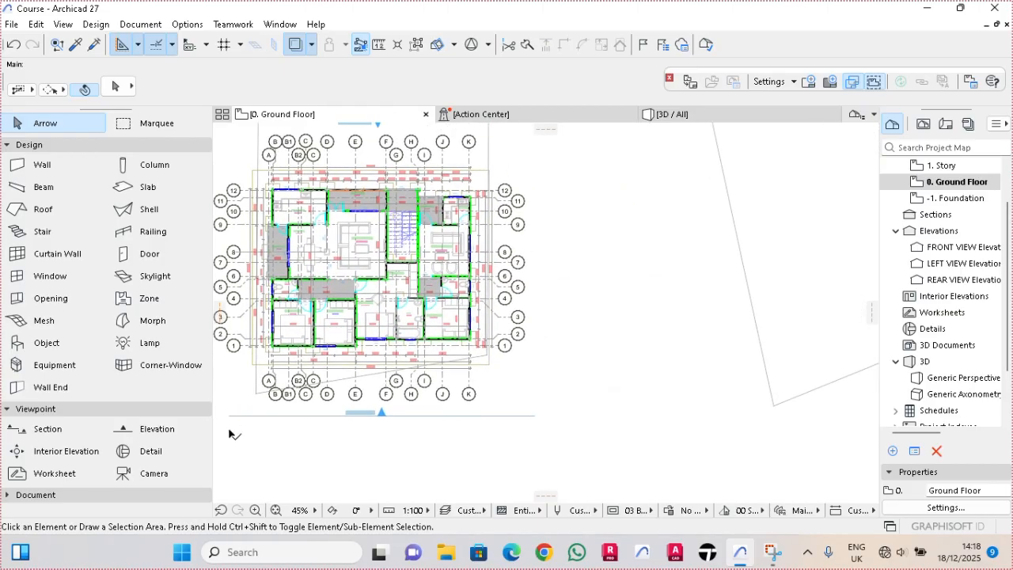
{"action": "left_click", "coordinate": [142, 428]}
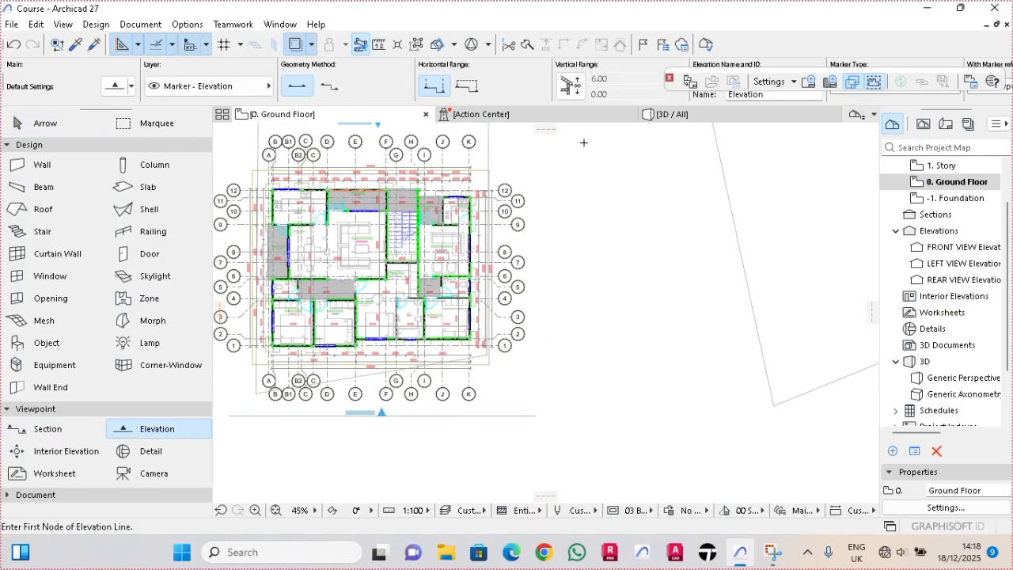
{"action": "middle_click_drag", "start_coordinate": [563, 140], "coordinate": [558, 176]}
{"action": "left_click", "coordinate": [527, 157]}
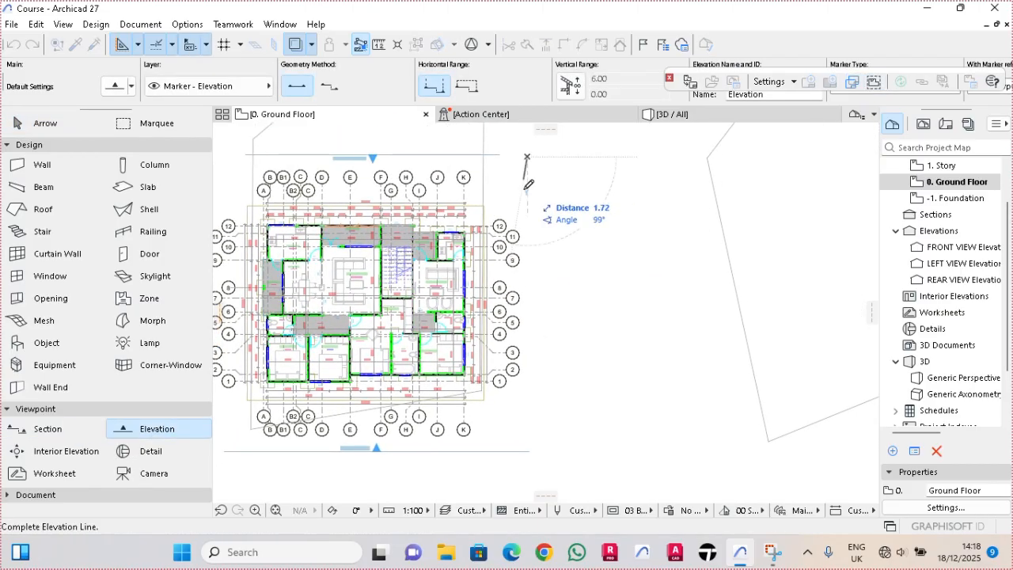
{"action": "left_click", "coordinate": [529, 438]}
{"action": "left_click", "coordinate": [432, 435]}
{"action": "key", "text": "Escape"}
{"action": "scroll", "coordinate": [537, 278], "scroll_direction": "up", "scroll_amount": 3}
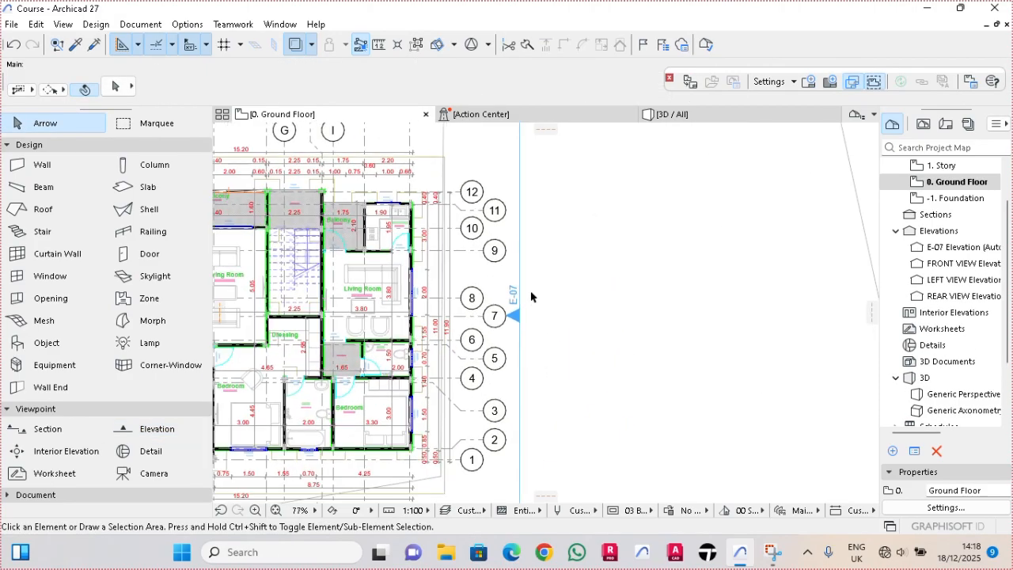
- Move the elevation line on the building's right side slightly farther away from the grid bubbles
{"action": "left_click", "coordinate": [520, 309]}
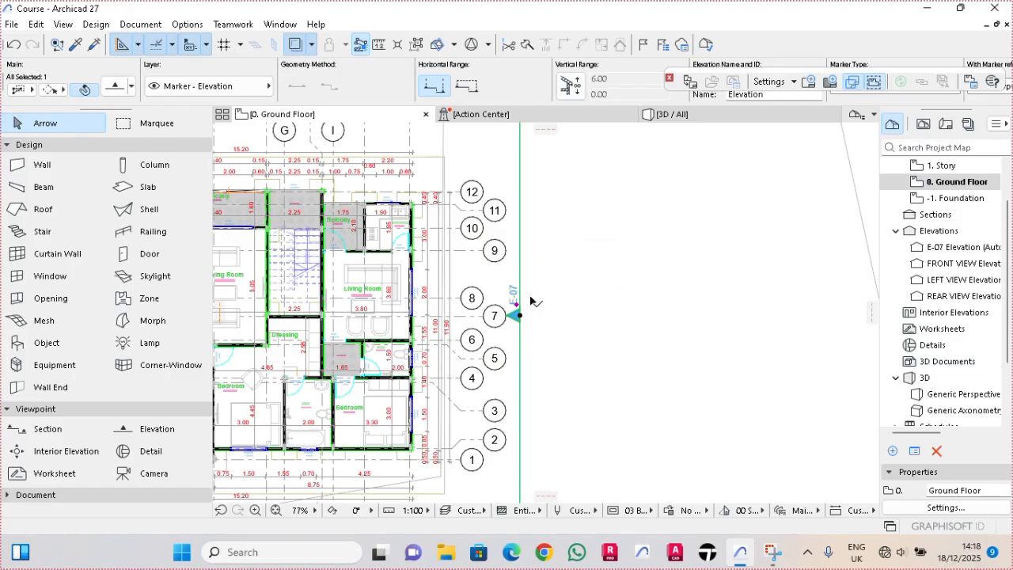
{"action": "left_click", "coordinate": [520, 297]}
{"action": "left_click", "coordinate": [538, 303]}
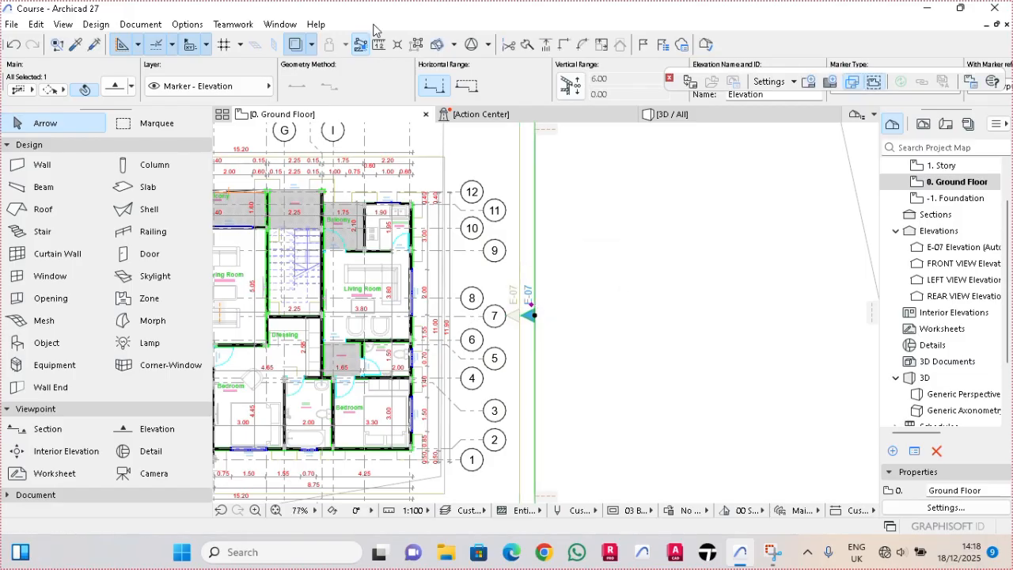
- Set the ID of the elevation line on the building's right side to RIGHT VIEW
{"action": "scroll", "coordinate": [361, 93], "scroll_direction": "down", "scroll_amount": 2}
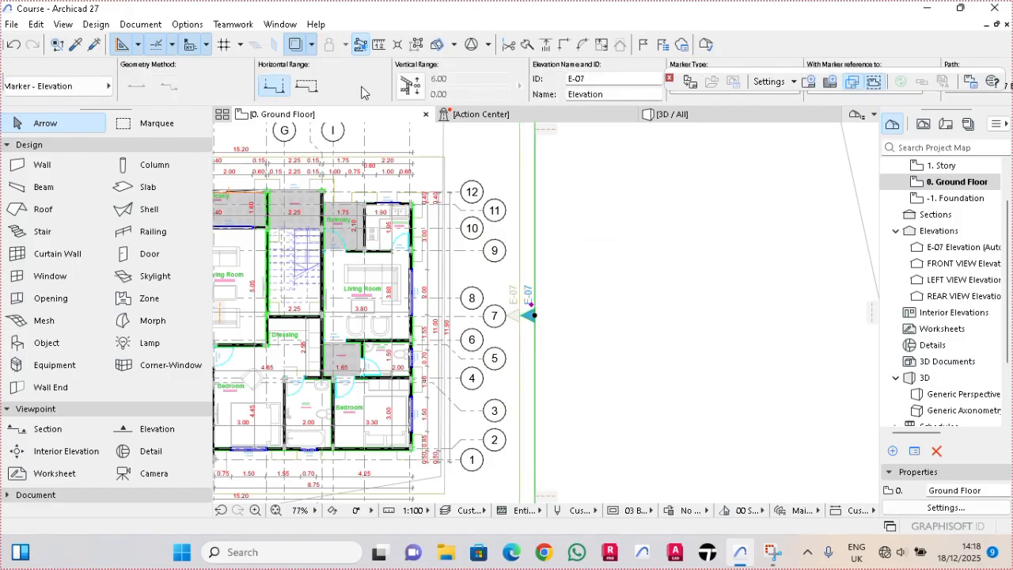
{"action": "left_click", "coordinate": [595, 77]}
{"action": "type", "text": "RIGHT VIEW"}
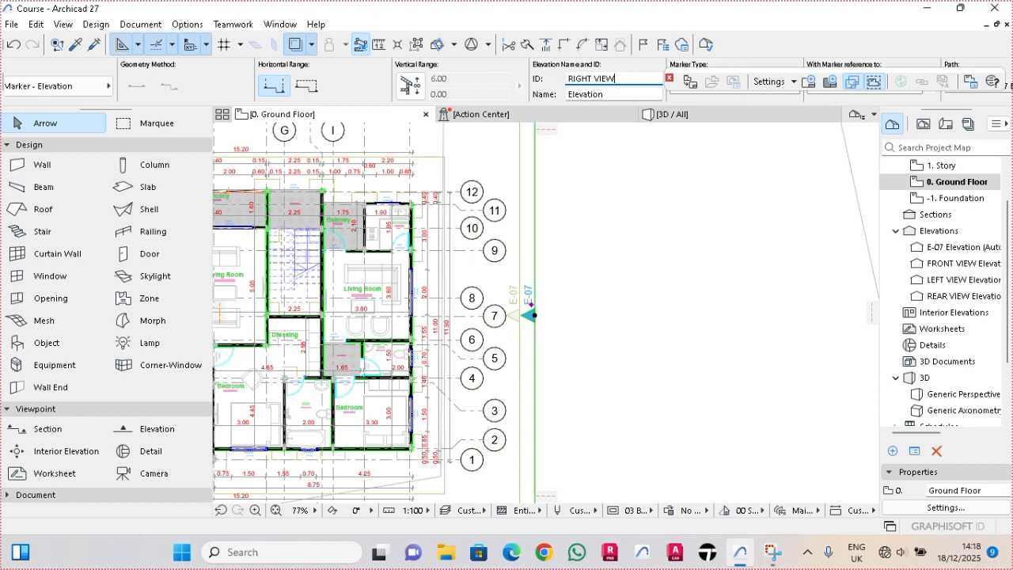
{"action": "key", "text": "Return"}
{"action": "key", "text": "Escape"}
{"action": "scroll", "coordinate": [570, 215], "scroll_direction": "down", "scroll_amount": 4}
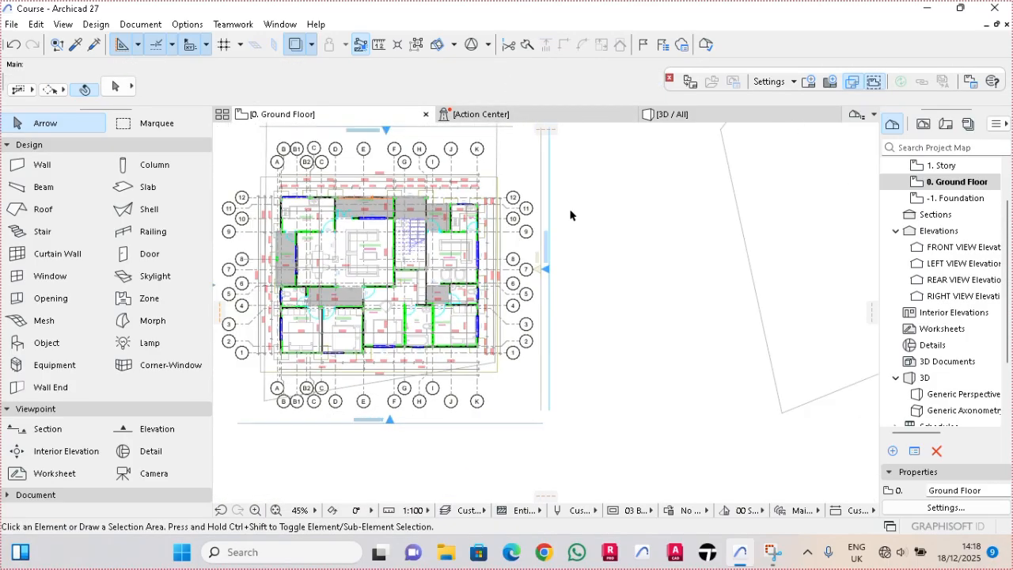
- Open the FRONT VIEW, LEFT VIEW, REAR VIEW and RIGHT VIEW elevations in turn and examine the building and trees
{"action": "scroll", "coordinate": [537, 260], "scroll_direction": "down", "scroll_amount": 2}
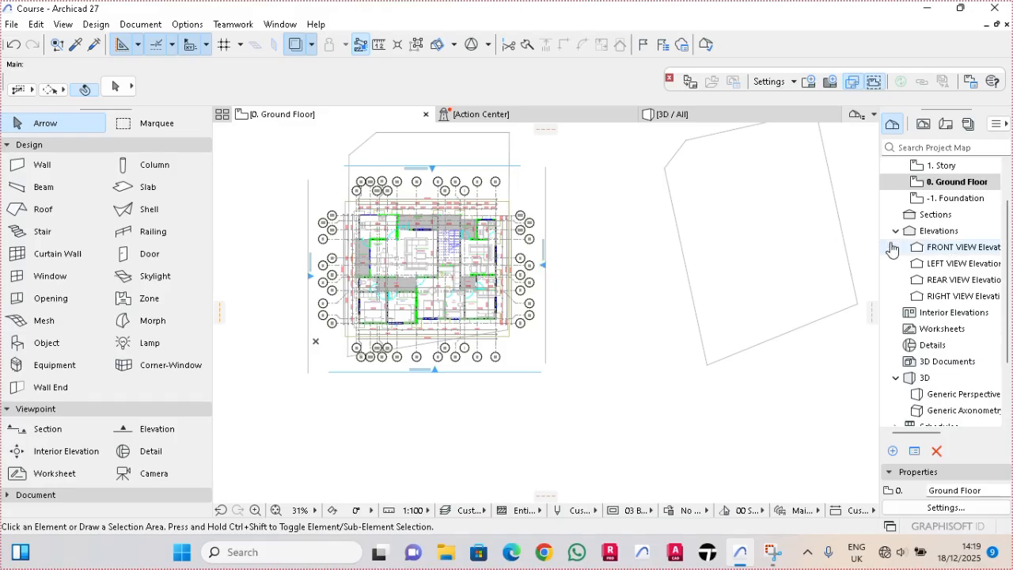
{"action": "left_click", "coordinate": [943, 248]}
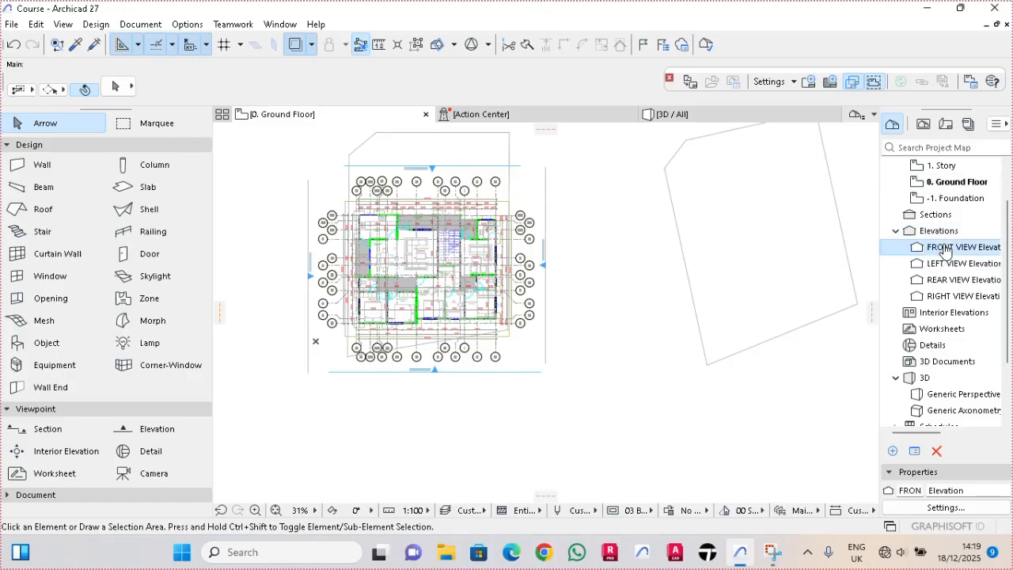
{"action": "double_click", "coordinate": [944, 249]}
{"action": "double_click", "coordinate": [921, 263]}
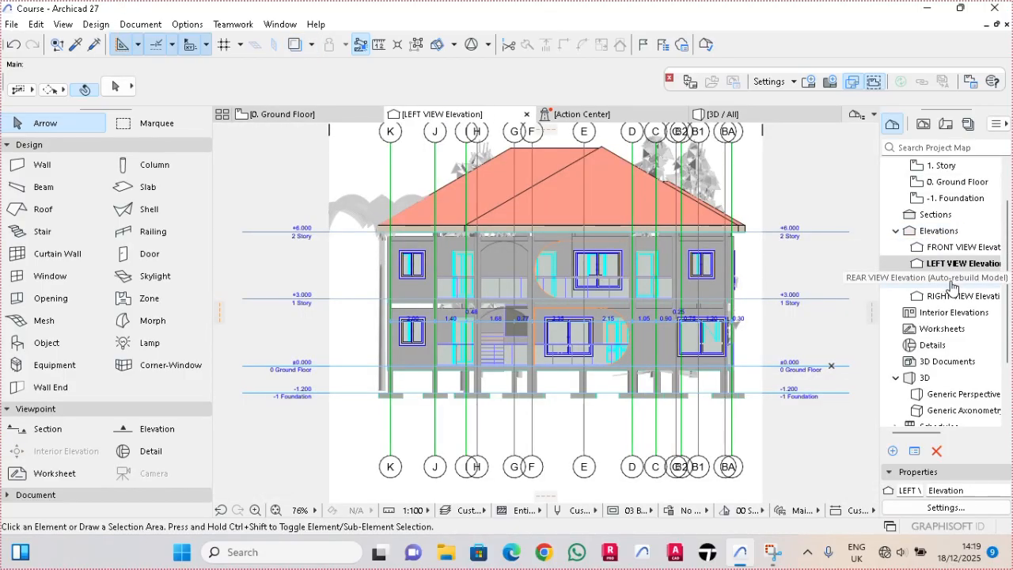
{"action": "double_click", "coordinate": [950, 280]}
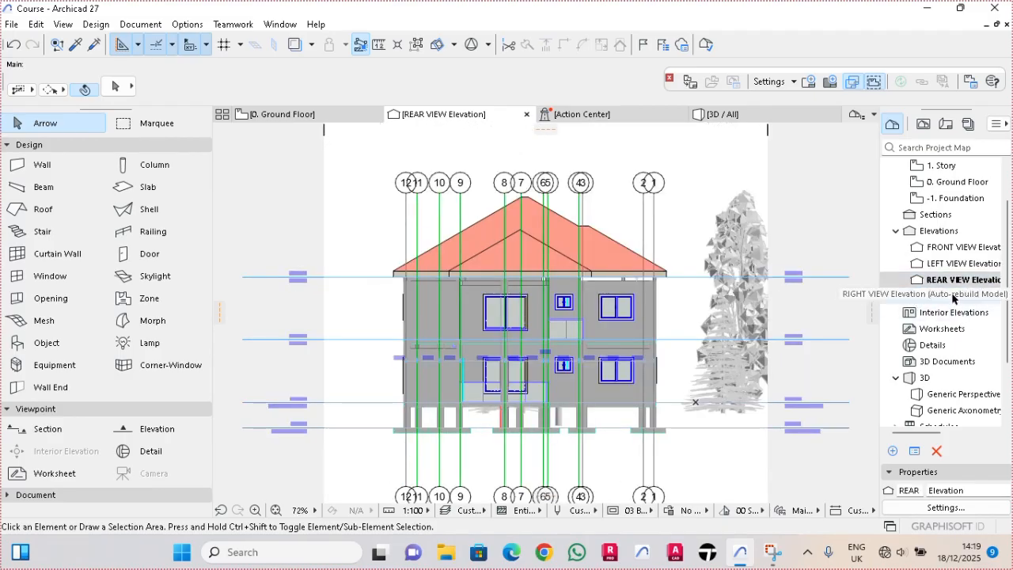
{"action": "double_click", "coordinate": [951, 297]}
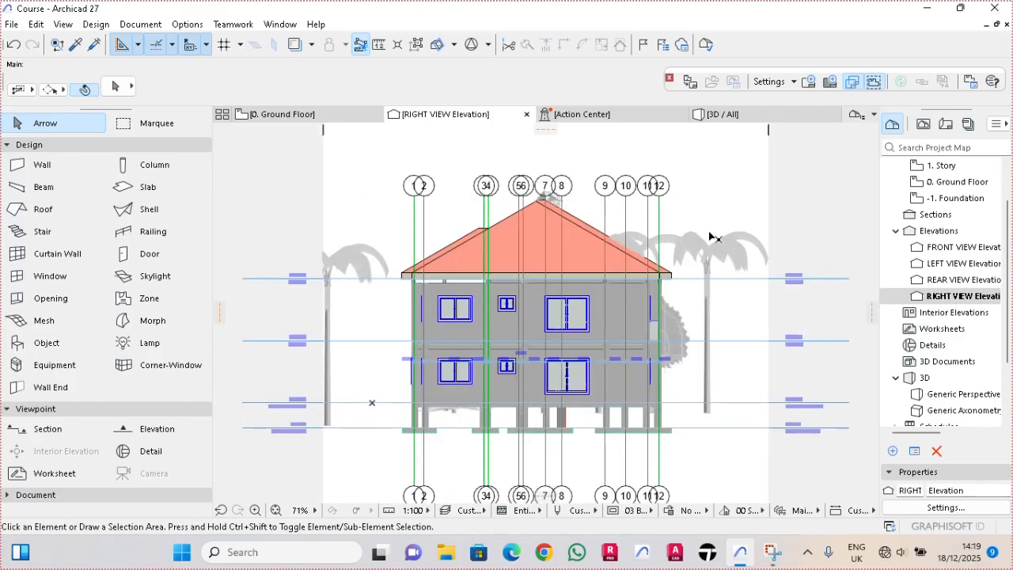
{"action": "scroll", "coordinate": [616, 248], "scroll_direction": "up", "scroll_amount": 4}
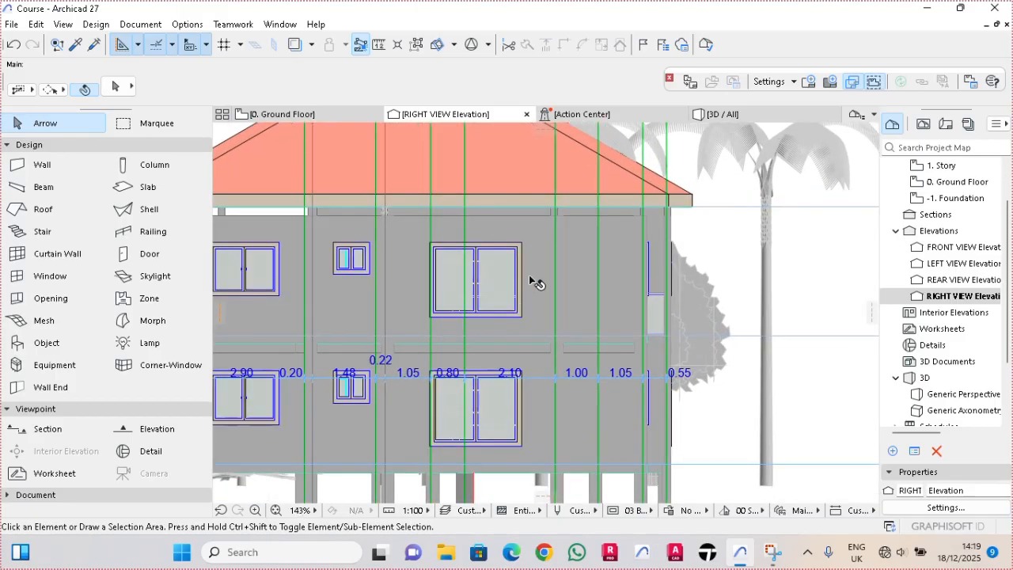
{"action": "scroll", "coordinate": [538, 279], "scroll_direction": "down", "scroll_amount": 6}
{"action": "double_click", "coordinate": [946, 282]}
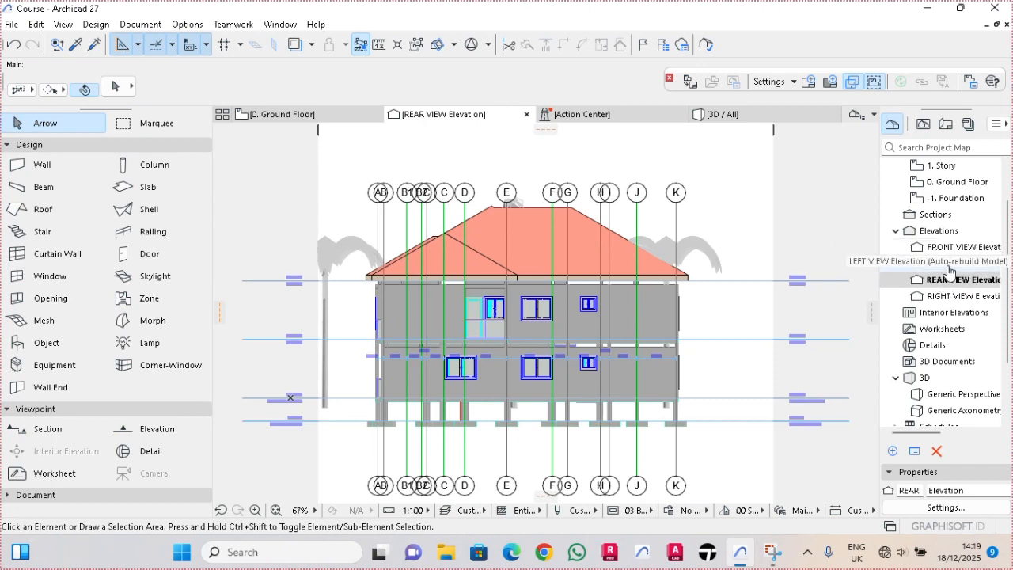
- In the LEFT VIEW elevation, copy the pine tree horizontally about 17.4 to the opposite side of the building
{"action": "double_click", "coordinate": [962, 265]}
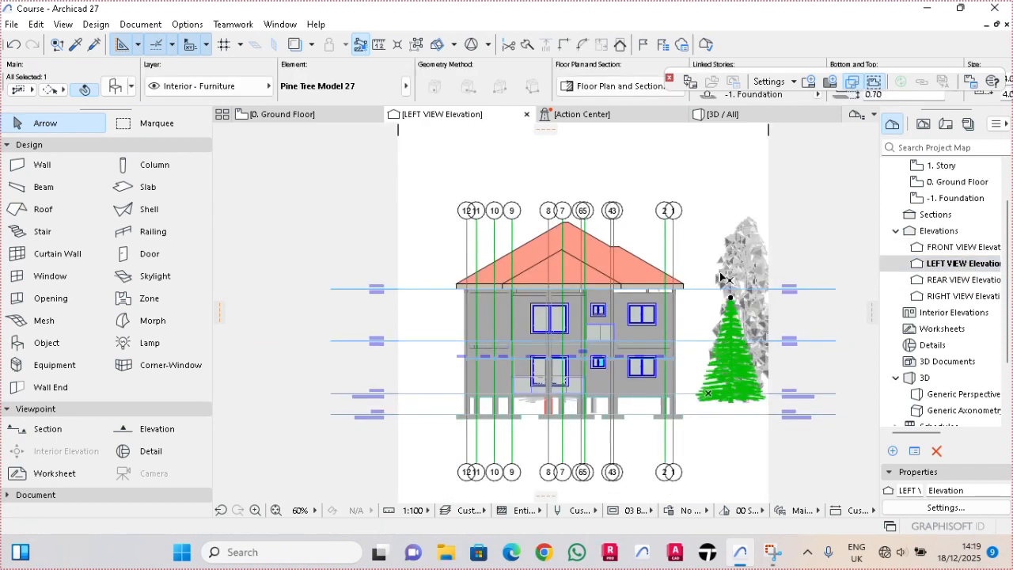
{"action": "left_click", "coordinate": [733, 281]}
{"action": "left_click", "coordinate": [728, 346]}
{"action": "key", "text": "ctrl+shift+d"}
{"action": "left_click", "coordinate": [737, 398]}
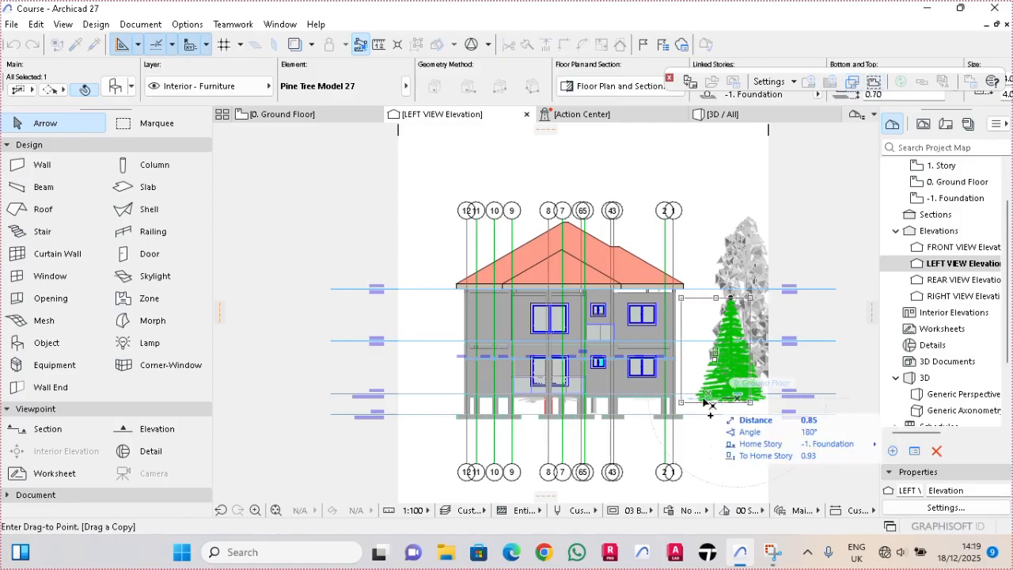
{"action": "key", "text": "Escape"}
{"action": "left_click", "coordinate": [440, 405]}
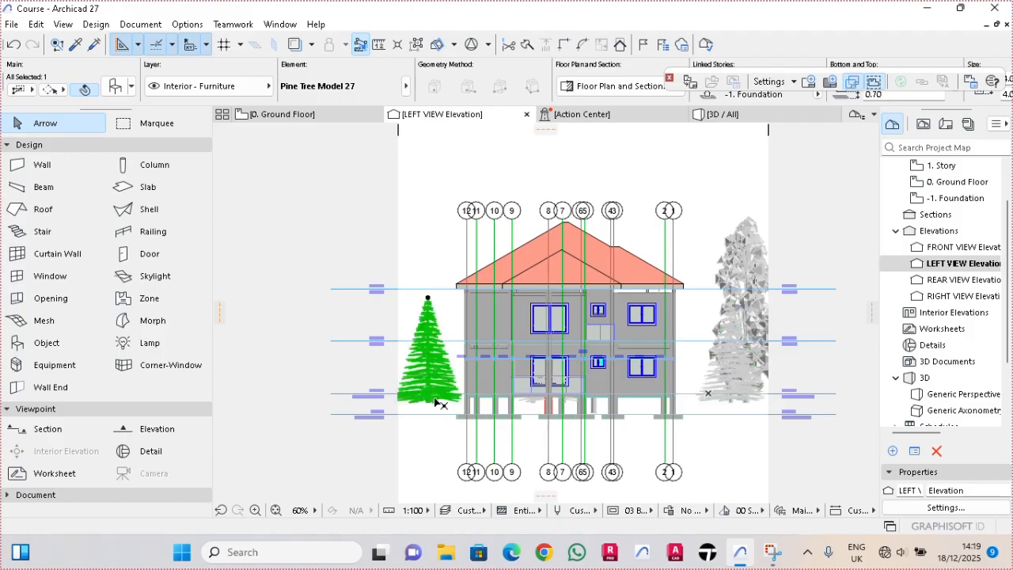
- Move the tall detailed tree to the right of the building slightly closer to the house in the LEFT VIEW elevation
{"action": "left_click", "coordinate": [690, 265]}
{"action": "left_click", "coordinate": [753, 267]}
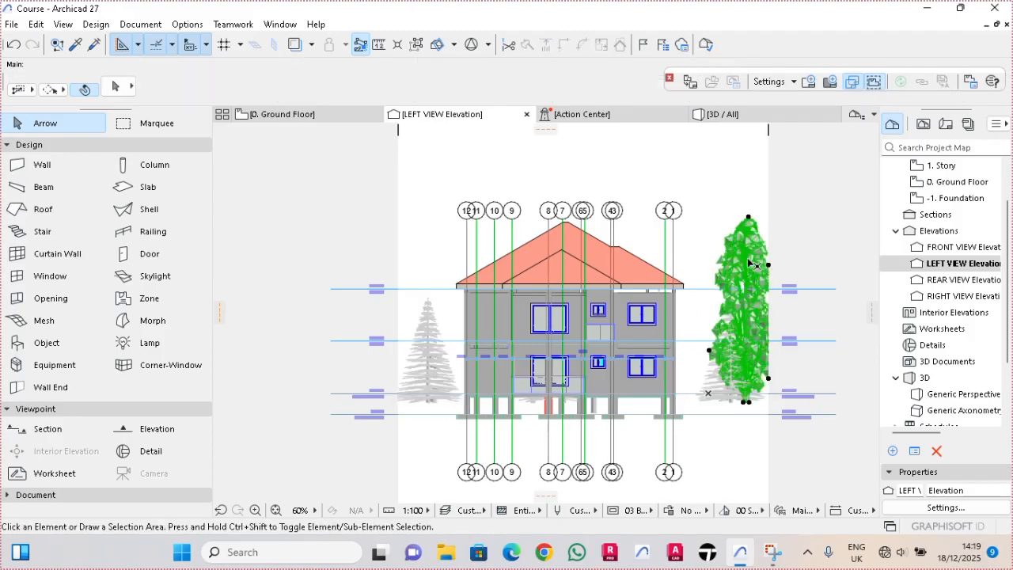
{"action": "left_click", "coordinate": [745, 402]}
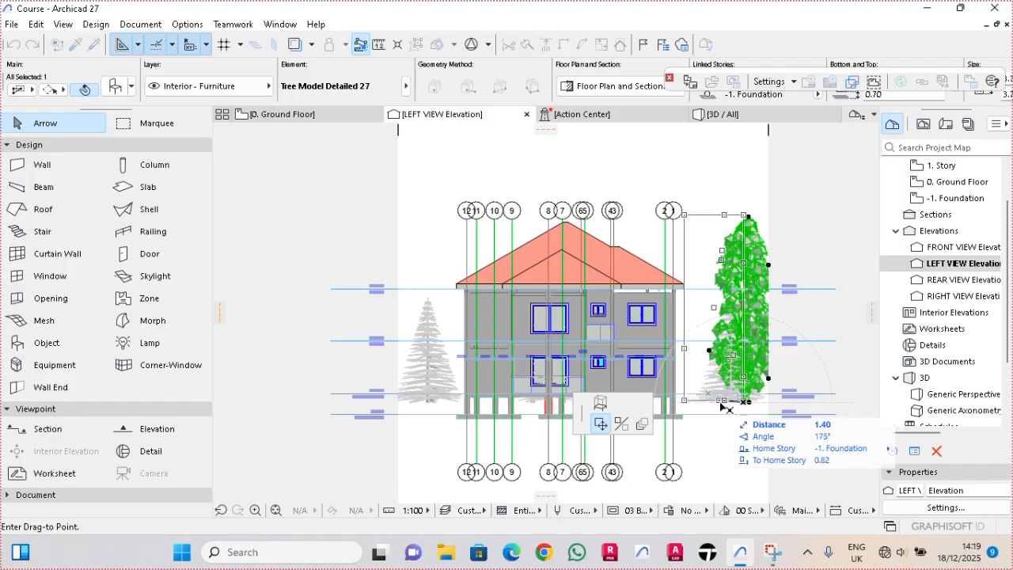
{"action": "left_click", "coordinate": [723, 408]}
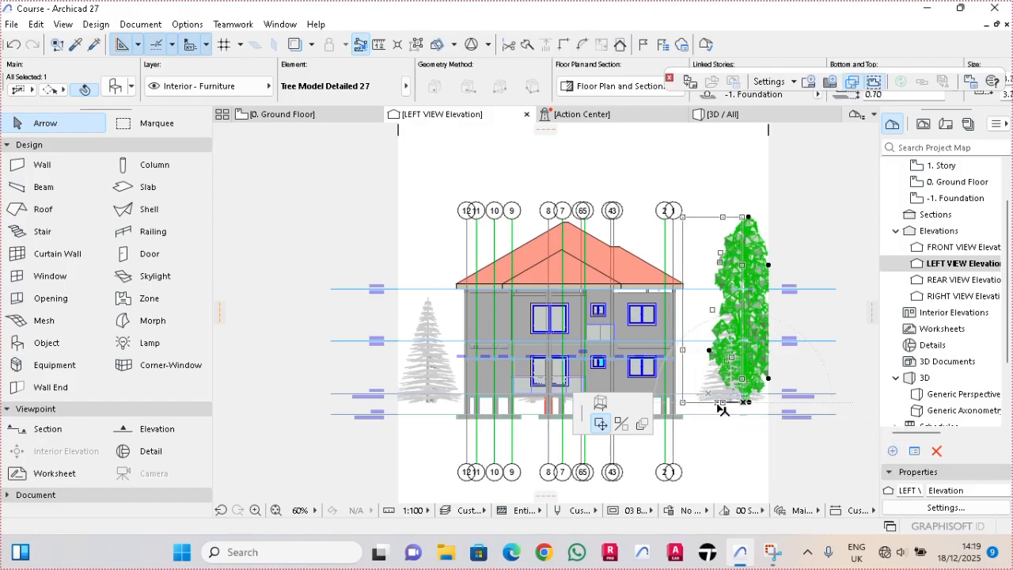
{"action": "key", "text": "Escape"}
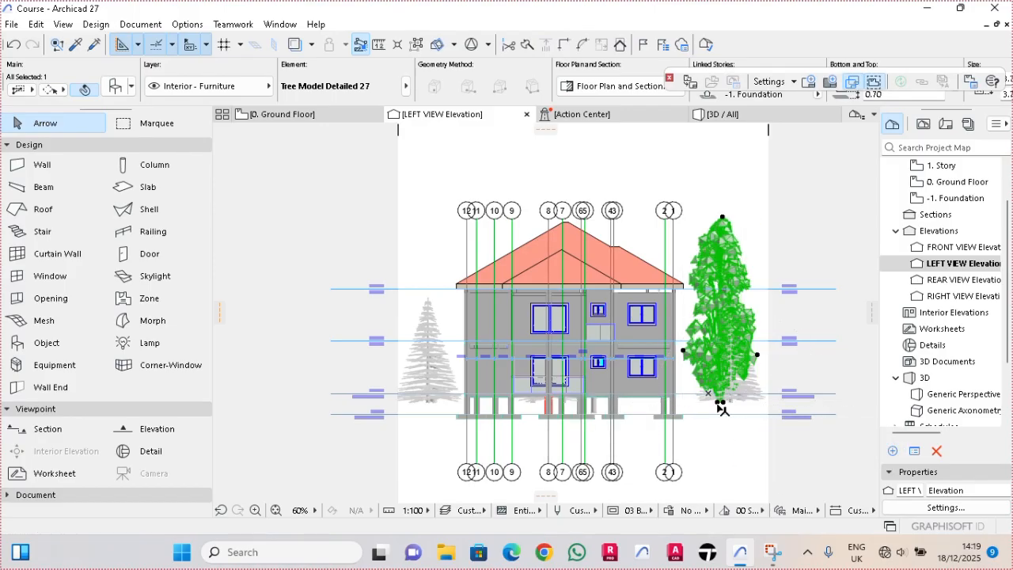
{"action": "key", "text": "Escape"}
{"action": "left_click", "coordinate": [754, 402]}
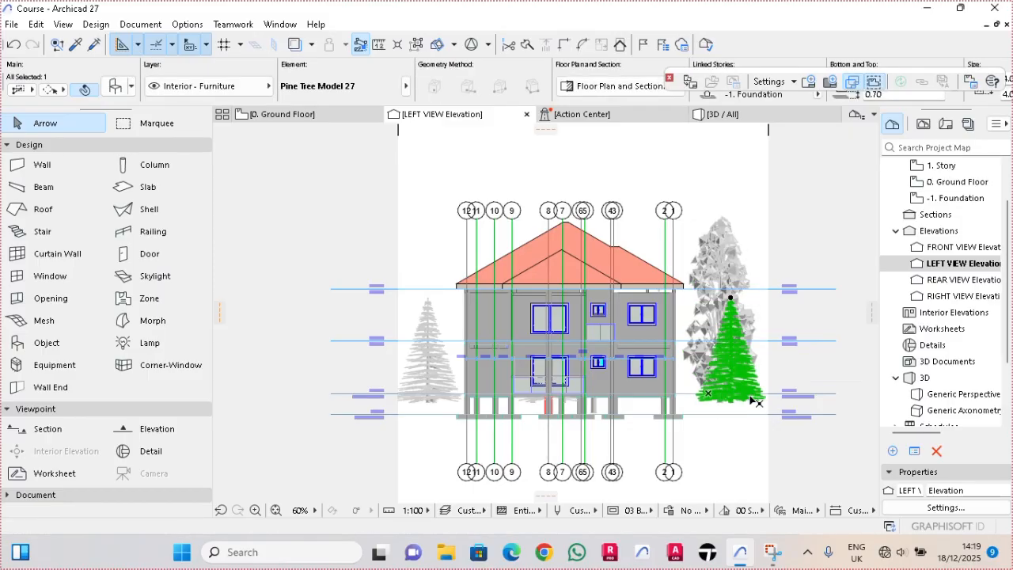
{"action": "left_click", "coordinate": [737, 385]}
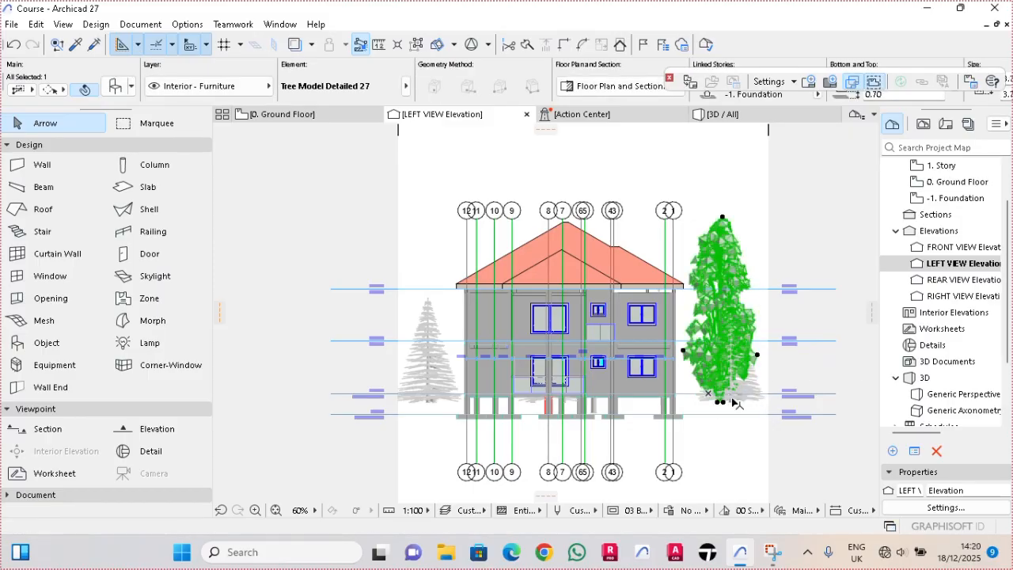
{"action": "key", "text": "ctrl+shift+d"}
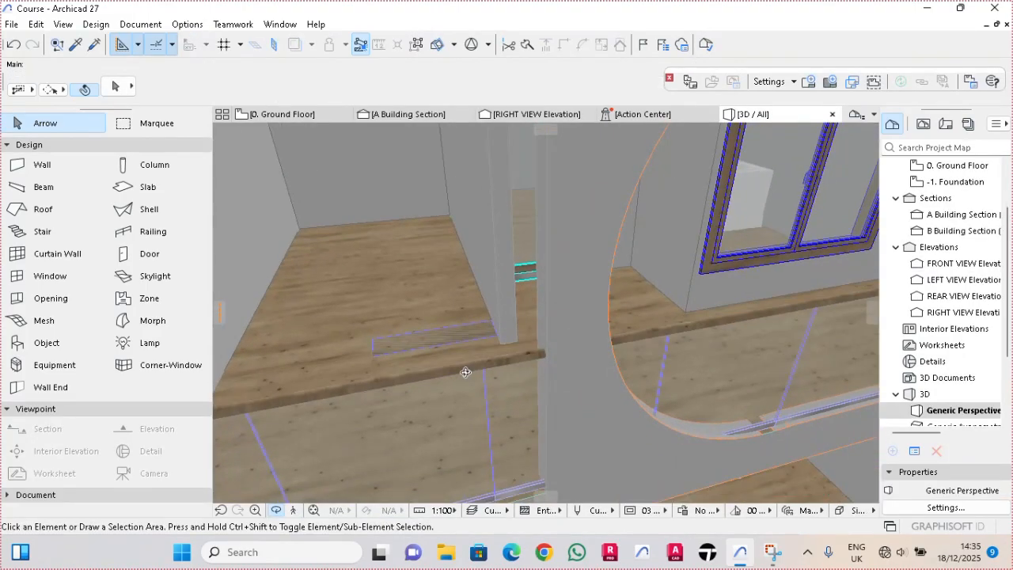
- Cut a rectangular stairwell hole through the 1. Story slab in the 3D view, from the rear wall corner to the opposite front corner beside the column
{"action": "left_click", "coordinate": [438, 290]}
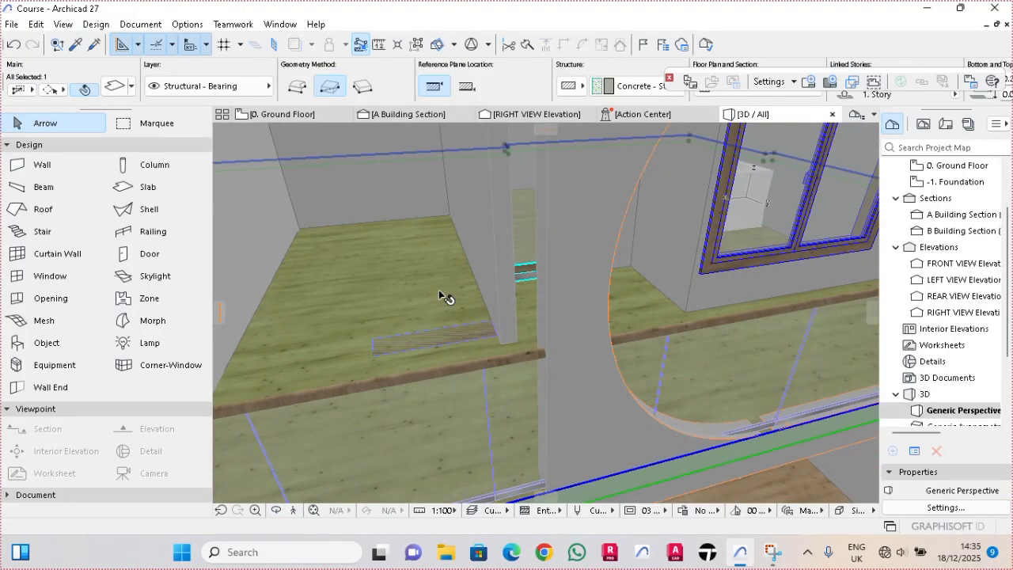
{"action": "scroll", "coordinate": [471, 296], "scroll_direction": "down", "scroll_amount": 5}
{"action": "scroll", "coordinate": [470, 292], "scroll_direction": "down", "scroll_amount": 2}
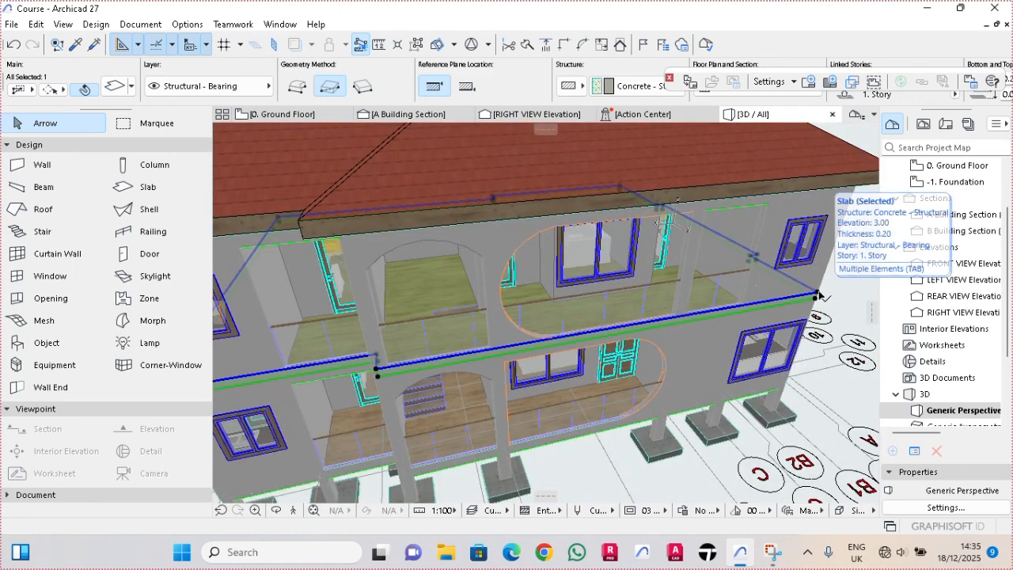
{"action": "left_click", "coordinate": [817, 296]}
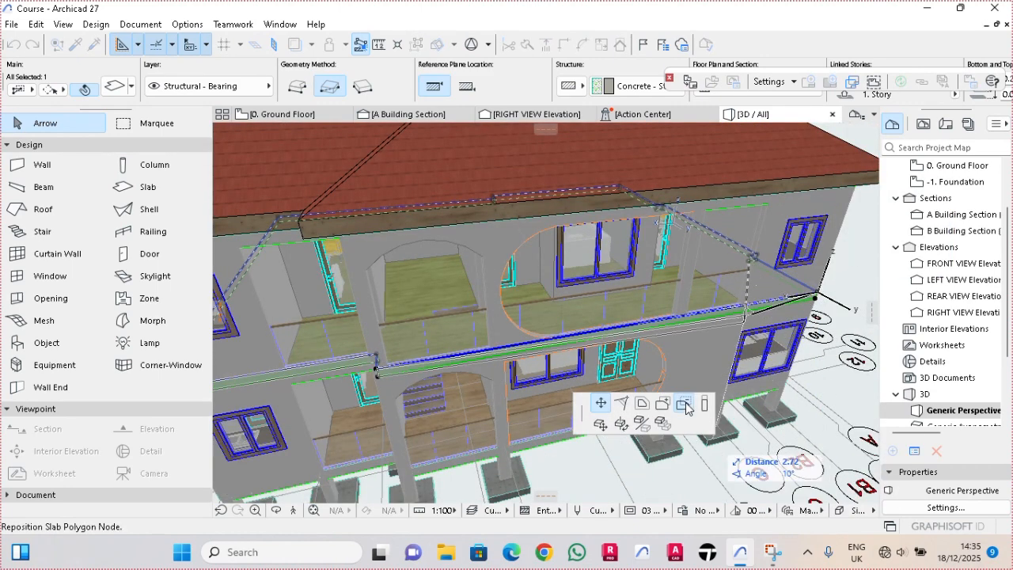
{"action": "scroll", "coordinate": [447, 276], "scroll_direction": "up", "scroll_amount": 6}
{"action": "scroll", "coordinate": [467, 251], "scroll_direction": "up", "scroll_amount": 2}
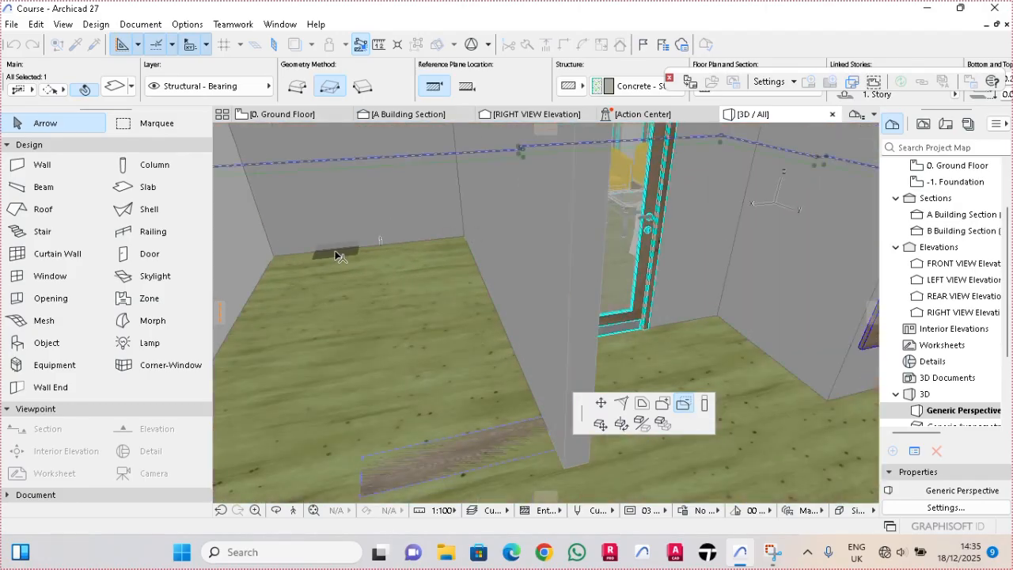
{"action": "left_click", "coordinate": [276, 260]}
{"action": "scroll", "coordinate": [565, 443], "scroll_direction": "up", "scroll_amount": 1}
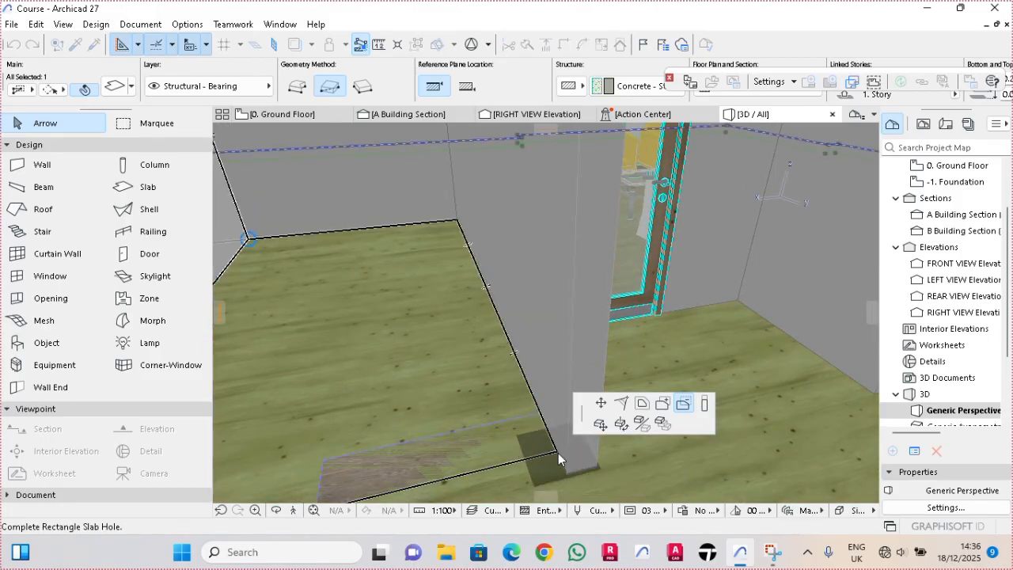
{"action": "left_click", "coordinate": [558, 453]}
{"action": "middle_click_drag", "start_coordinate": [557, 452], "coordinate": [651, 343], "text": "shift"}
{"action": "key", "text": "Escape"}
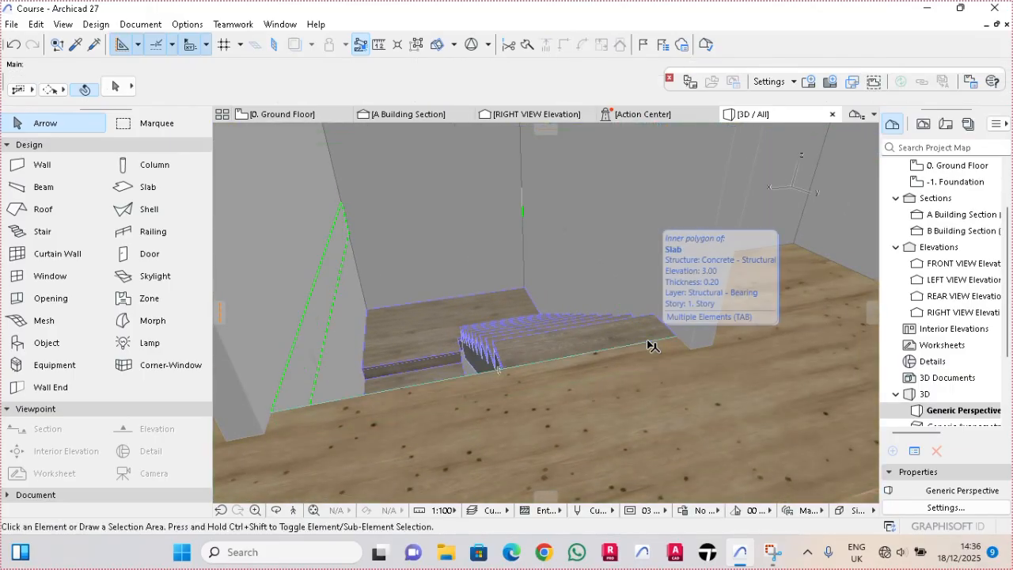
{"action": "left_click", "coordinate": [599, 356]}
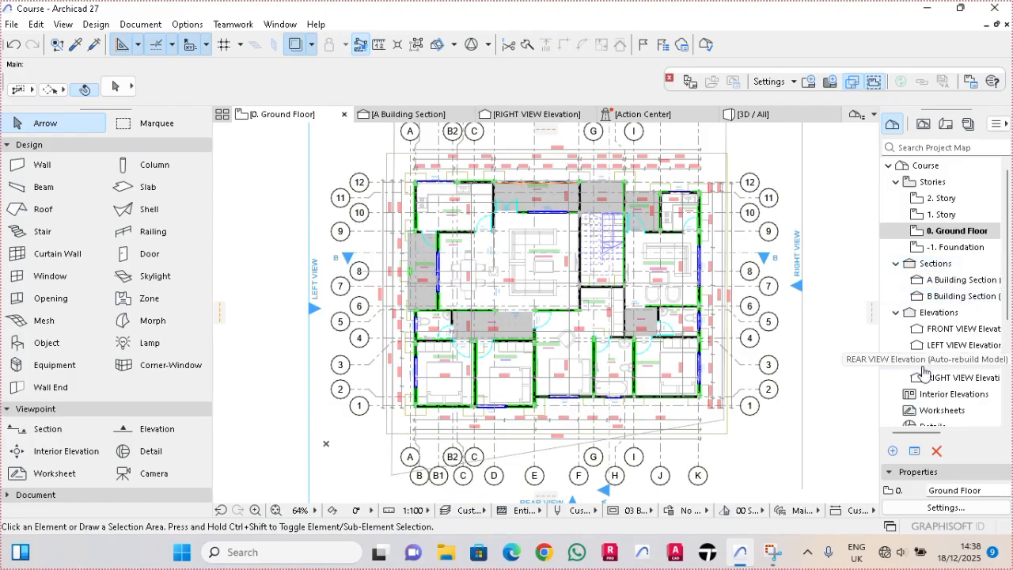
- Open the FRONT VIEW elevation and delete the dimension chain running across the ground-floor windows and doors
{"action": "double_click", "coordinate": [964, 329]}
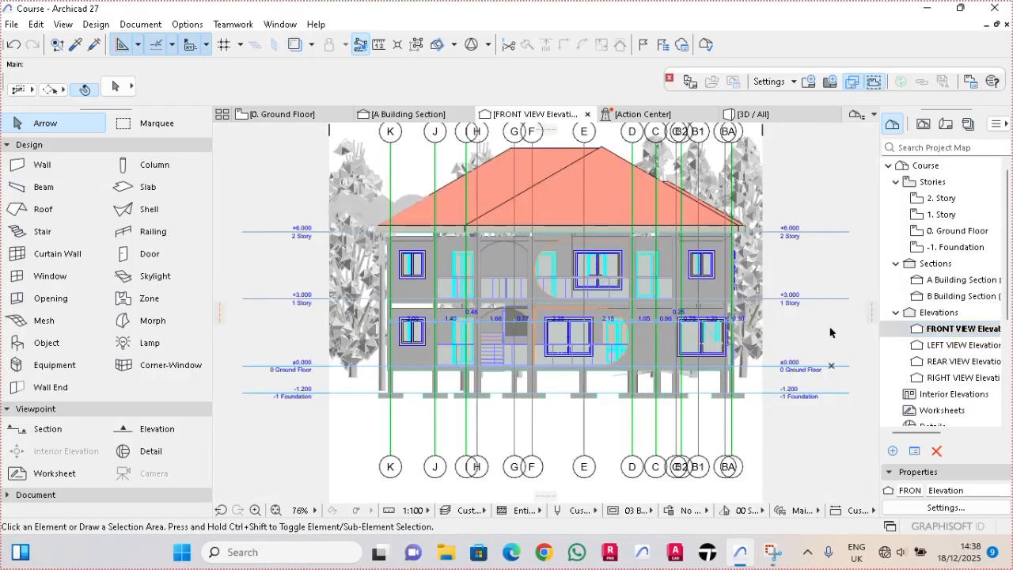
{"action": "scroll", "coordinate": [458, 319], "scroll_direction": "up", "scroll_amount": 3}
{"action": "scroll", "coordinate": [458, 319], "scroll_direction": "down", "scroll_amount": 1}
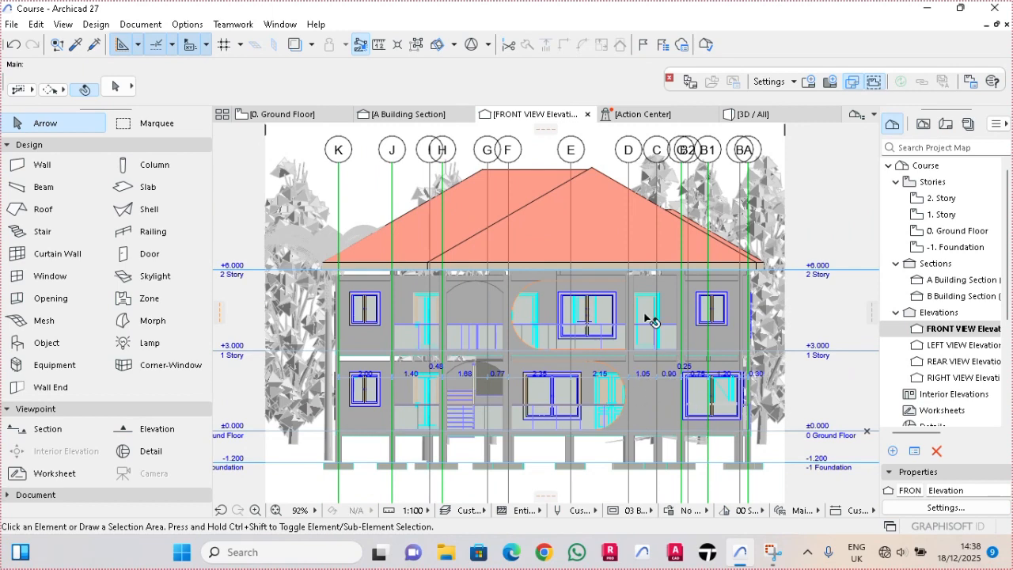
{"action": "scroll", "coordinate": [651, 297], "scroll_direction": "down", "scroll_amount": 2}
{"action": "scroll", "coordinate": [660, 364], "scroll_direction": "up", "scroll_amount": 3}
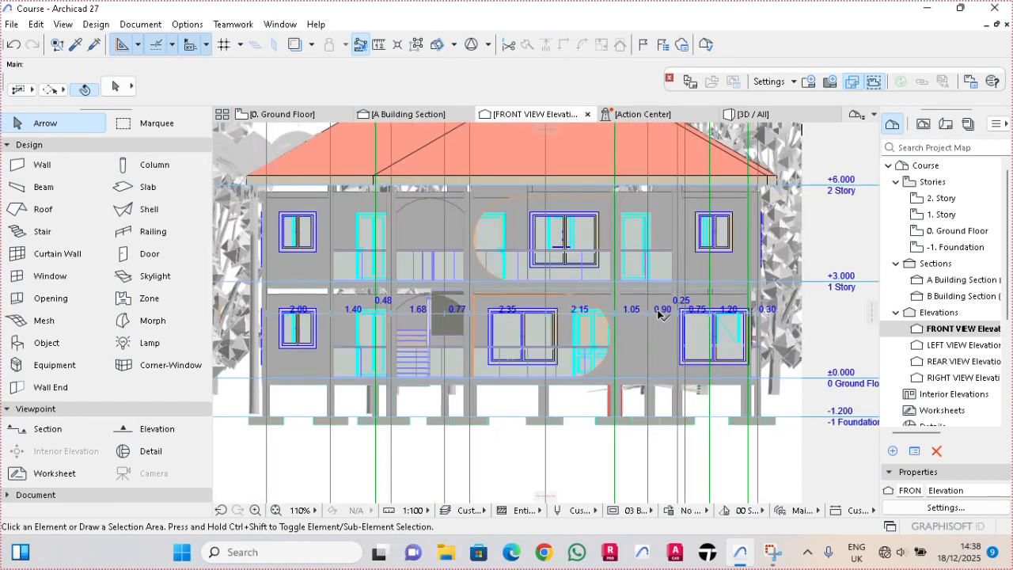
{"action": "left_click", "coordinate": [63, 409]}
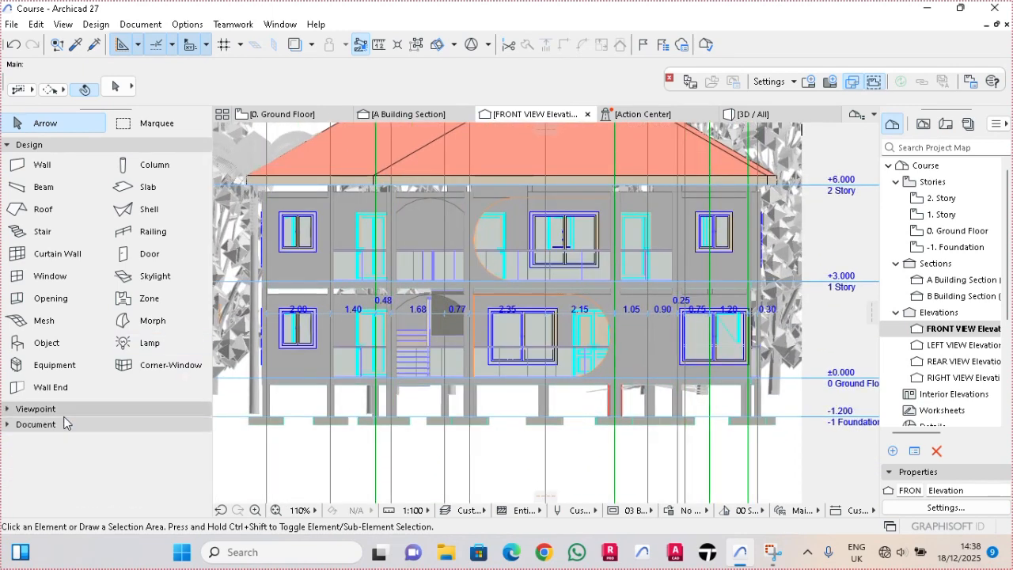
{"action": "left_click", "coordinate": [64, 424]}
{"action": "left_click", "coordinate": [61, 443]}
{"action": "key", "text": "ctrl+a"}
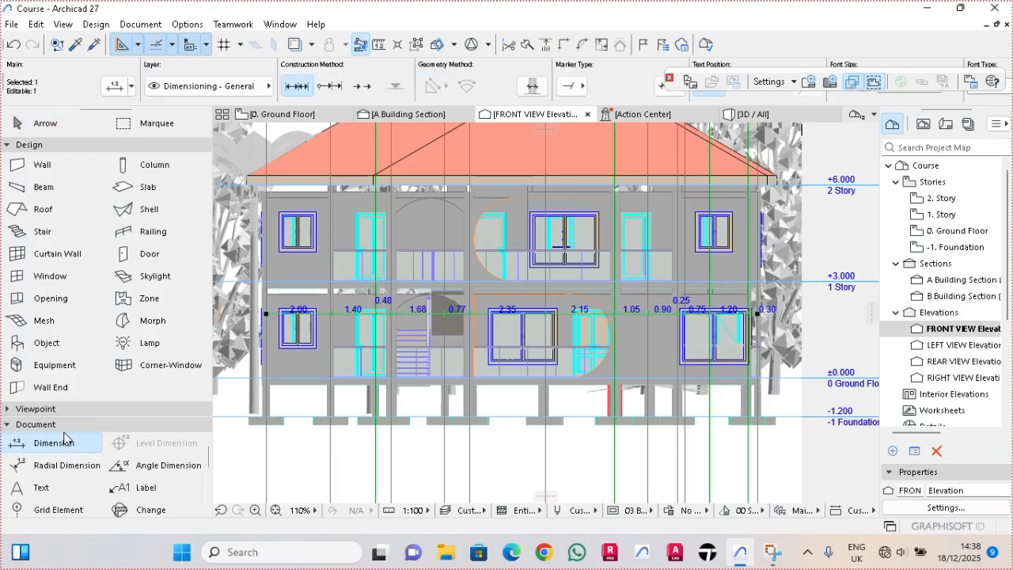
{"action": "key", "text": "Escape"}
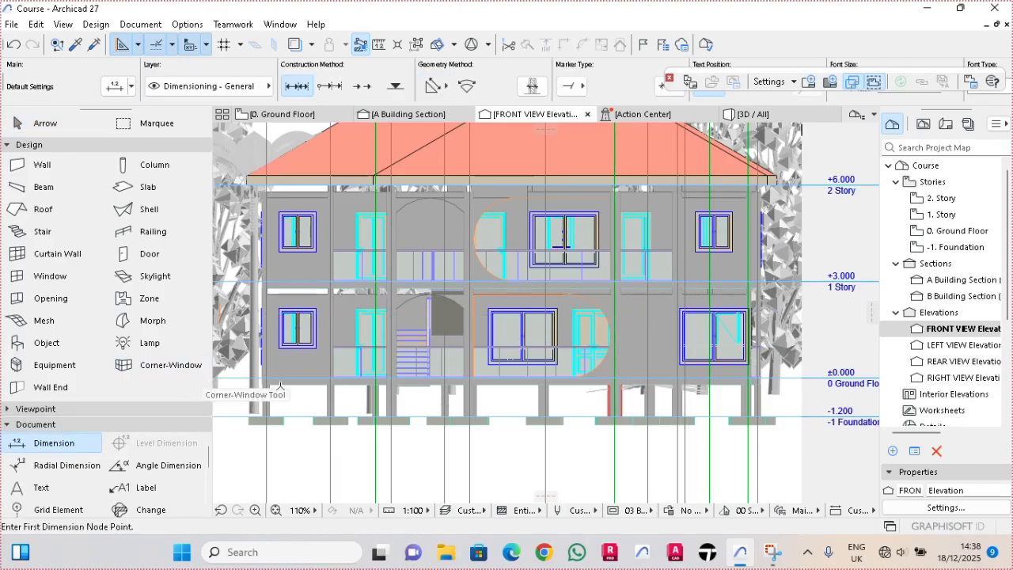
{"action": "scroll", "coordinate": [280, 386], "scroll_direction": "down", "scroll_amount": 4}
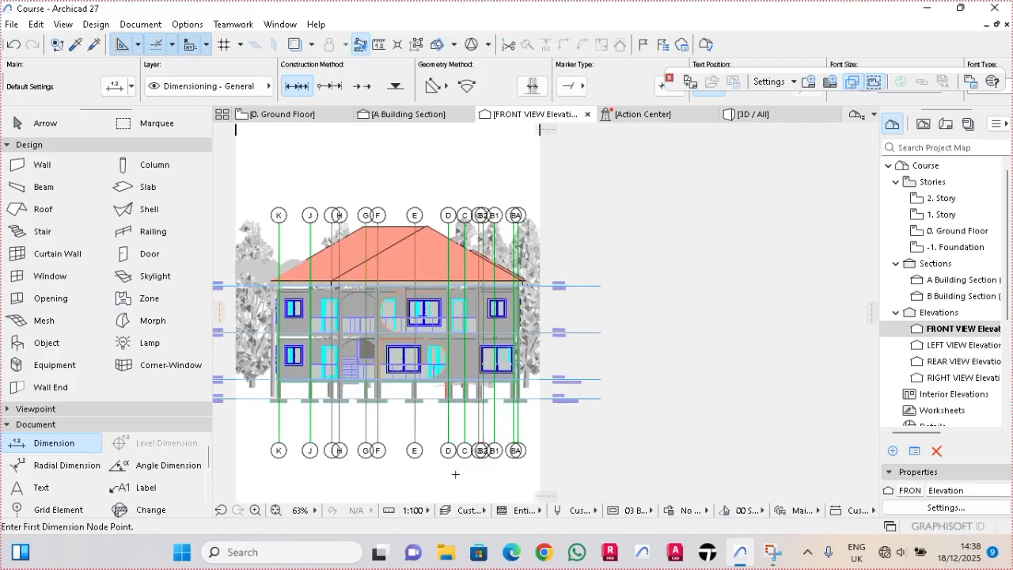
{"action": "scroll", "coordinate": [454, 476], "scroll_direction": "up", "scroll_amount": 3}
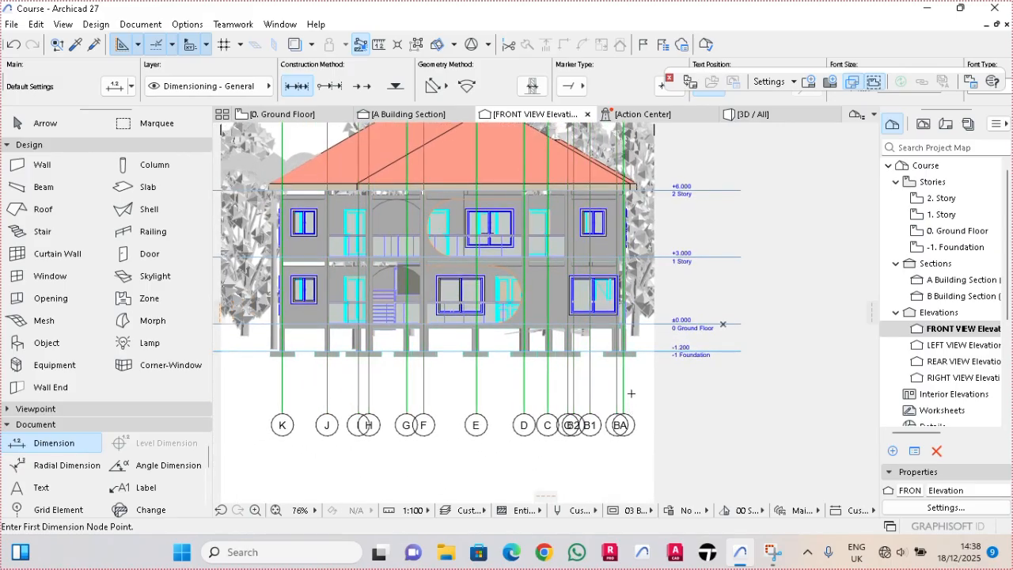
{"action": "key", "text": "Escape"}
- Delete all the lettered grid lines, A to K, from the FRONT VIEW elevation
{"action": "left_click", "coordinate": [641, 383]}
{"action": "left_click", "coordinate": [642, 447]}
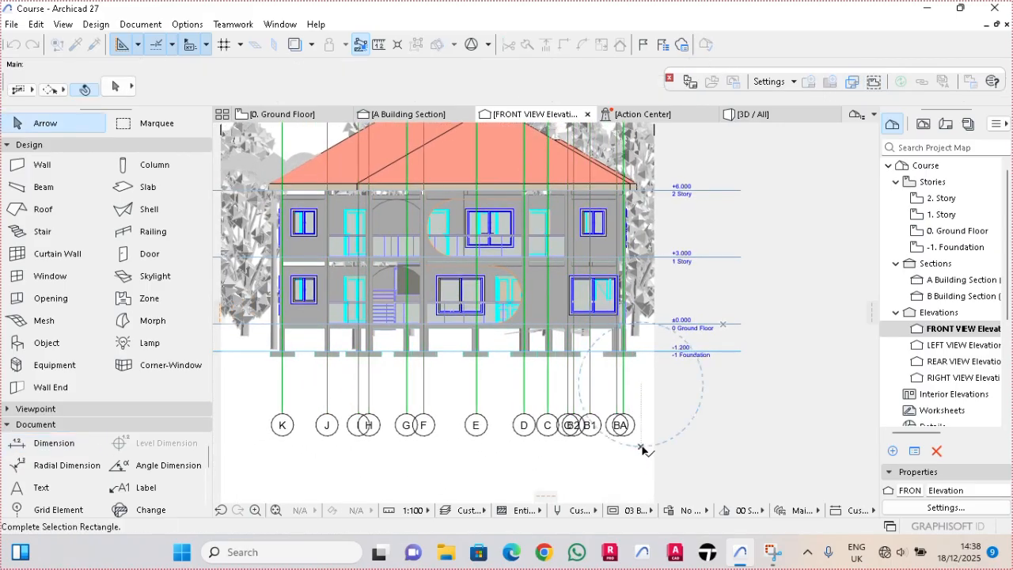
{"action": "left_click", "coordinate": [267, 483]}
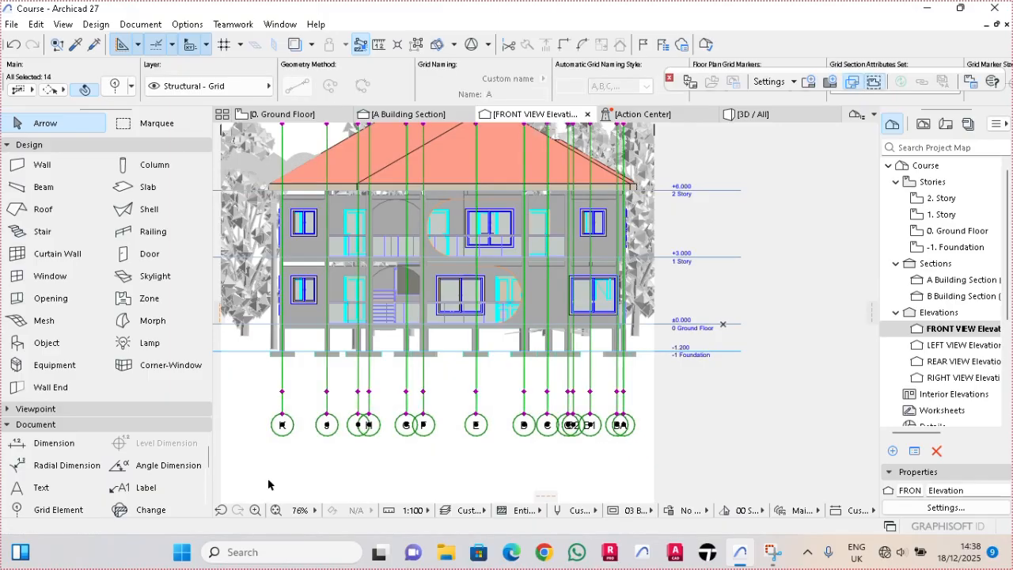
{"action": "key", "text": "Delete"}
{"action": "scroll", "coordinate": [516, 357], "scroll_direction": "down", "scroll_amount": 1}
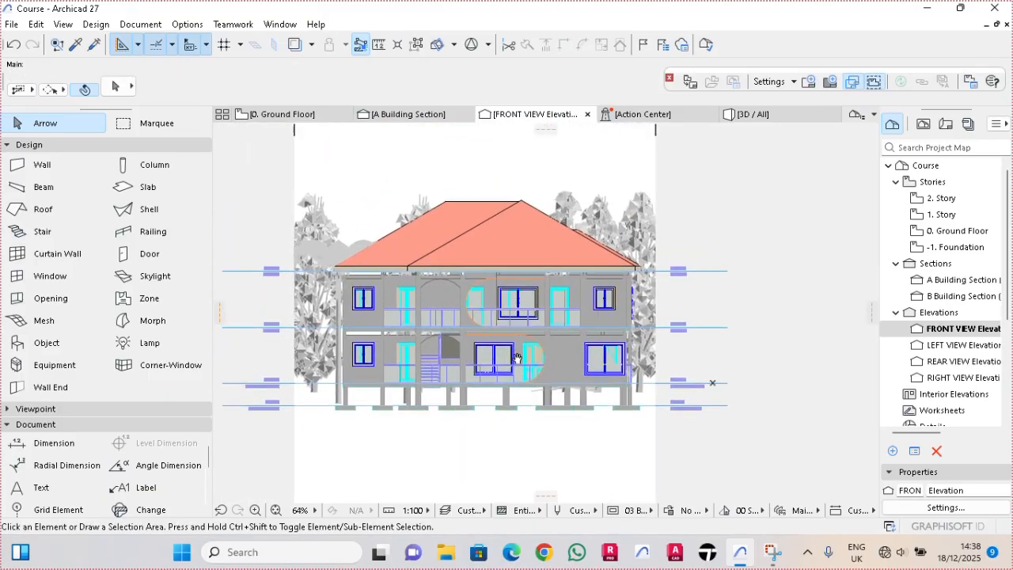
{"action": "scroll", "coordinate": [675, 273], "scroll_direction": "up", "scroll_amount": 1}
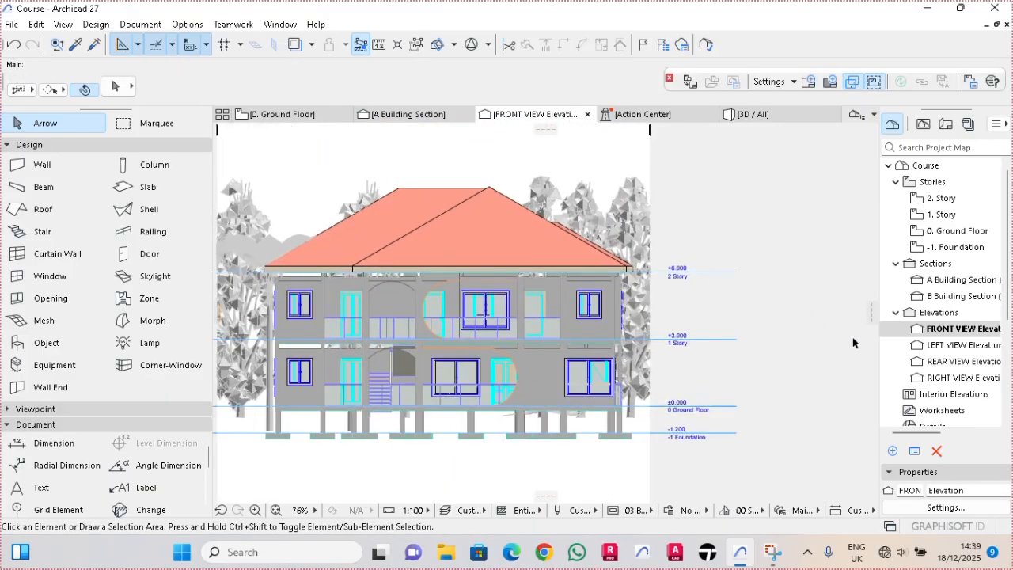
- Limit the FRONT VIEW elevation's vertical range to 10.00 at the upper limit and -0.28 at the lower limit
{"action": "right_click", "coordinate": [945, 331]}
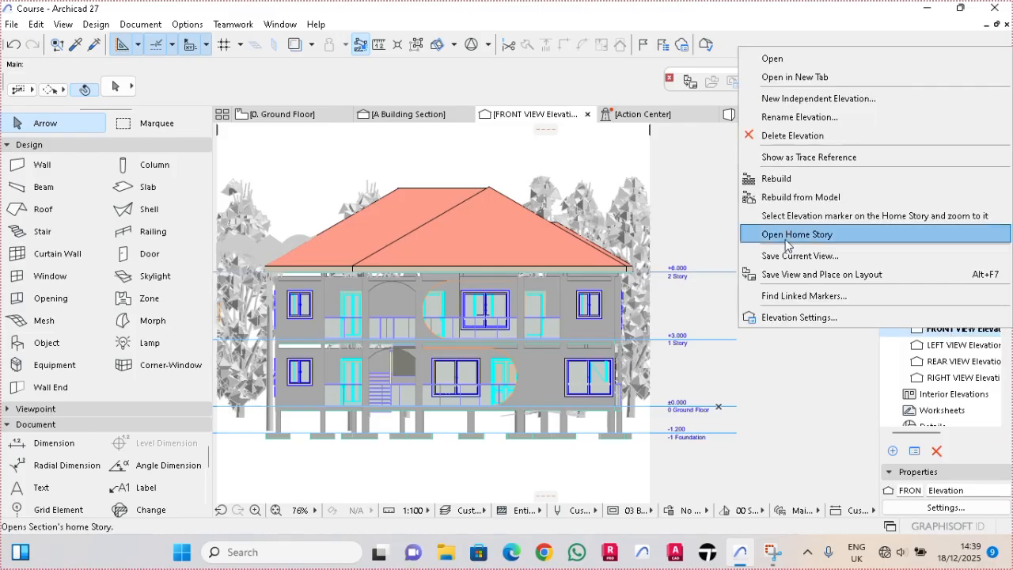
{"action": "left_click", "coordinate": [789, 318]}
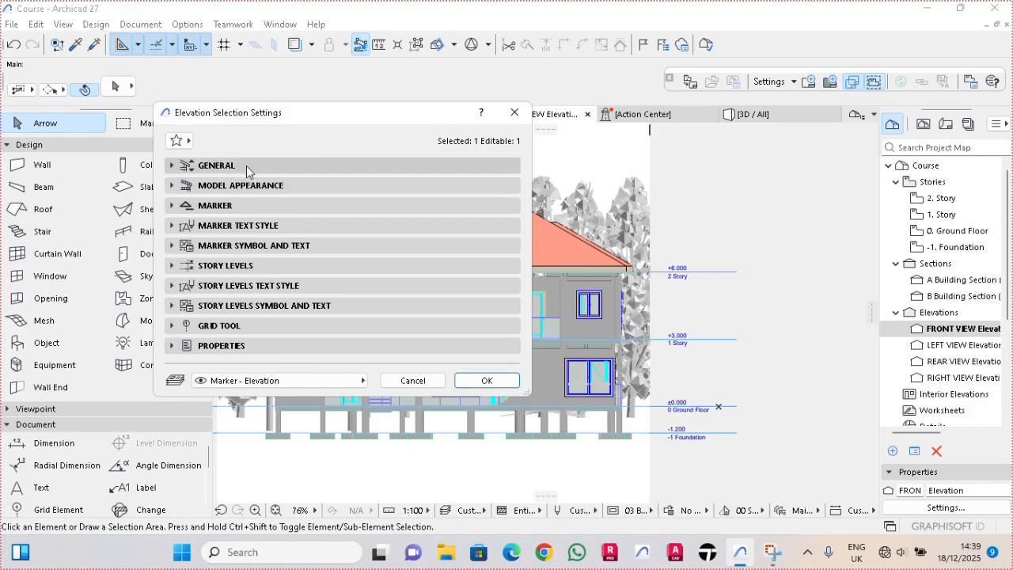
{"action": "left_click", "coordinate": [246, 165]}
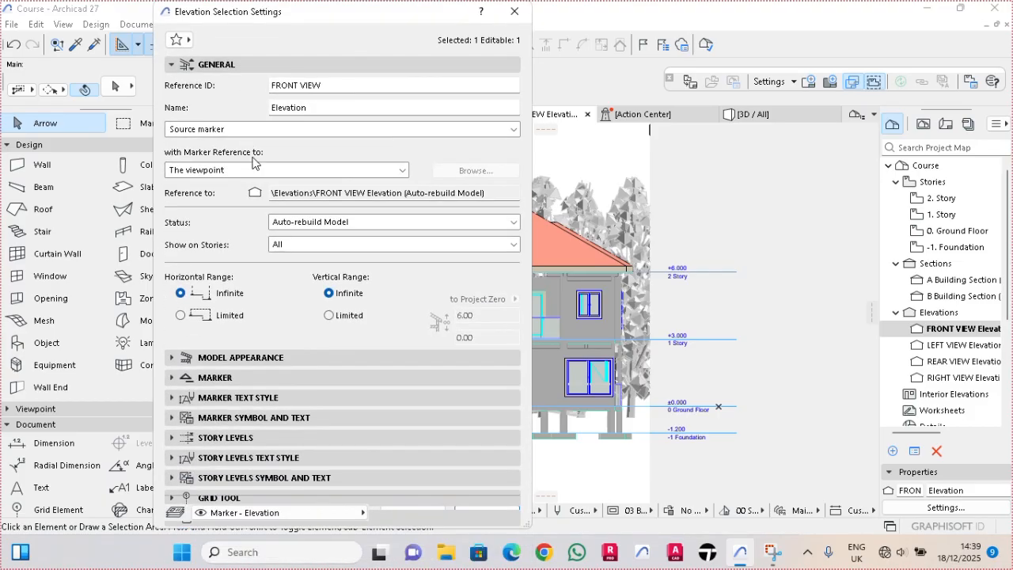
{"action": "left_click", "coordinate": [329, 315]}
{"action": "left_click", "coordinate": [483, 315]}
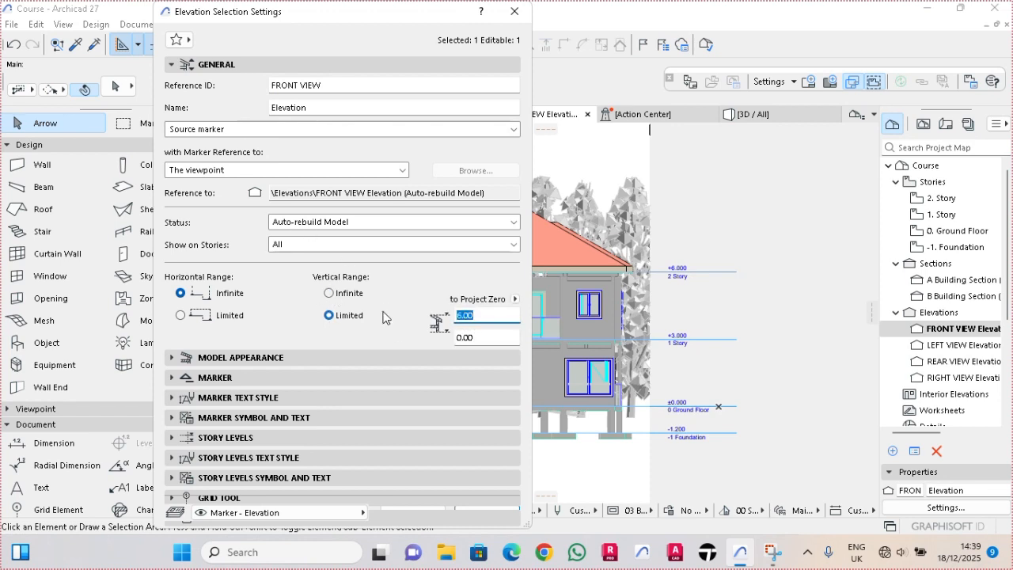
{"action": "type", "text": "10"}
{"action": "key", "text": "Tab"}
{"action": "type", "text": "-"}
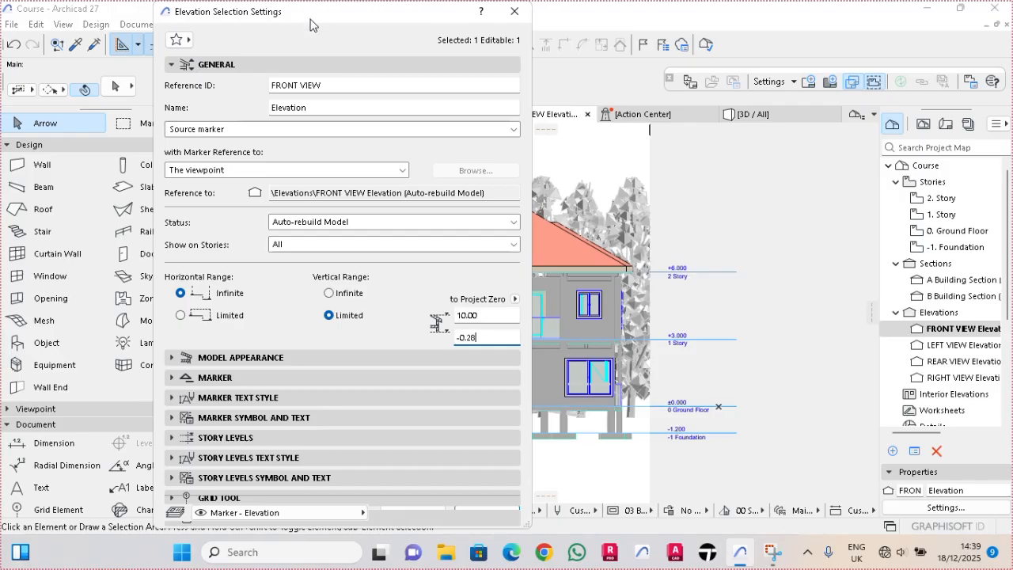
{"action": "left_click_drag", "start_coordinate": [309, 24], "coordinate": [301, 24]}
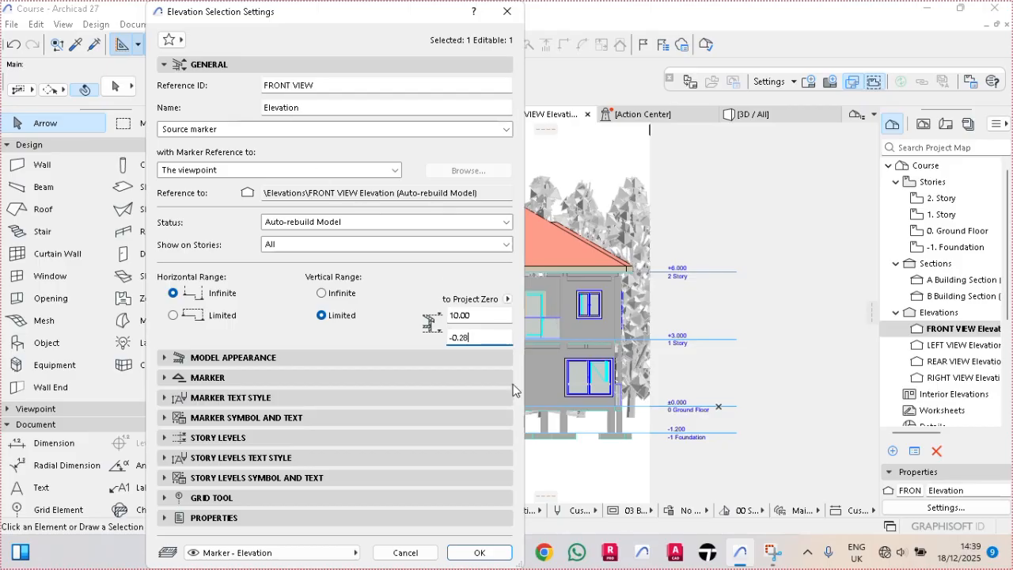
{"action": "left_click", "coordinate": [494, 558]}
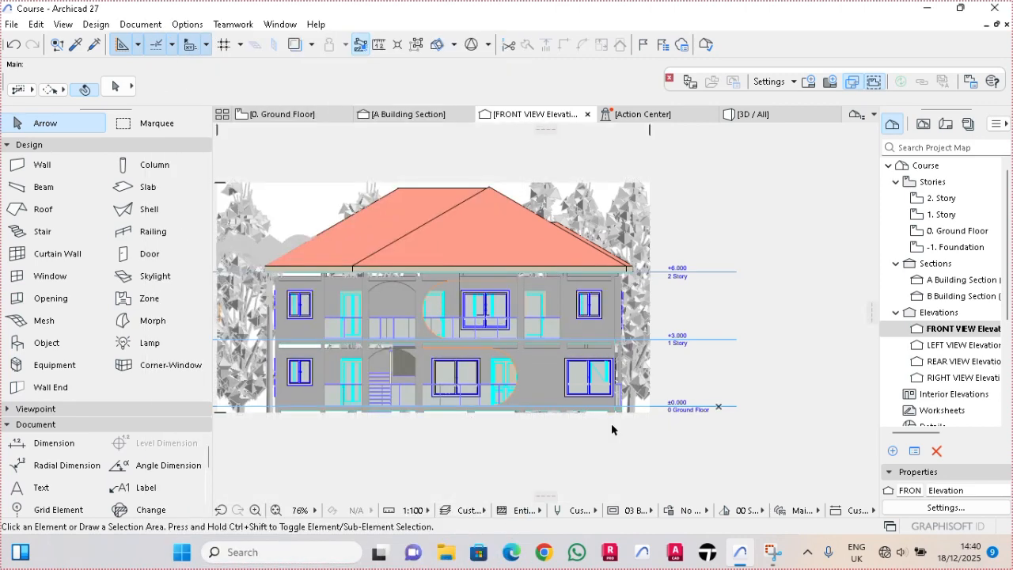
- Raise the lower limit of the FRONT VIEW elevation's vertical range to -0.20 directly in the drawing
{"action": "scroll", "coordinate": [629, 431], "scroll_direction": "up", "scroll_amount": 3}
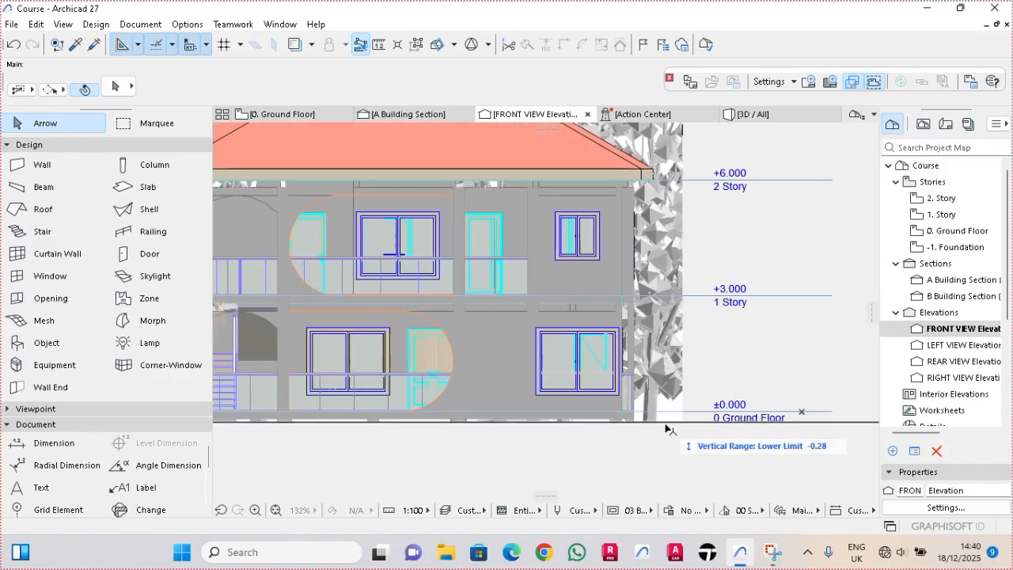
{"action": "left_click", "coordinate": [664, 423]}
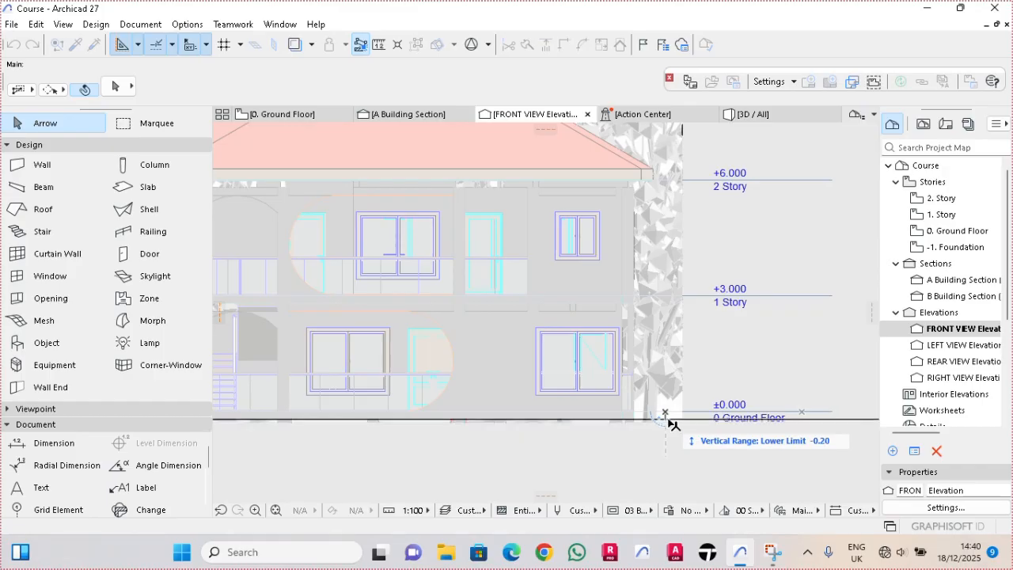
{"action": "left_click", "coordinate": [667, 421]}
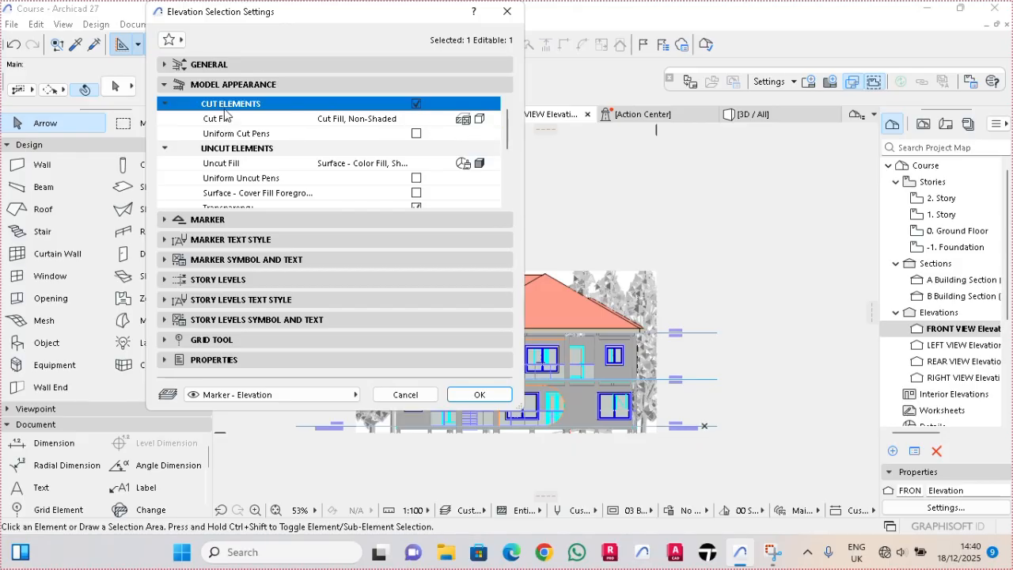
- Set the FRONT VIEW elevation's cut fill to Uniform Surface - Color Fill, Non-Shaded, keeping cut elements enabled
{"action": "left_click", "coordinate": [417, 103]}
{"action": "left_click", "coordinate": [416, 104]}
{"action": "left_click", "coordinate": [480, 118]}
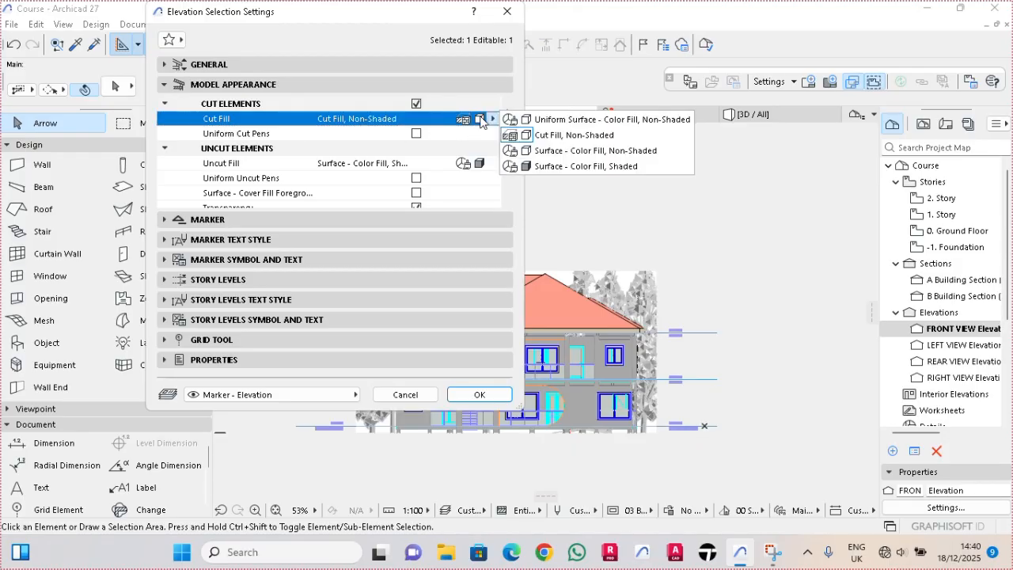
{"action": "left_click", "coordinate": [564, 125]}
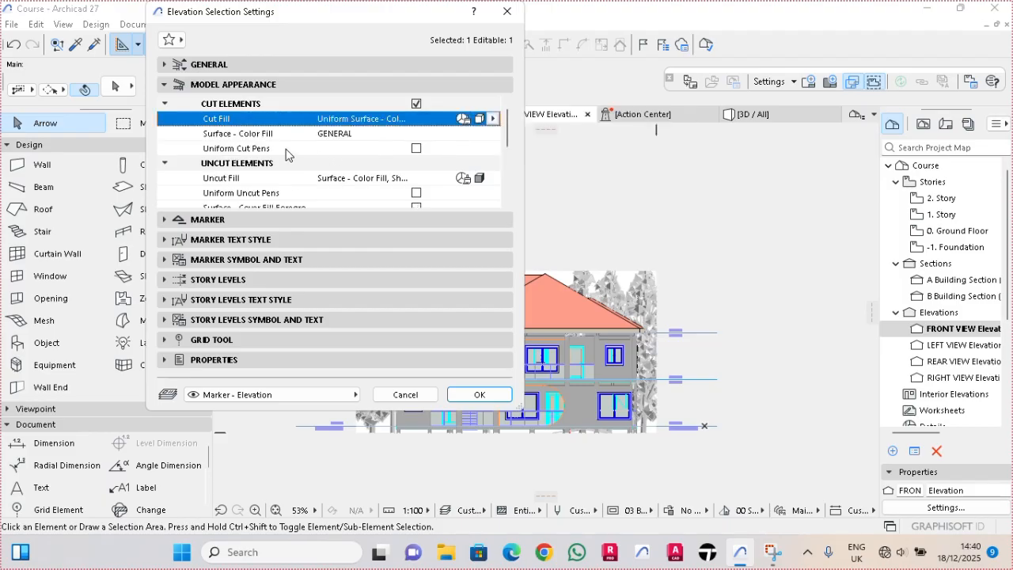
{"action": "left_click", "coordinate": [299, 150]}
- Set the uncut elements' fill to Uniform Pen - Color Fill, Non-Shaded, using pen 1 for the fill colour
{"action": "left_click_drag", "start_coordinate": [507, 140], "coordinate": [508, 155]}
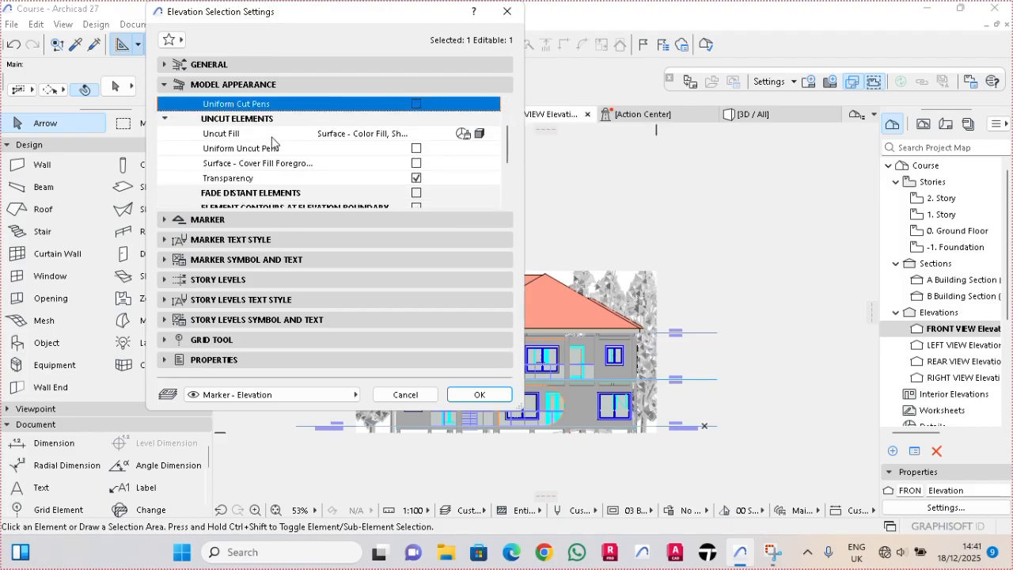
{"action": "left_click", "coordinate": [478, 135]}
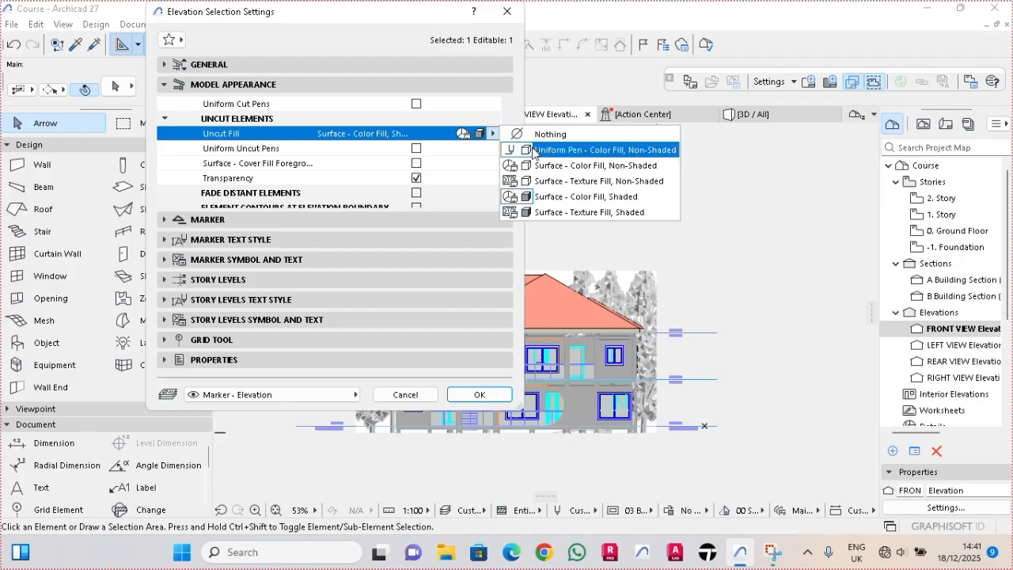
{"action": "left_click", "coordinate": [534, 150]}
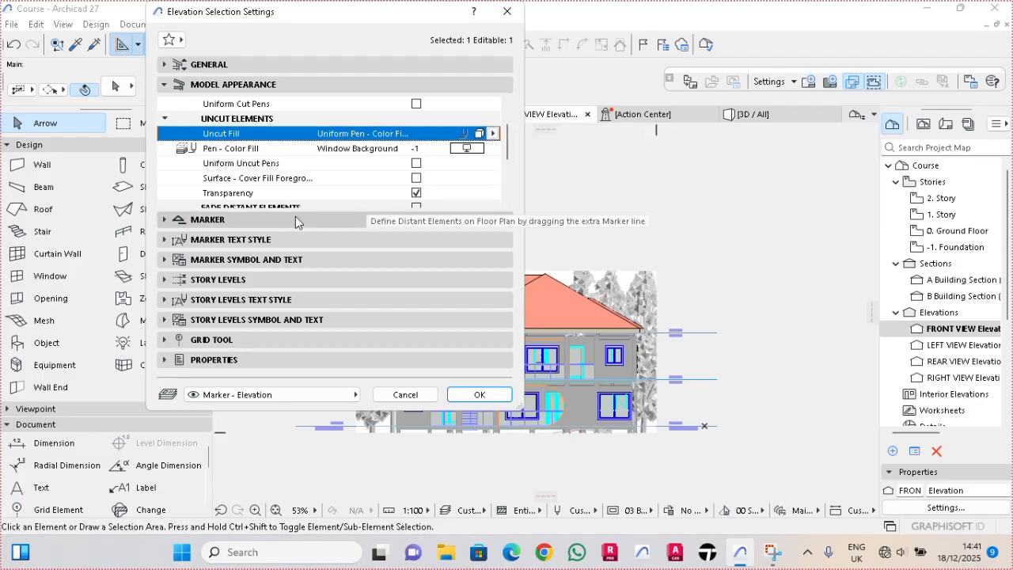
{"action": "left_click", "coordinate": [492, 148]}
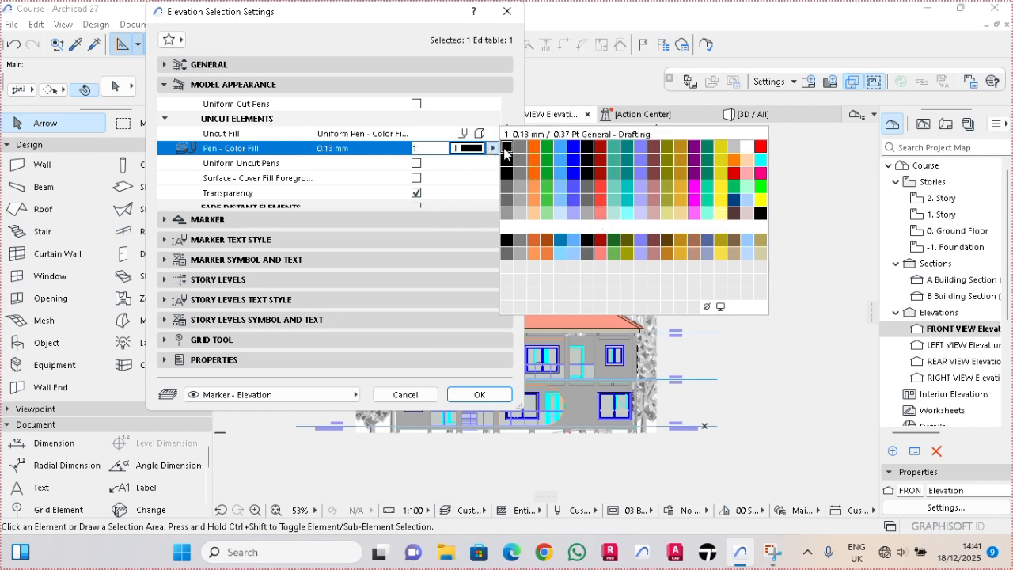
{"action": "left_click", "coordinate": [505, 149]}
- Enable uniform uncut pens with line pen 1 and turn on surface cover fill foregrounds for the uncut elements
{"action": "scroll", "coordinate": [506, 151], "scroll_direction": "down", "scroll_amount": 1}
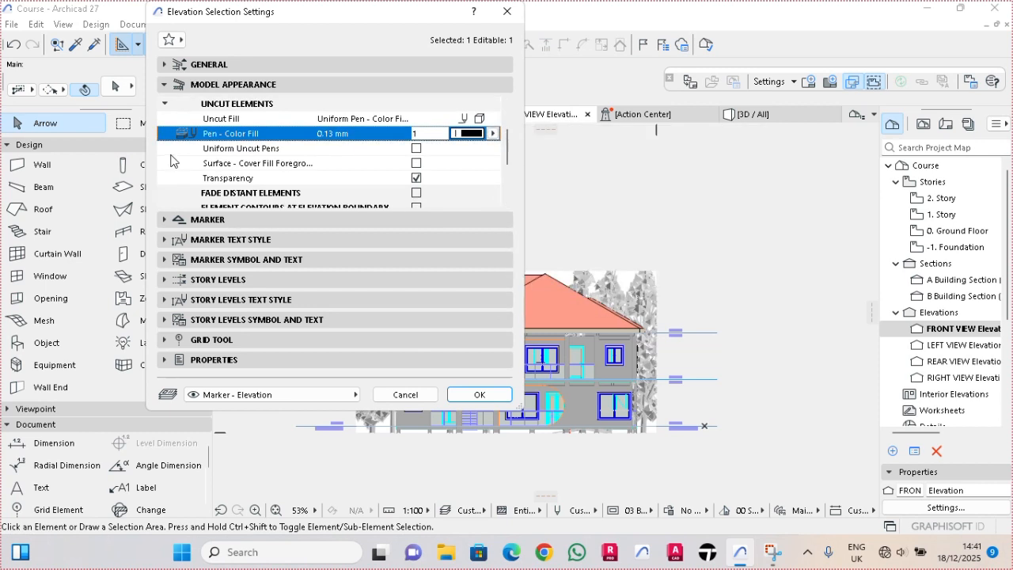
{"action": "left_click", "coordinate": [416, 148]}
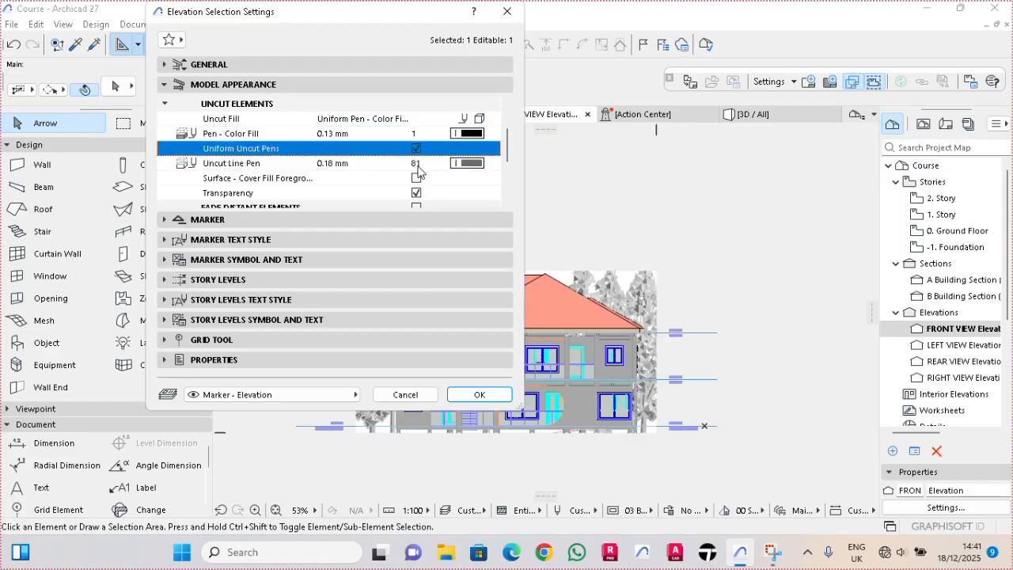
{"action": "left_click", "coordinate": [467, 163]}
{"action": "left_click", "coordinate": [503, 165]}
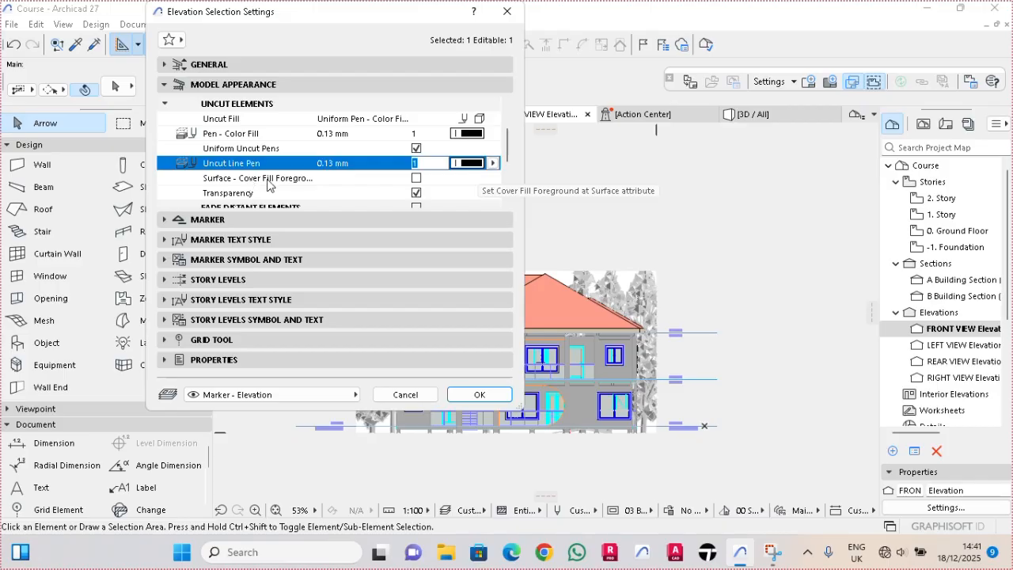
{"action": "left_click", "coordinate": [416, 178]}
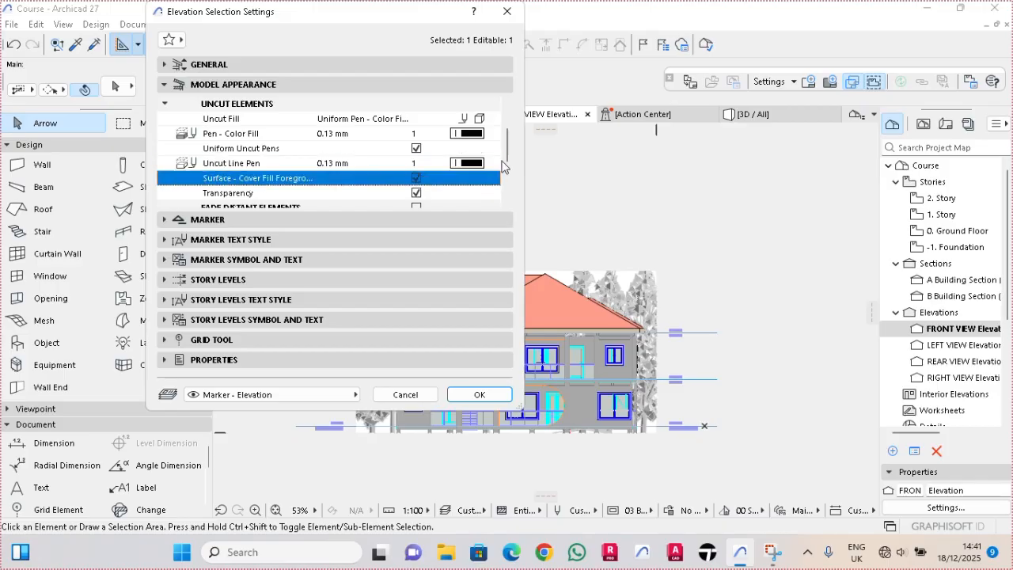
- Enable Fade Distant Elements with a Uniform Pen - Color Fill, Non-Shaded fill in pen 240, and apply the elevation settings
{"action": "scroll", "coordinate": [509, 167], "scroll_direction": "down", "scroll_amount": 1}
{"action": "scroll", "coordinate": [509, 171], "scroll_direction": "down", "scroll_amount": 2}
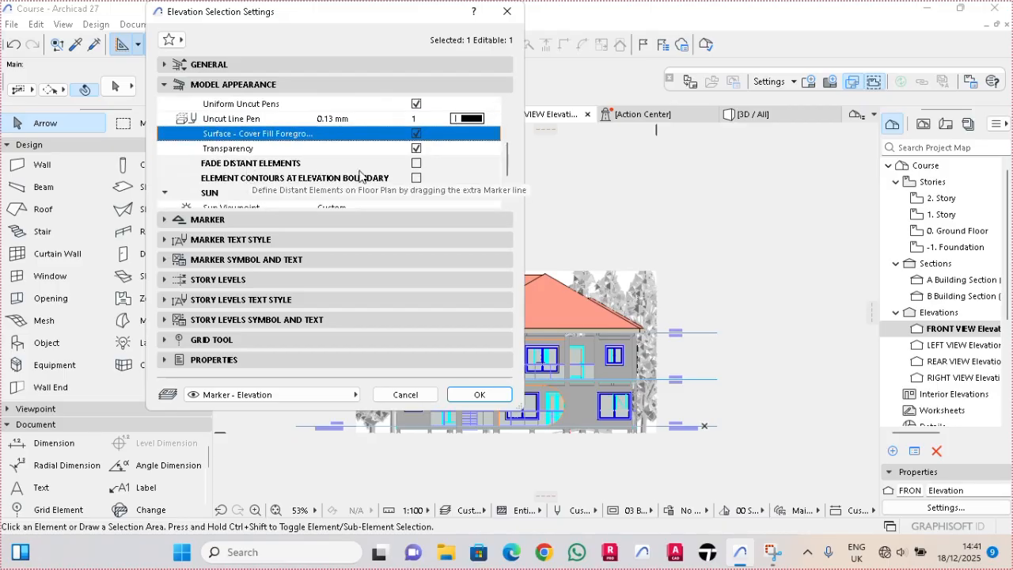
{"action": "left_click", "coordinate": [416, 163]}
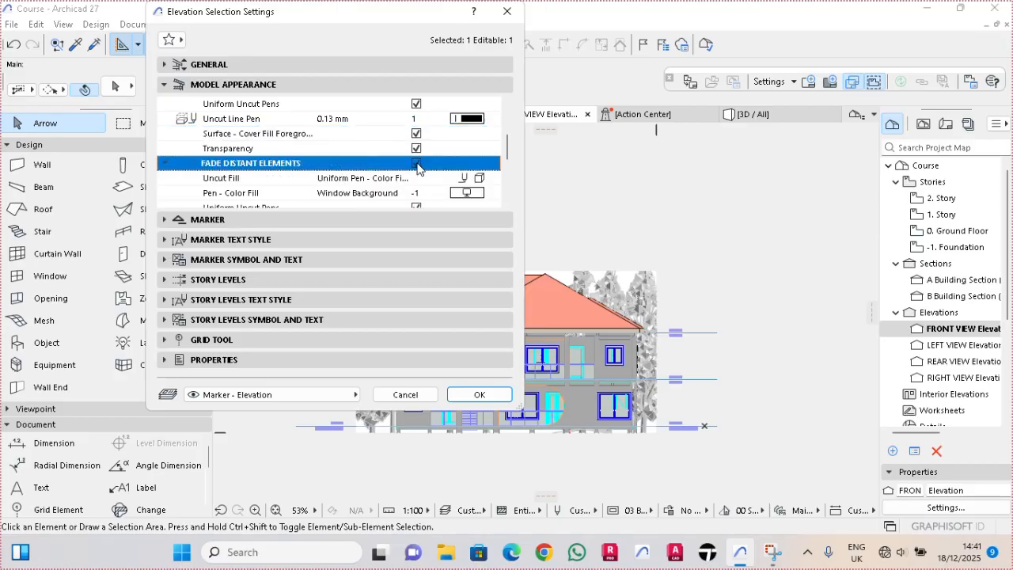
{"action": "left_click", "coordinate": [478, 179]}
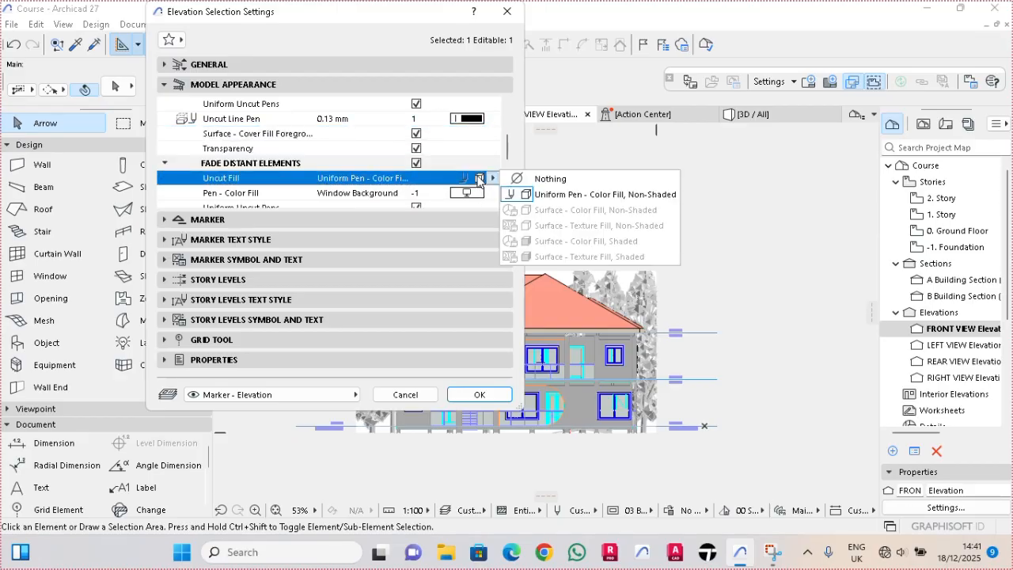
{"action": "left_click", "coordinate": [534, 196]}
{"action": "left_click", "coordinate": [492, 178]}
{"action": "left_click", "coordinate": [552, 203]}
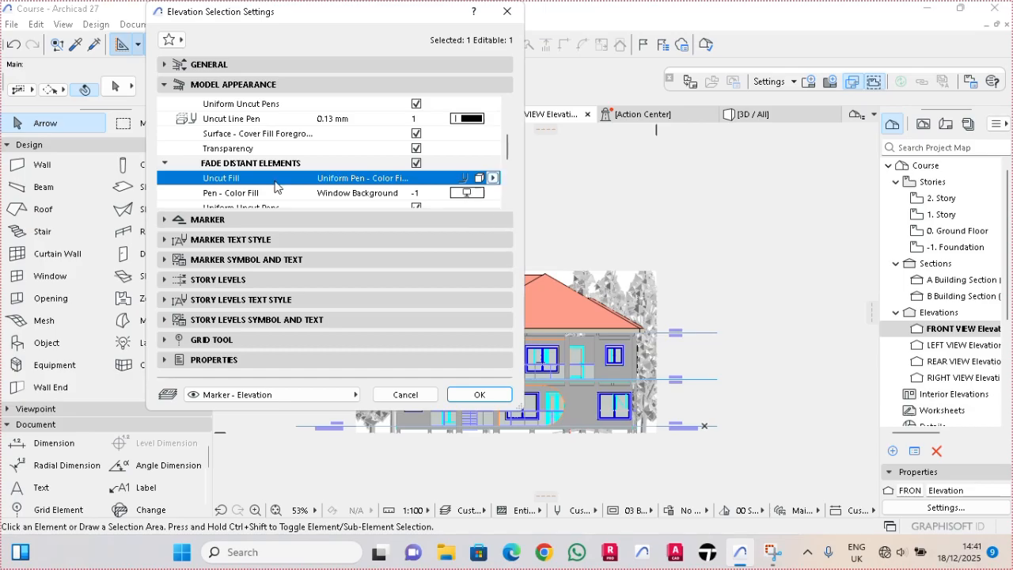
{"action": "left_click", "coordinate": [451, 194]}
{"action": "left_click", "coordinate": [452, 194]}
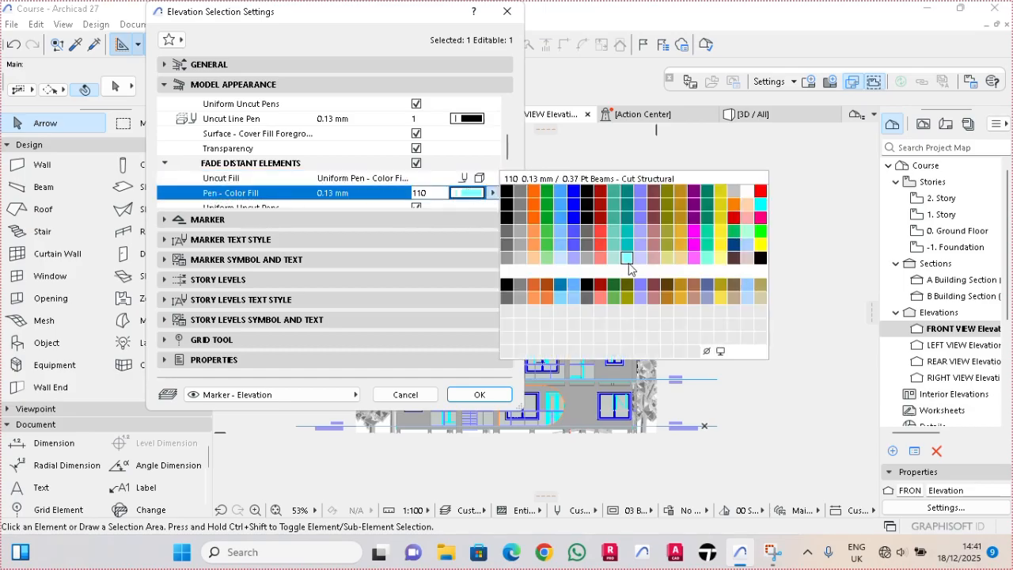
{"action": "left_click", "coordinate": [760, 342]}
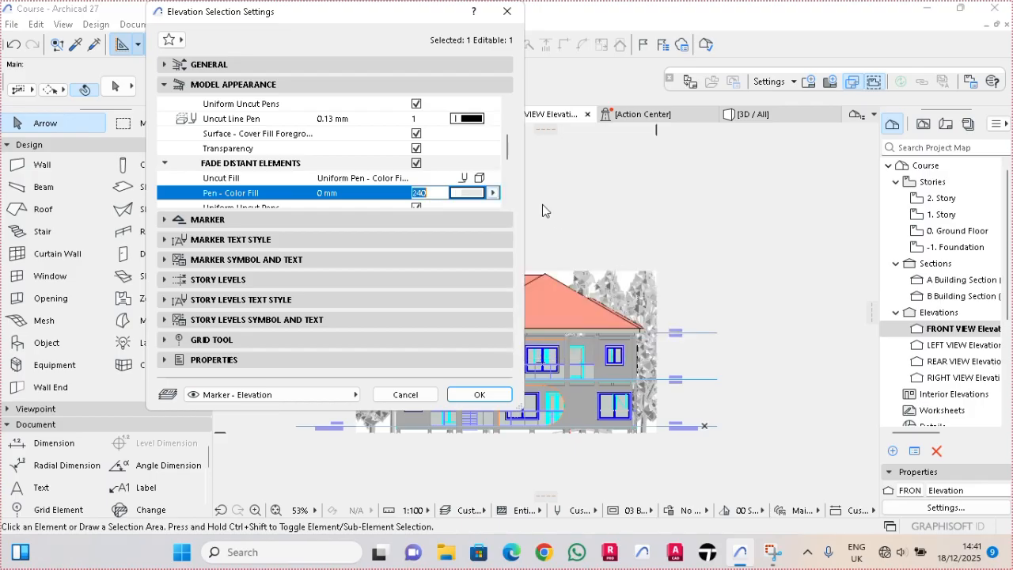
{"action": "scroll", "coordinate": [508, 166], "scroll_direction": "down", "scroll_amount": 2}
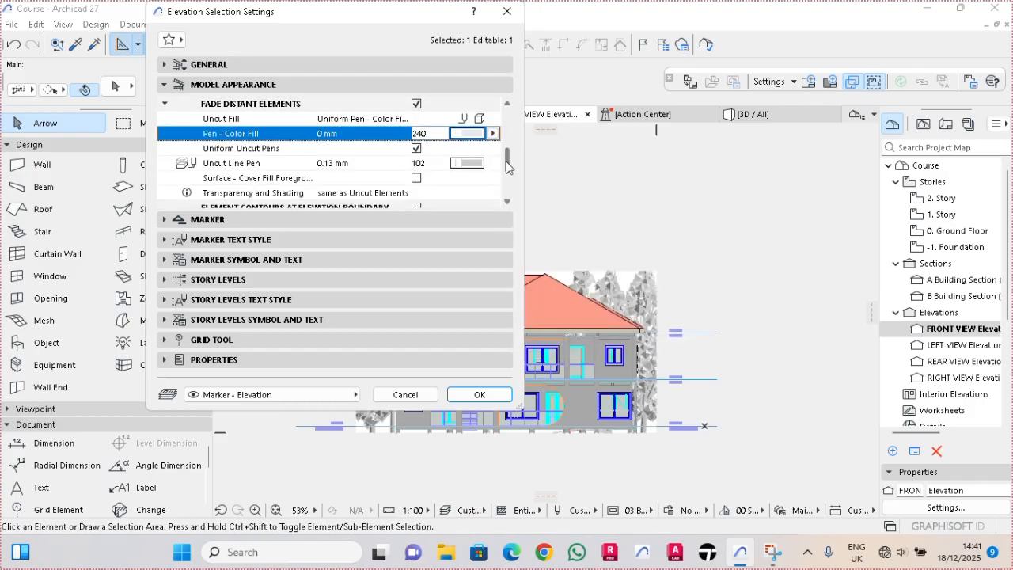
{"action": "left_click", "coordinate": [494, 163]}
{"action": "left_click", "coordinate": [505, 398]}
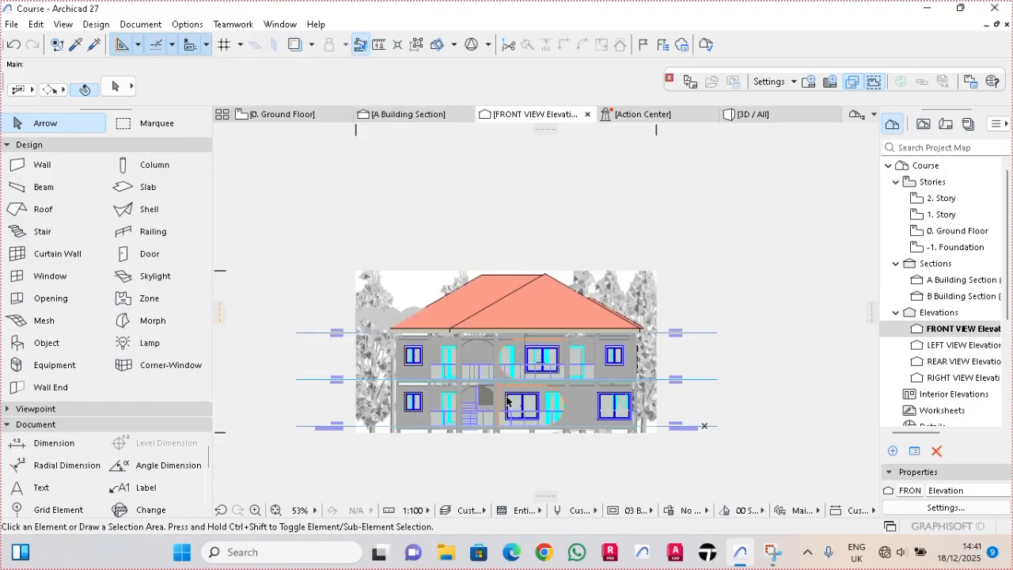
- Reopen the FRONT VIEW elevation's settings and change the uncut elements' fill colour to white background pen 19
{"action": "scroll", "coordinate": [507, 401], "scroll_direction": "up", "scroll_amount": 3}
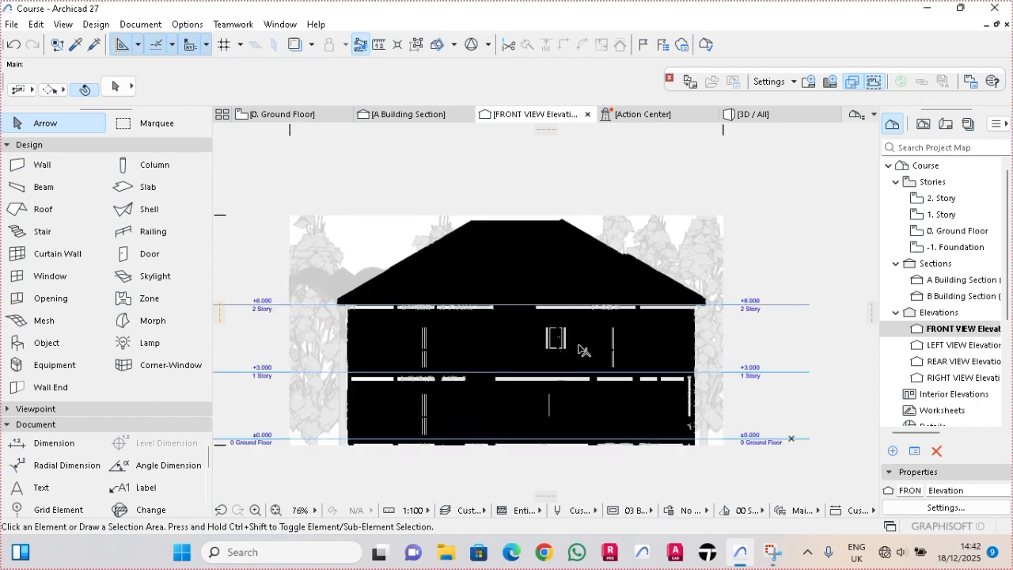
{"action": "right_click", "coordinate": [951, 333]}
{"action": "left_click", "coordinate": [851, 317]}
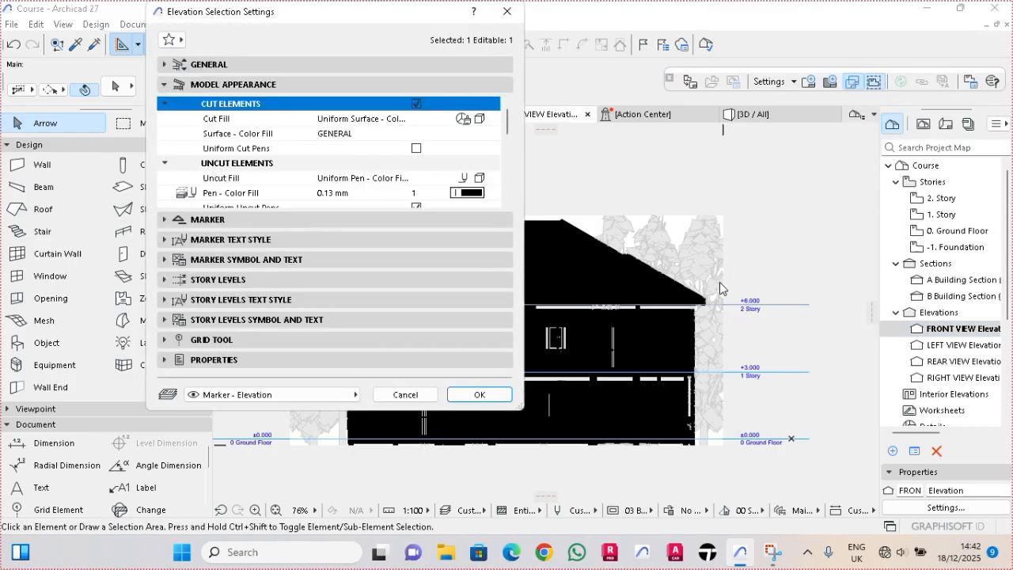
{"action": "scroll", "coordinate": [229, 168], "scroll_direction": "down", "scroll_amount": 1}
{"action": "left_click", "coordinate": [463, 164]}
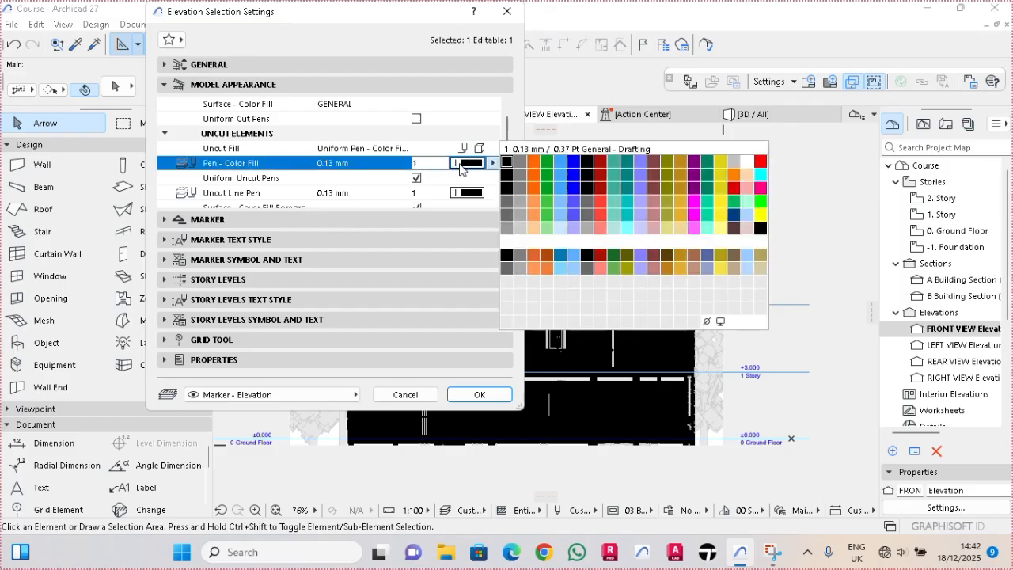
{"action": "left_click", "coordinate": [747, 162]}
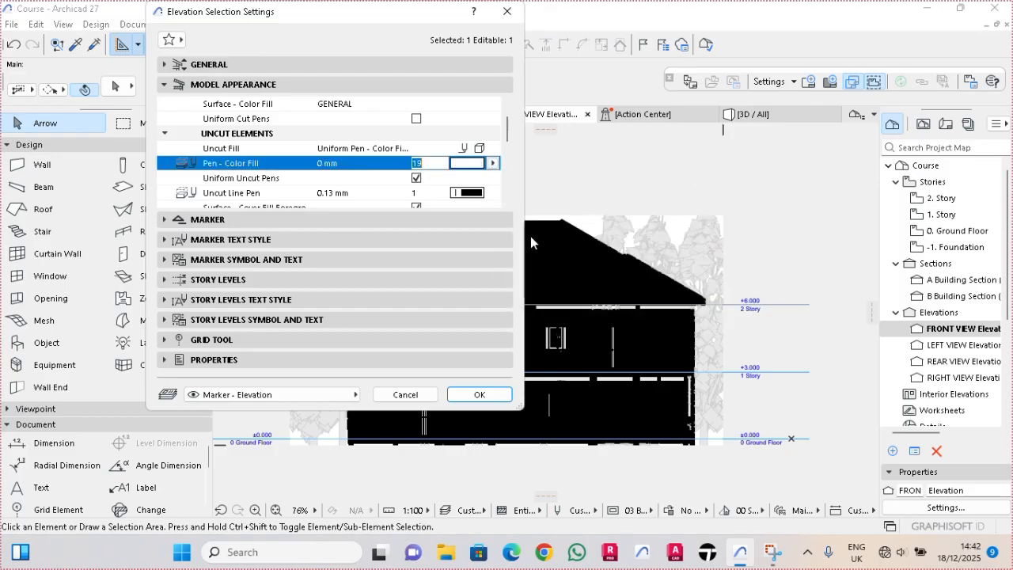
{"action": "left_click", "coordinate": [499, 395]}
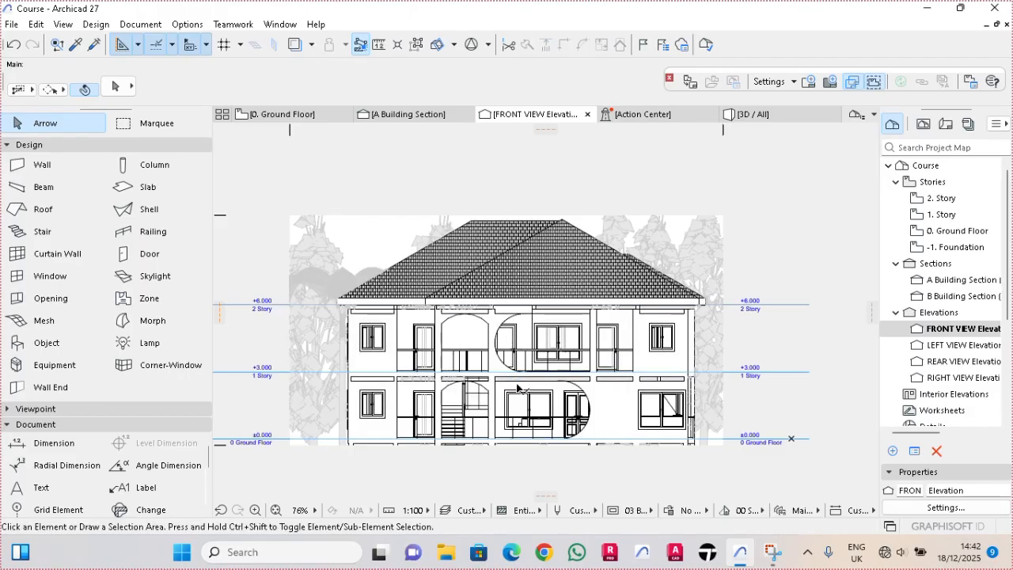
- Inspect the gaps above the elevation's windows and doors, and make the structural Beam layer visible
{"action": "scroll", "coordinate": [516, 384], "scroll_direction": "up", "scroll_amount": 3}
{"action": "middle_click_drag", "start_coordinate": [518, 388], "coordinate": [536, 332]}
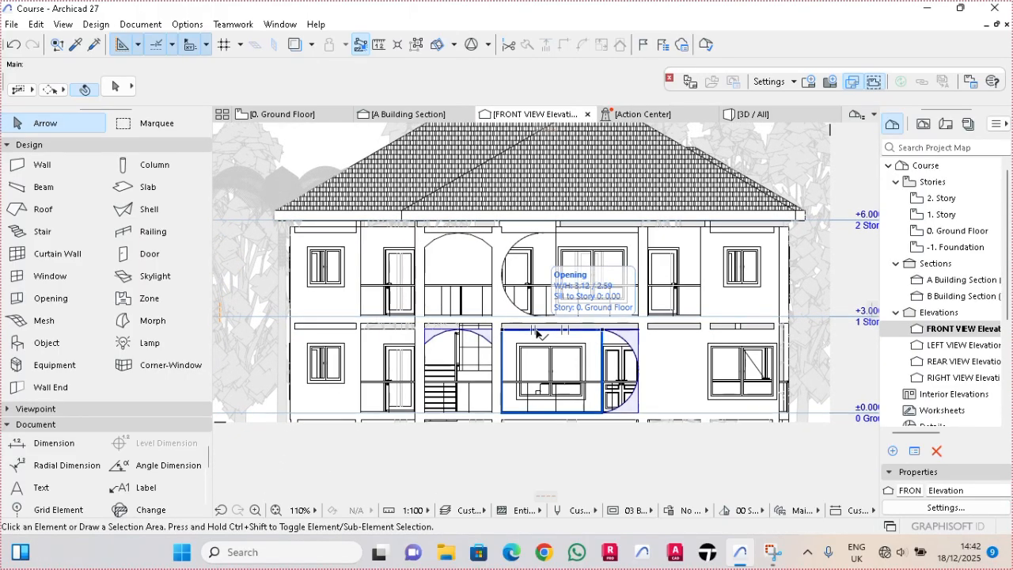
{"action": "scroll", "coordinate": [712, 334], "scroll_direction": "up", "scroll_amount": 1}
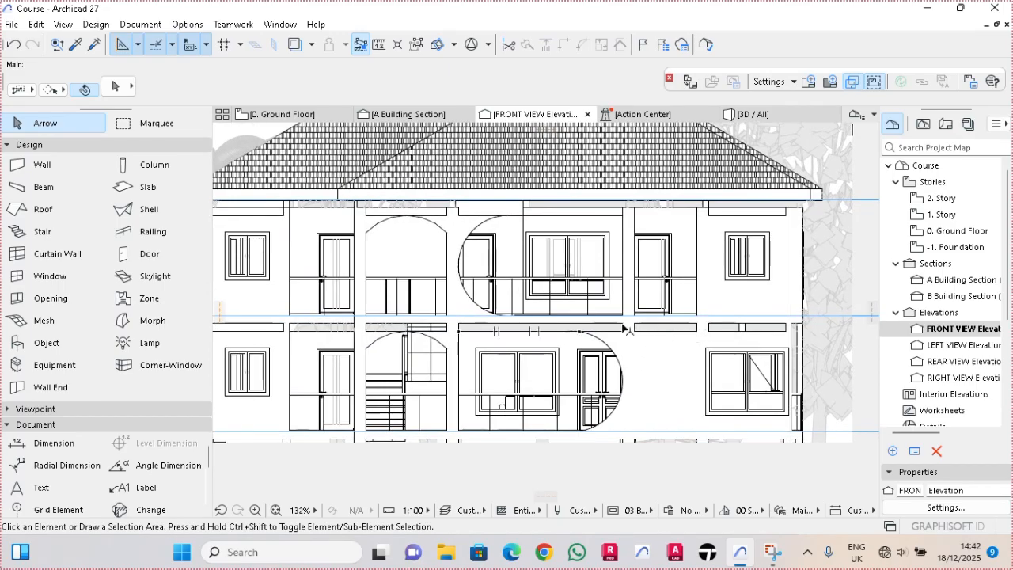
{"action": "scroll", "coordinate": [564, 365], "scroll_direction": "down", "scroll_amount": 1}
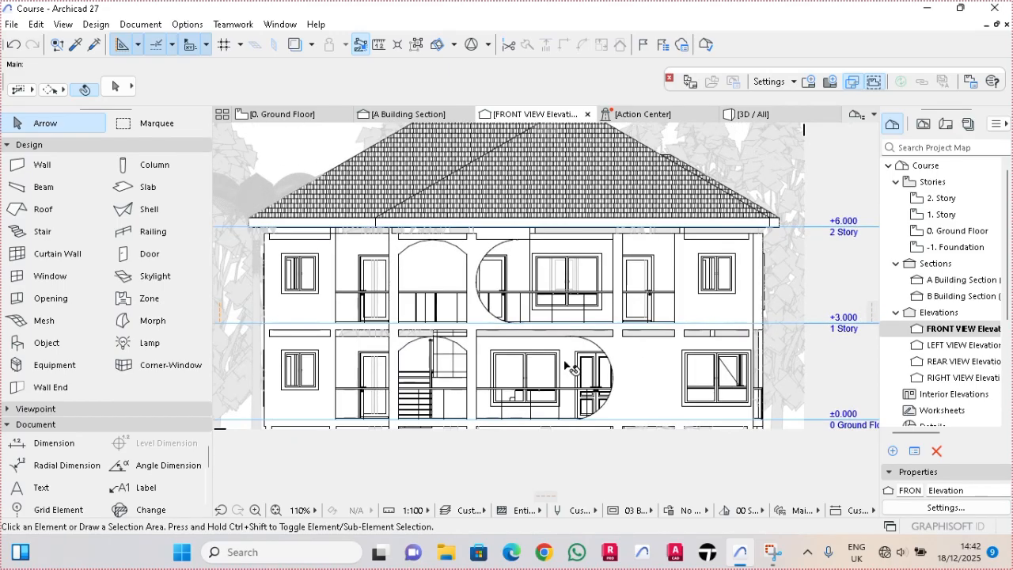
{"action": "scroll", "coordinate": [317, 236], "scroll_direction": "up", "scroll_amount": 3}
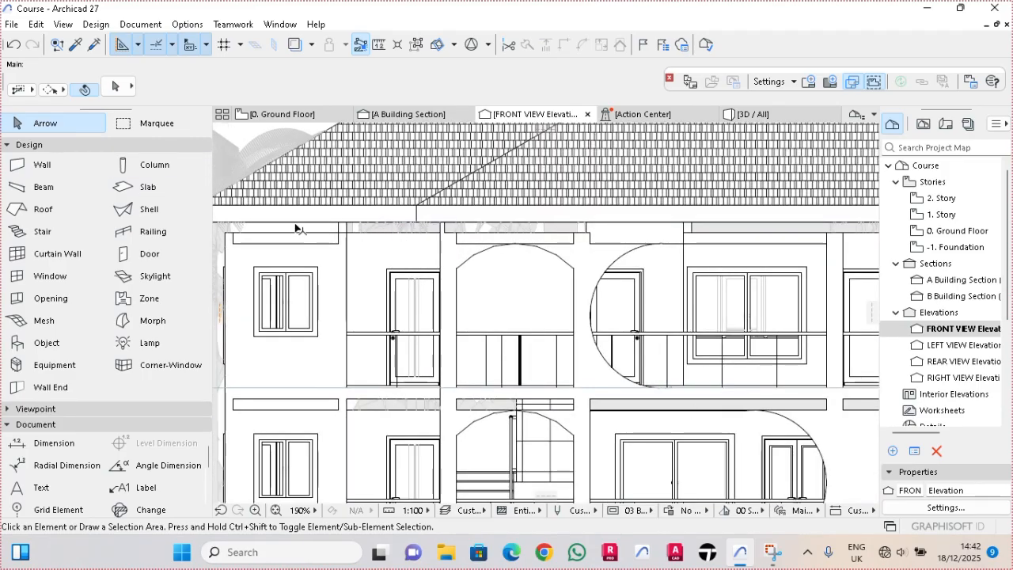
{"action": "scroll", "coordinate": [297, 229], "scroll_direction": "down", "scroll_amount": 3}
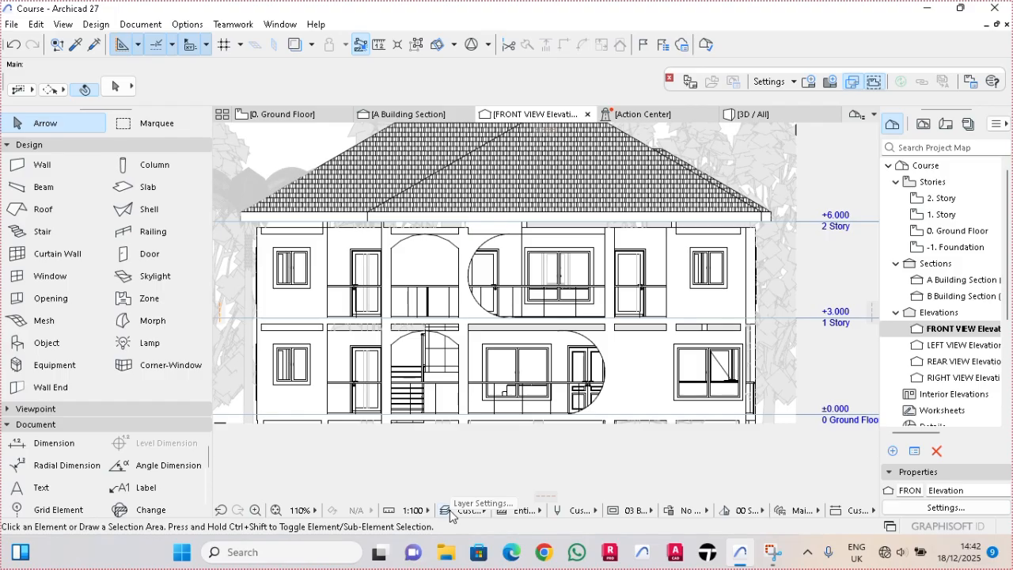
{"action": "left_click", "coordinate": [196, 26]}
{"action": "mouse_move", "coordinate": [261, 43]}
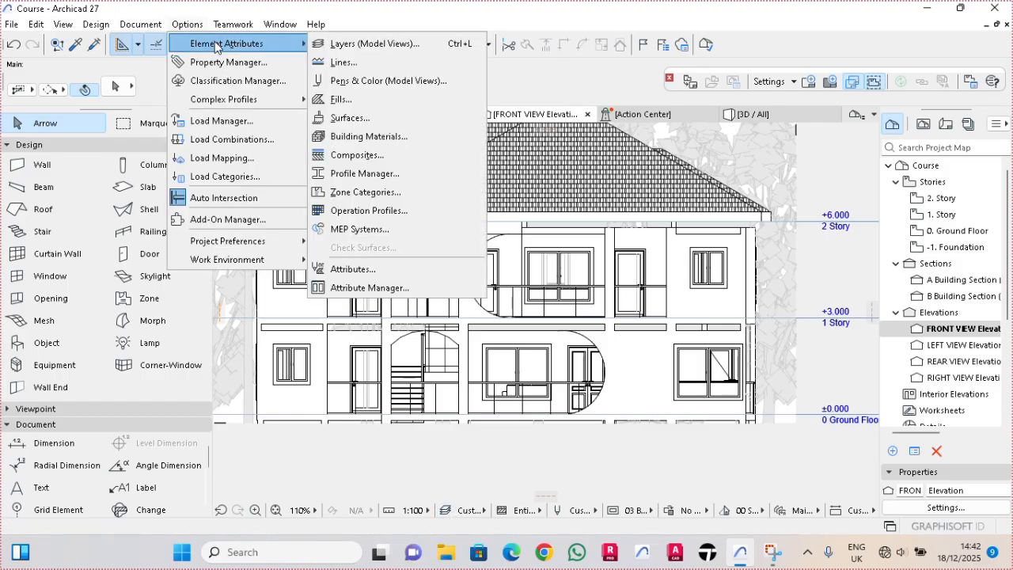
{"action": "left_click", "coordinate": [392, 46]}
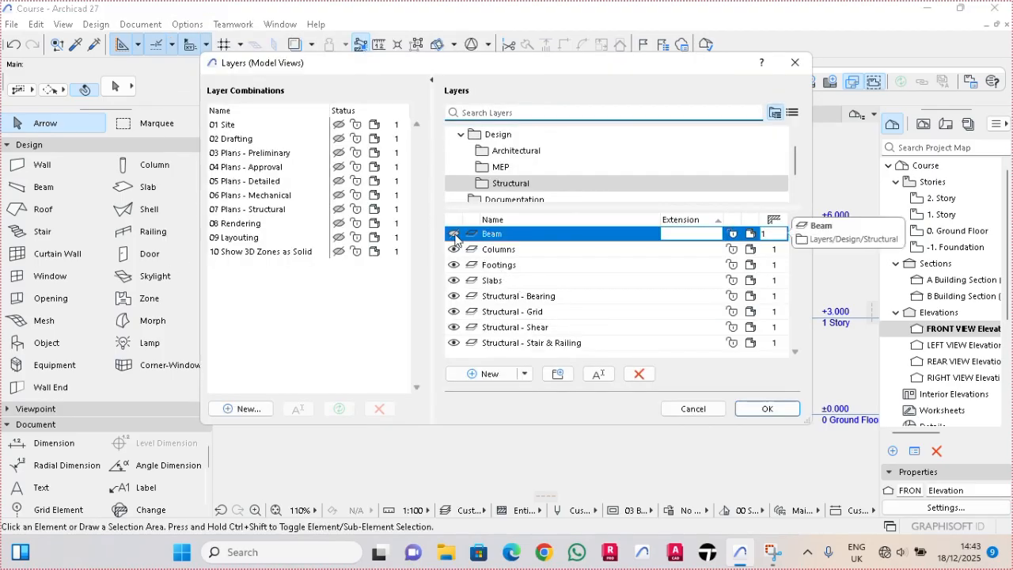
{"action": "left_click", "coordinate": [454, 236]}
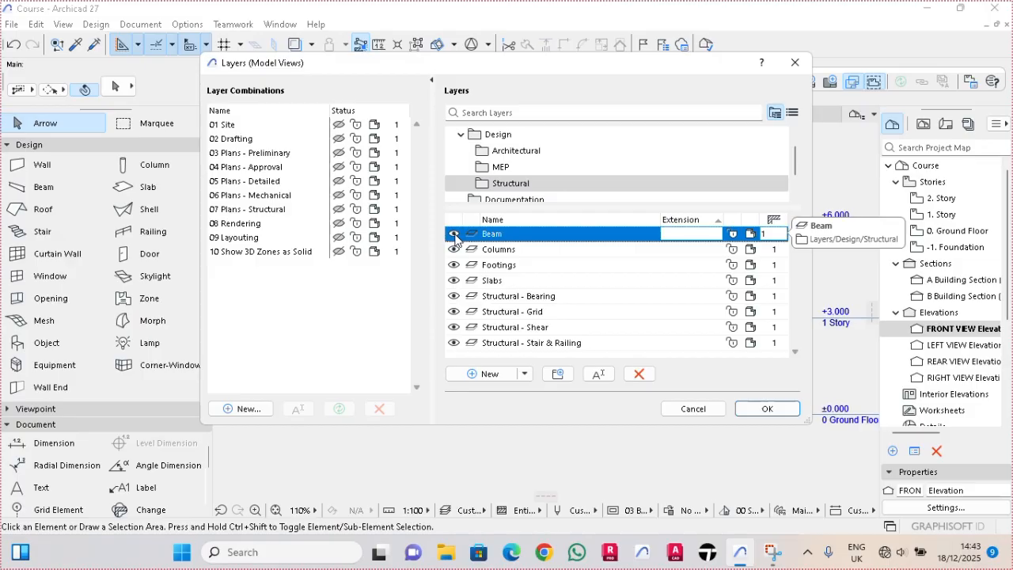
{"action": "left_click", "coordinate": [780, 408]}
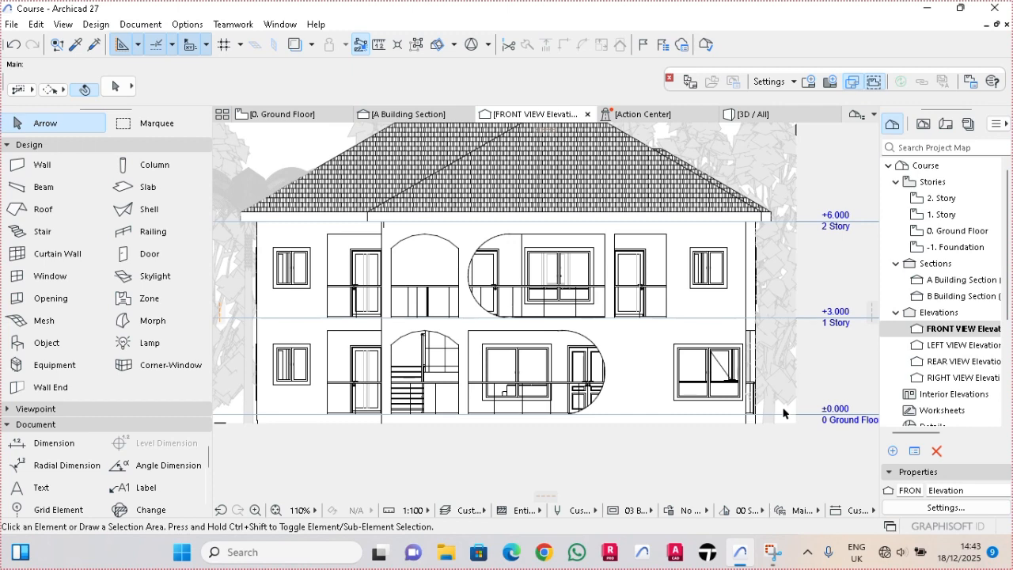
- Lower the FRONT VIEW elevation's bottom vertical limit further below the ground-floor level directly in the drawing
{"action": "scroll", "coordinate": [763, 399], "scroll_direction": "up", "scroll_amount": 4}
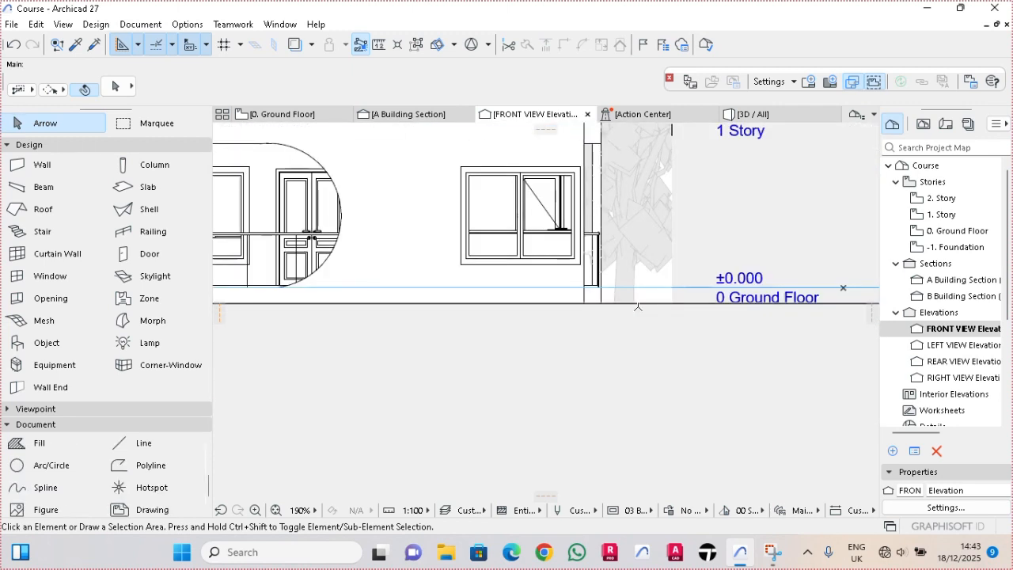
{"action": "left_click_drag", "start_coordinate": [638, 306], "coordinate": [639, 330]}
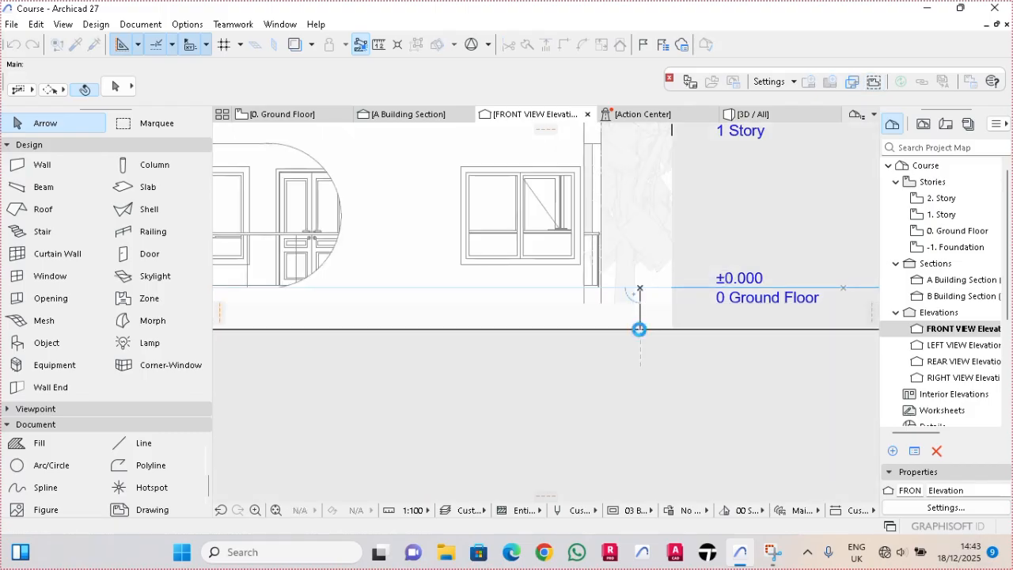
{"action": "scroll", "coordinate": [614, 330], "scroll_direction": "down", "scroll_amount": 2}
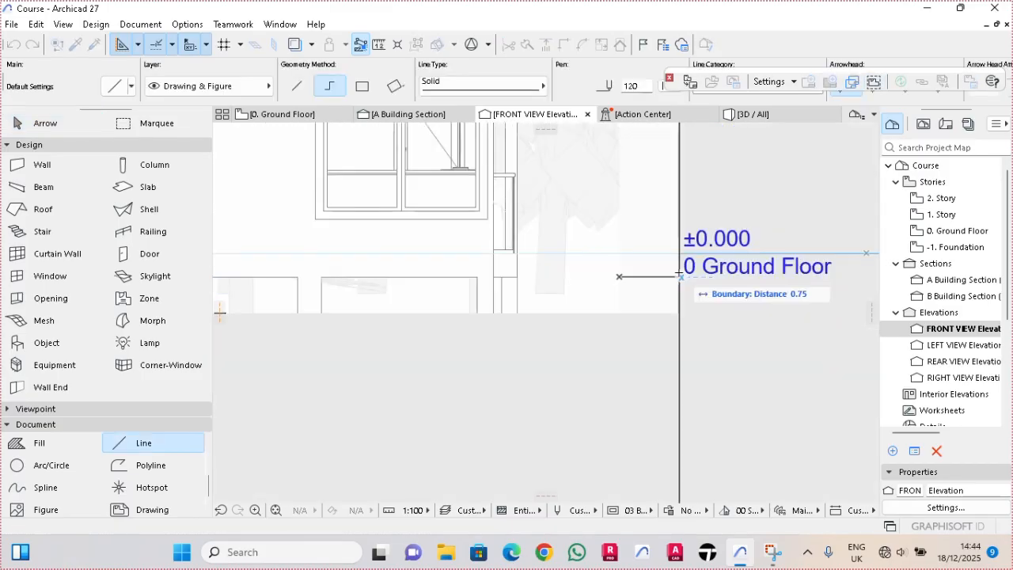
- Draw a horizontal ground line along the building's base, from the right wall's outer edge to just beyond the left wall
{"action": "key", "text": "Escape"}
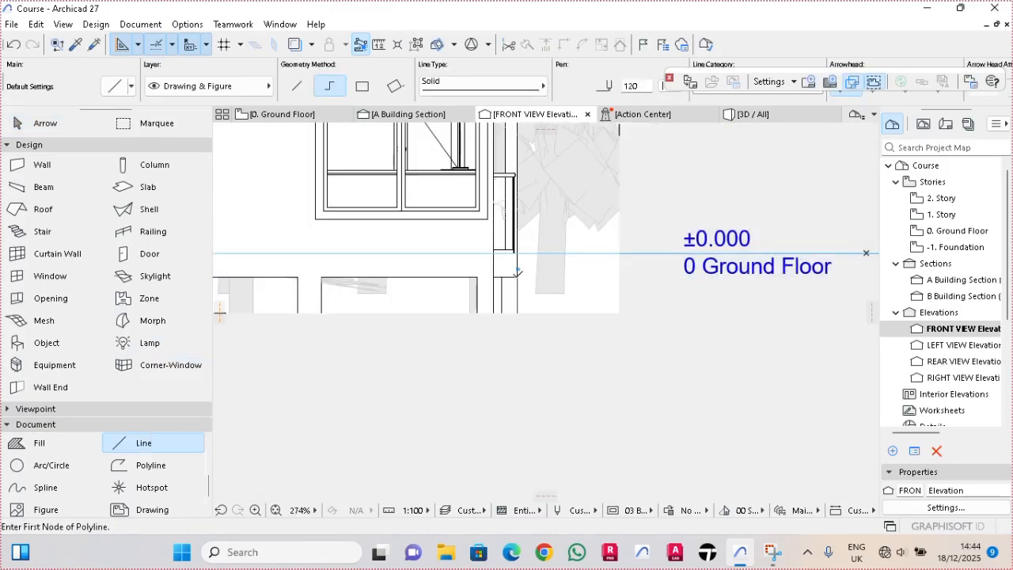
{"action": "left_click", "coordinate": [515, 273]}
{"action": "scroll", "coordinate": [521, 271], "scroll_direction": "down", "scroll_amount": 5}
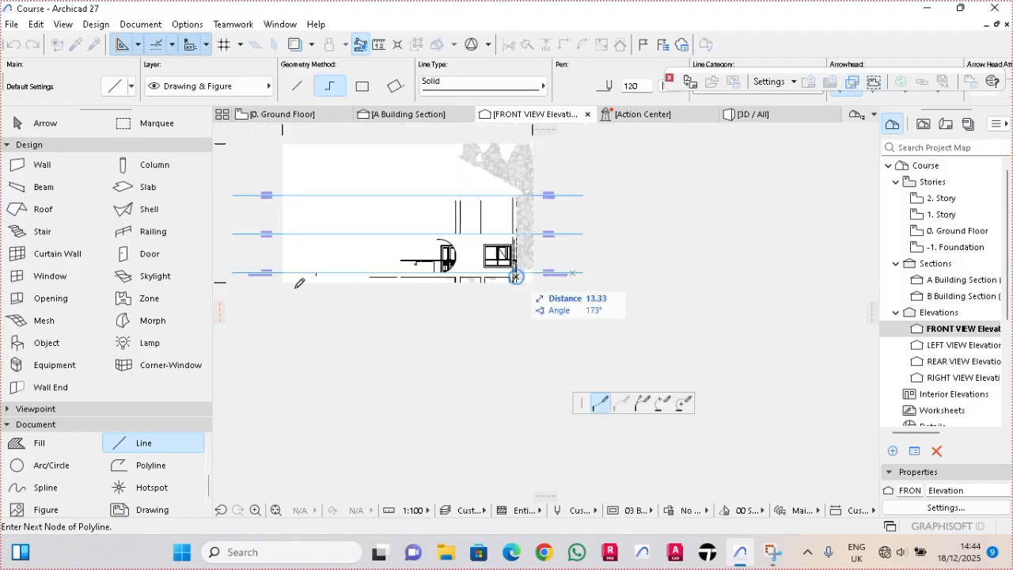
{"action": "scroll", "coordinate": [316, 273], "scroll_direction": "up", "scroll_amount": 4}
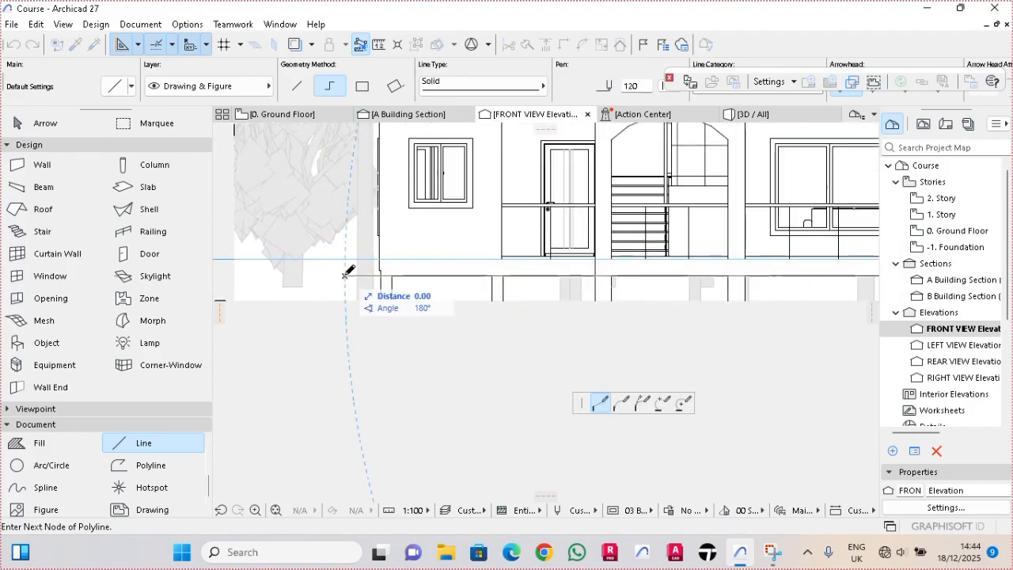
{"action": "right_click", "coordinate": [351, 273]}
{"action": "left_click", "coordinate": [386, 389]}
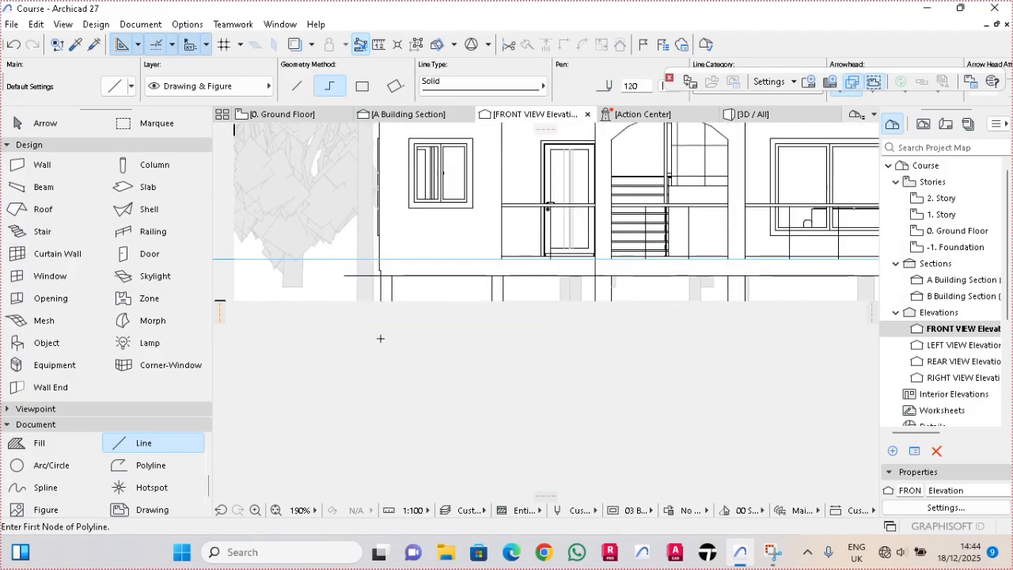
- Stretch the ground line's left end horizontally to the left edge of the elevation's background
{"action": "scroll", "coordinate": [380, 340], "scroll_direction": "down", "scroll_amount": 2}
{"action": "middle_click_drag", "start_coordinate": [382, 339], "coordinate": [430, 346]}
{"action": "key", "text": "Escape"}
{"action": "left_click", "coordinate": [410, 302]}
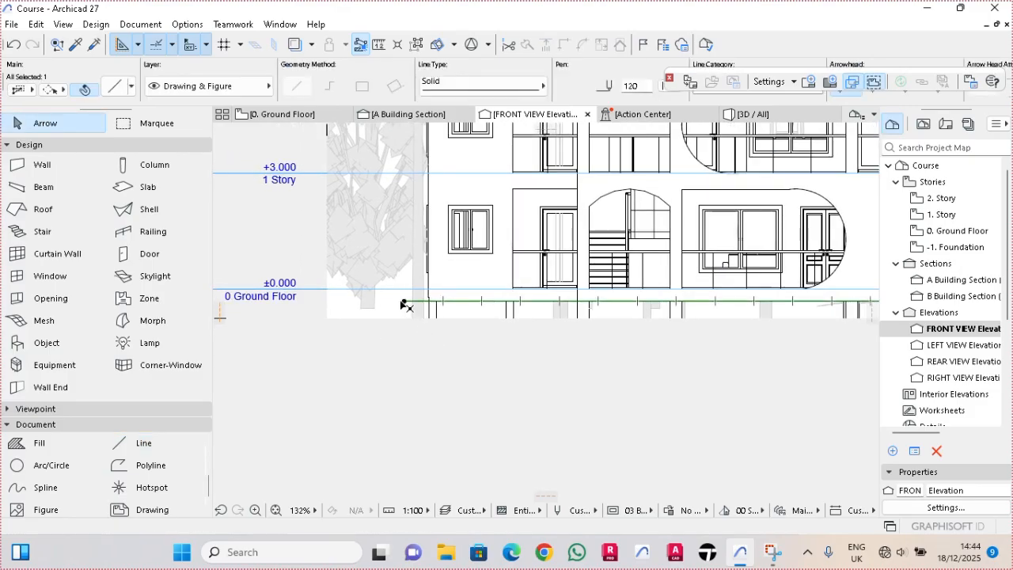
{"action": "left_click", "coordinate": [403, 301]}
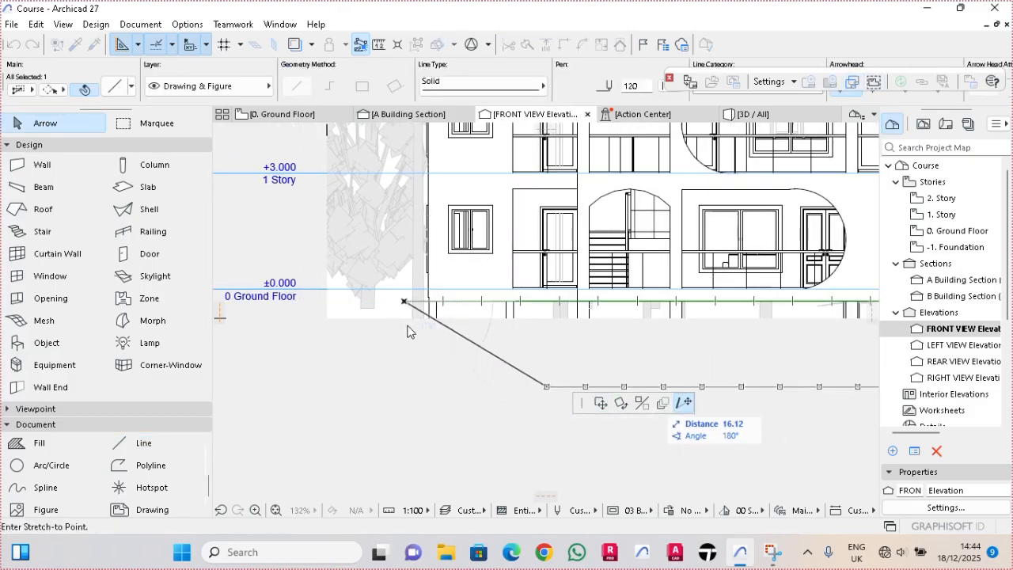
{"action": "left_click", "coordinate": [329, 300]}
- Stretch the ground line's right end horizontally to the right edge of the elevation's background
{"action": "scroll", "coordinate": [369, 297], "scroll_direction": "down", "scroll_amount": 3}
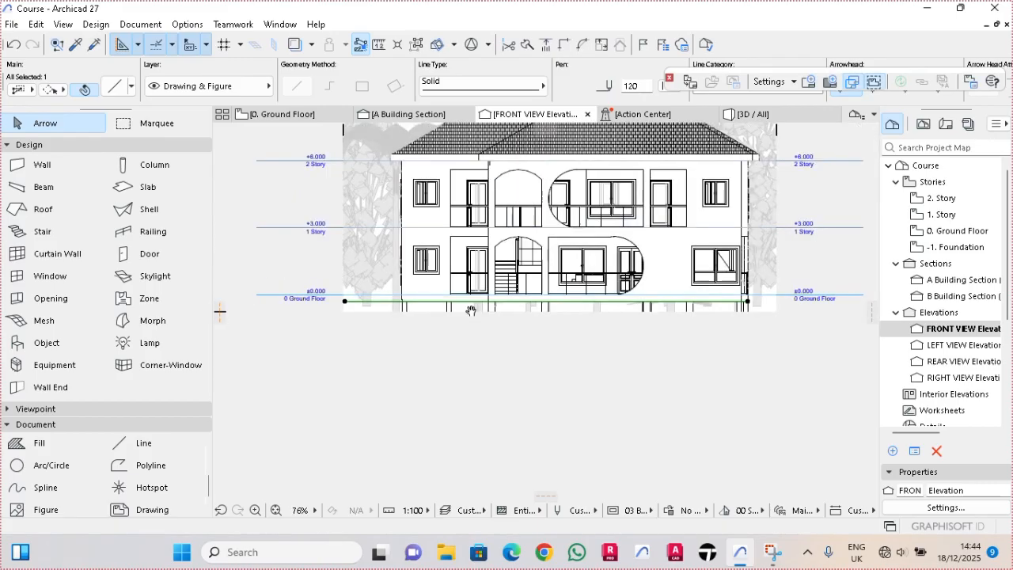
{"action": "scroll", "coordinate": [681, 314], "scroll_direction": "up", "scroll_amount": 5}
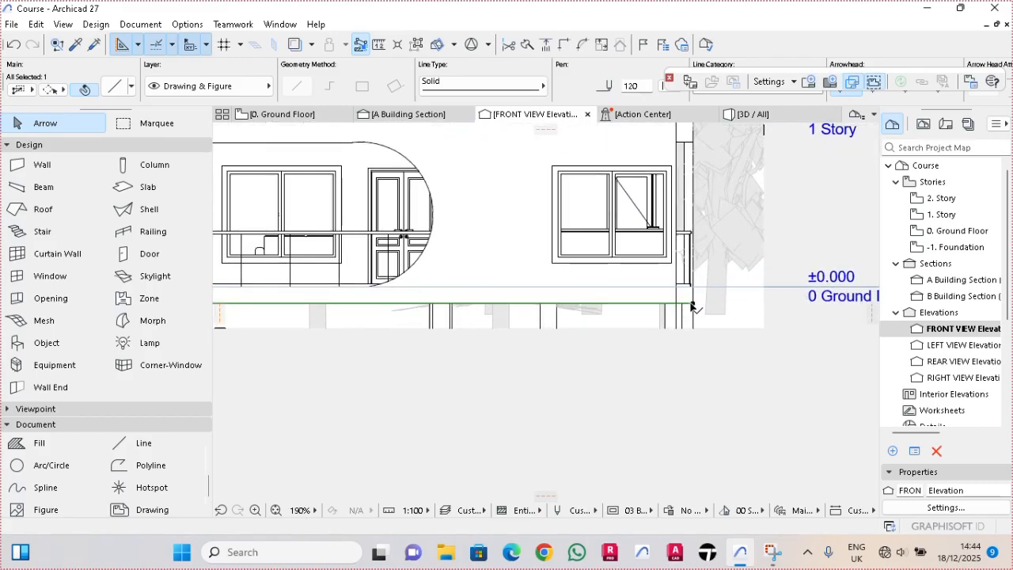
{"action": "left_click", "coordinate": [693, 303]}
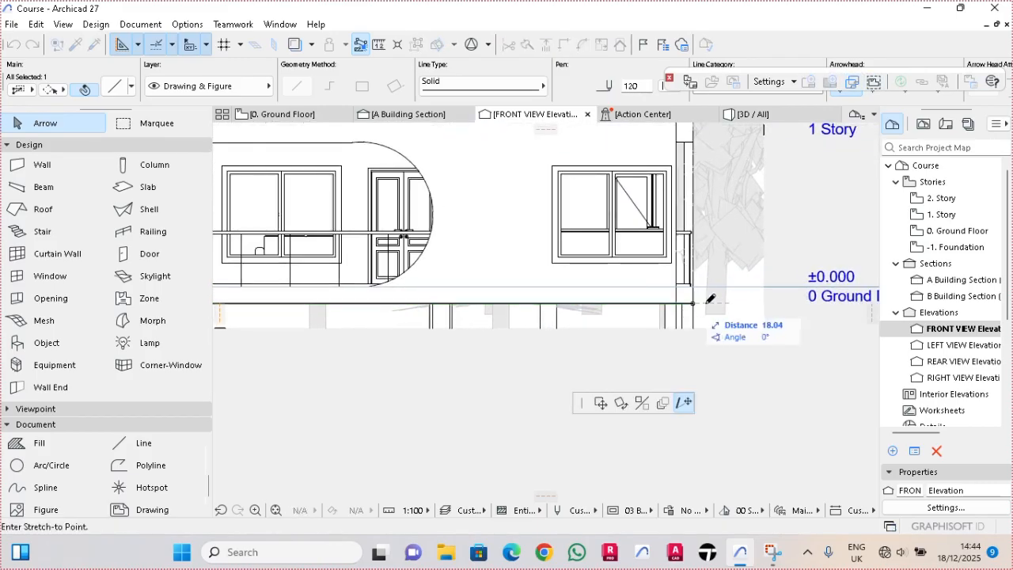
{"action": "left_click", "coordinate": [763, 303]}
- Raise the FRONT VIEW elevation's bottom vertical limit up to the ground line, cropping the foundations below it
{"action": "left_click_drag", "start_coordinate": [731, 335], "coordinate": [732, 314]}
{"action": "left_click", "coordinate": [730, 312]}
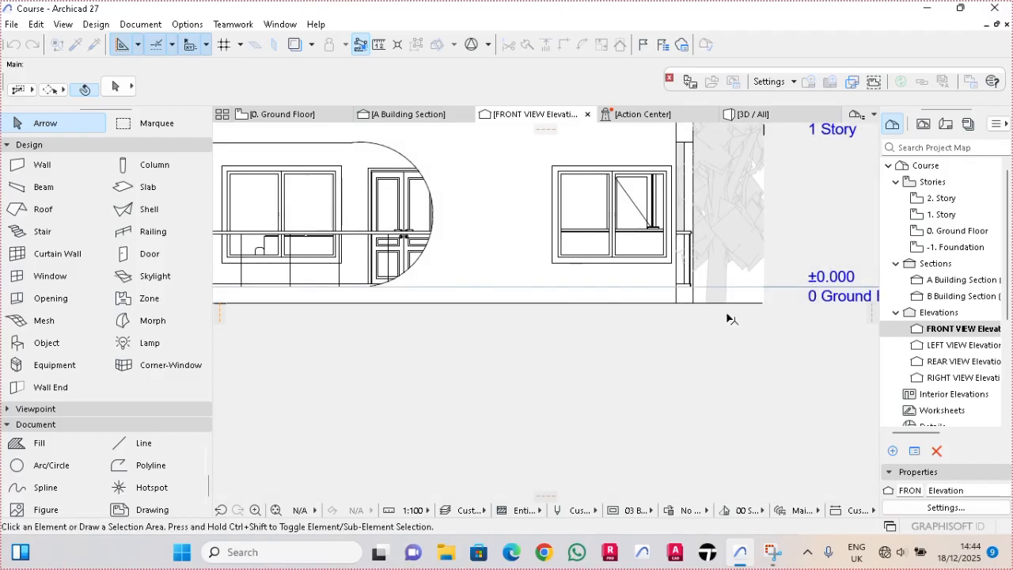
{"action": "scroll", "coordinate": [726, 313], "scroll_direction": "down", "scroll_amount": 3}
{"action": "scroll", "coordinate": [473, 358], "scroll_direction": "down", "scroll_amount": 3}
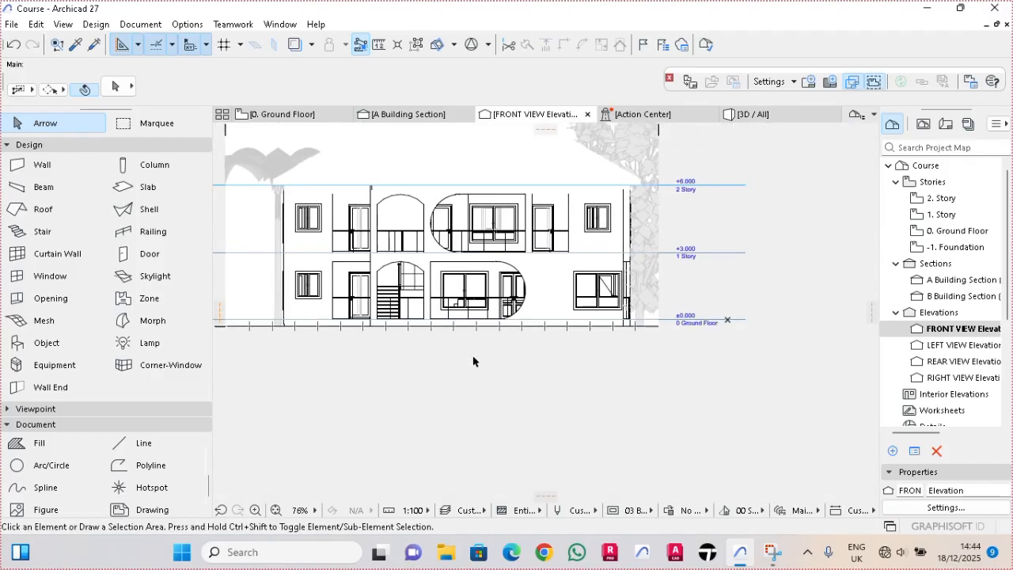
{"action": "middle_click_drag", "start_coordinate": [478, 360], "coordinate": [493, 385]}
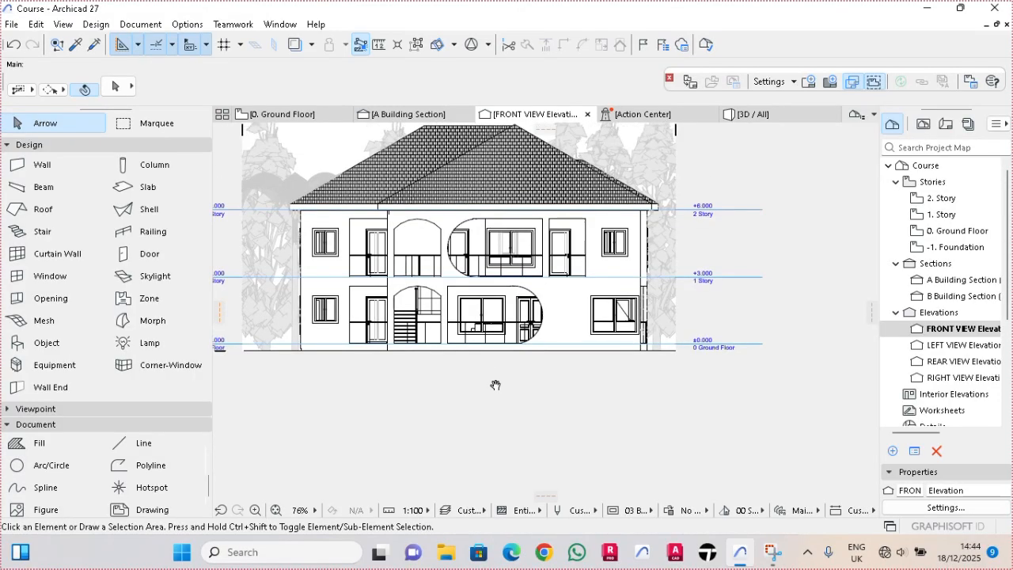
- Examine the windows and doors on both storeys of the FRONT VIEW elevation for interior elements showing through the glass
{"action": "scroll", "coordinate": [492, 386], "scroll_direction": "down", "scroll_amount": 1}
{"action": "scroll", "coordinate": [493, 385], "scroll_direction": "up", "scroll_amount": 1}
{"action": "scroll", "coordinate": [498, 368], "scroll_direction": "up", "scroll_amount": 1}
{"action": "scroll", "coordinate": [472, 324], "scroll_direction": "up", "scroll_amount": 2}
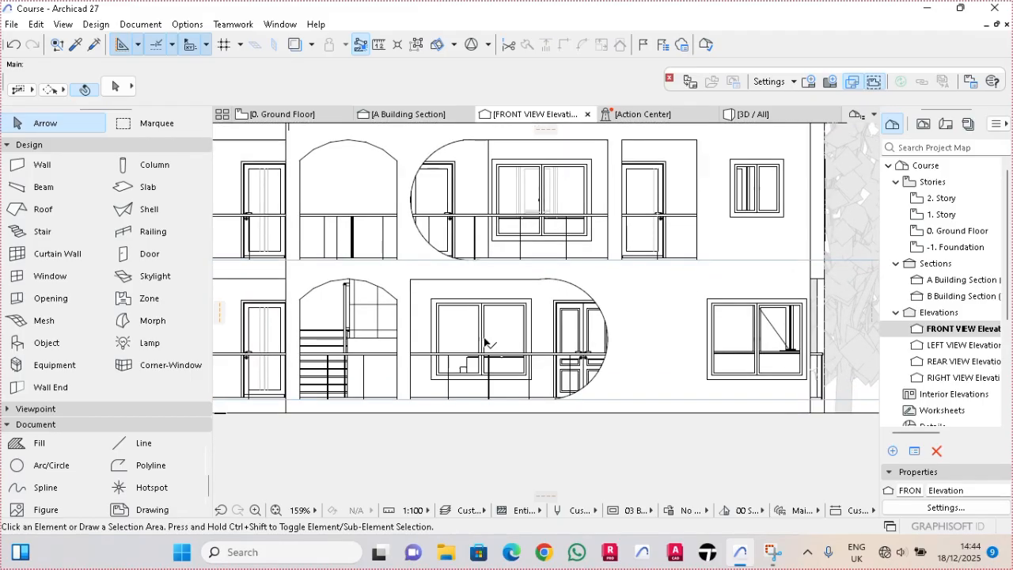
{"action": "scroll", "coordinate": [482, 348], "scroll_direction": "up", "scroll_amount": 2}
{"action": "scroll", "coordinate": [571, 345], "scroll_direction": "down", "scroll_amount": 1}
{"action": "middle_click_drag", "start_coordinate": [566, 347], "coordinate": [533, 355]}
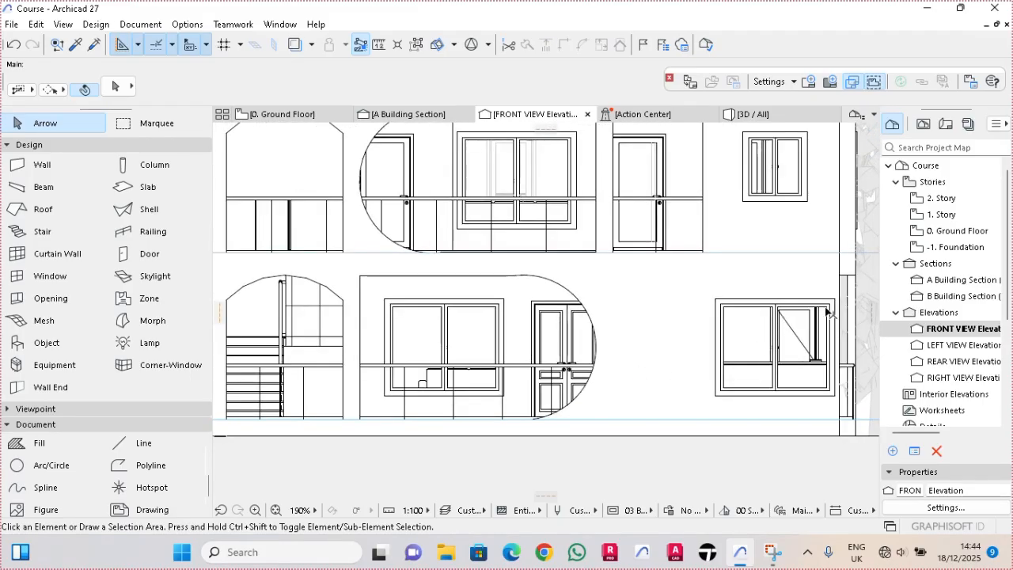
{"action": "scroll", "coordinate": [815, 318], "scroll_direction": "down", "scroll_amount": 1}
{"action": "scroll", "coordinate": [687, 230], "scroll_direction": "down", "scroll_amount": 1}
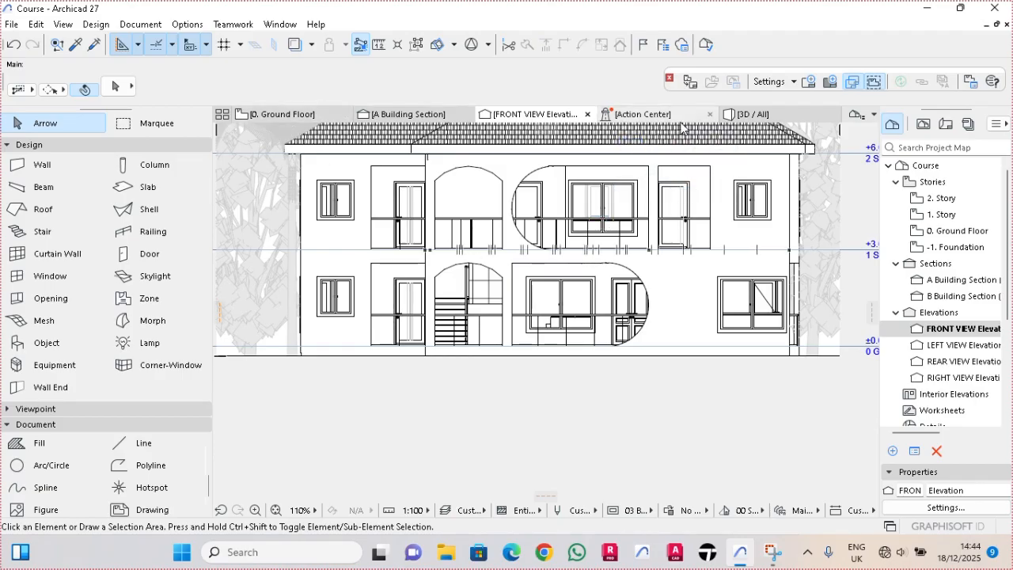
- In the 3D view, select all windows and change their glass surface to Glass - Satin
{"action": "left_click", "coordinate": [751, 114]}
{"action": "scroll", "coordinate": [552, 263], "scroll_direction": "down", "scroll_amount": 2}
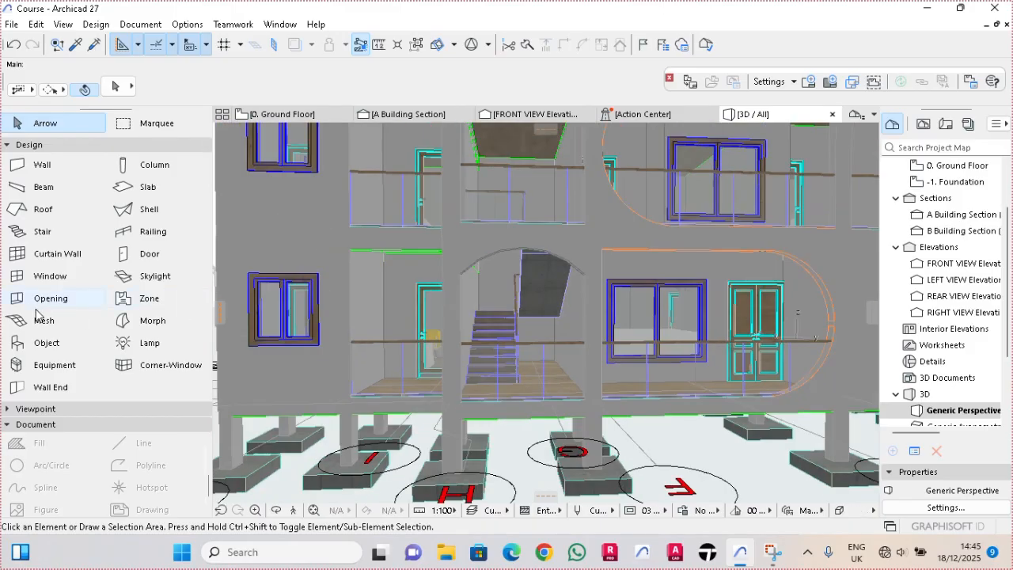
{"action": "left_click", "coordinate": [50, 279]}
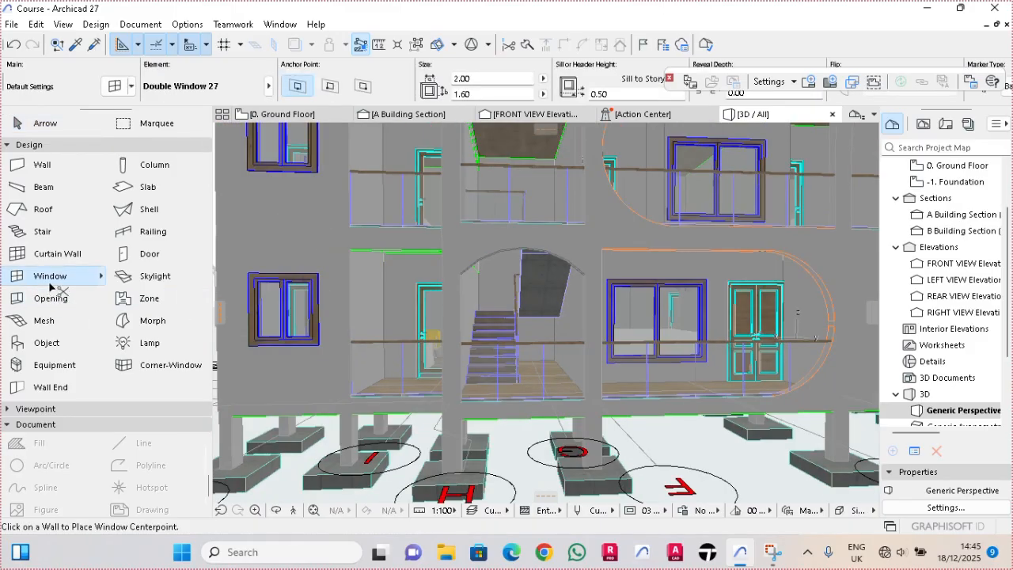
{"action": "key", "text": "ctrl+a"}
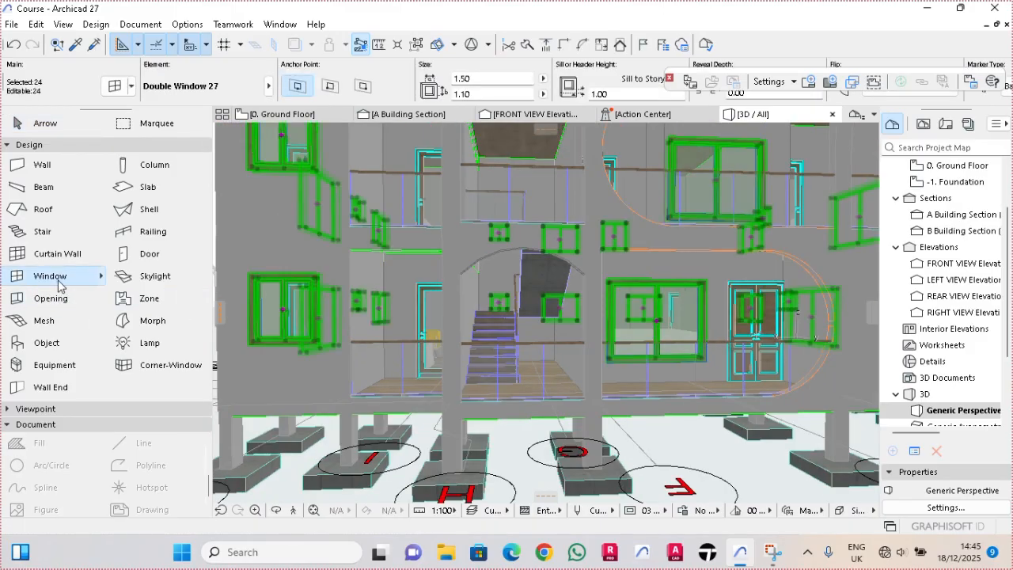
{"action": "double_click", "coordinate": [59, 283]}
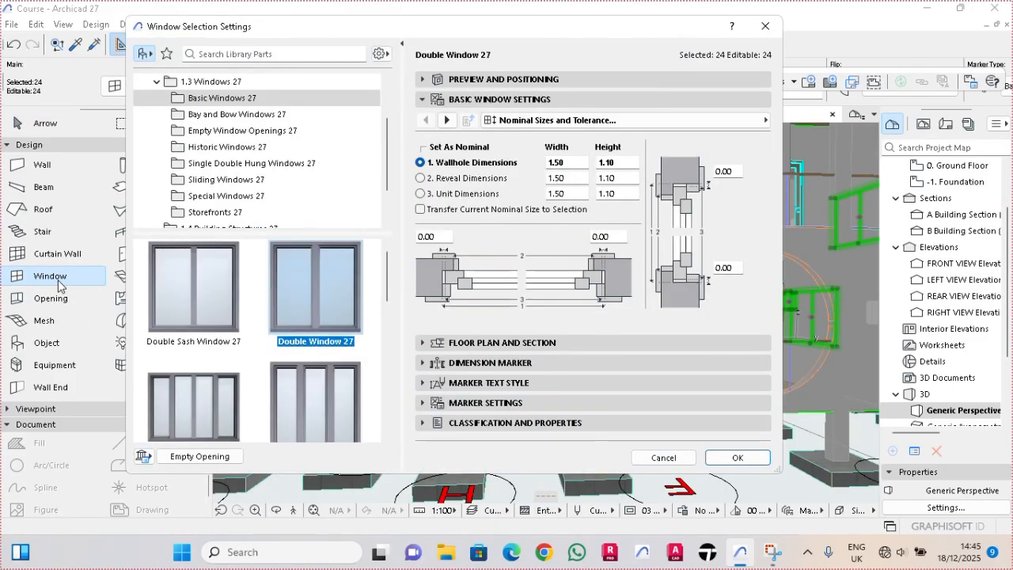
{"action": "double_click", "coordinate": [489, 99]}
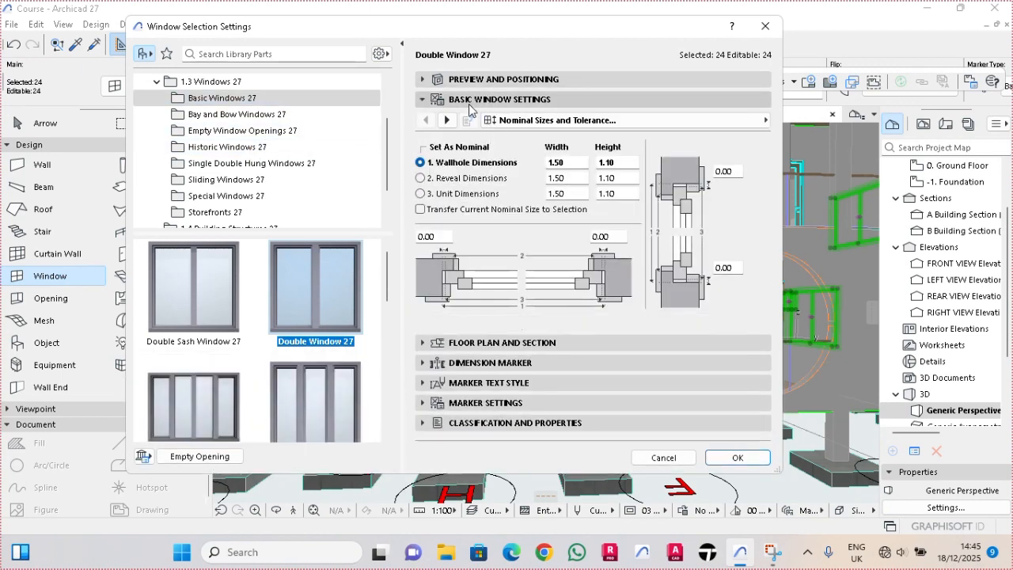
{"action": "left_click", "coordinate": [447, 120]}
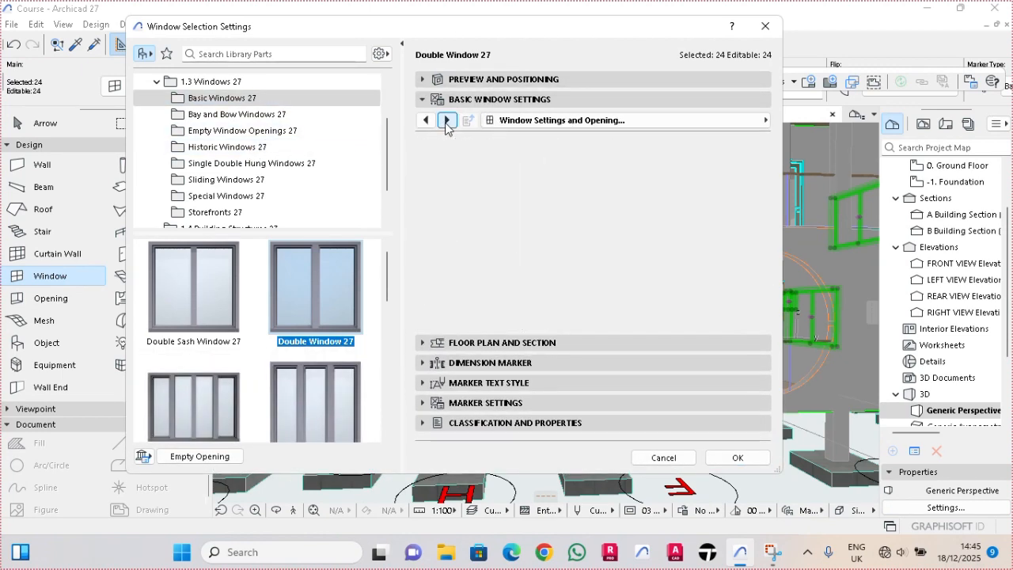
{"action": "left_click", "coordinate": [446, 120]}
{"action": "left_click", "coordinate": [446, 120]}
{"action": "left_click", "coordinate": [446, 120]}
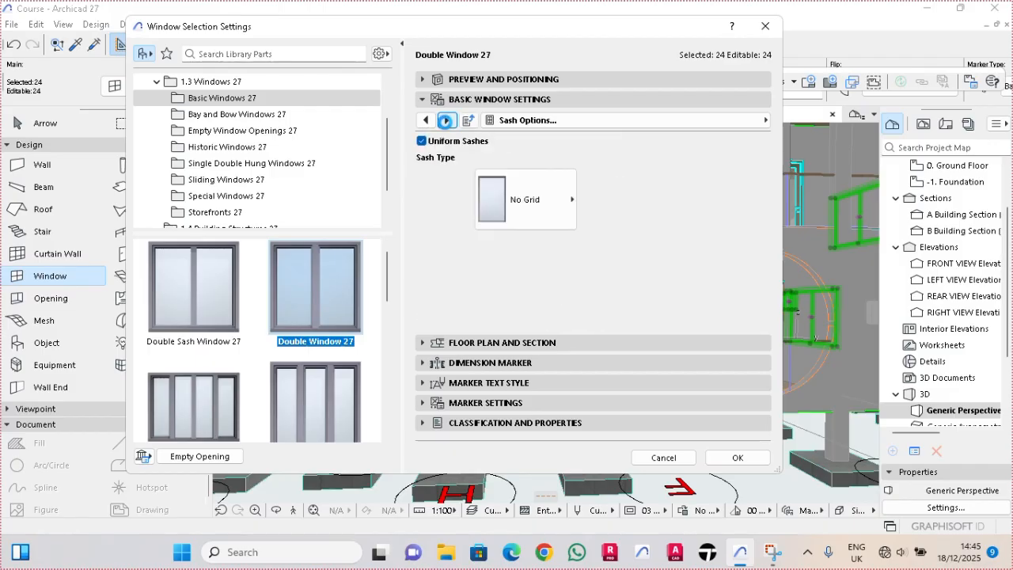
{"action": "left_click", "coordinate": [446, 120]}
{"action": "left_click", "coordinate": [446, 120]}
{"action": "left_click", "coordinate": [446, 119]}
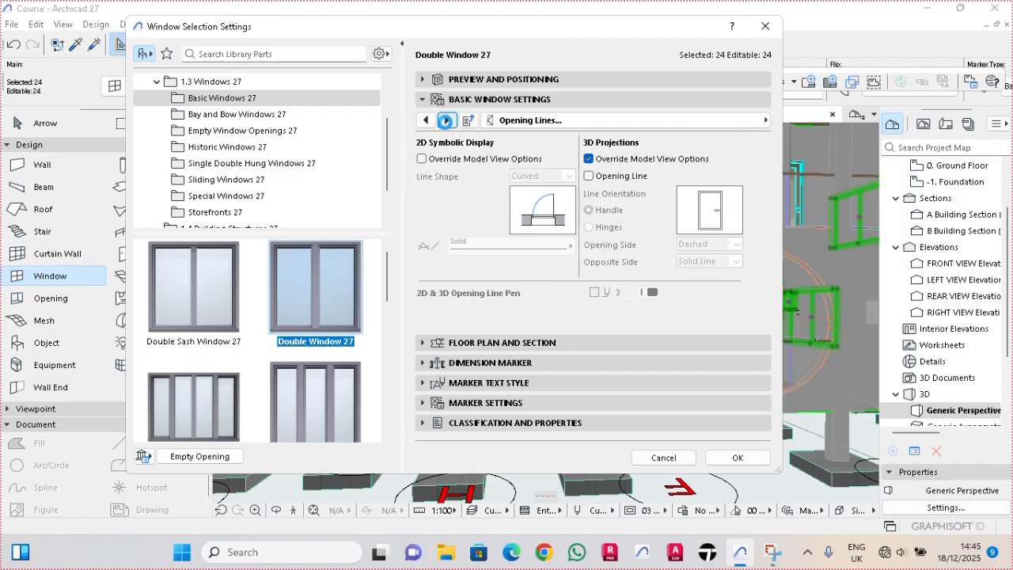
{"action": "left_click", "coordinate": [446, 119]}
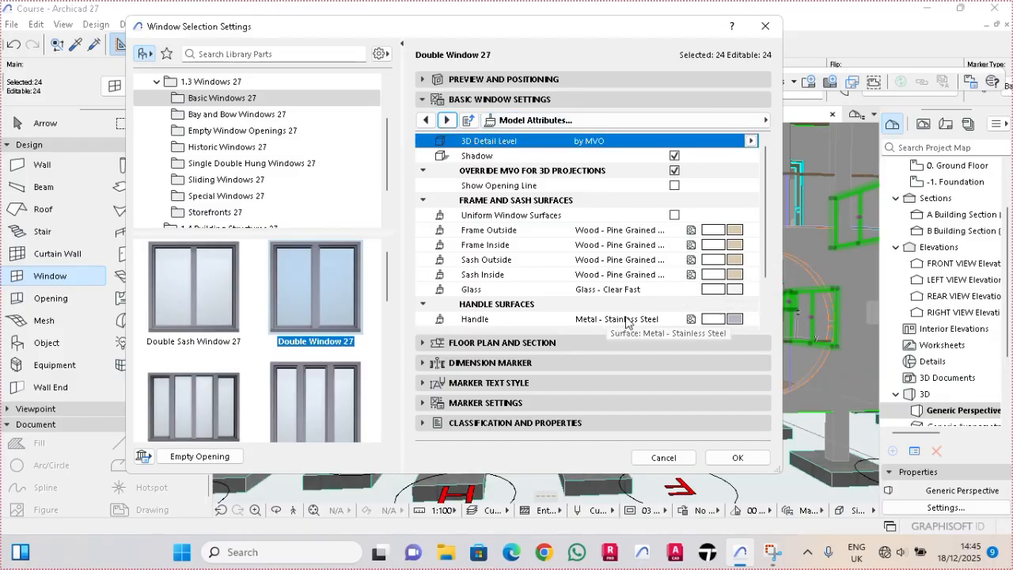
{"action": "left_click", "coordinate": [721, 289]}
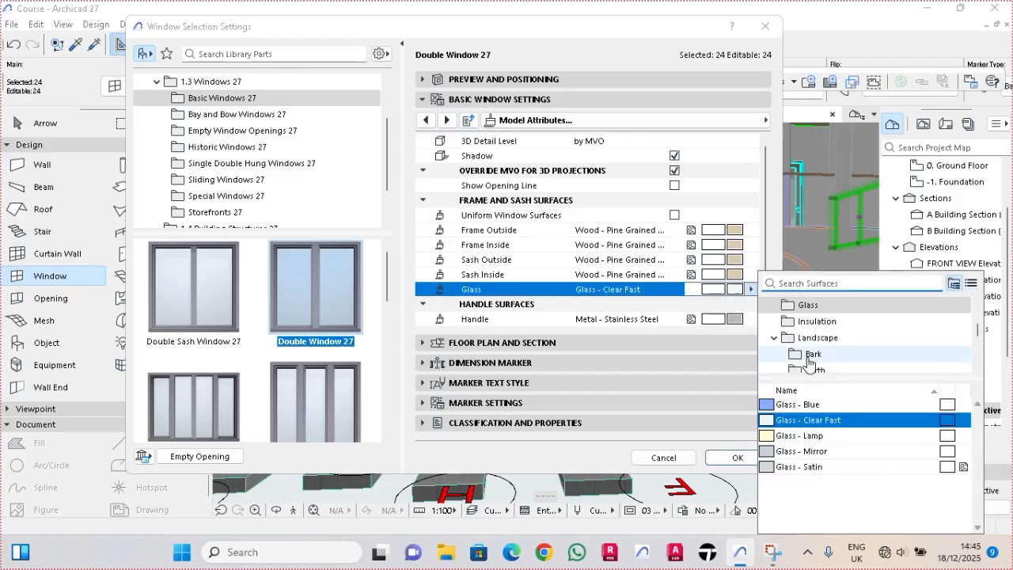
{"action": "left_click", "coordinate": [799, 466]}
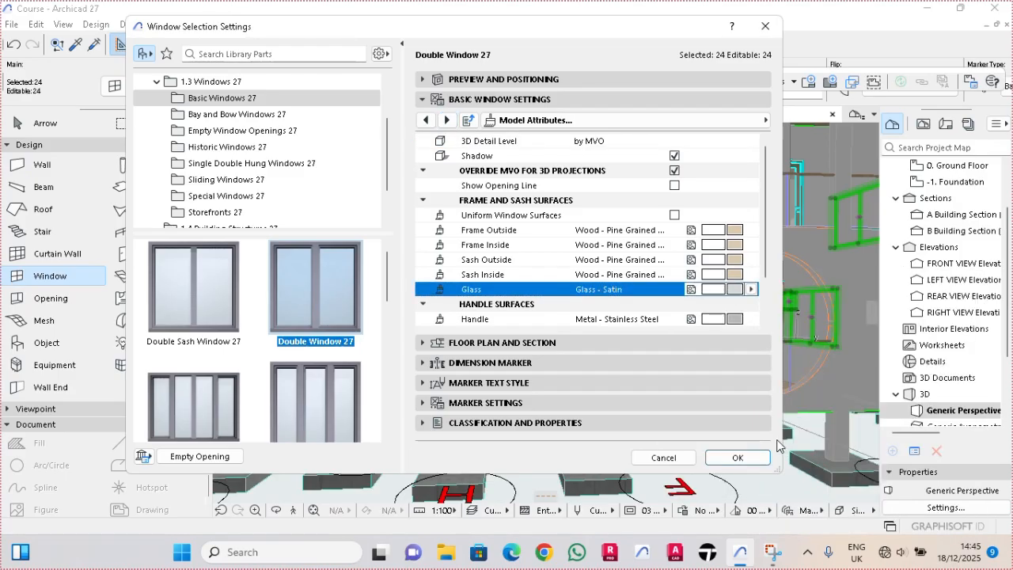
{"action": "left_click", "coordinate": [752, 458]}
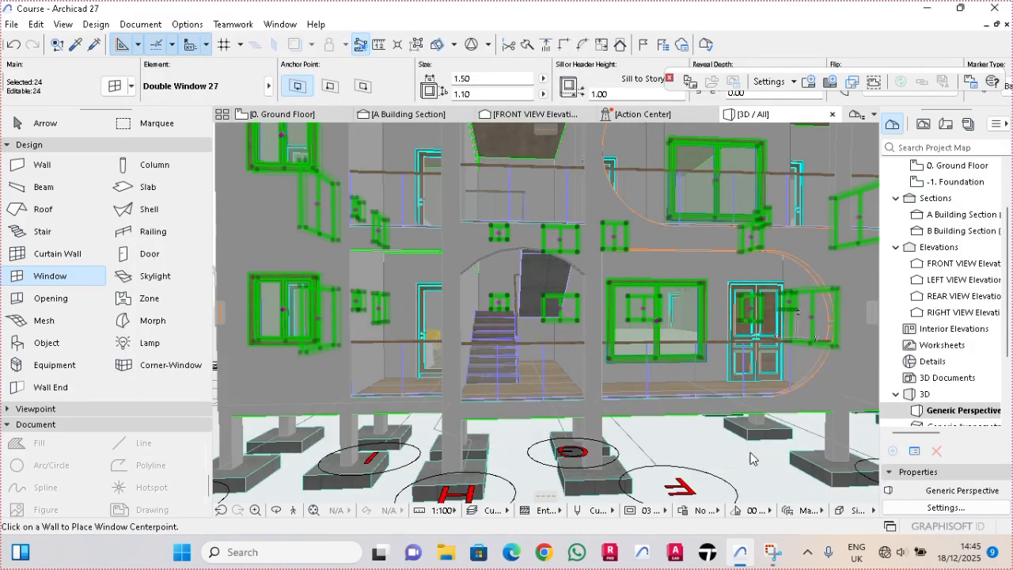
- Review the windows' glass in the 3D view and across the FRONT VIEW elevation
{"action": "scroll", "coordinate": [750, 458], "scroll_direction": "down", "scroll_amount": 3}
{"action": "middle_click_drag", "start_coordinate": [665, 399], "coordinate": [526, 392]}
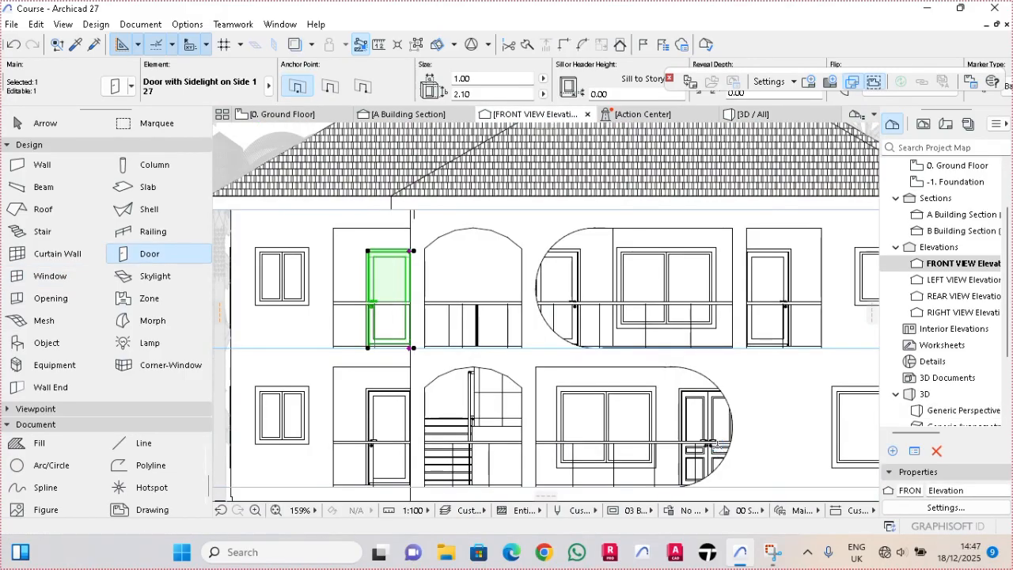
{"action": "key", "text": "Escape"}
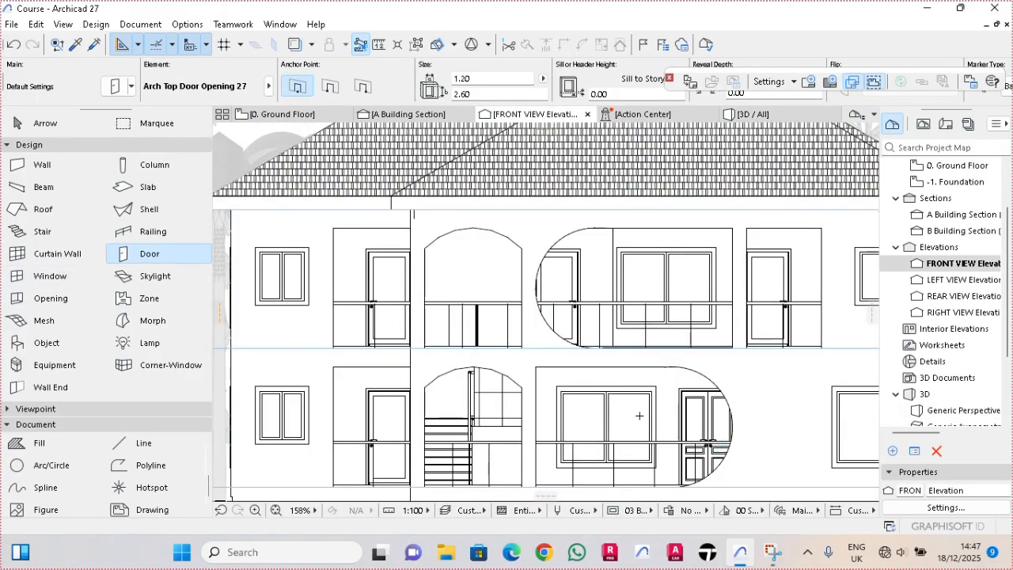
{"action": "scroll", "coordinate": [639, 415], "scroll_direction": "down", "scroll_amount": 4}
{"action": "scroll", "coordinate": [627, 397], "scroll_direction": "up", "scroll_amount": 1}
{"action": "middle_click_drag", "start_coordinate": [627, 397], "coordinate": [561, 383]}
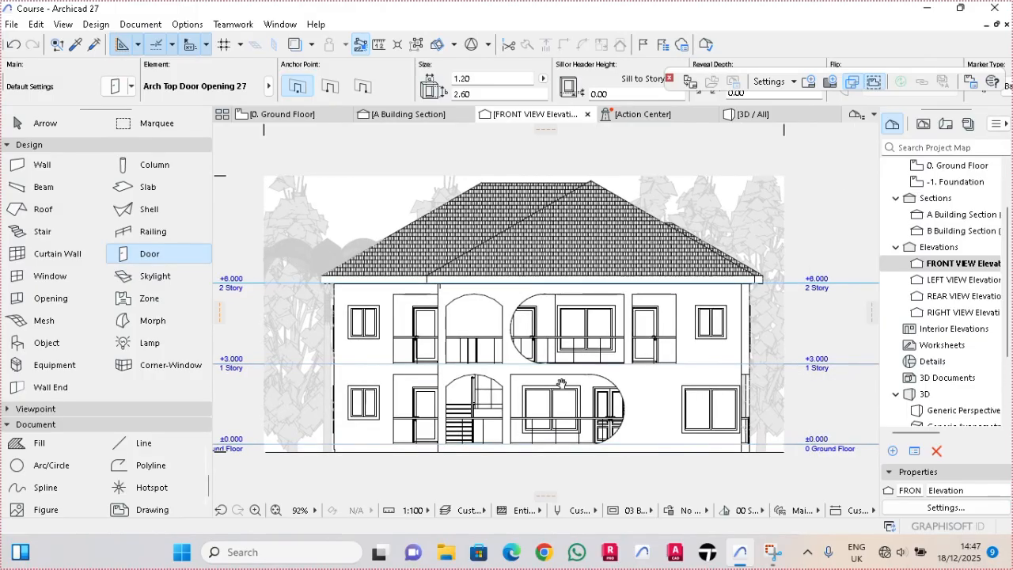
{"action": "scroll", "coordinate": [646, 401], "scroll_direction": "up", "scroll_amount": 2}
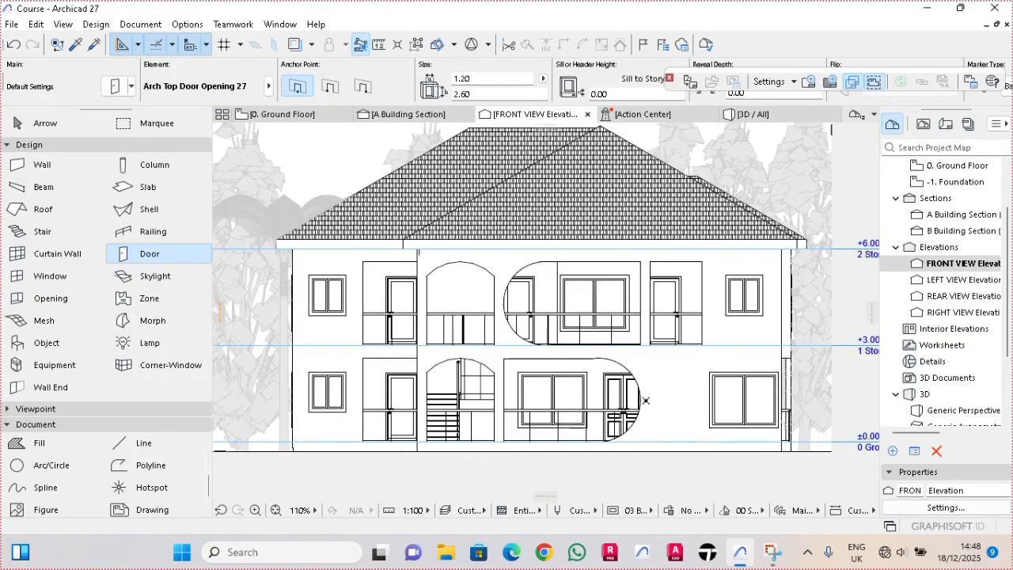
- Open the LEFT VIEW elevation's settings and limit its vertical range, with the bottom limit just below the ground floor level
{"action": "double_click", "coordinate": [948, 281]}
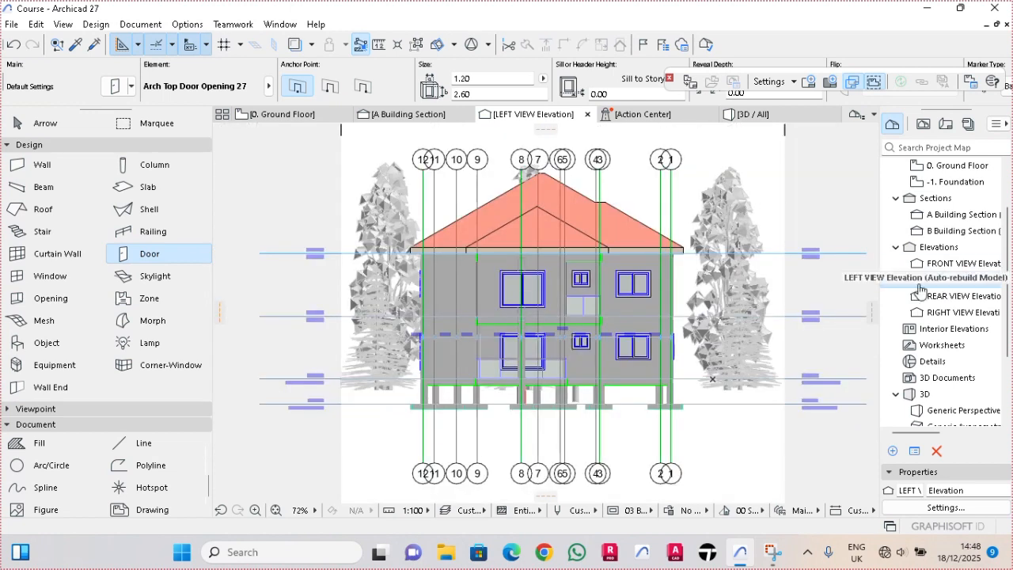
{"action": "right_click", "coordinate": [952, 286]}
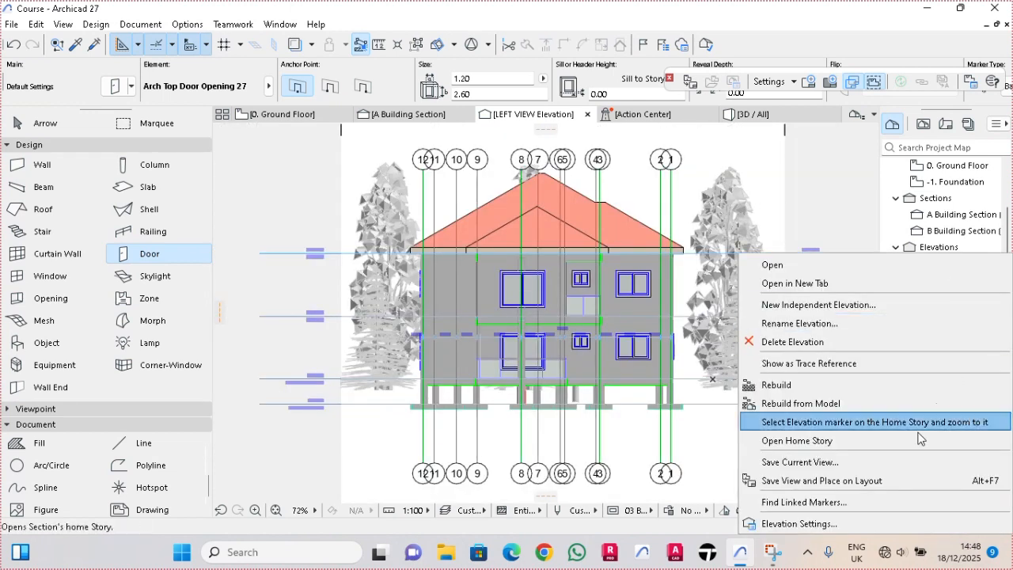
{"action": "left_click", "coordinate": [829, 522]}
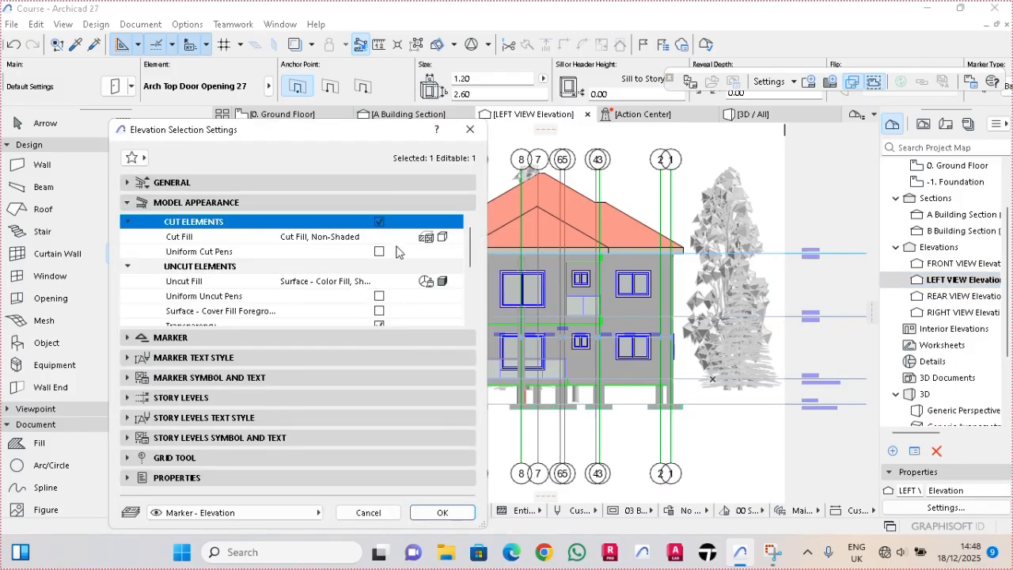
{"action": "left_click", "coordinate": [198, 203]}
{"action": "left_click", "coordinate": [208, 183]}
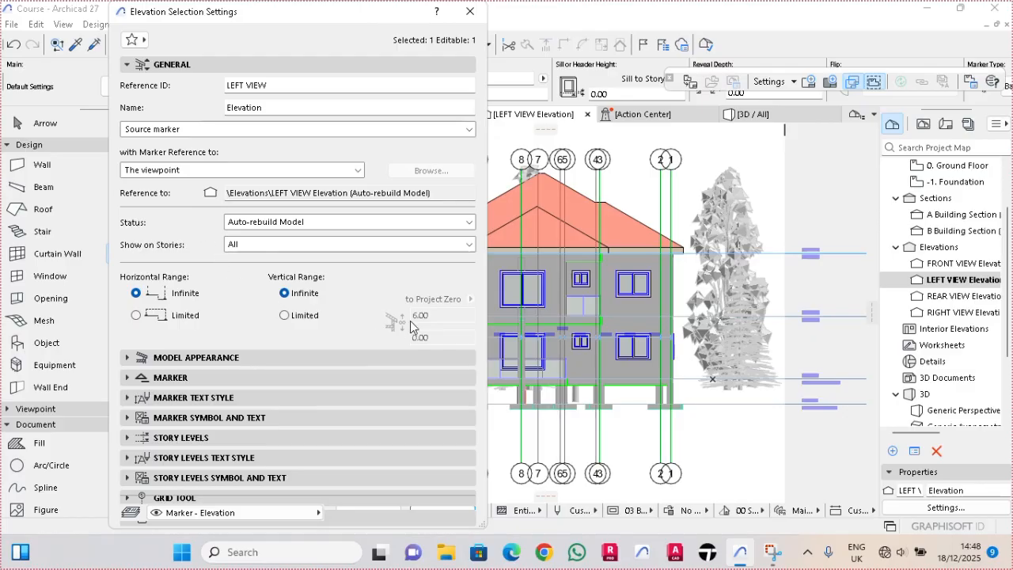
{"action": "left_click", "coordinate": [285, 316]}
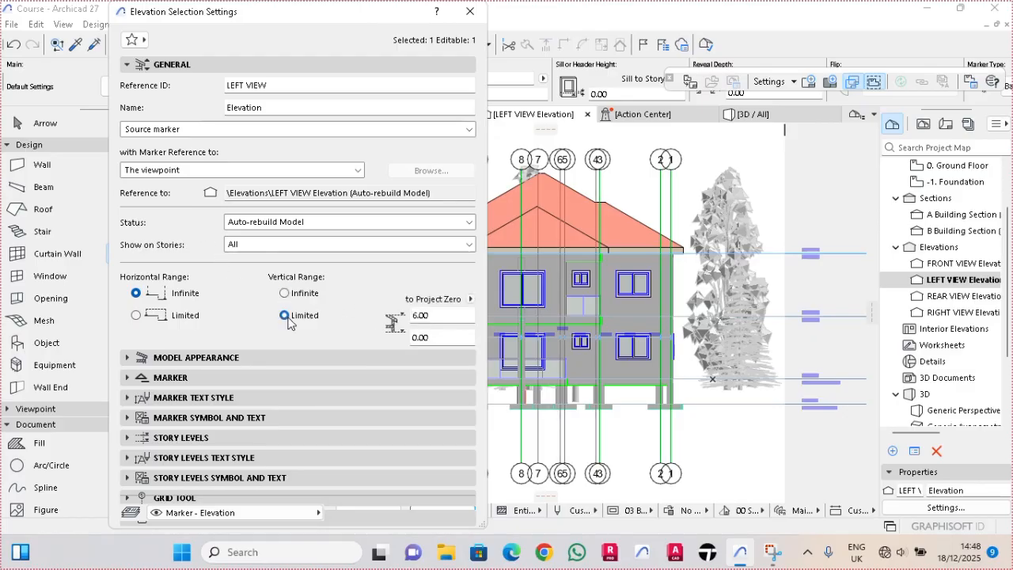
{"action": "left_click", "coordinate": [435, 319]}
{"action": "key", "text": "Tab"}
{"action": "type", "text": "-0"}
- Set LEFT VIEW's cut fill to Uniform Surface - Color Fill, Non-Shaded and its uncut fill to Uniform Pen - Color Fill, Non-Shaded
{"action": "left_click", "coordinate": [211, 359]}
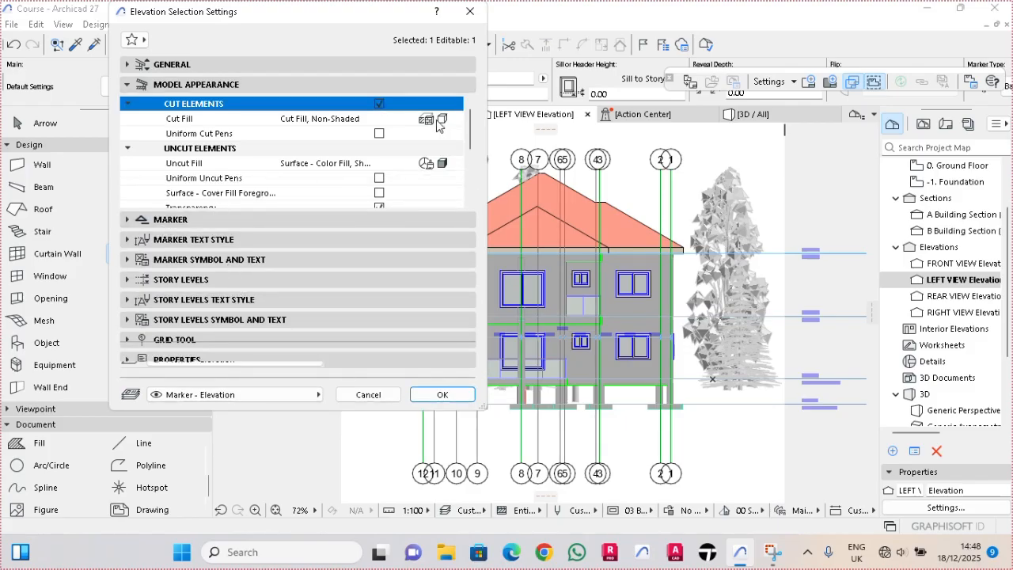
{"action": "left_click", "coordinate": [441, 121]}
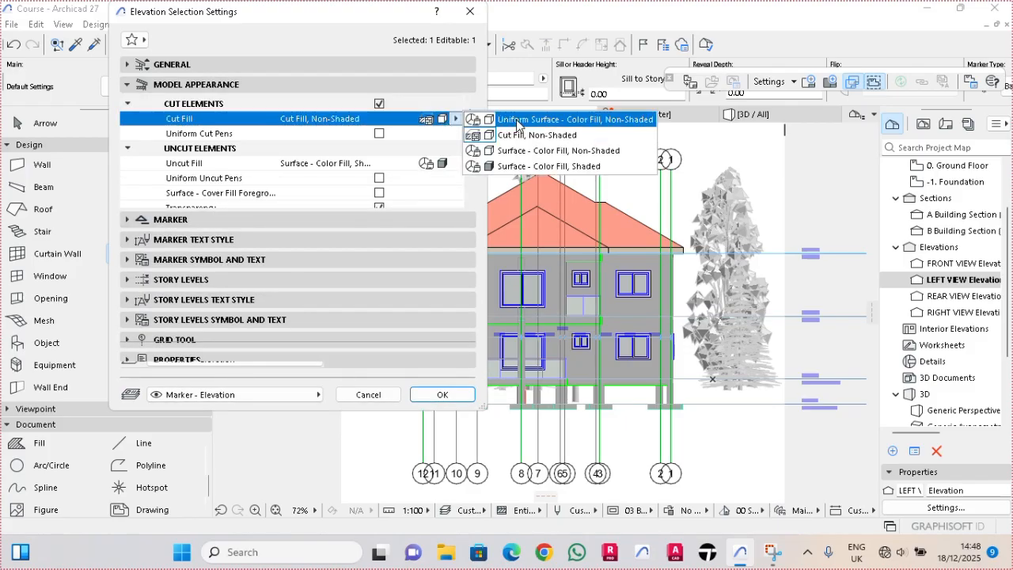
{"action": "left_click", "coordinate": [518, 119]}
{"action": "left_click", "coordinate": [443, 178]}
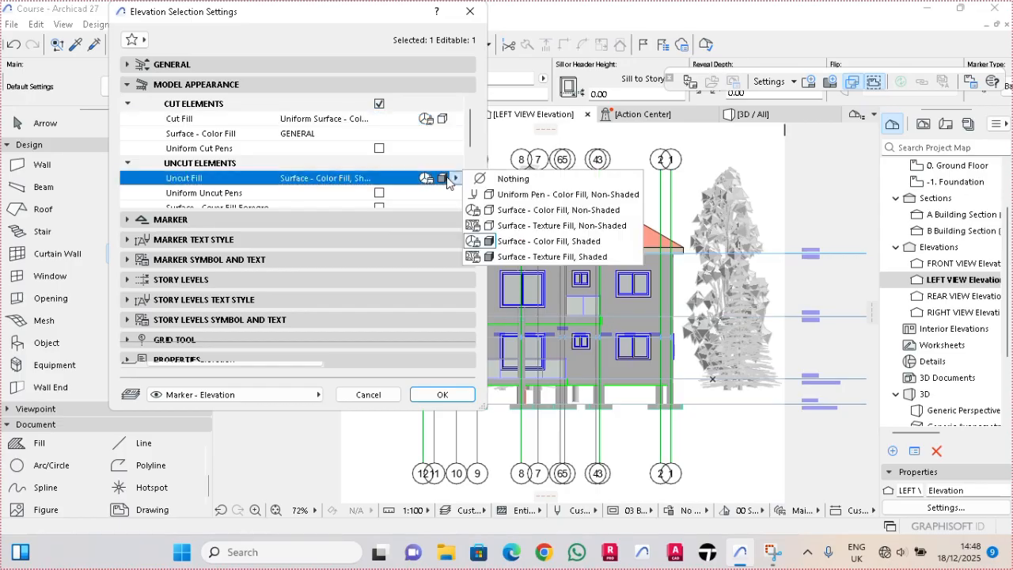
{"action": "left_click", "coordinate": [554, 194]}
- For uncut elements, enable uniform uncut pens and the surface cover fill foreground, and set the color fill to white pen 19
{"action": "left_click_drag", "start_coordinate": [473, 140], "coordinate": [469, 154]}
{"action": "left_click", "coordinate": [430, 134]}
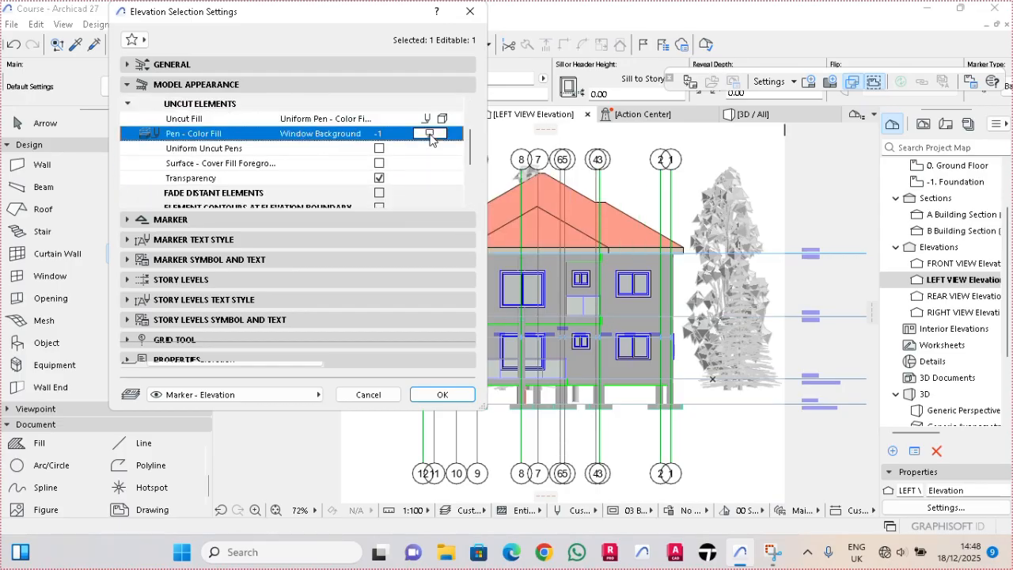
{"action": "left_click", "coordinate": [388, 150]}
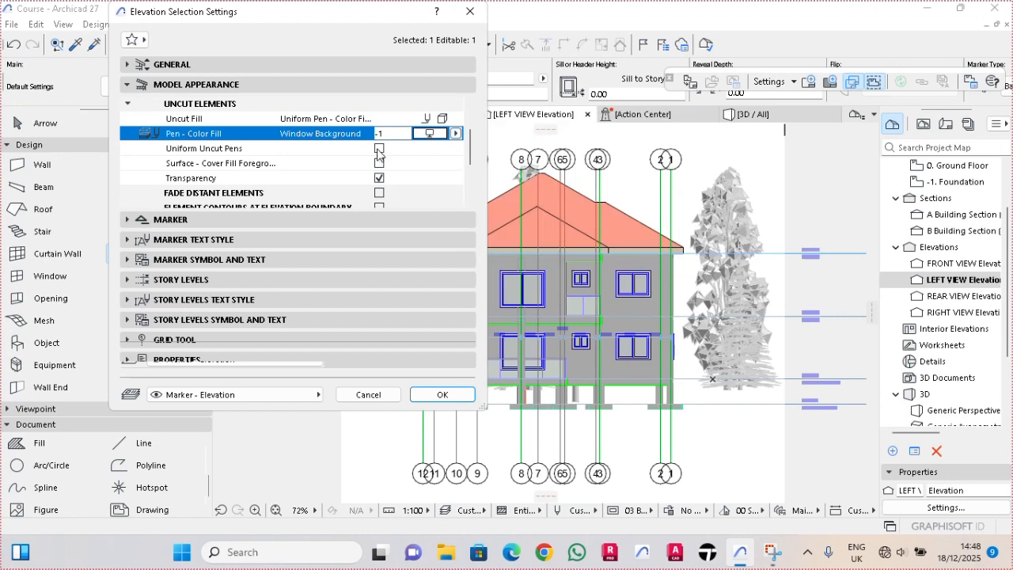
{"action": "left_click", "coordinate": [379, 149]}
{"action": "left_click", "coordinate": [380, 179]}
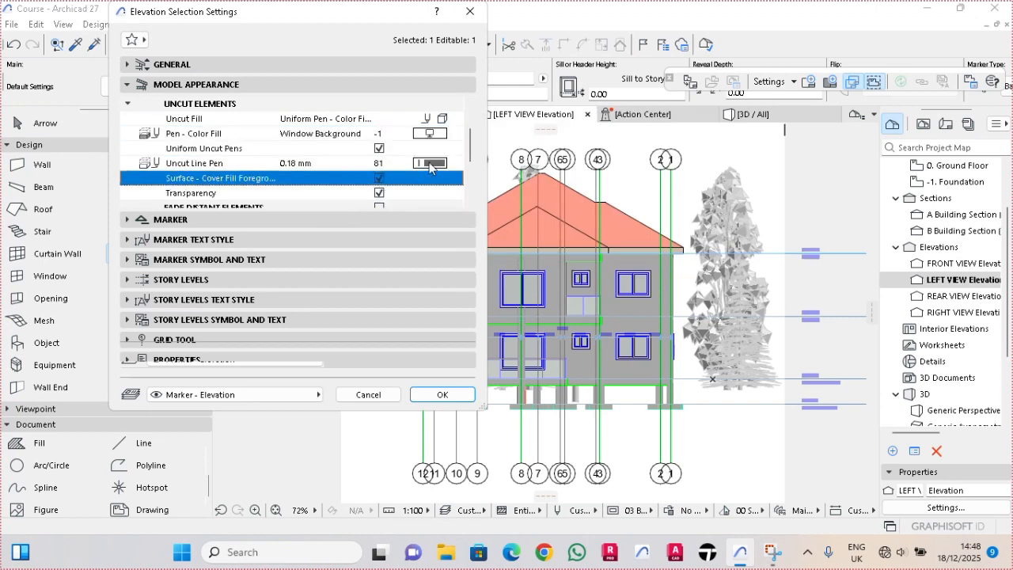
{"action": "left_click", "coordinate": [429, 134]}
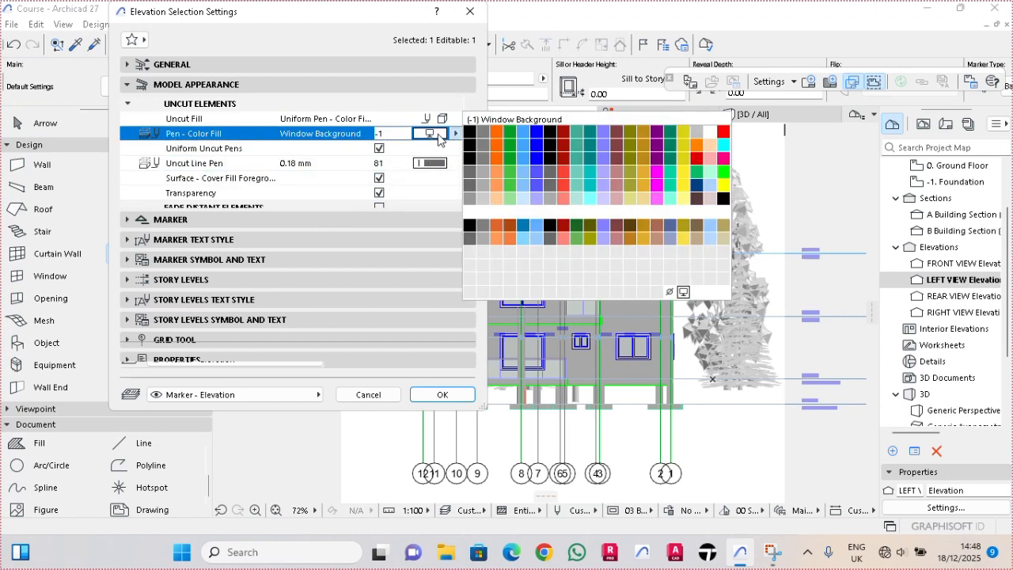
{"action": "left_click", "coordinate": [709, 134]}
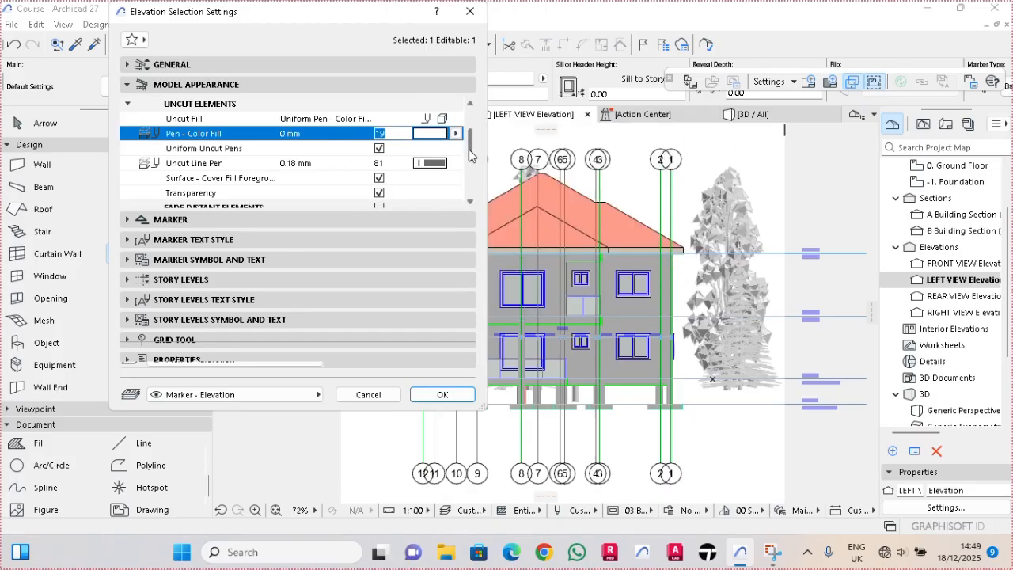
- Enable Fade Distant Elements with a Uniform Pen - Color Fill using pen 240, and apply the LEFT VIEW elevation settings
{"action": "left_click_drag", "start_coordinate": [469, 155], "coordinate": [472, 166]}
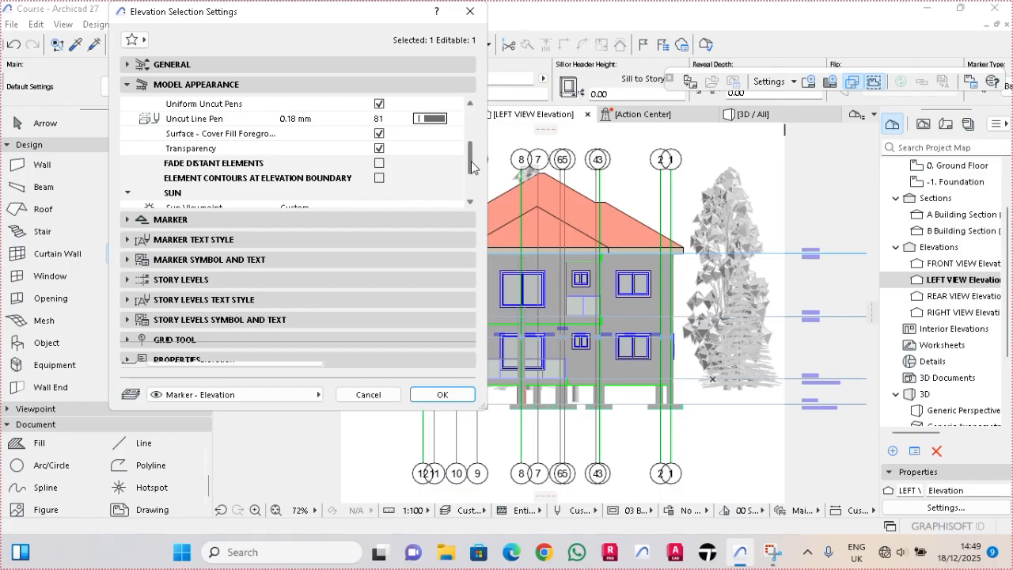
{"action": "left_click", "coordinate": [379, 163]}
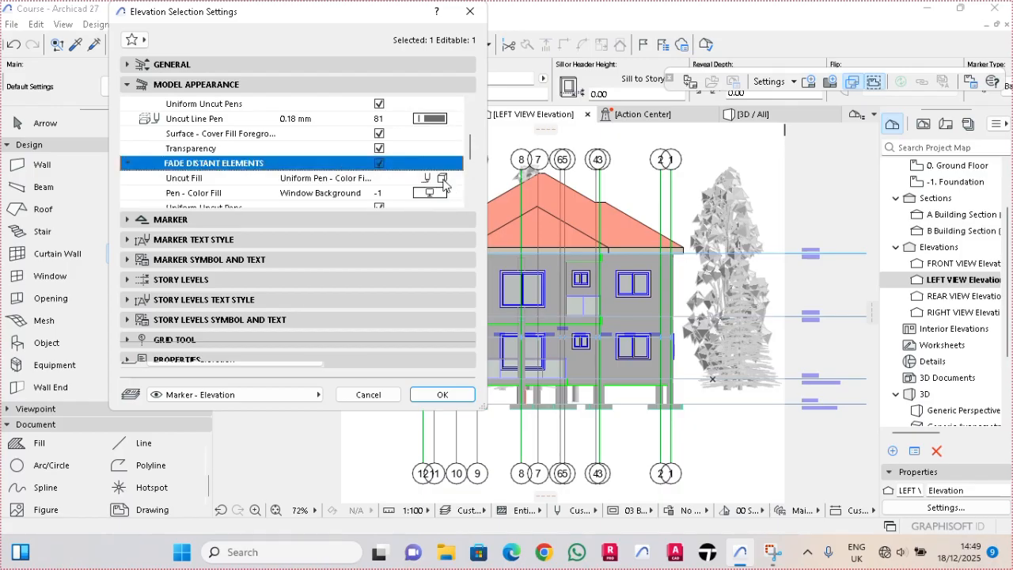
{"action": "left_click", "coordinate": [443, 179]}
{"action": "left_click", "coordinate": [522, 196]}
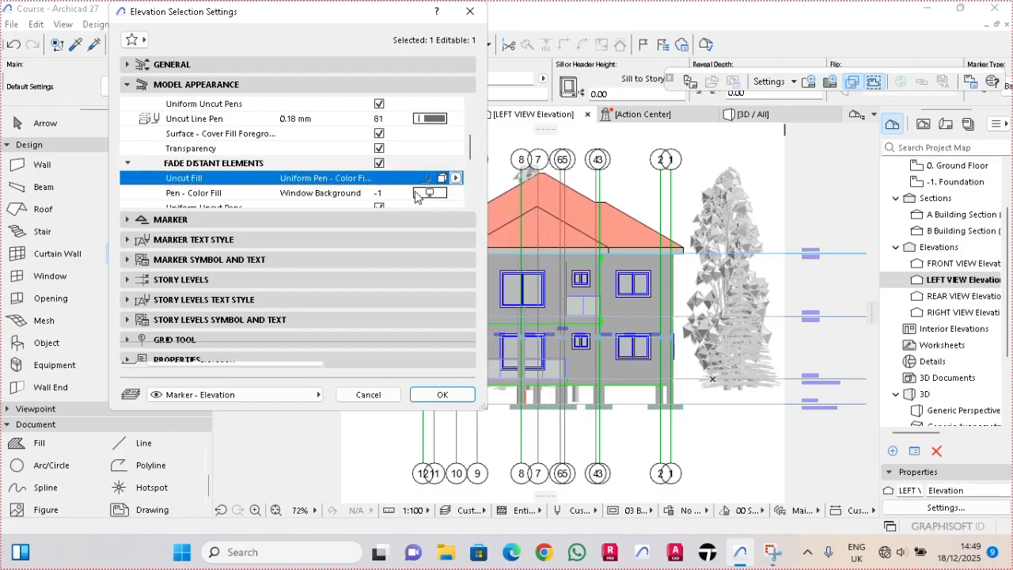
{"action": "left_click", "coordinate": [428, 193]}
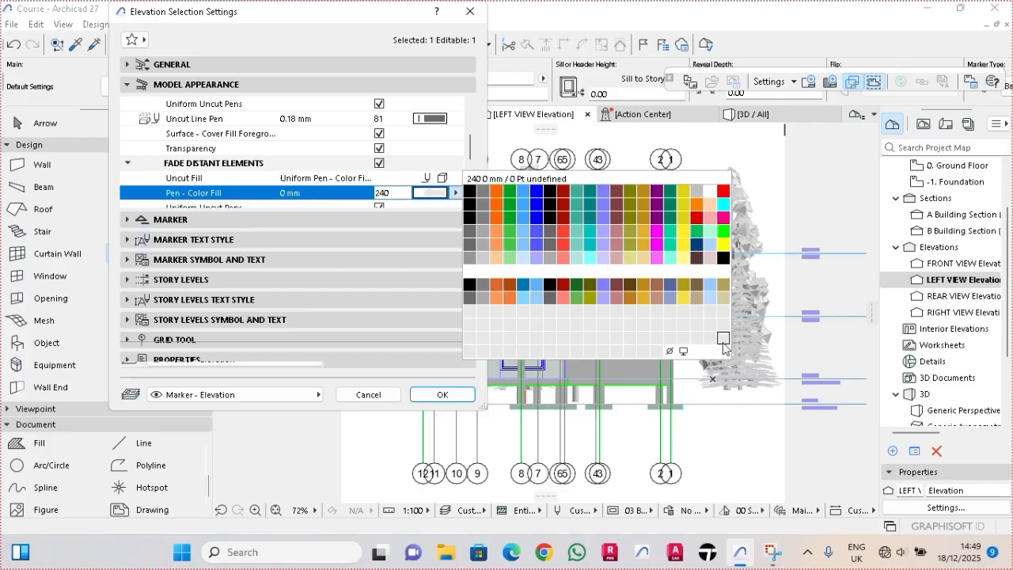
{"action": "left_click", "coordinate": [723, 340]}
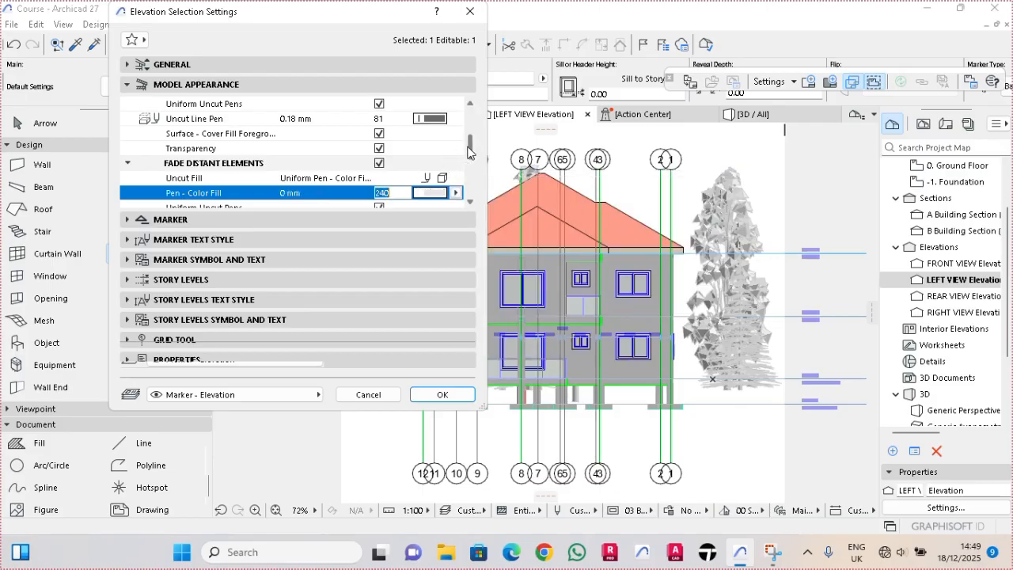
{"action": "left_click_drag", "start_coordinate": [469, 152], "coordinate": [468, 170]}
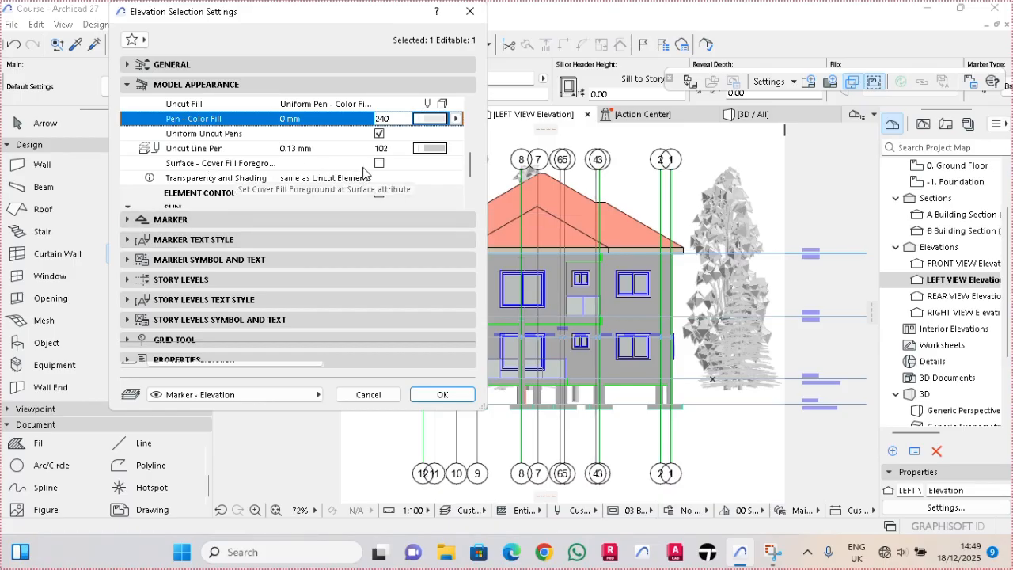
{"action": "left_click", "coordinate": [443, 395]}
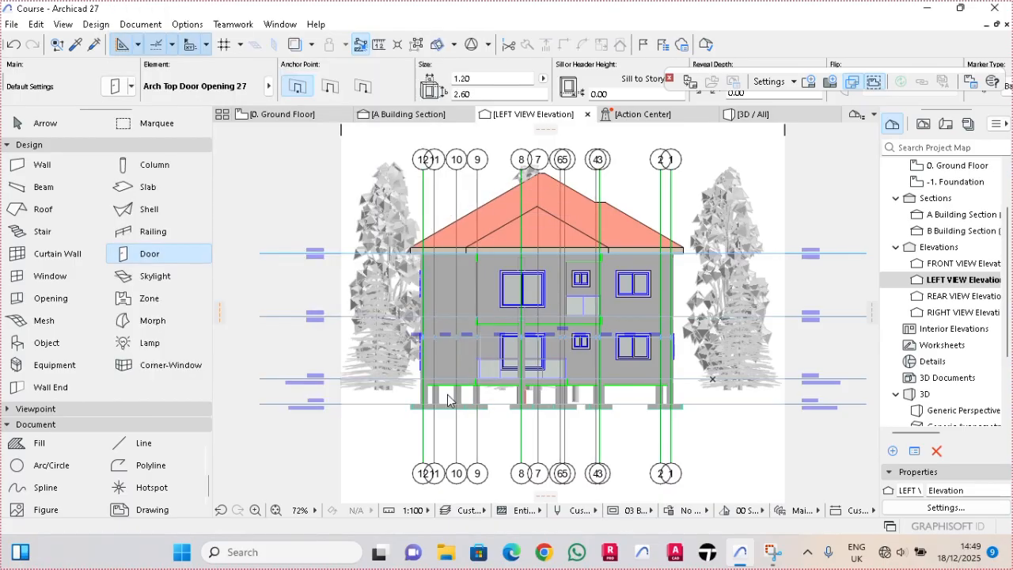
- Select all the grid lines in the LEFT VIEW elevation and delete them
{"action": "scroll", "coordinate": [592, 348], "scroll_direction": "up", "scroll_amount": 1}
{"action": "middle_click_drag", "start_coordinate": [593, 348], "coordinate": [616, 307]}
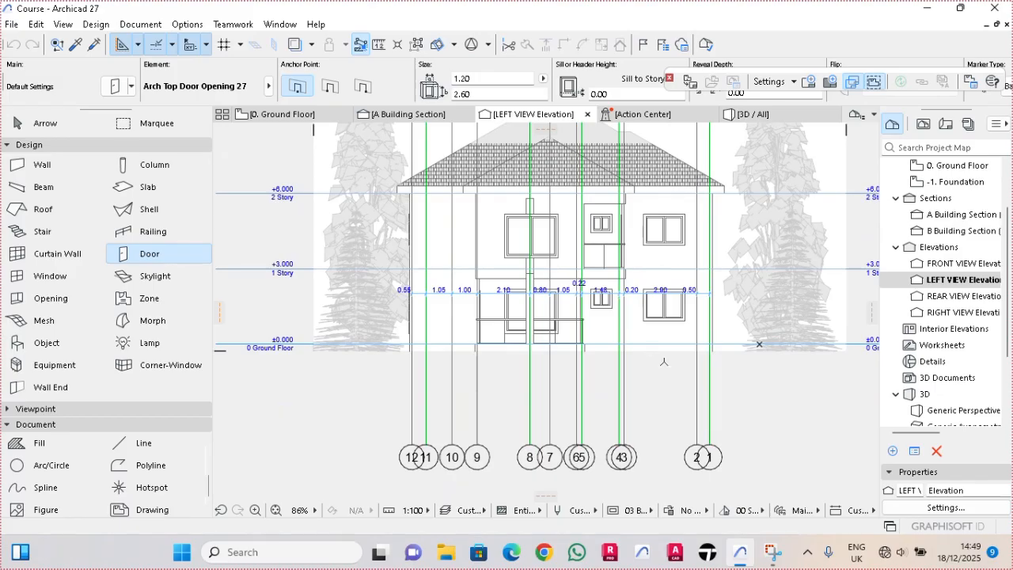
{"action": "key", "text": "Escape"}
{"action": "left_click", "coordinate": [738, 411]}
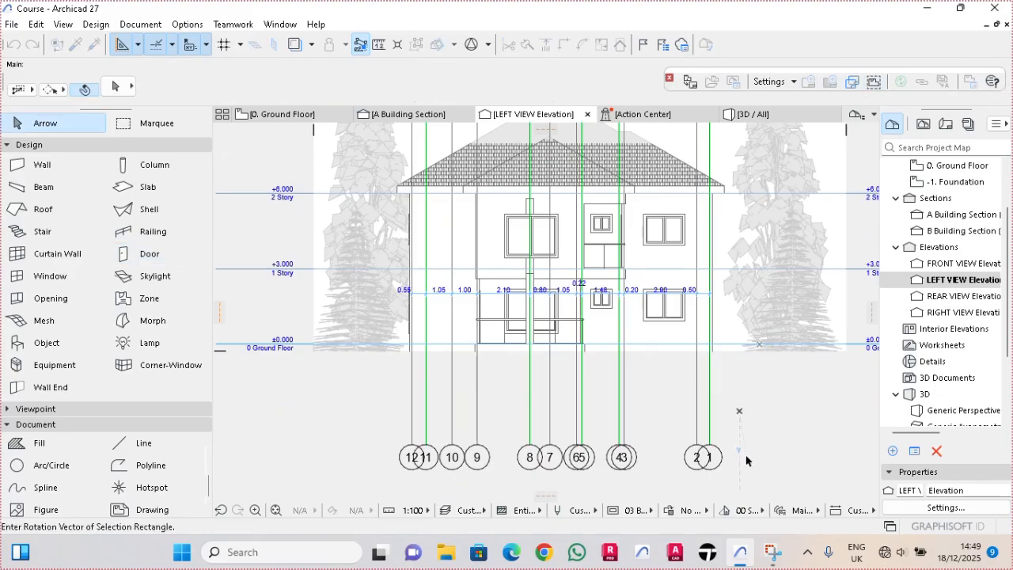
{"action": "left_click", "coordinate": [745, 465]}
{"action": "left_click", "coordinate": [355, 480]}
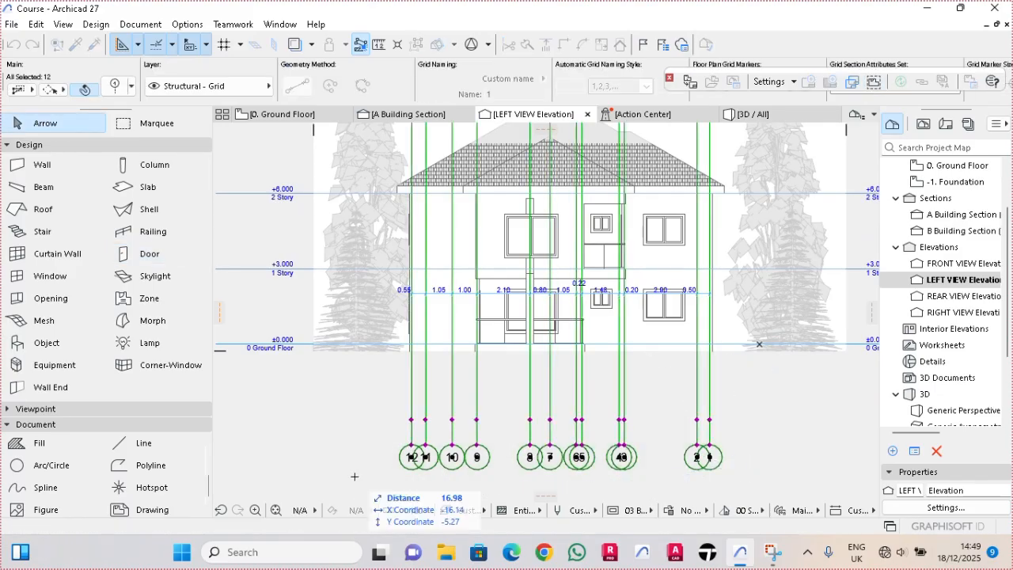
{"action": "key", "text": "Escape"}
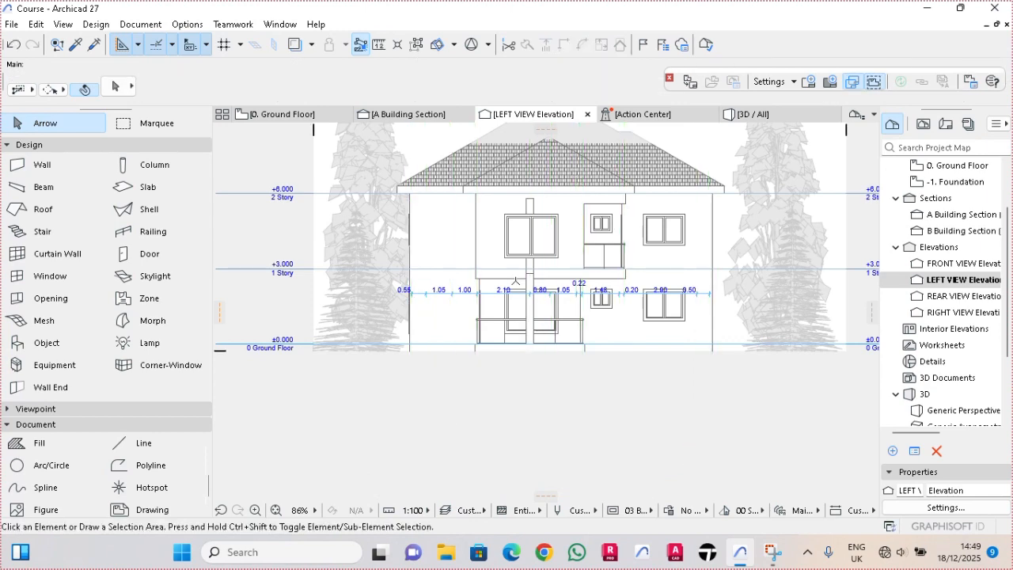
- Examine the LEFT VIEW elevation's slab edges, windows and balcony, and check which layer the column crossing the large windows is on
{"action": "scroll", "coordinate": [516, 283], "scroll_direction": "up", "scroll_amount": 3}
{"action": "middle_click_drag", "start_coordinate": [532, 320], "coordinate": [516, 391]}
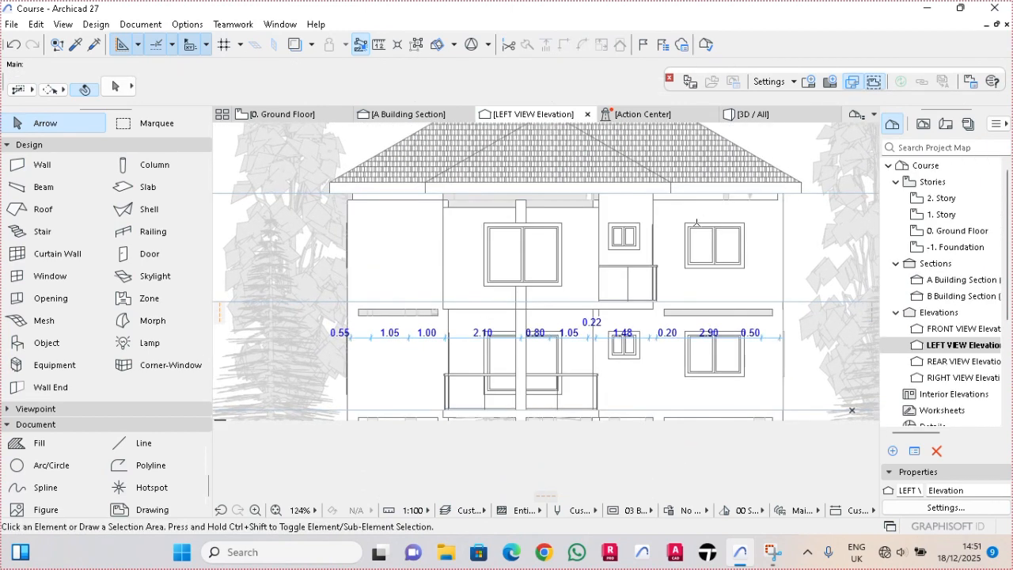
{"action": "middle_click_drag", "start_coordinate": [705, 219], "coordinate": [689, 238]}
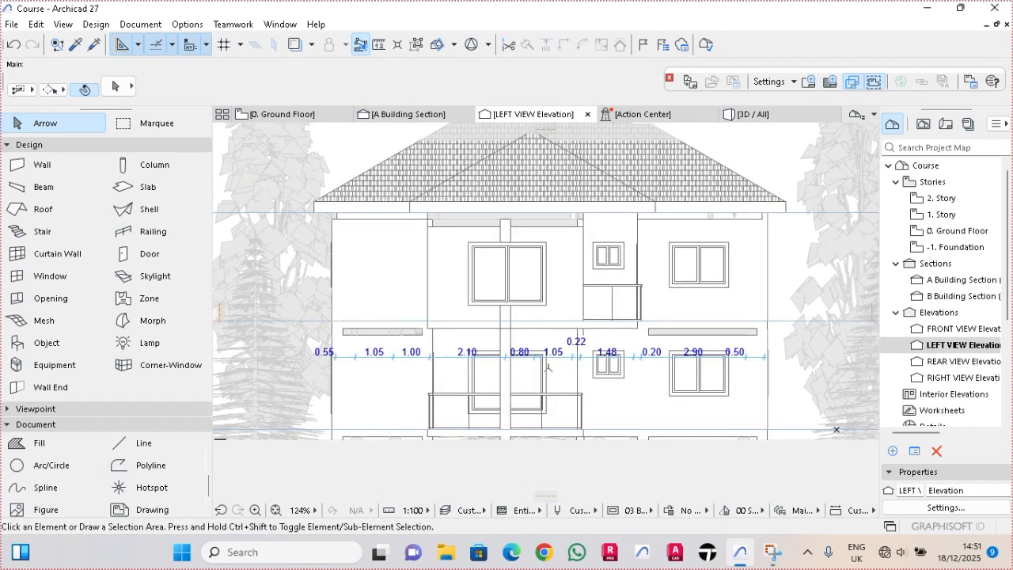
{"action": "scroll", "coordinate": [665, 337], "scroll_direction": "up", "scroll_amount": 1}
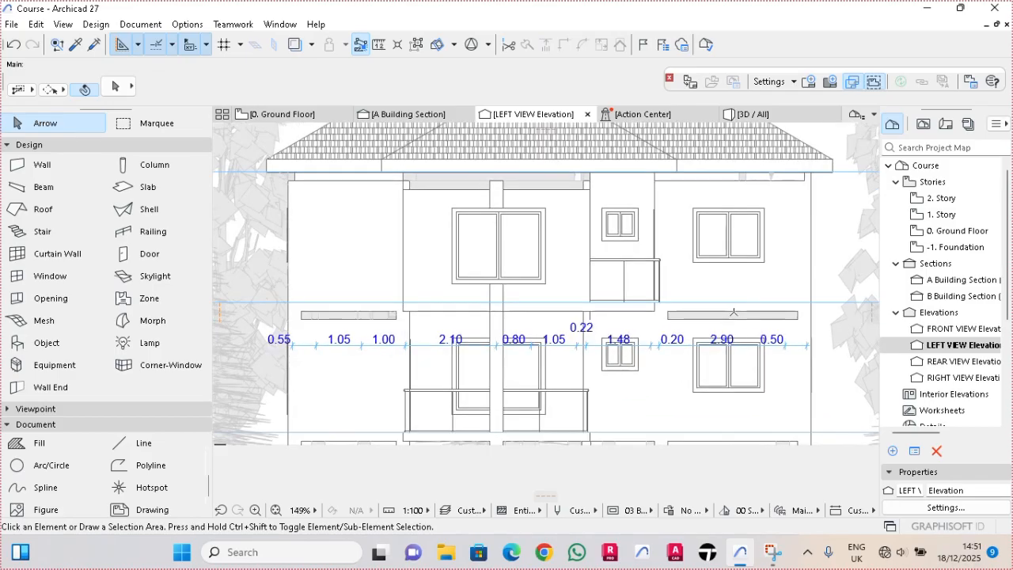
{"action": "middle_click_drag", "start_coordinate": [430, 315], "coordinate": [431, 330]}
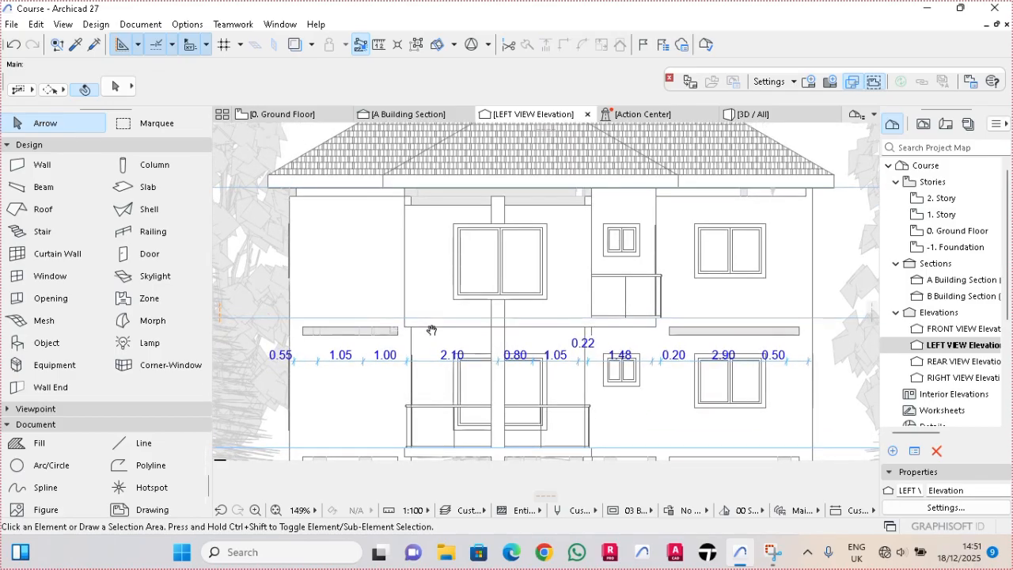
{"action": "scroll", "coordinate": [501, 236], "scroll_direction": "up", "scroll_amount": 2}
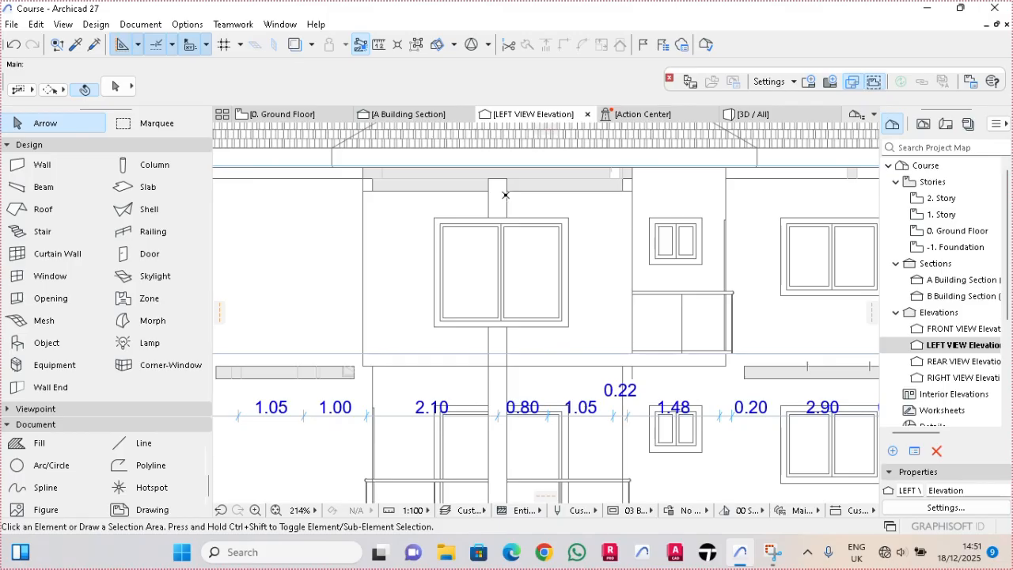
{"action": "left_click", "coordinate": [505, 194]}
{"action": "scroll", "coordinate": [505, 197], "scroll_direction": "down", "scroll_amount": 2}
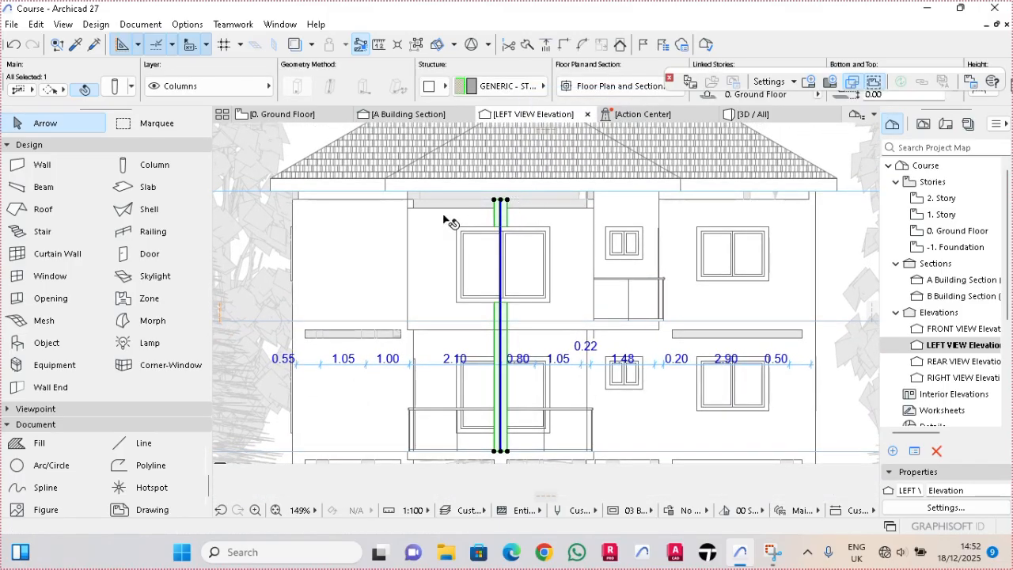
{"action": "left_click", "coordinate": [438, 257]}
- Open the model views layer settings
{"action": "left_click", "coordinate": [187, 25]}
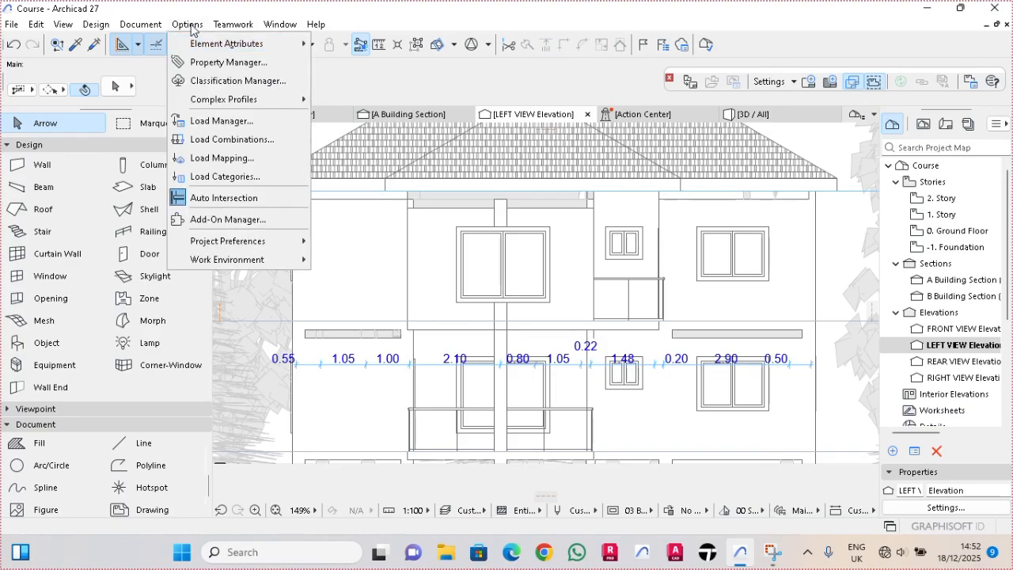
{"action": "mouse_move", "coordinate": [237, 43]}
{"action": "left_click", "coordinate": [340, 43]}
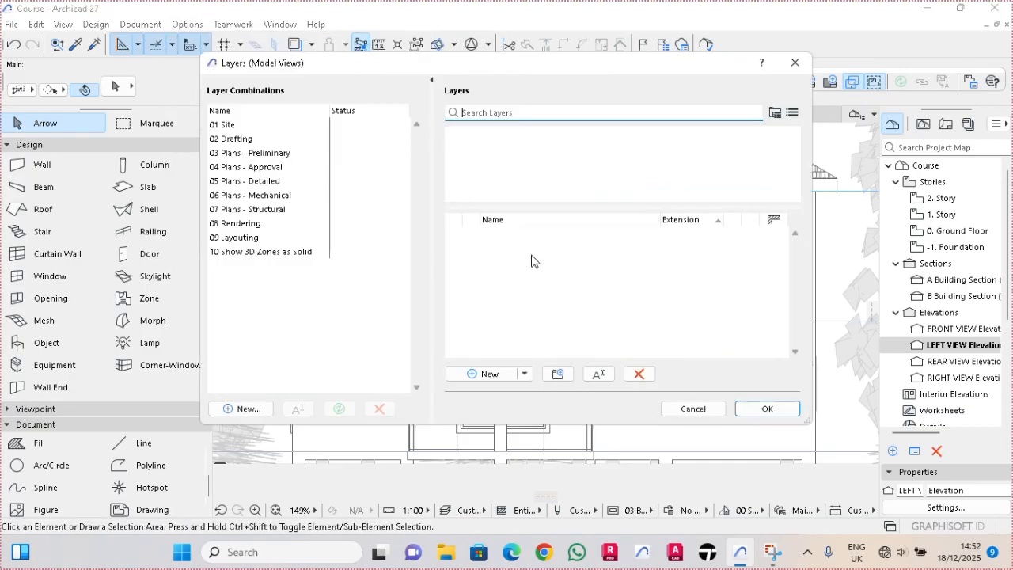
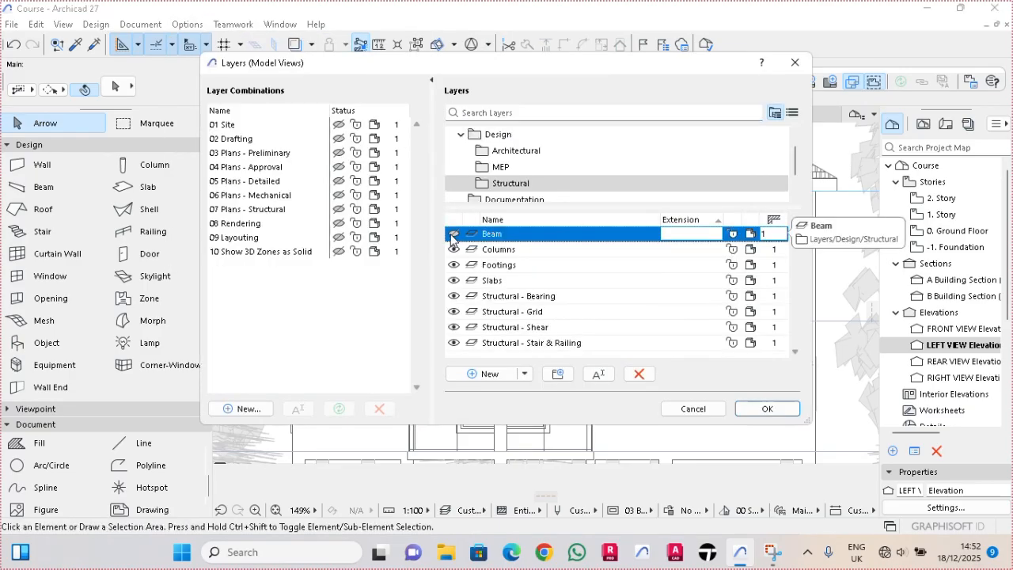
- Apply the layer settings and shorten the column crossing the large windows so its top meets the underside of the first-floor slab band
{"action": "left_click", "coordinate": [767, 408]}
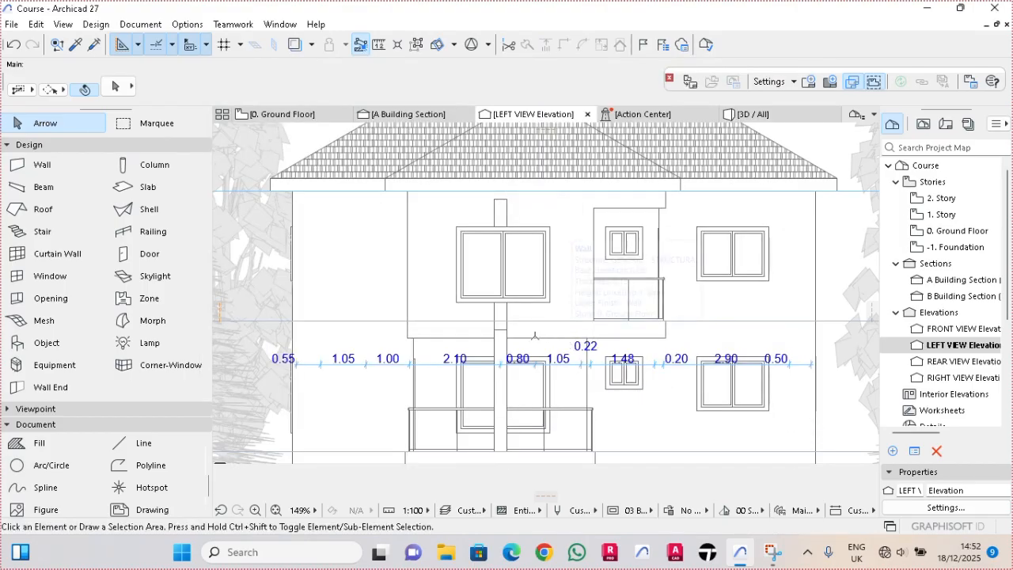
{"action": "scroll", "coordinate": [558, 341], "scroll_direction": "down", "scroll_amount": 1}
{"action": "scroll", "coordinate": [554, 313], "scroll_direction": "up", "scroll_amount": 1}
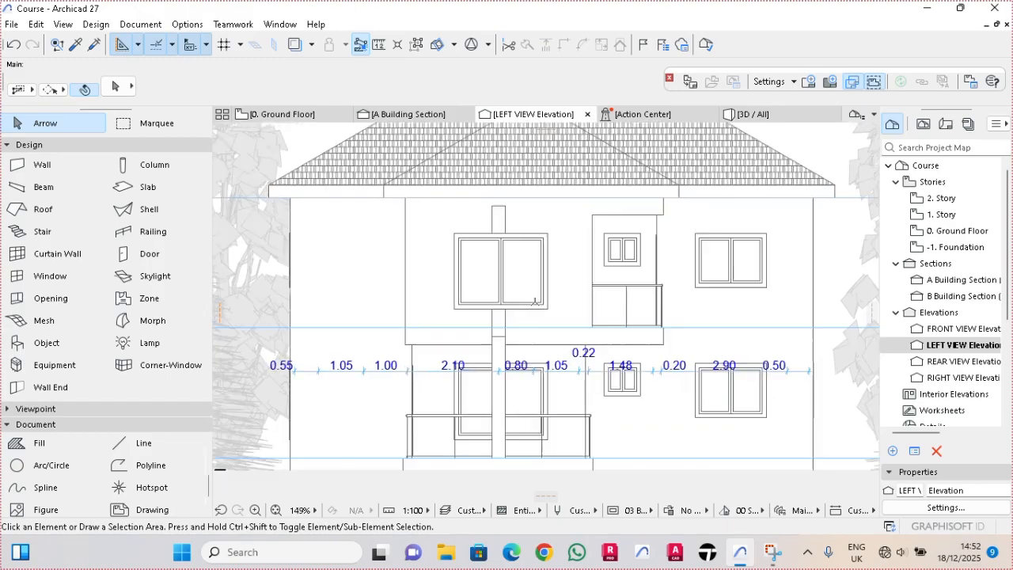
{"action": "scroll", "coordinate": [505, 353], "scroll_direction": "up", "scroll_amount": 1}
{"action": "left_click", "coordinate": [504, 352]}
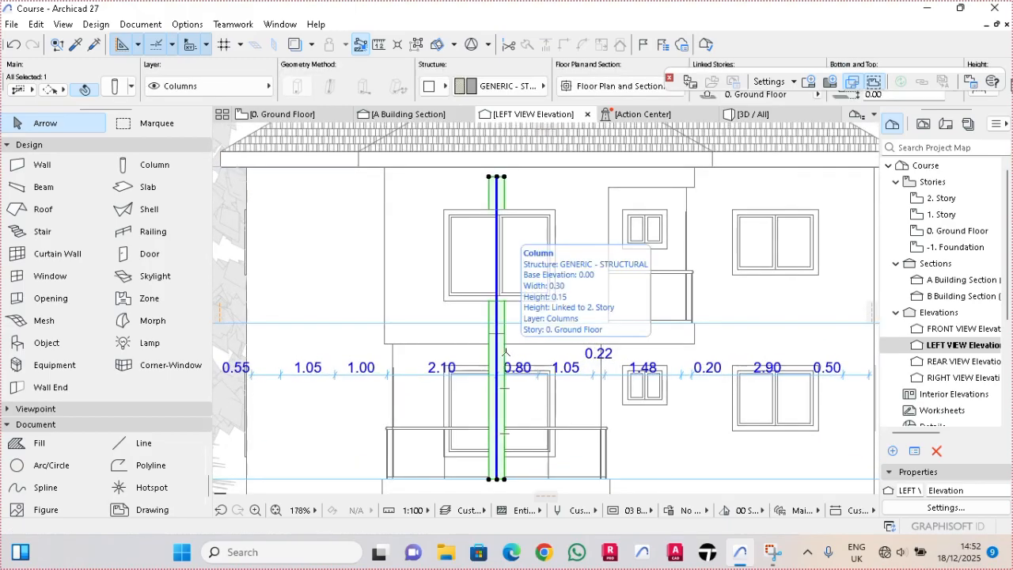
{"action": "scroll", "coordinate": [506, 303], "scroll_direction": "up", "scroll_amount": 2}
{"action": "scroll", "coordinate": [501, 300], "scroll_direction": "down", "scroll_amount": 1}
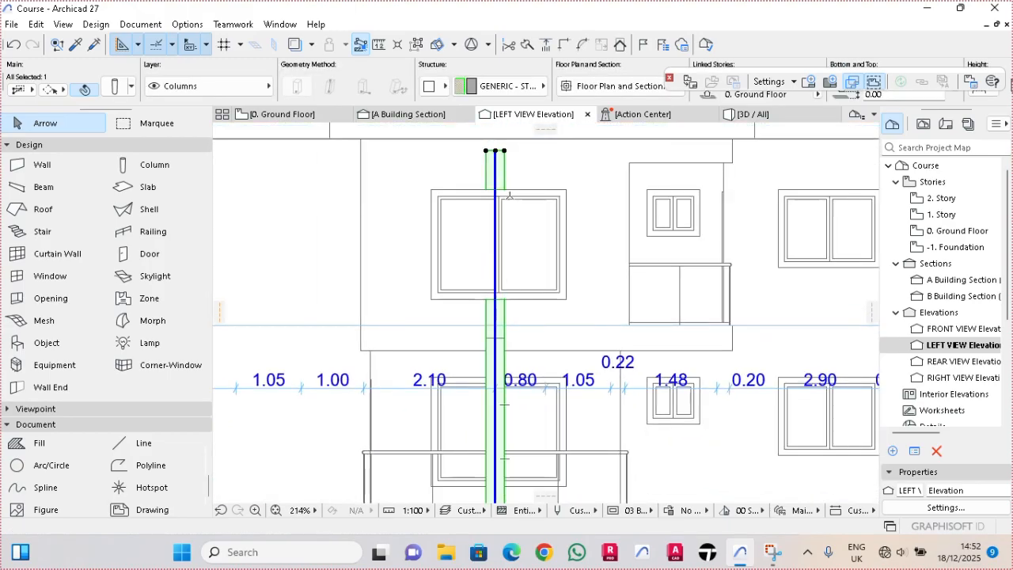
{"action": "middle_click_drag", "start_coordinate": [511, 193], "coordinate": [496, 249]}
{"action": "left_click", "coordinate": [480, 206]}
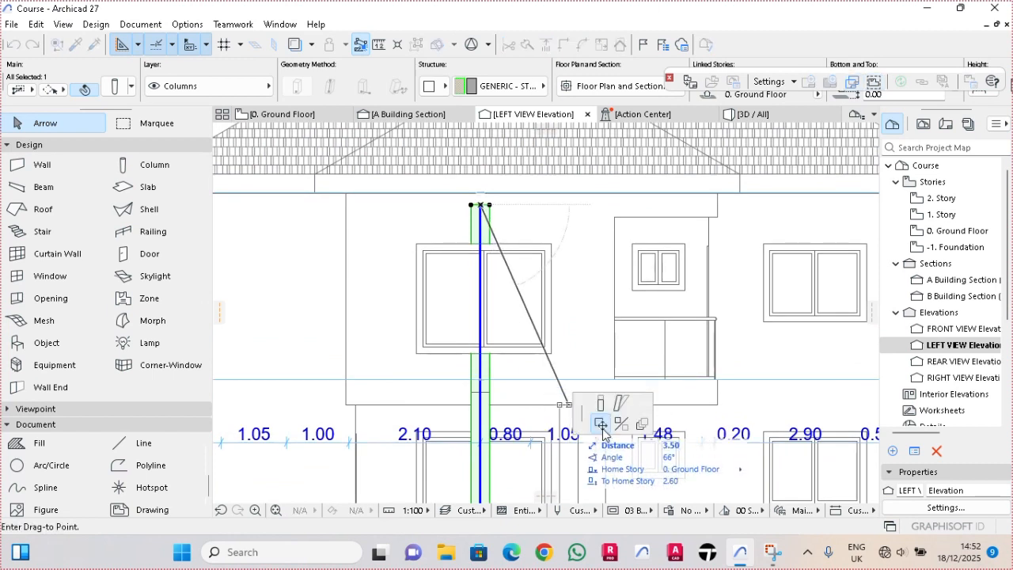
{"action": "left_click", "coordinate": [601, 403]}
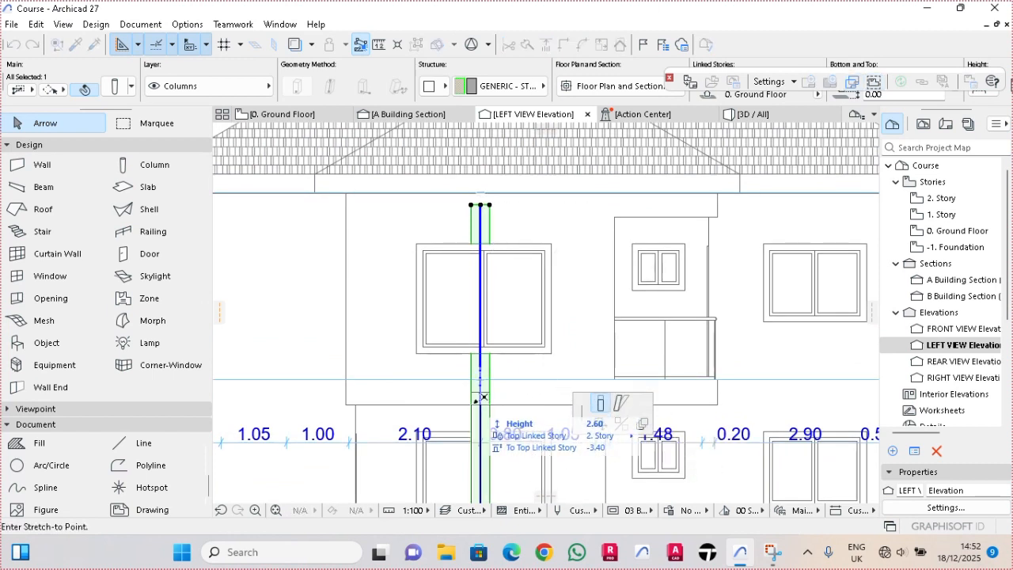
{"action": "left_click", "coordinate": [479, 404]}
{"action": "key", "text": "Escape"}
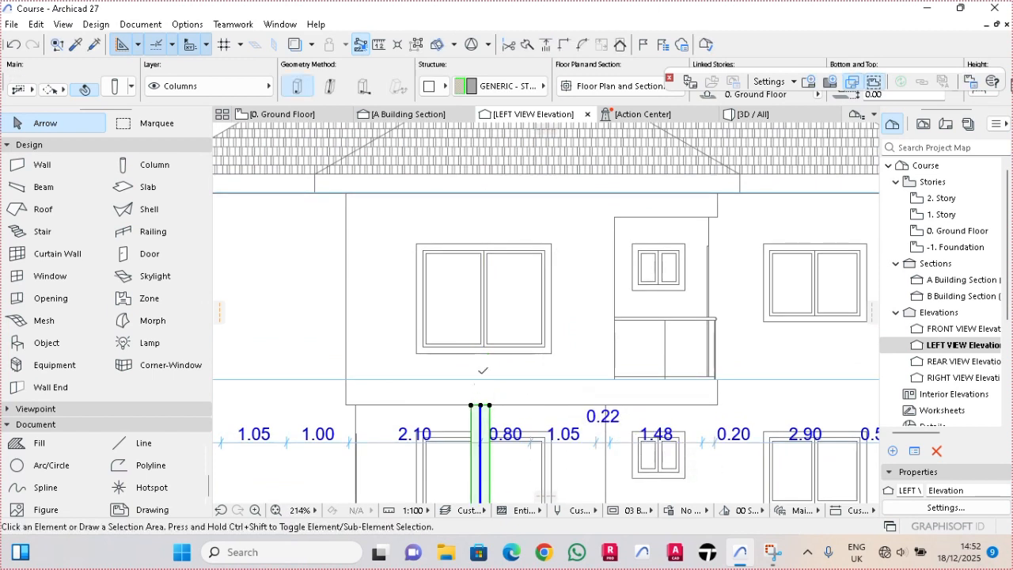
- Lower the LEFT VIEW elevation's bottom boundary below the ground floor to include the foundation walls
{"action": "scroll", "coordinate": [478, 343], "scroll_direction": "down", "scroll_amount": 3}
{"action": "scroll", "coordinate": [478, 343], "scroll_direction": "down", "scroll_amount": 3}
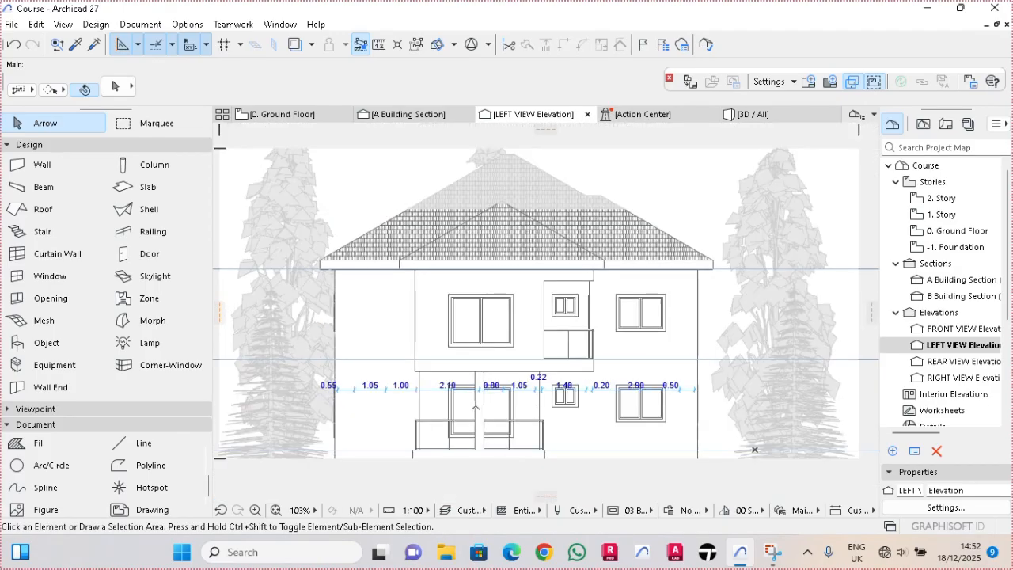
{"action": "middle_click_drag", "start_coordinate": [475, 405], "coordinate": [455, 395]}
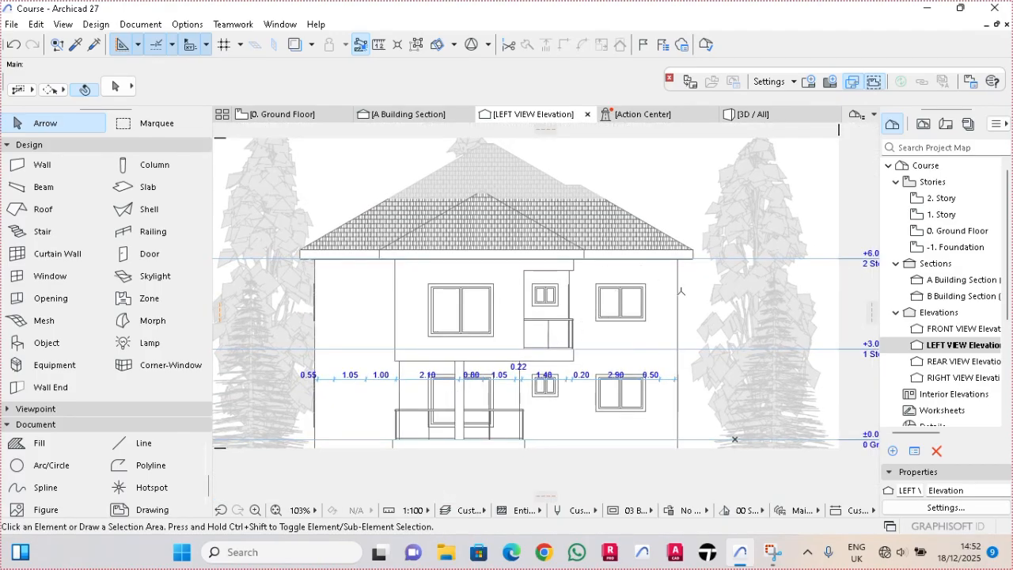
{"action": "scroll", "coordinate": [665, 467], "scroll_direction": "up", "scroll_amount": 1}
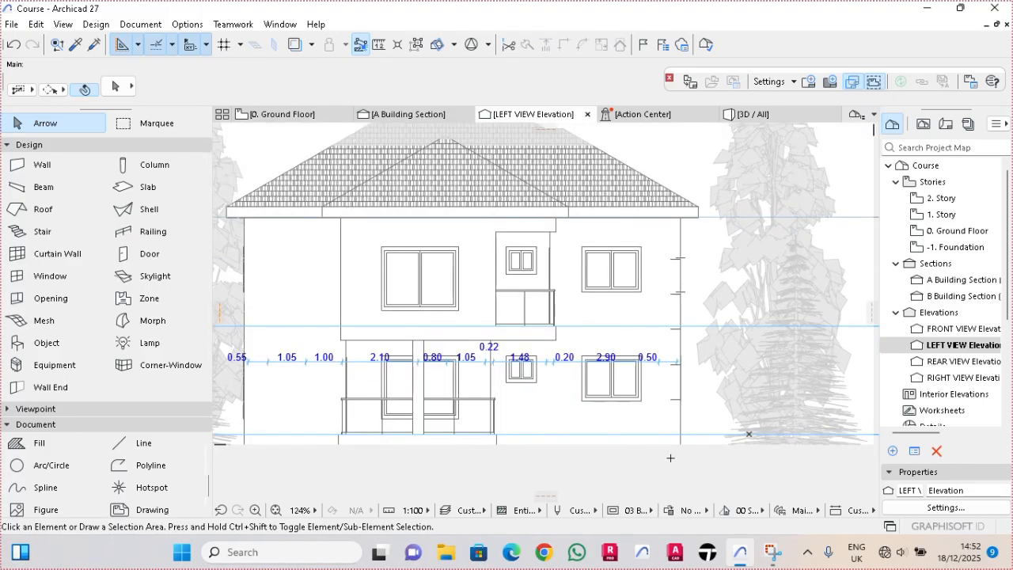
{"action": "left_click_drag", "start_coordinate": [685, 447], "coordinate": [695, 475]}
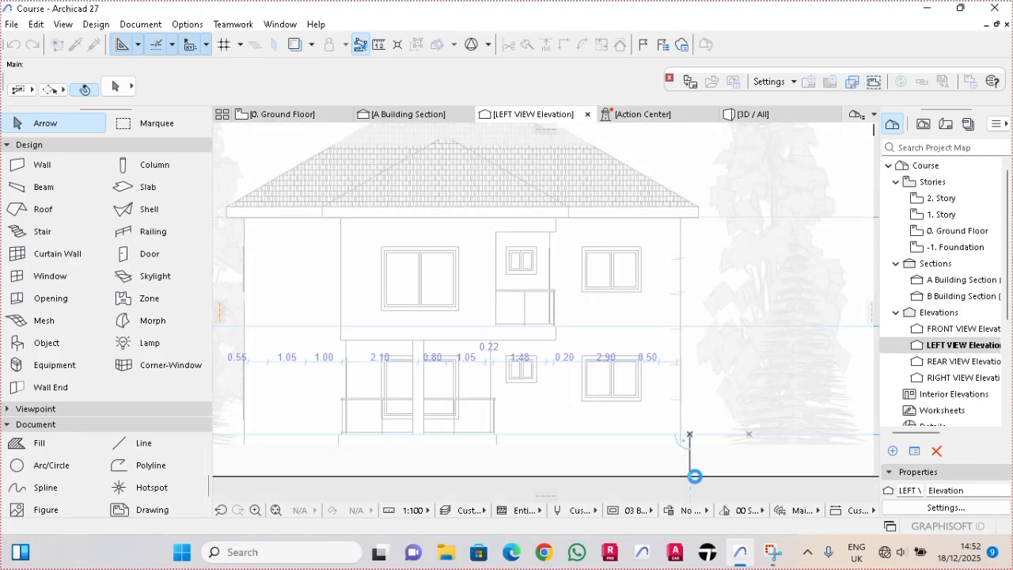
- Draw a horizontal ground line about 20 m long at the top of the foundation walls, spanning the building and both trees
{"action": "left_click", "coordinate": [130, 443]}
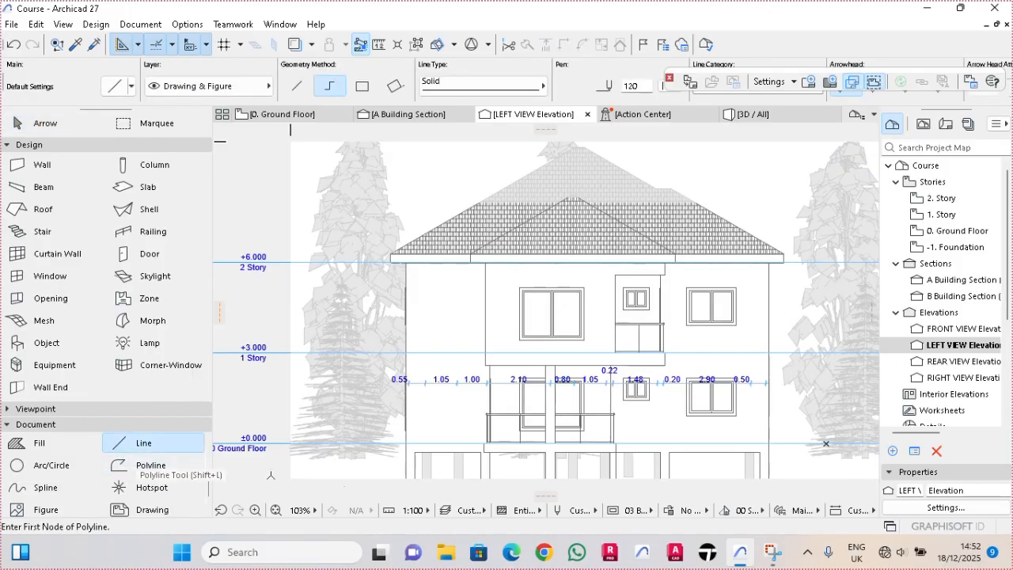
{"action": "scroll", "coordinate": [396, 474], "scroll_direction": "up", "scroll_amount": 3}
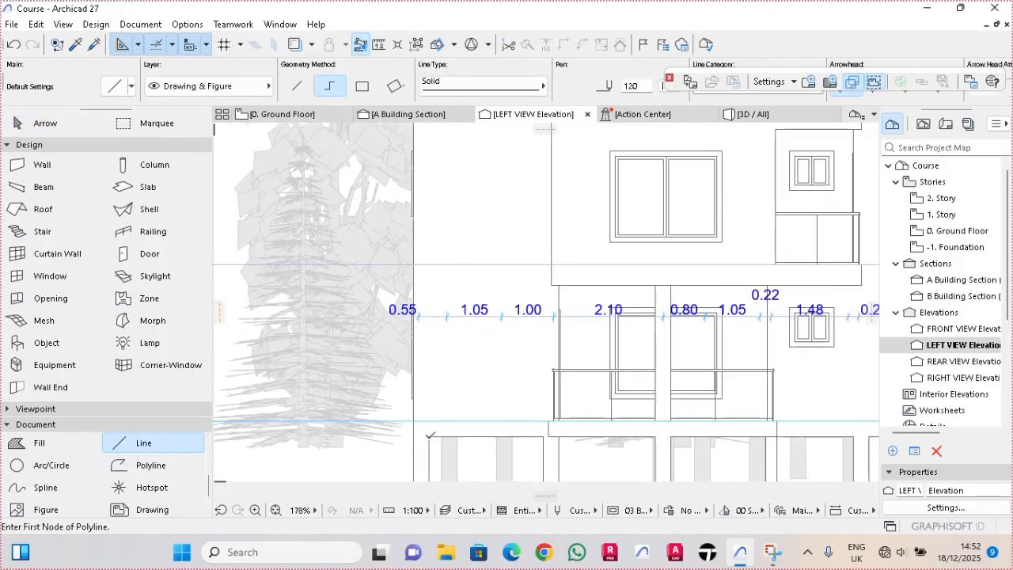
{"action": "scroll", "coordinate": [430, 435], "scroll_direction": "down", "scroll_amount": 2}
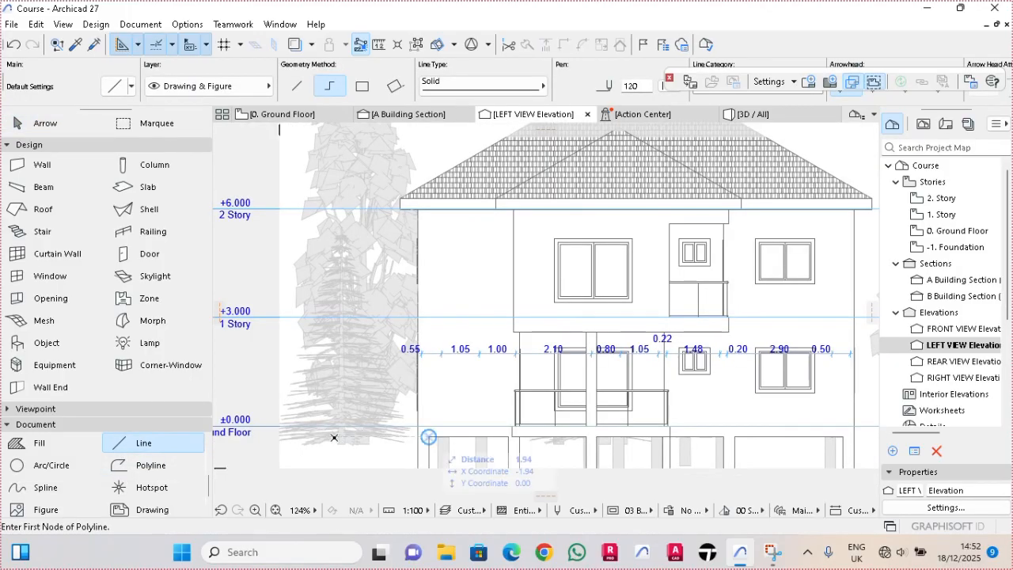
{"action": "left_click", "coordinate": [428, 437]}
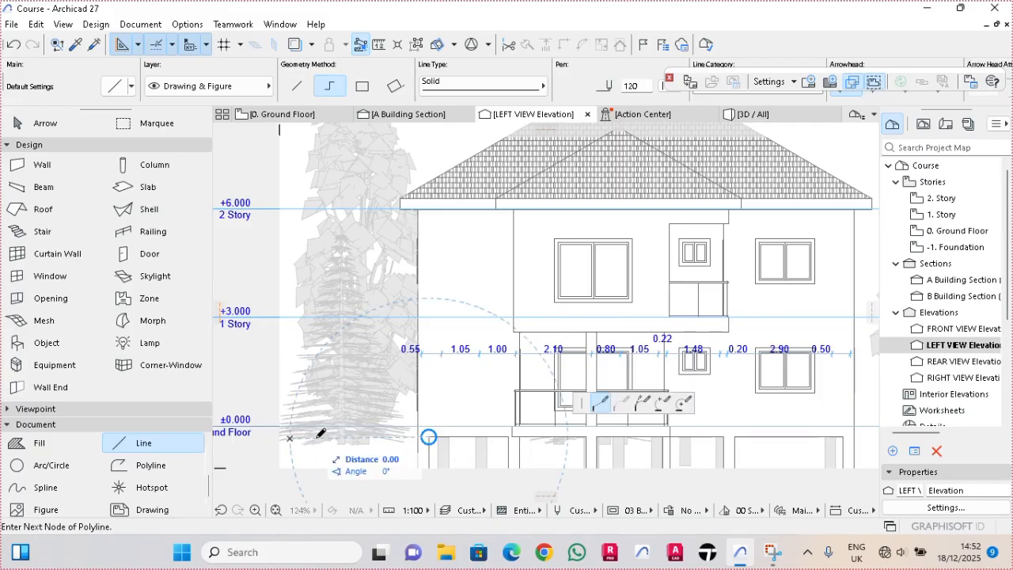
{"action": "scroll", "coordinate": [522, 441], "scroll_direction": "down", "scroll_amount": 3}
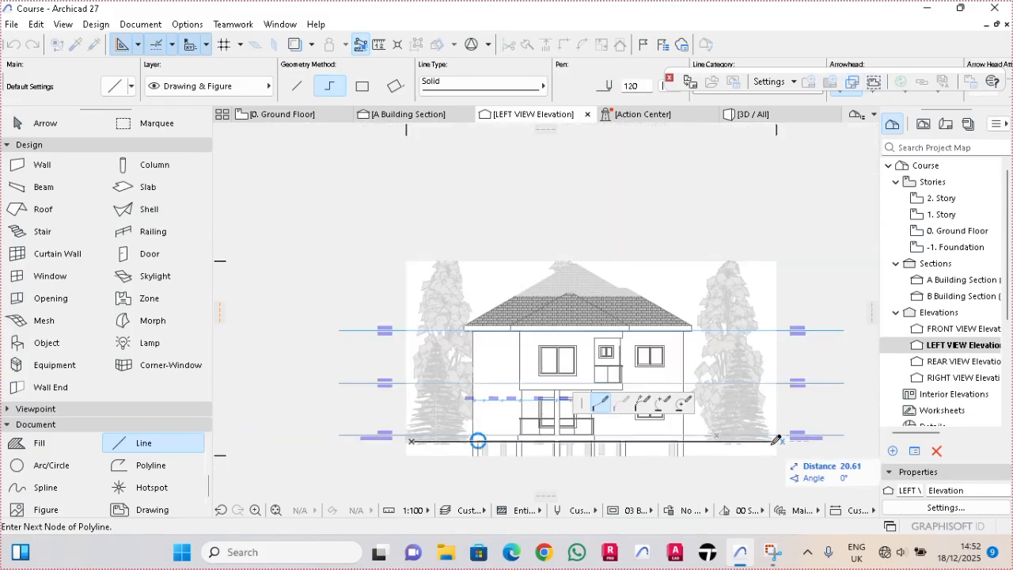
{"action": "right_click", "coordinate": [767, 450]}
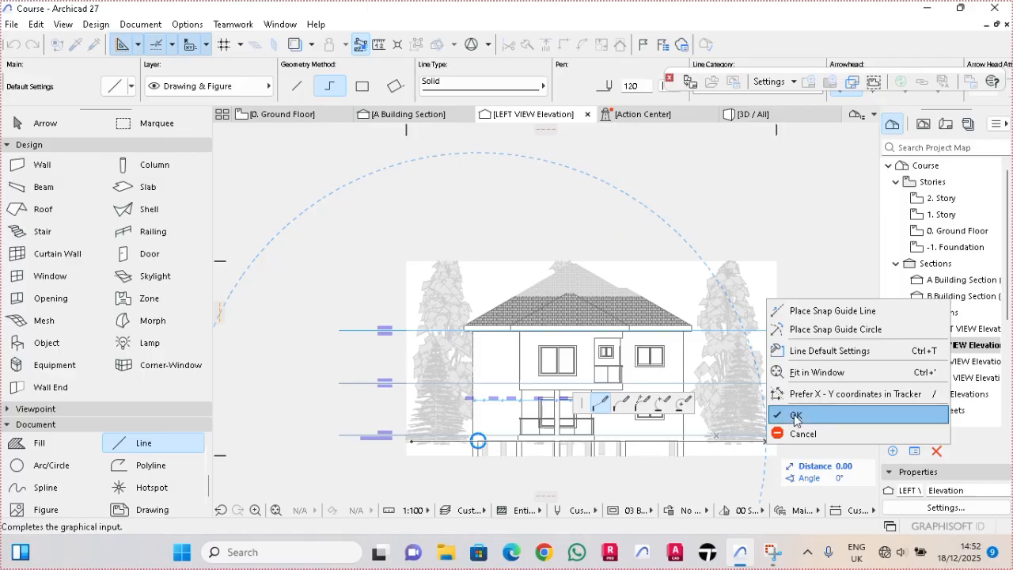
{"action": "left_click", "coordinate": [793, 414]}
- Raise the LEFT VIEW elevation's bottom boundary to the ground line so the foundations are cropped out
{"action": "scroll", "coordinate": [622, 384], "scroll_direction": "up", "scroll_amount": 2}
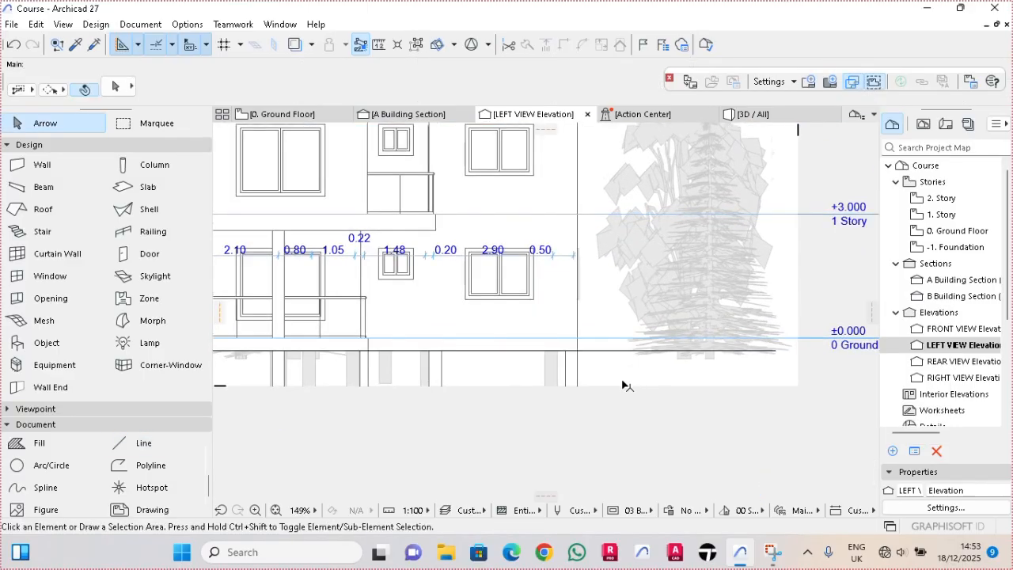
{"action": "scroll", "coordinate": [621, 384], "scroll_direction": "up", "scroll_amount": 1}
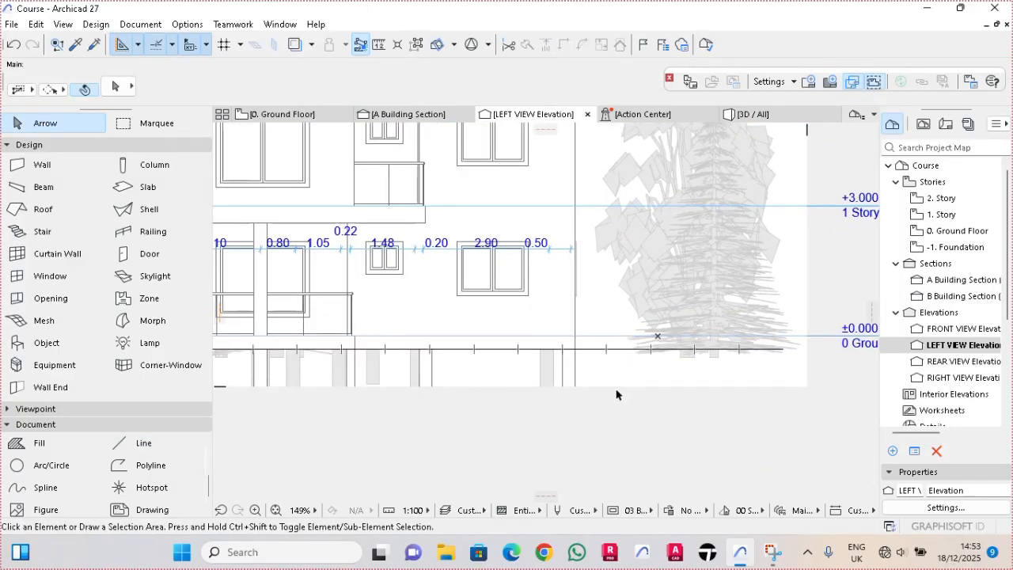
{"action": "left_click_drag", "start_coordinate": [616, 387], "coordinate": [626, 353]}
{"action": "scroll", "coordinate": [661, 401], "scroll_direction": "down", "scroll_amount": 4}
{"action": "scroll", "coordinate": [541, 336], "scroll_direction": "up", "scroll_amount": 4}
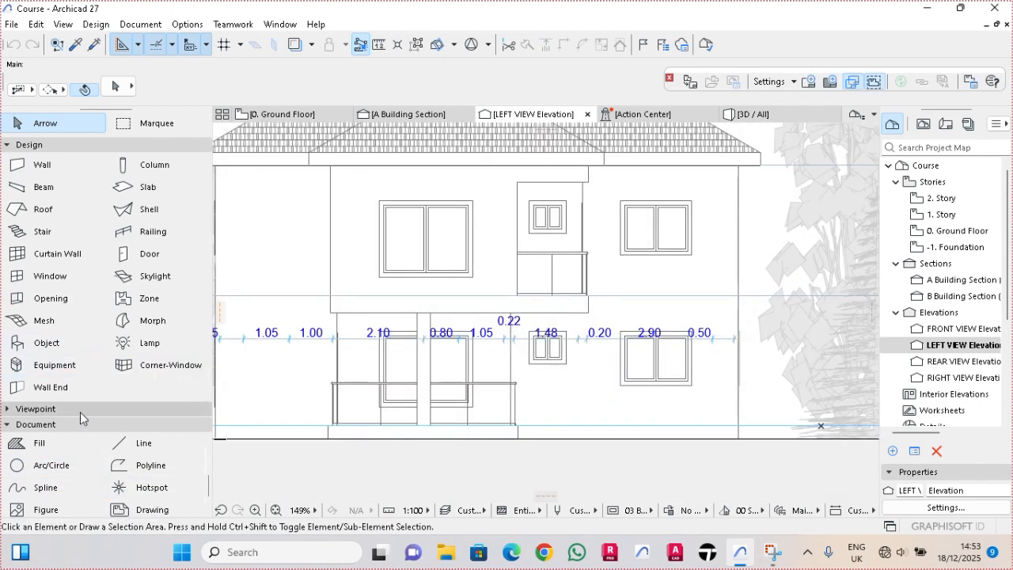
- Select all the dimensions in the LEFT VIEW elevation and delete them
{"action": "scroll", "coordinate": [99, 478], "scroll_direction": "down", "scroll_amount": 1}
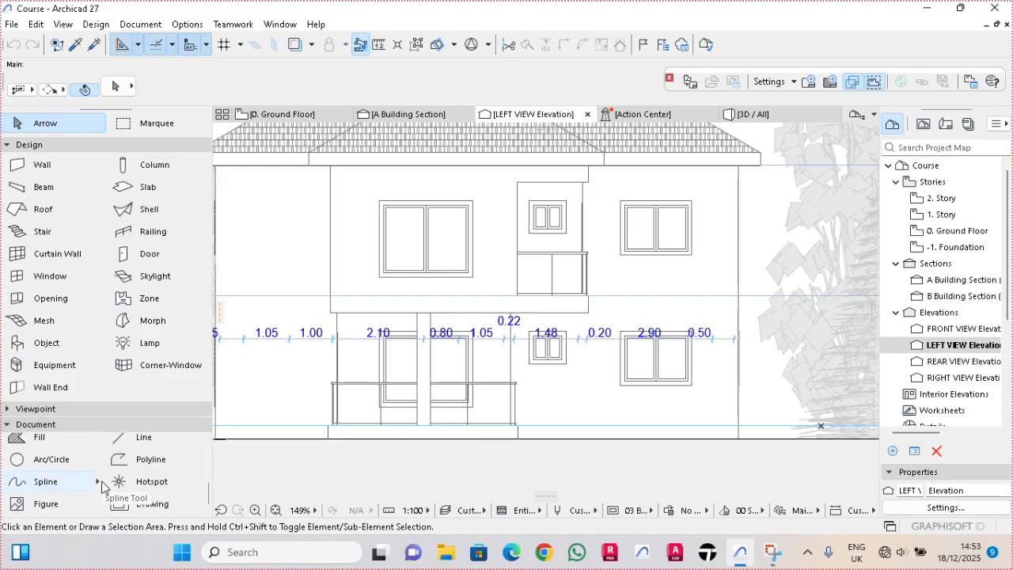
{"action": "scroll", "coordinate": [87, 475], "scroll_direction": "up", "scroll_amount": 4}
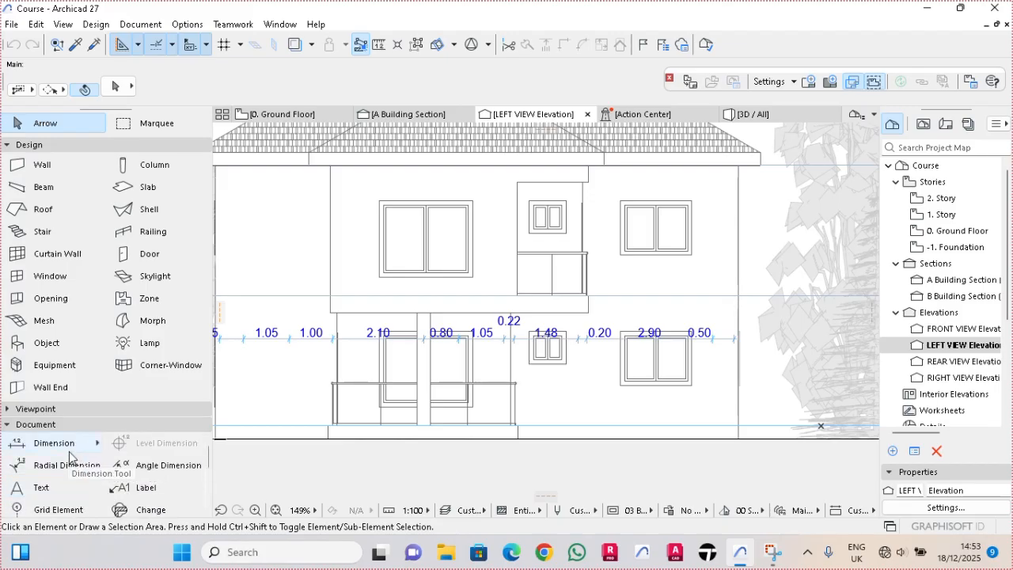
{"action": "double_click", "coordinate": [69, 449]}
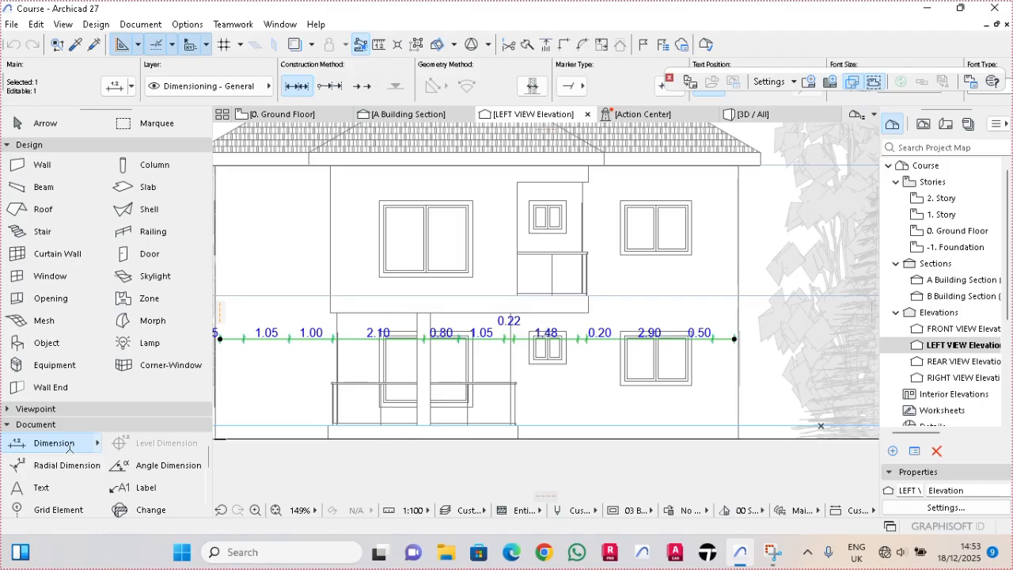
{"action": "key", "text": "Escape"}
- Select all the dimensions in the REAR VIEW elevation and delete them
{"action": "scroll", "coordinate": [79, 452], "scroll_direction": "down", "scroll_amount": 2}
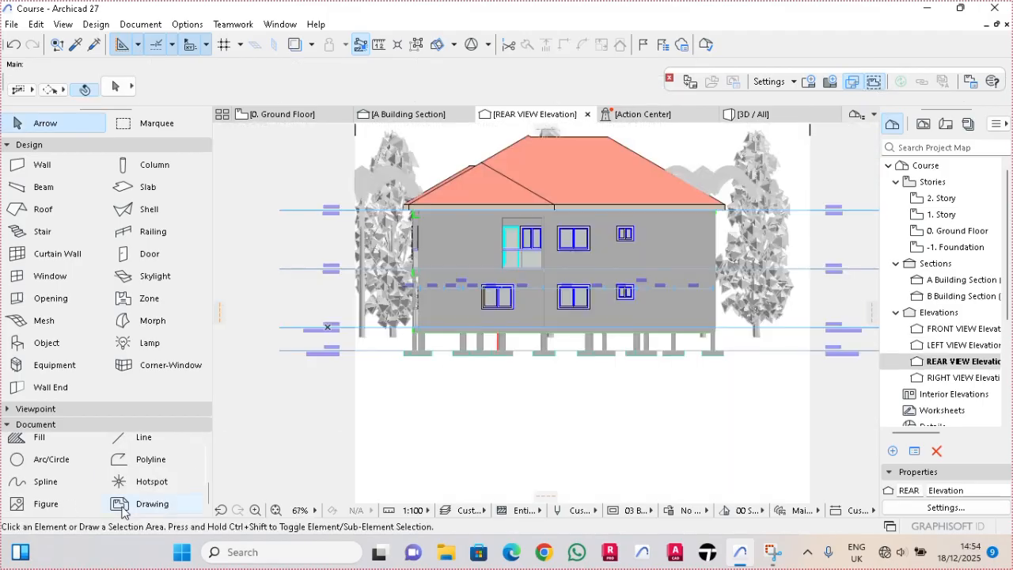
{"action": "scroll", "coordinate": [95, 498], "scroll_direction": "up", "scroll_amount": 2}
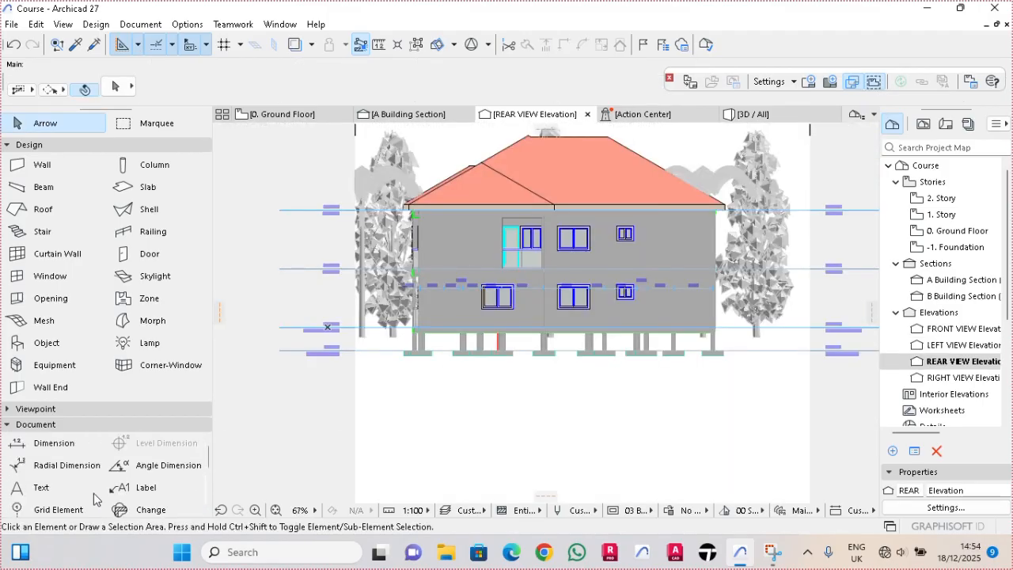
{"action": "left_click", "coordinate": [56, 447]}
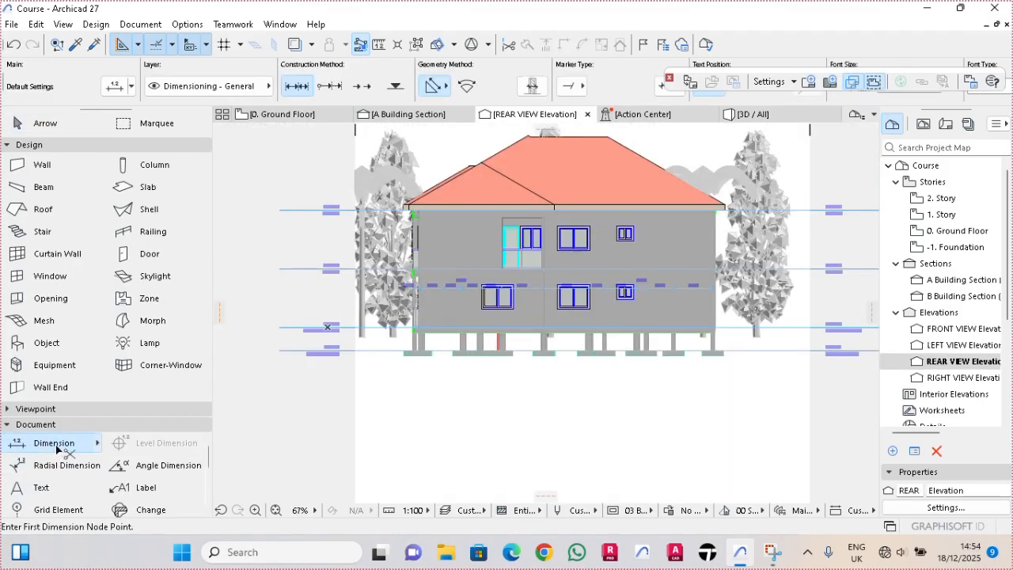
{"action": "key", "text": "ctrl+a"}
{"action": "key", "text": "Delete"}
{"action": "scroll", "coordinate": [317, 296], "scroll_direction": "up", "scroll_amount": 3}
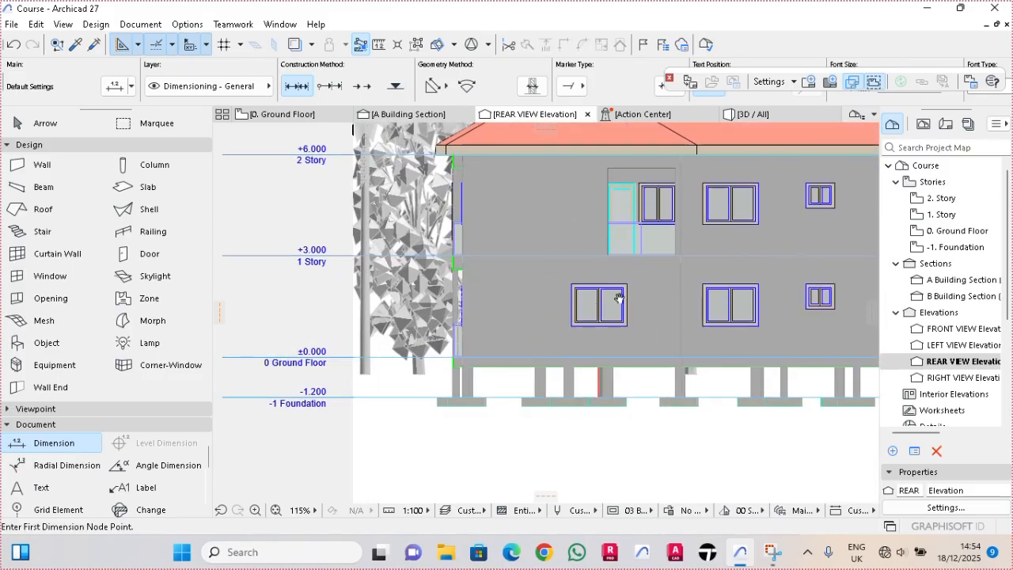
{"action": "middle_click_drag", "start_coordinate": [617, 296], "coordinate": [474, 326]}
{"action": "scroll", "coordinate": [472, 325], "scroll_direction": "down", "scroll_amount": 2}
{"action": "key", "text": "Escape"}
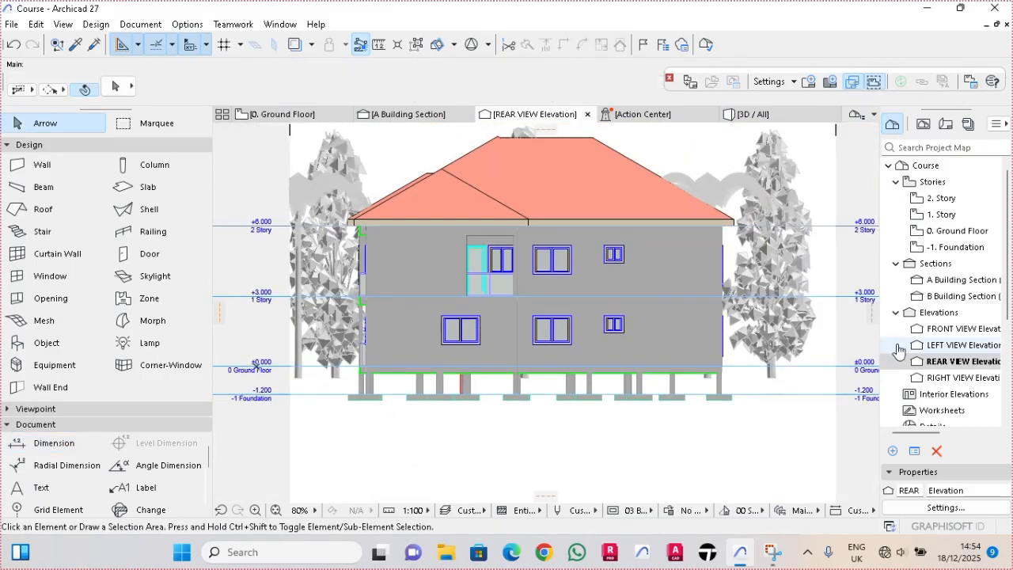
- In the REAR VIEW elevation settings, set the cut fill to Uniform Surface - Color Fill, Non-Shaded and enable Uniform Cut Pens
{"action": "right_click", "coordinate": [934, 367]}
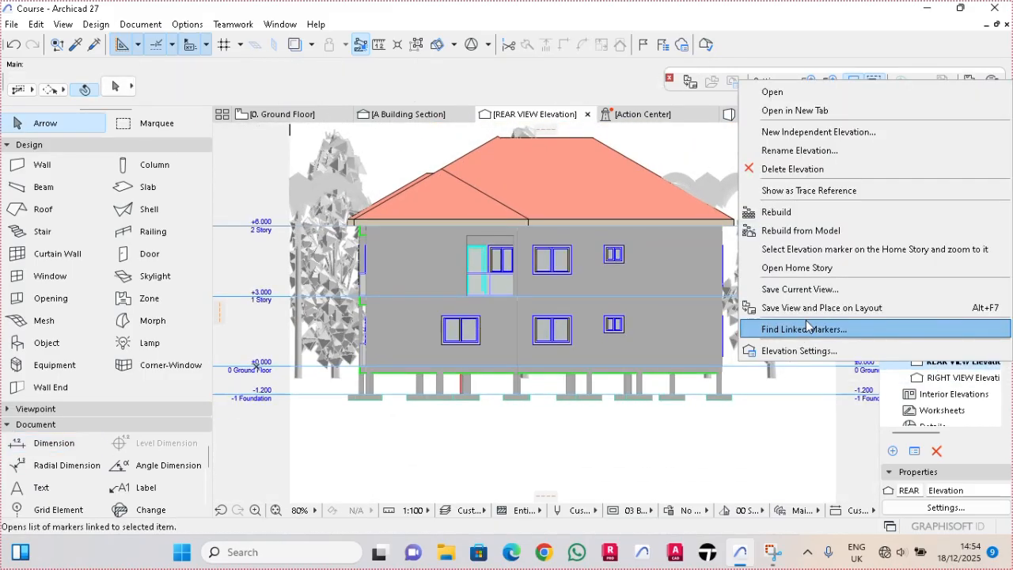
{"action": "left_click", "coordinate": [814, 351]}
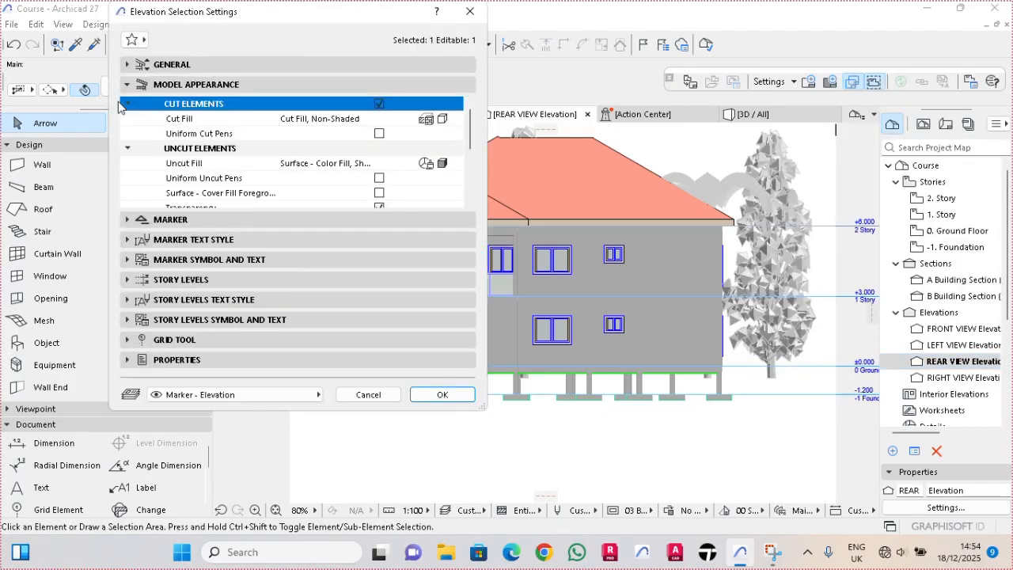
{"action": "left_click", "coordinate": [422, 120]}
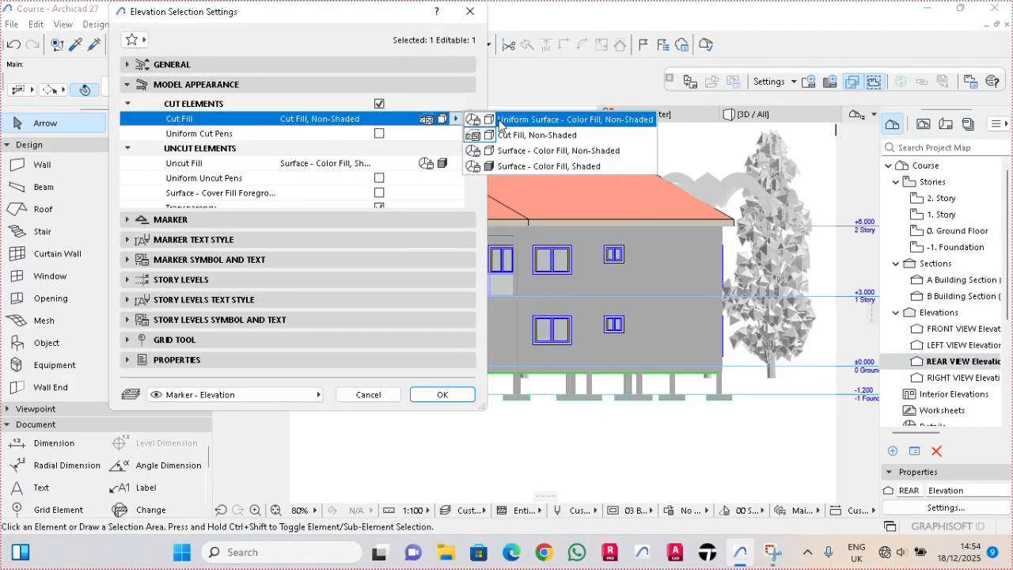
{"action": "left_click", "coordinate": [499, 120]}
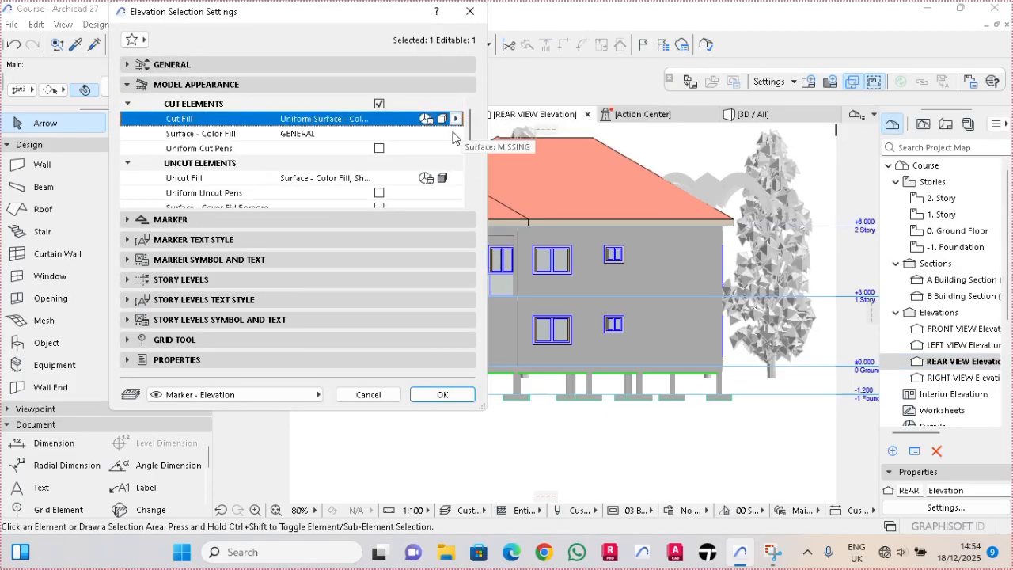
{"action": "left_click", "coordinate": [379, 149]}
- Set the uncut fill to Uniform Pen - Color Fill, Non-Shaded with color fill pen 19, and enable Uniform Uncut Pens
{"action": "left_click", "coordinate": [438, 191]}
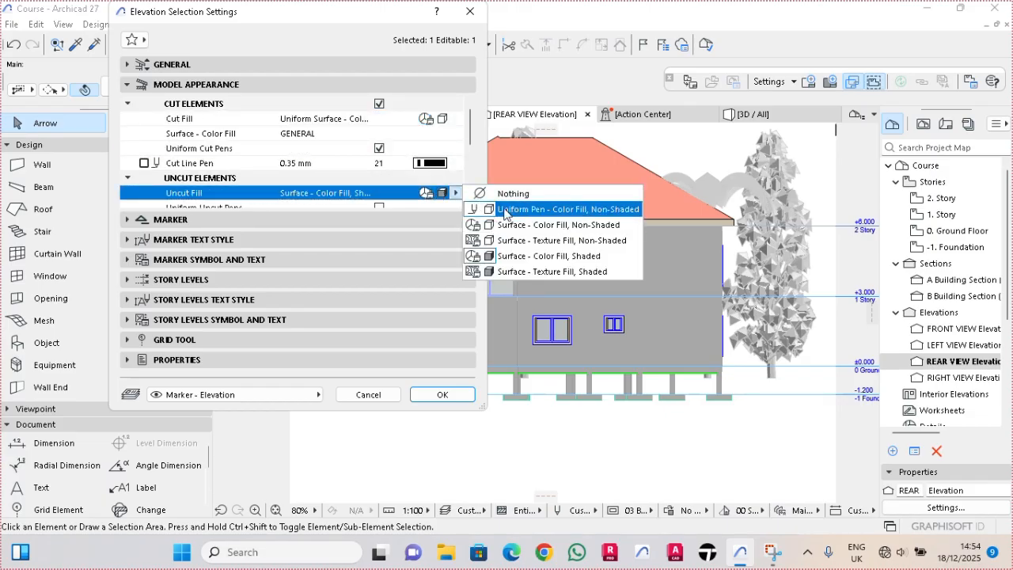
{"action": "left_click", "coordinate": [504, 210]}
{"action": "scroll", "coordinate": [443, 158], "scroll_direction": "down", "scroll_amount": 2}
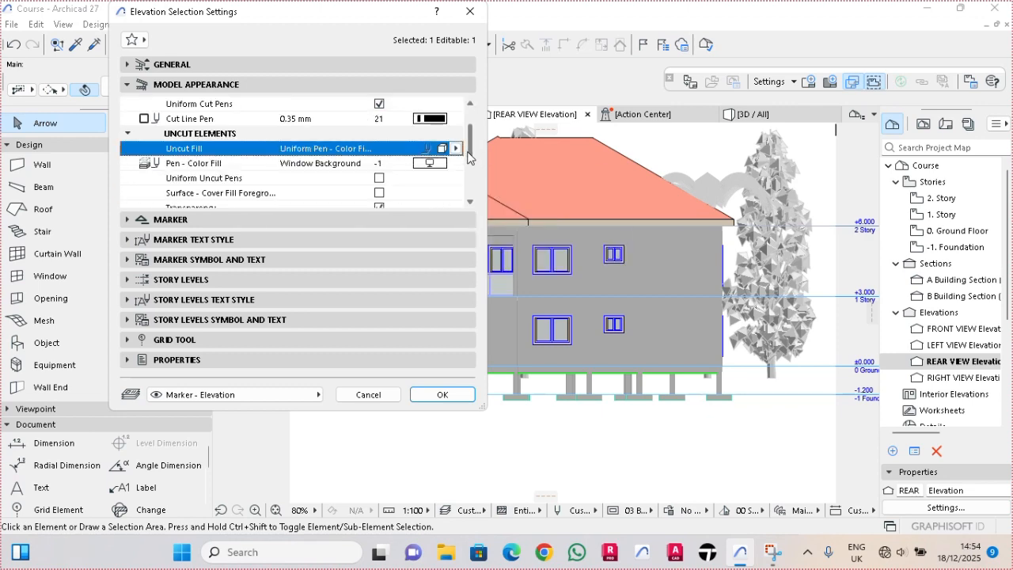
{"action": "left_click", "coordinate": [433, 151]}
{"action": "left_click", "coordinate": [433, 151]}
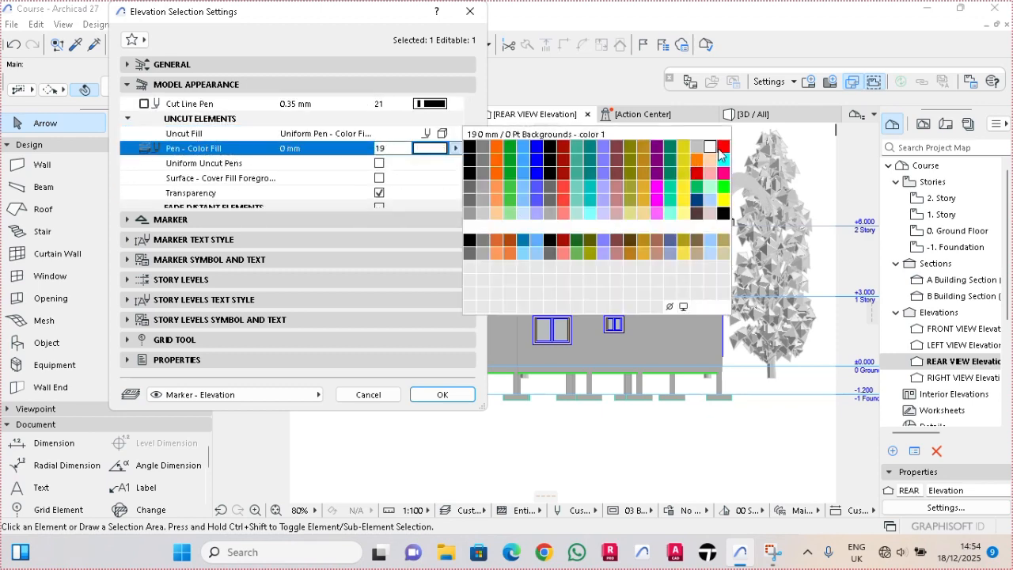
{"action": "left_click", "coordinate": [469, 155]}
{"action": "left_click_drag", "start_coordinate": [468, 154], "coordinate": [469, 159]}
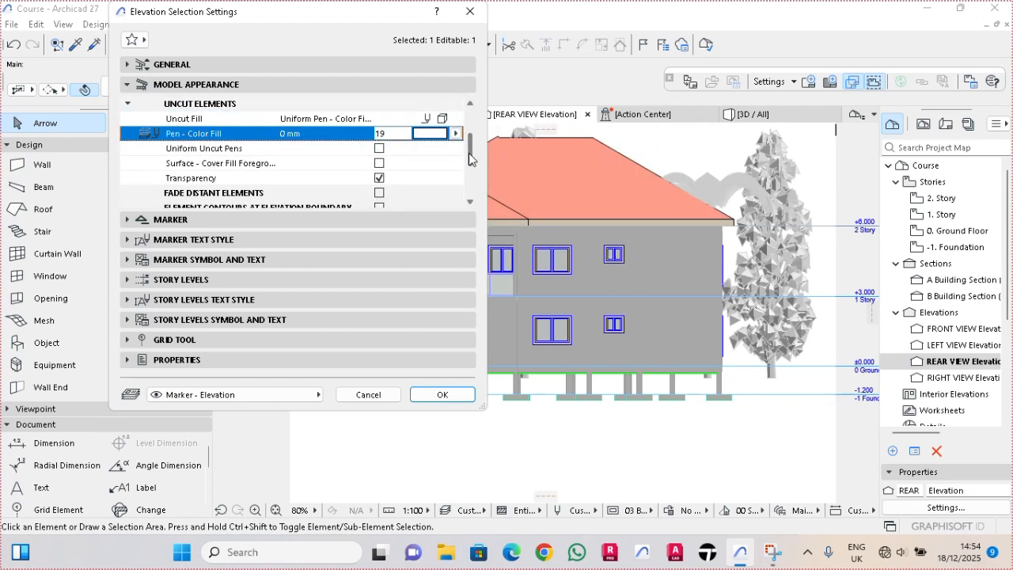
{"action": "left_click", "coordinate": [379, 148]}
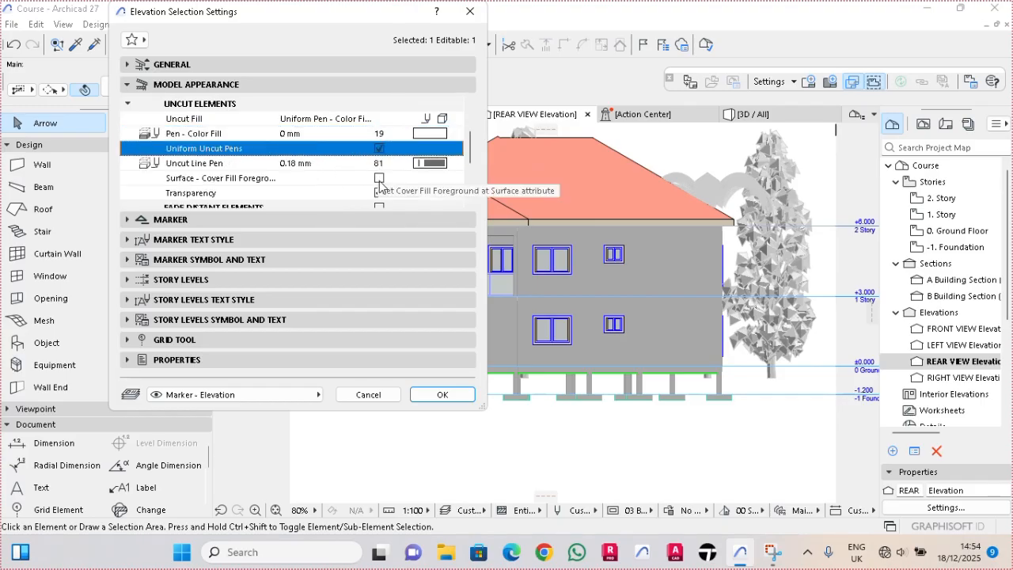
- Enable the surface cover fill foreground option for the uncut elements and turn on Fade Distant Elements
{"action": "left_click", "coordinate": [378, 180]}
{"action": "left_click_drag", "start_coordinate": [475, 144], "coordinate": [475, 165]}
{"action": "left_click", "coordinate": [379, 163]}
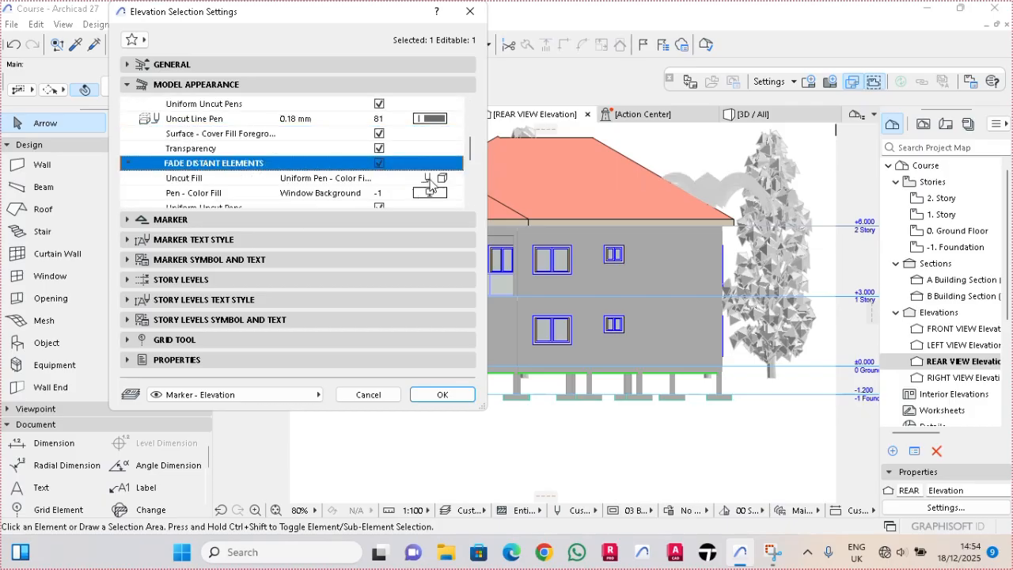
- For the faded distant elements, set color fill pen 240 and enable the surface cover fill foreground, then apply the REAR VIEW settings
{"action": "left_click", "coordinate": [440, 179]}
{"action": "left_click", "coordinate": [475, 194]}
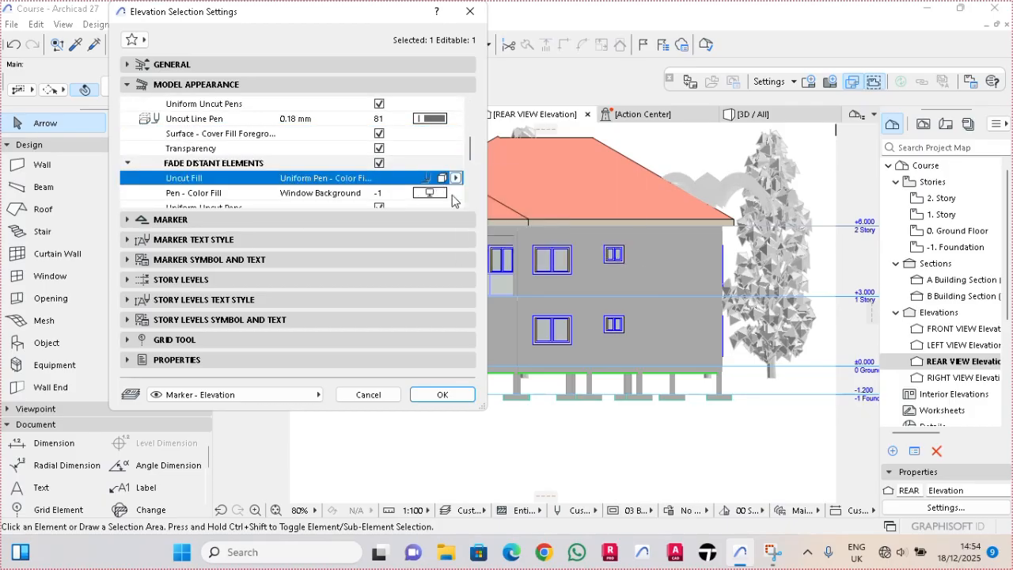
{"action": "left_click", "coordinate": [429, 193]}
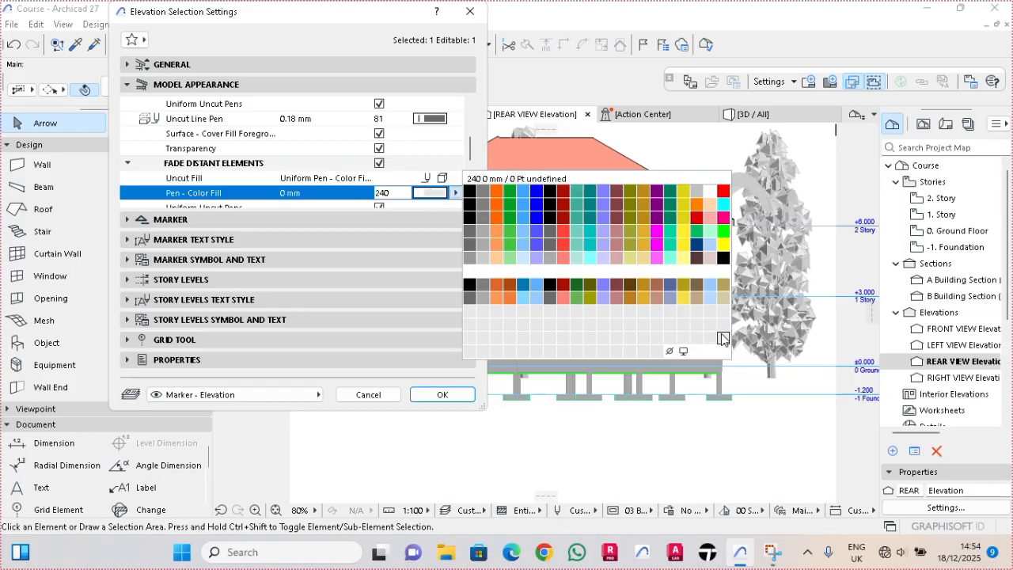
{"action": "left_click", "coordinate": [722, 335]}
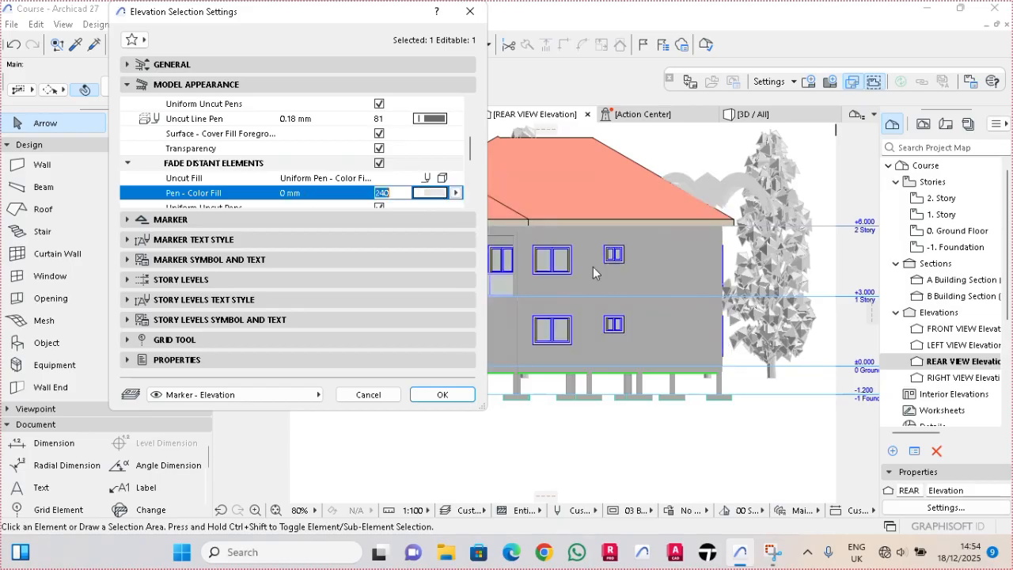
{"action": "left_click_drag", "start_coordinate": [471, 155], "coordinate": [471, 175]}
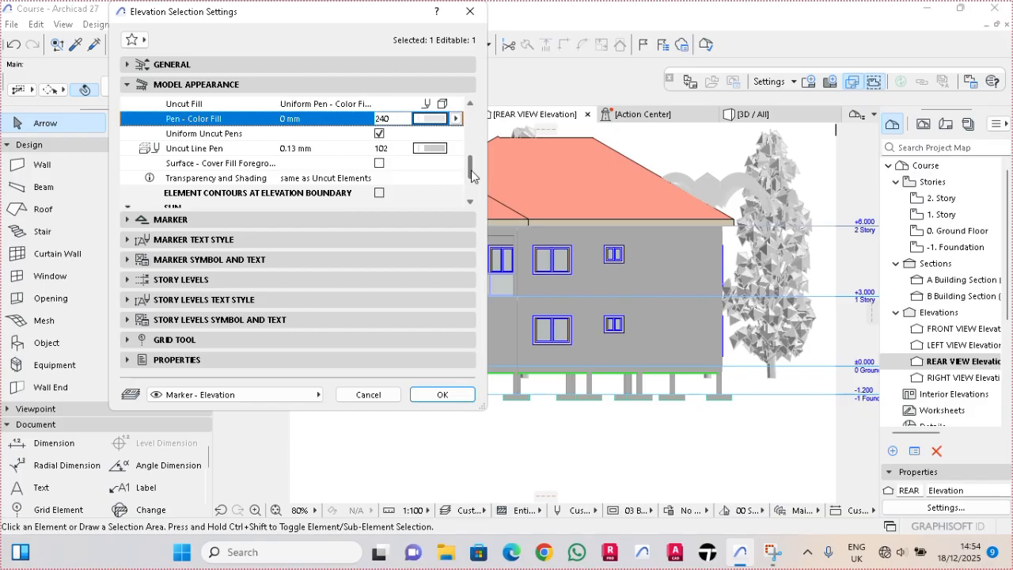
{"action": "left_click", "coordinate": [378, 164]}
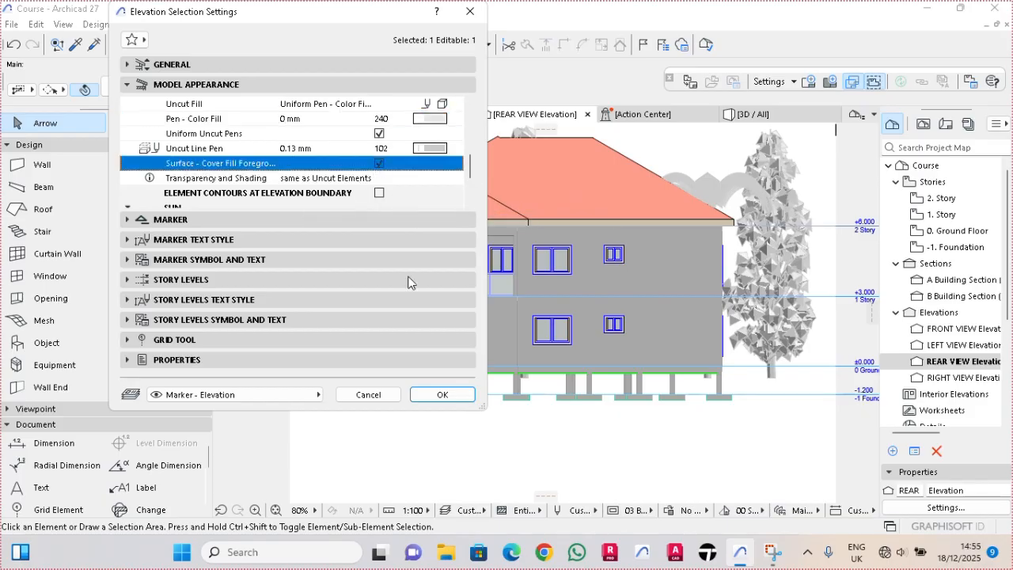
{"action": "left_click", "coordinate": [442, 394]}
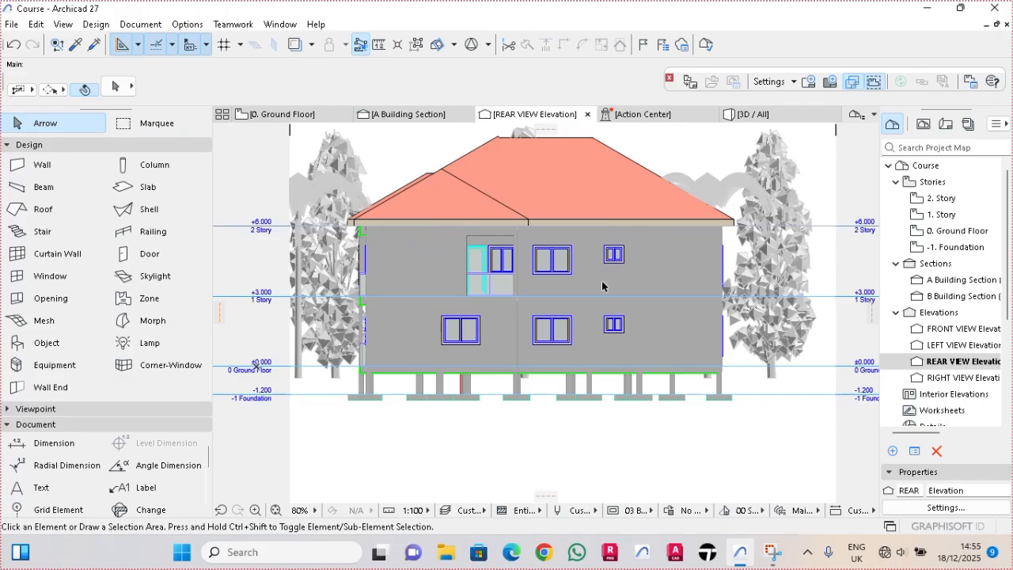
- Draw a solid horizontal ground line about 19.8 m long from the left end of the building's base to the right elevation boundary
{"action": "scroll", "coordinate": [605, 286], "scroll_direction": "down", "scroll_amount": 2}
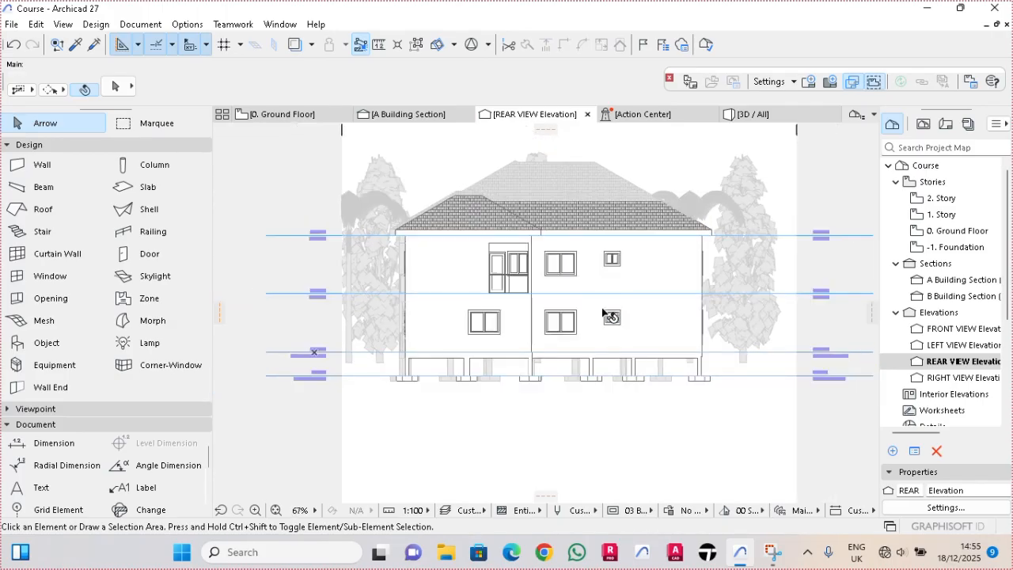
{"action": "scroll", "coordinate": [671, 377], "scroll_direction": "up", "scroll_amount": 3}
{"action": "scroll", "coordinate": [685, 376], "scroll_direction": "down", "scroll_amount": 2}
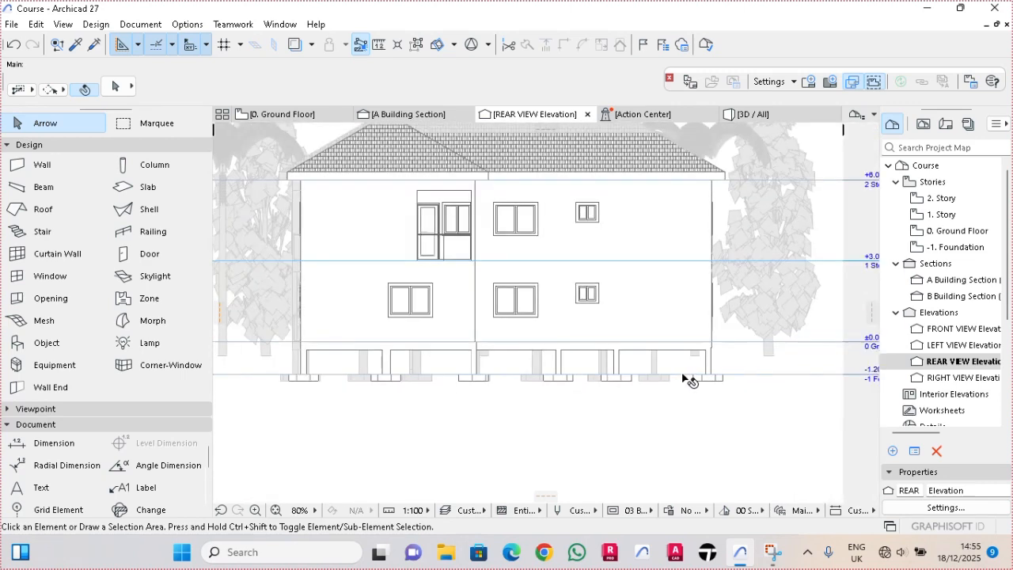
{"action": "scroll", "coordinate": [86, 492], "scroll_direction": "down", "scroll_amount": 2}
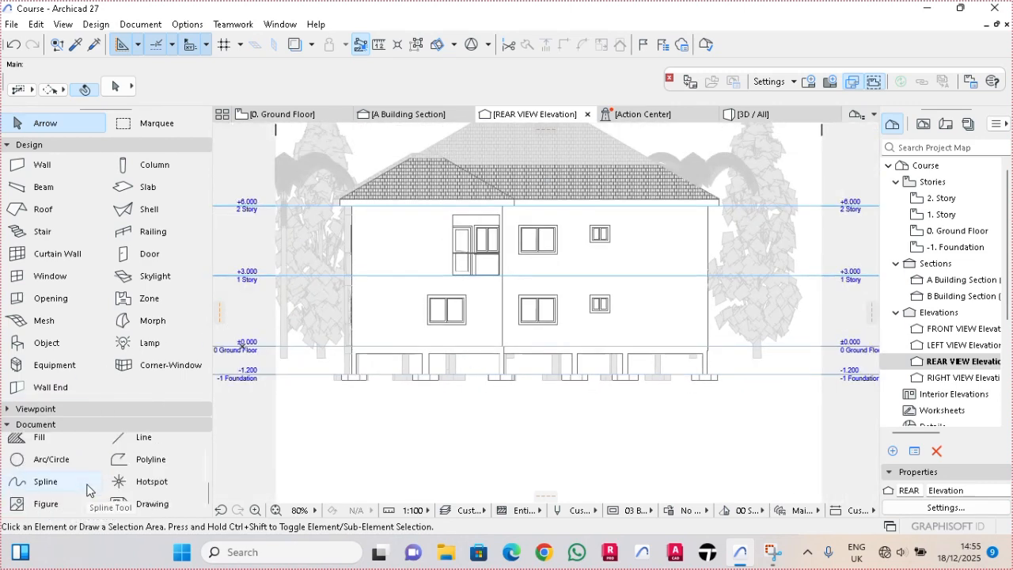
{"action": "scroll", "coordinate": [90, 491], "scroll_direction": "up", "scroll_amount": 2}
{"action": "scroll", "coordinate": [119, 467], "scroll_direction": "down", "scroll_amount": 2}
{"action": "left_click", "coordinate": [120, 460]}
{"action": "scroll", "coordinate": [372, 348], "scroll_direction": "up", "scroll_amount": 4}
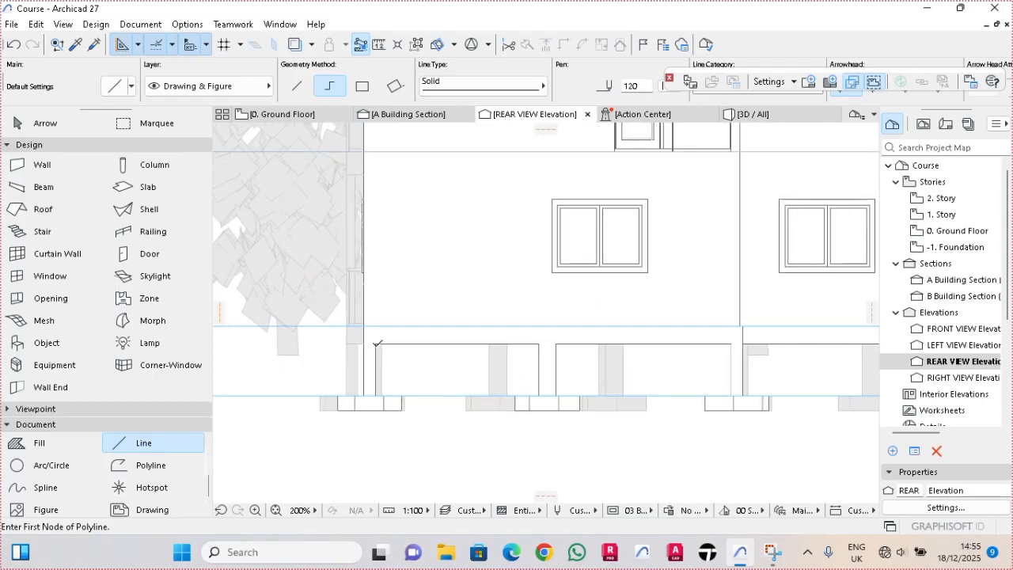
{"action": "left_click", "coordinate": [377, 338]}
{"action": "scroll", "coordinate": [378, 340], "scroll_direction": "down", "scroll_amount": 5}
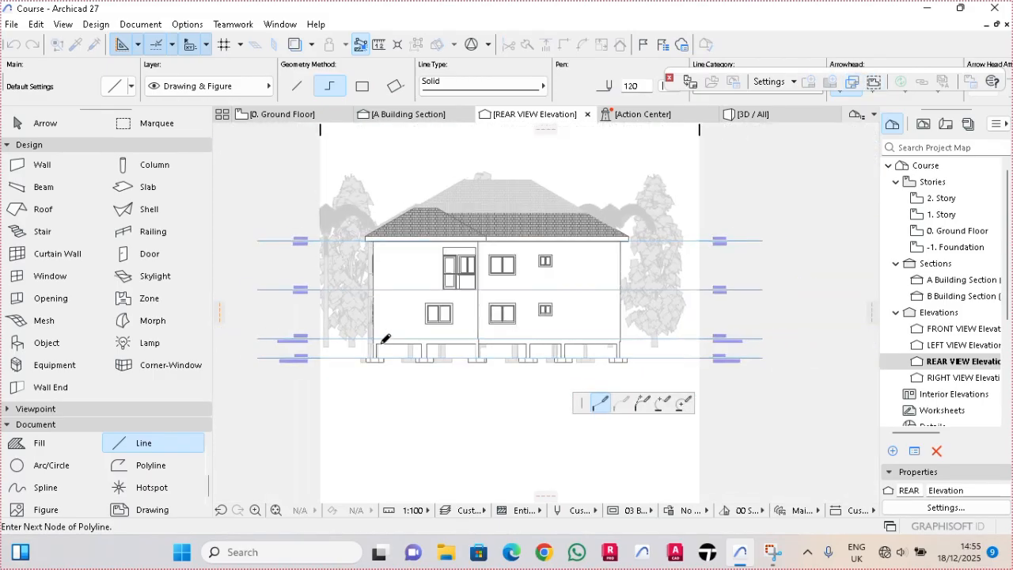
{"action": "left_click", "coordinate": [700, 341]}
{"action": "right_click", "coordinate": [701, 341]}
{"action": "left_click", "coordinate": [724, 459]}
{"action": "key", "text": "Escape"}
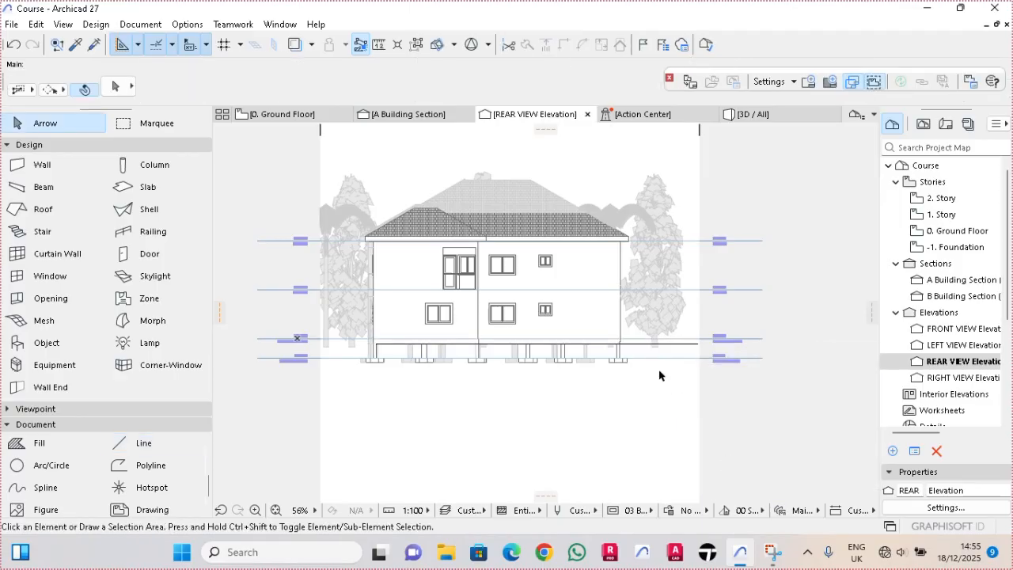
- Stretch the ground line's left end horizontally to the left elevation boundary, making it about 23 m long
{"action": "left_click", "coordinate": [645, 344]}
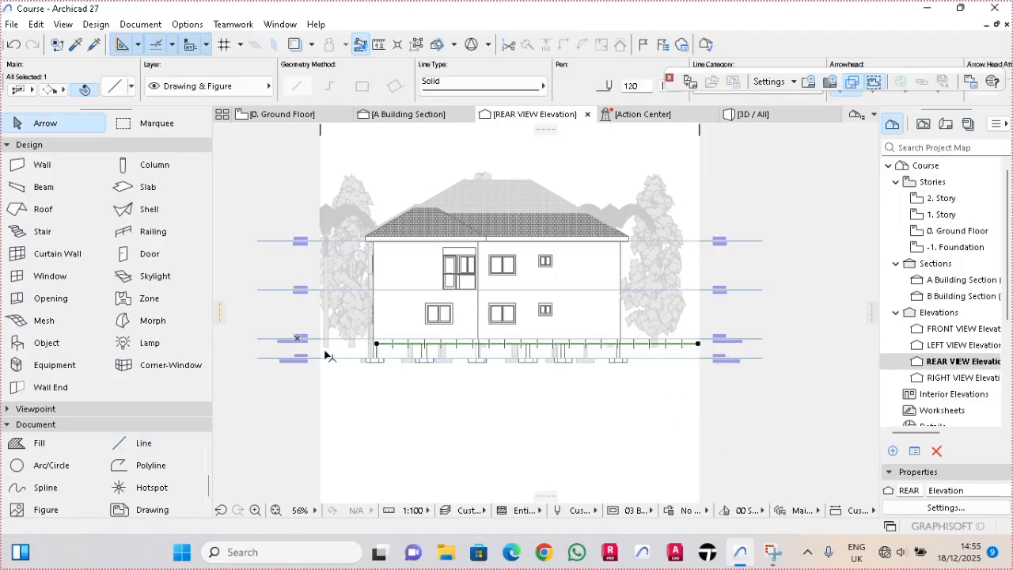
{"action": "left_click", "coordinate": [377, 345]}
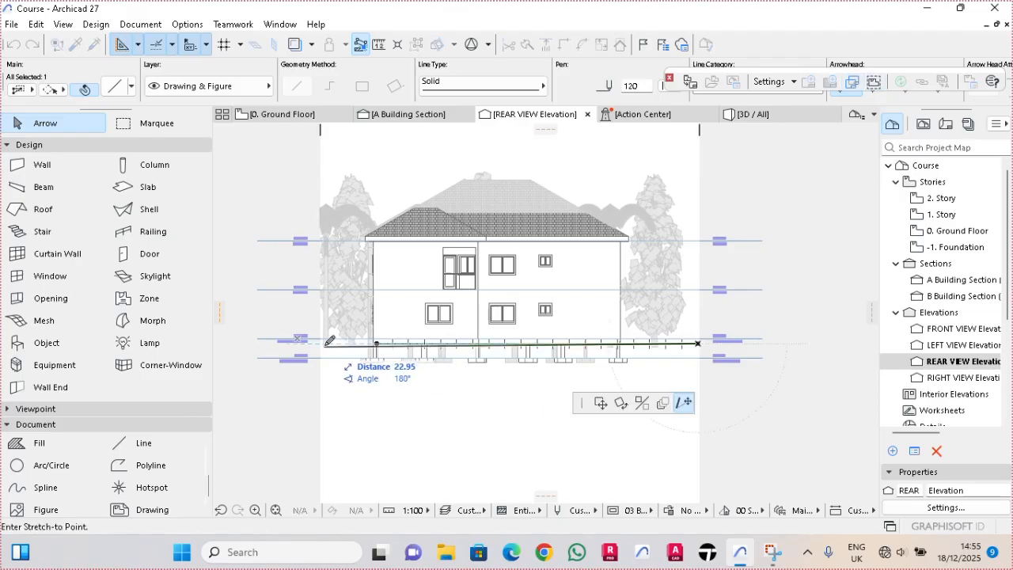
{"action": "left_click", "coordinate": [321, 340]}
{"action": "key", "text": "Escape"}
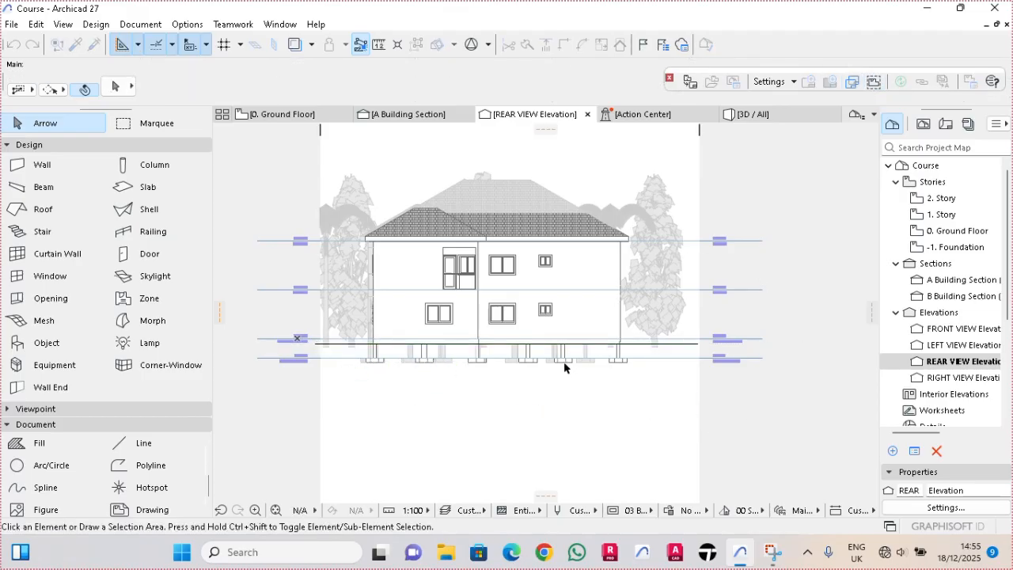
- Open the RIGHT VIEW elevation, select all its dimensions and delete them
{"action": "scroll", "coordinate": [657, 357], "scroll_direction": "up", "scroll_amount": 2}
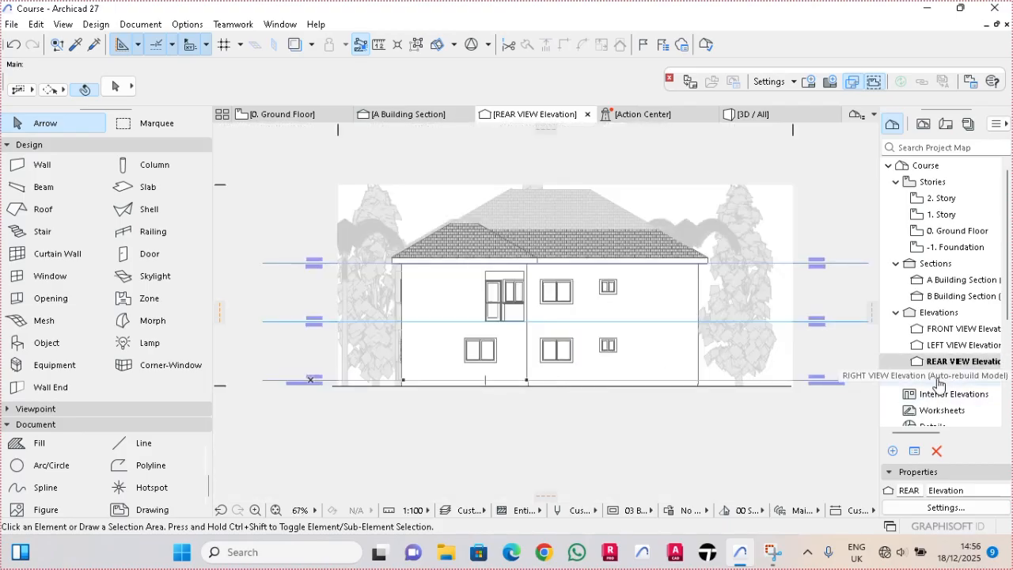
{"action": "double_click", "coordinate": [953, 379]}
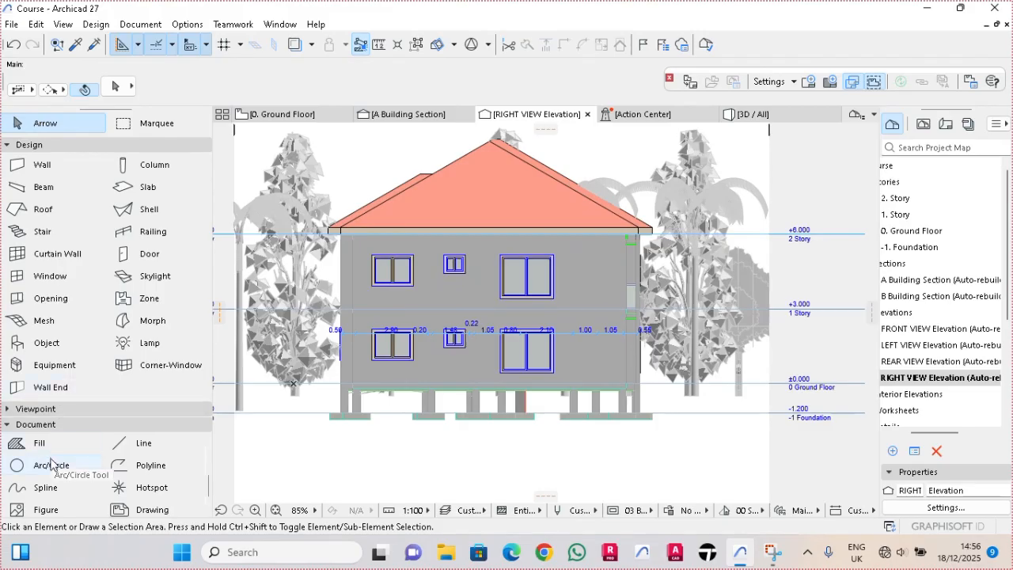
{"action": "scroll", "coordinate": [57, 470], "scroll_direction": "up", "scroll_amount": 3}
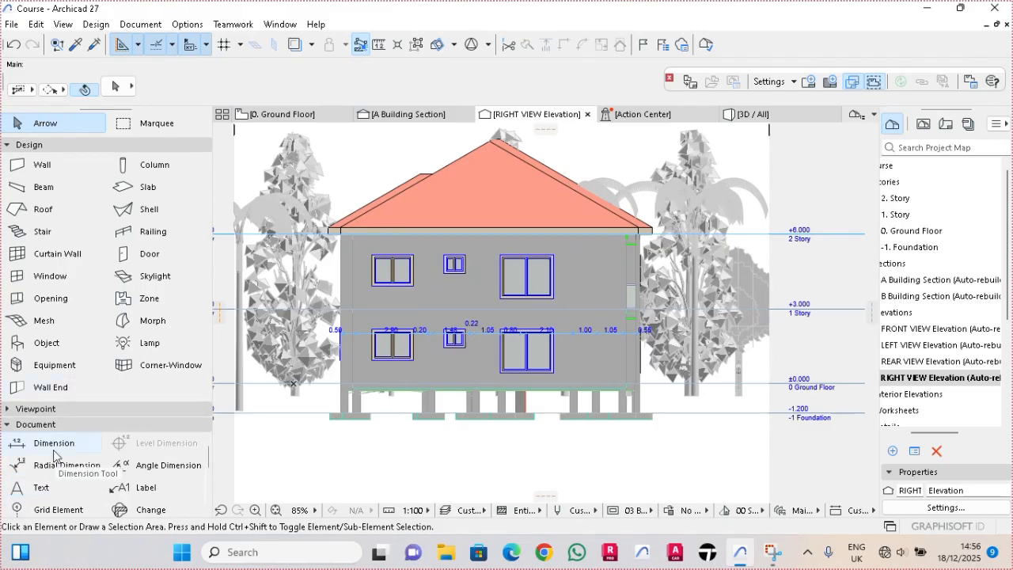
{"action": "left_click", "coordinate": [54, 443]}
{"action": "key", "text": "ctrl+a"}
{"action": "key", "text": "Delete"}
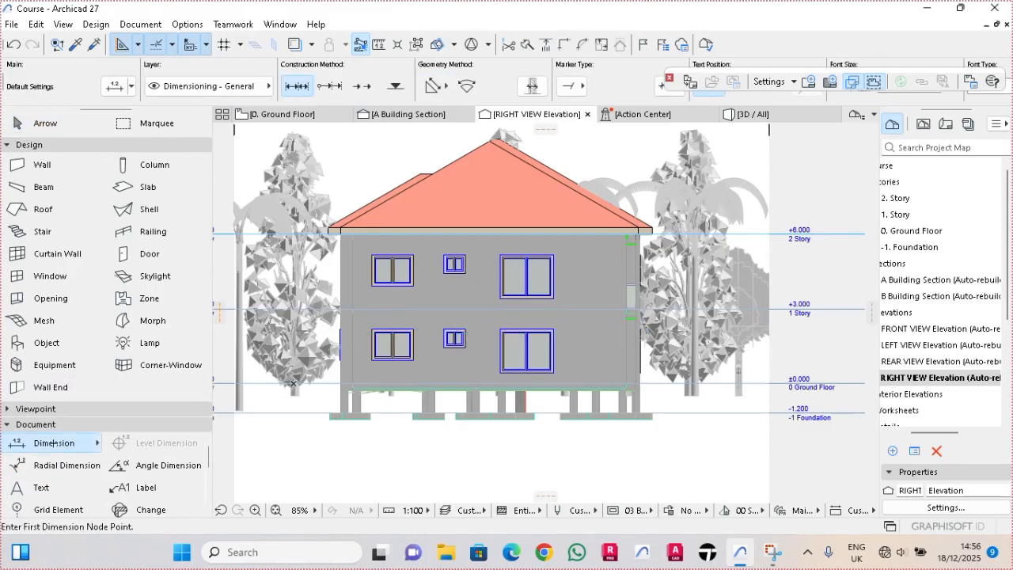
- In the RIGHT VIEW elevation settings, limit the vertical range from -0.28 to 10.00 relative to Project Zero
{"action": "scroll", "coordinate": [424, 409], "scroll_direction": "up", "scroll_amount": 3}
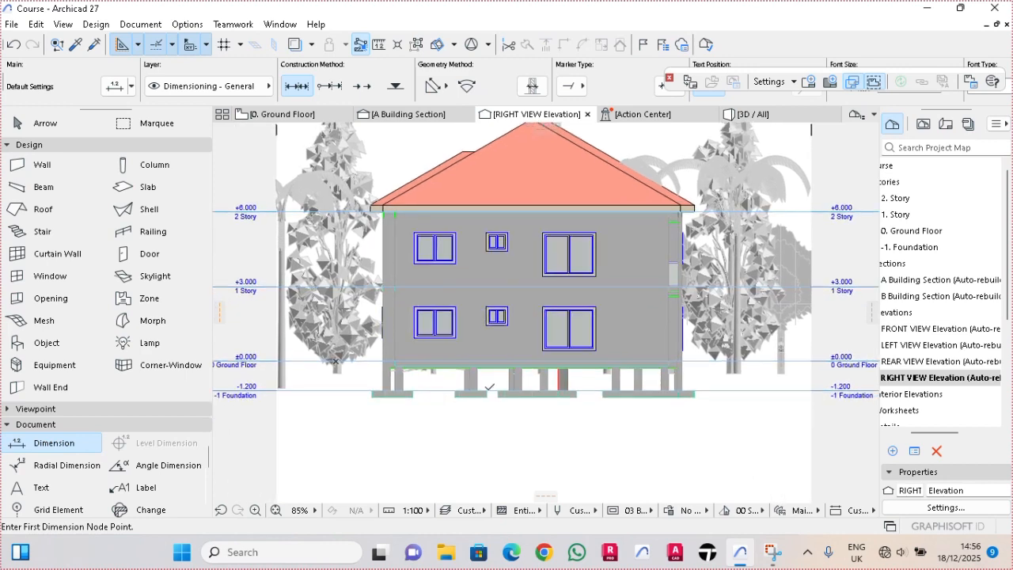
{"action": "scroll", "coordinate": [679, 395], "scroll_direction": "down", "scroll_amount": 1}
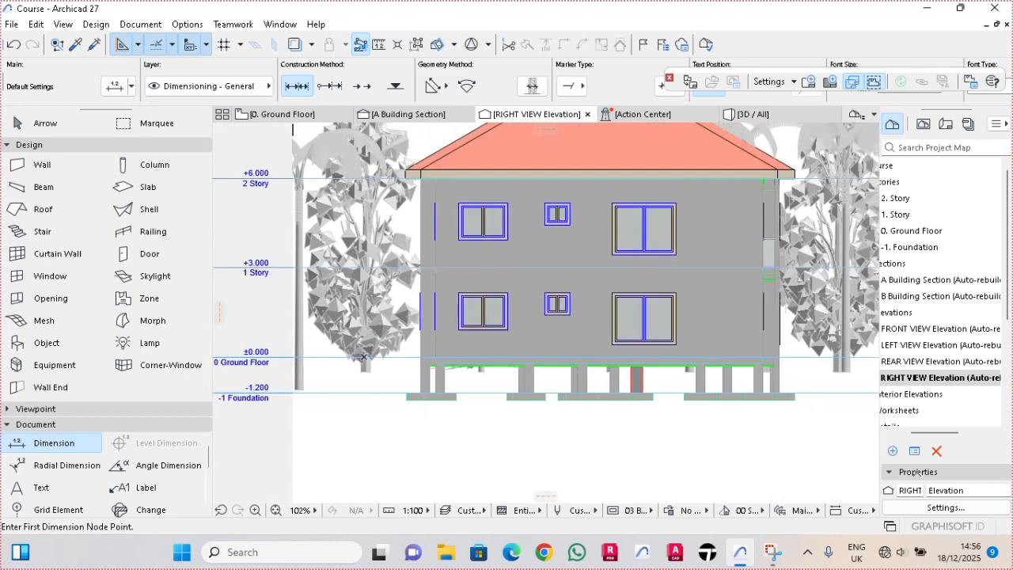
{"action": "right_click", "coordinate": [945, 383]}
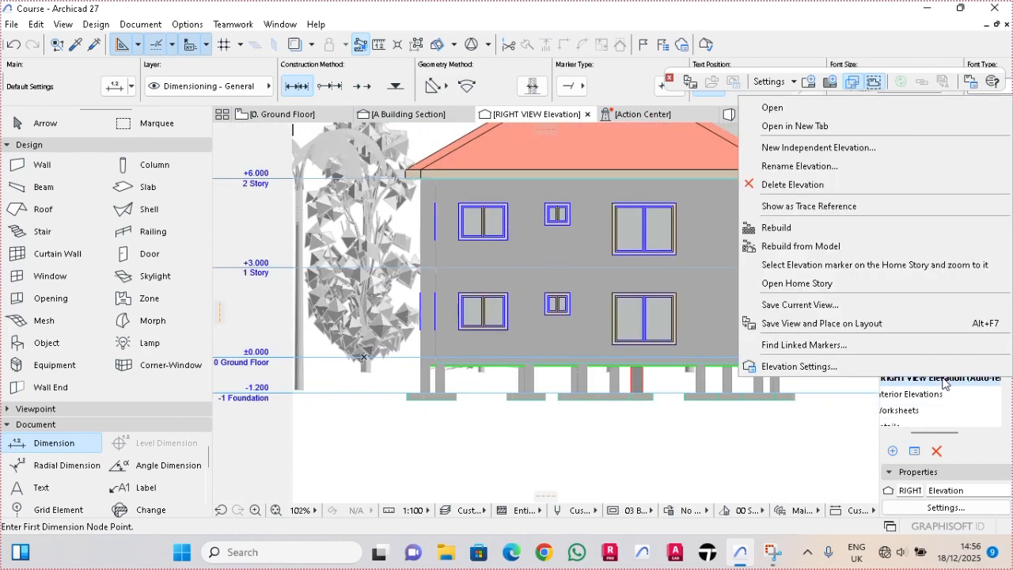
{"action": "left_click", "coordinate": [799, 366]}
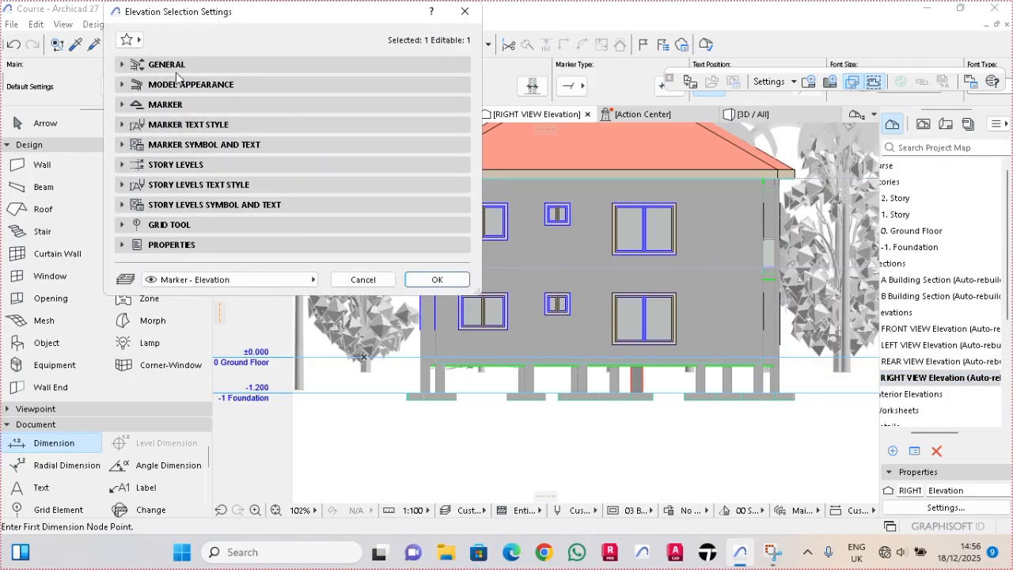
{"action": "left_click", "coordinate": [396, 85]}
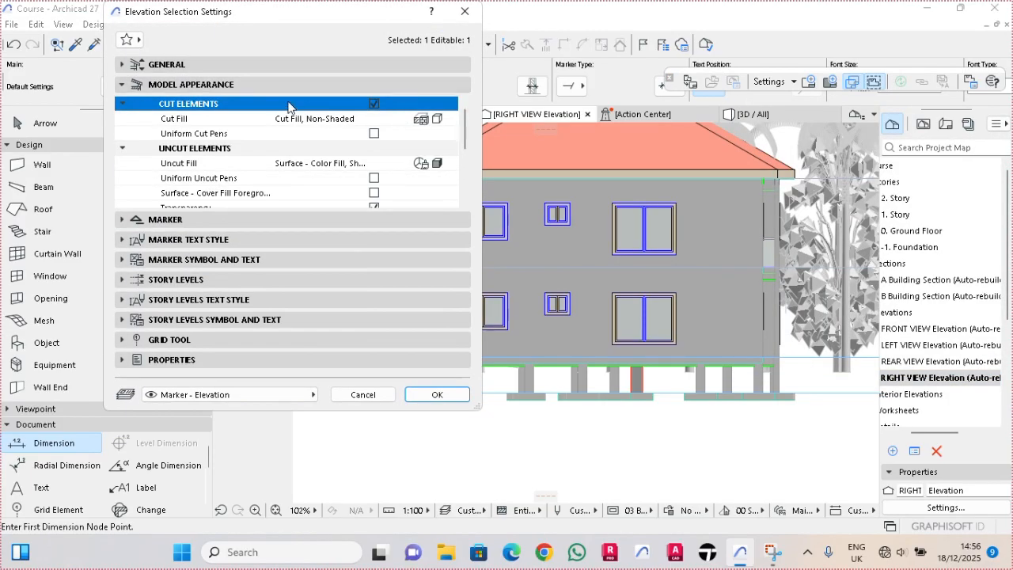
{"action": "left_click", "coordinate": [246, 73]}
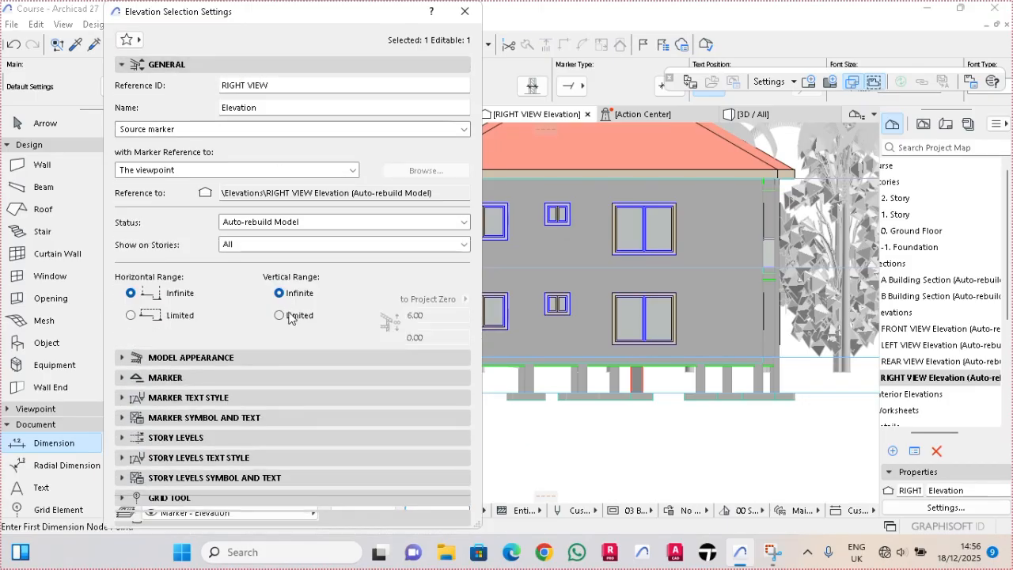
{"action": "left_click", "coordinate": [290, 316]}
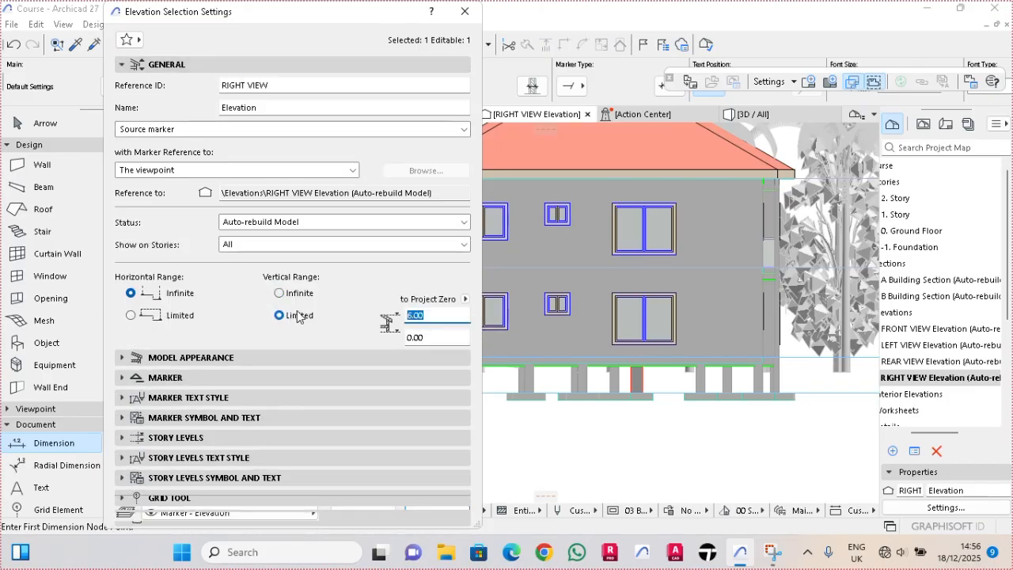
{"action": "type", "text": "10"}
{"action": "key", "text": "Tab"}
{"action": "type", "text": "-0."}
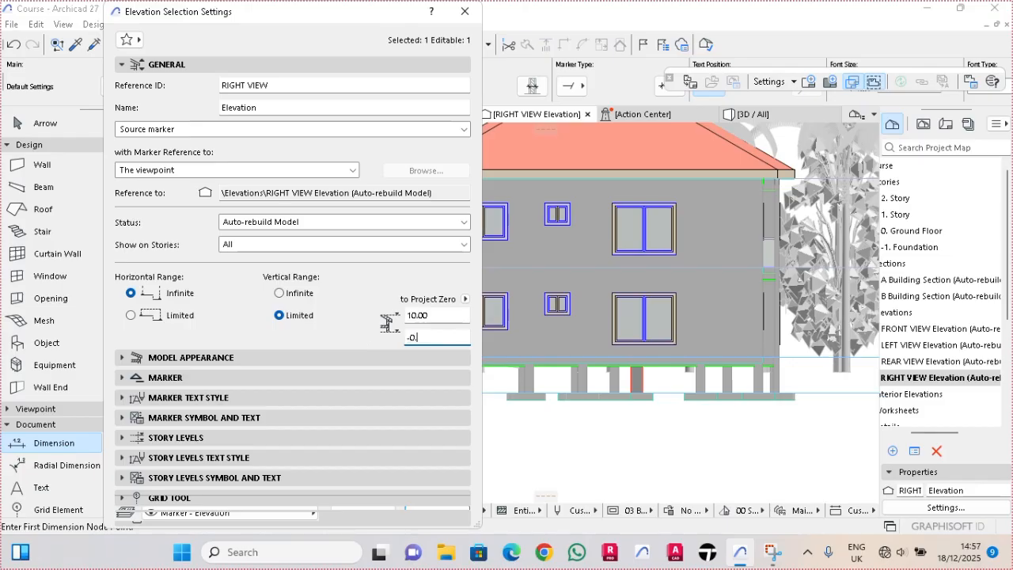
{"action": "type", "text": "28"}
- Set the RIGHT VIEW cut fill to Uniform Surface - Color Fill, Non-Shaded and enable Uniform Cut Pens
{"action": "left_click", "coordinate": [229, 357]}
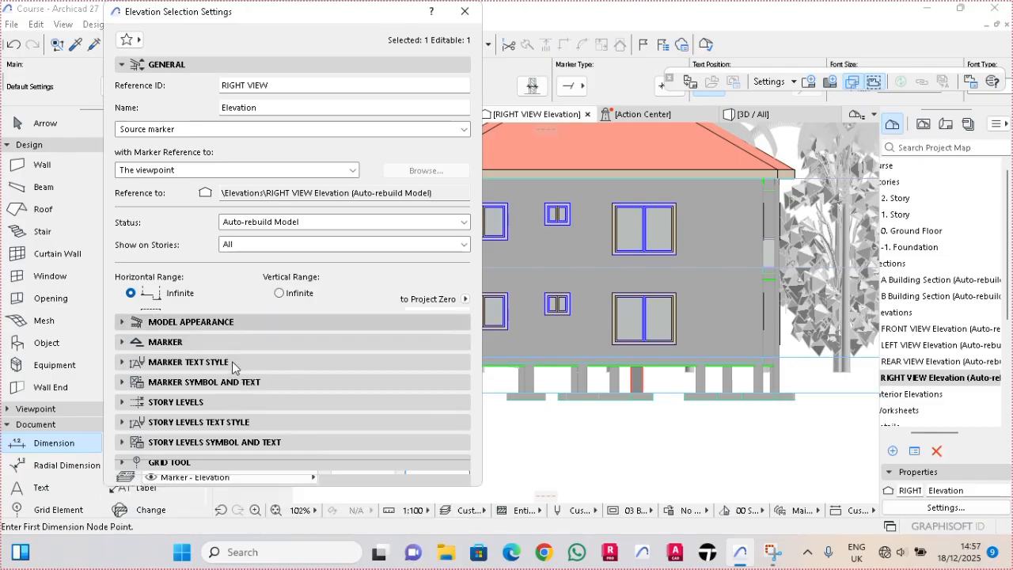
{"action": "left_click", "coordinate": [430, 119]}
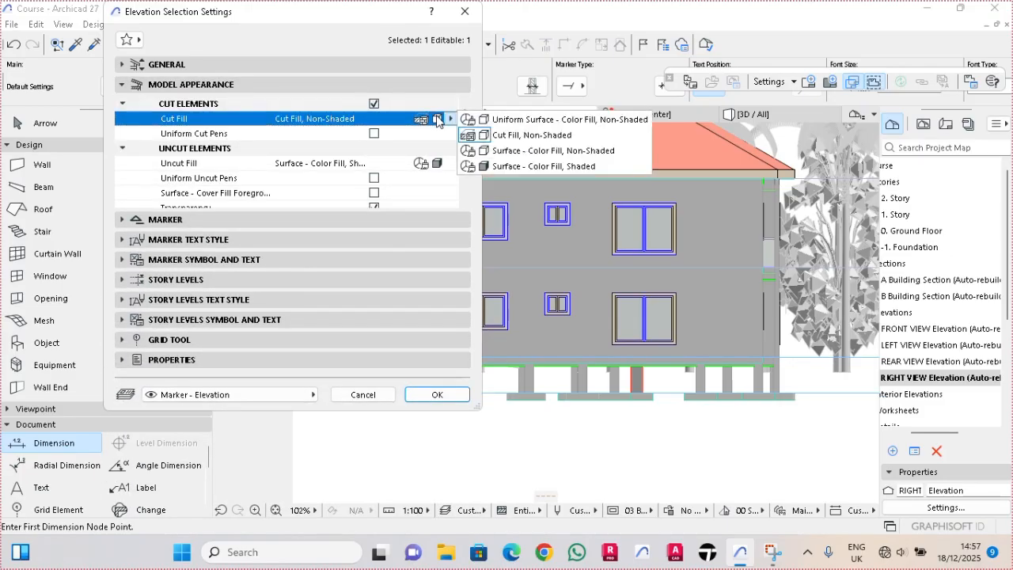
{"action": "left_click", "coordinate": [506, 118]}
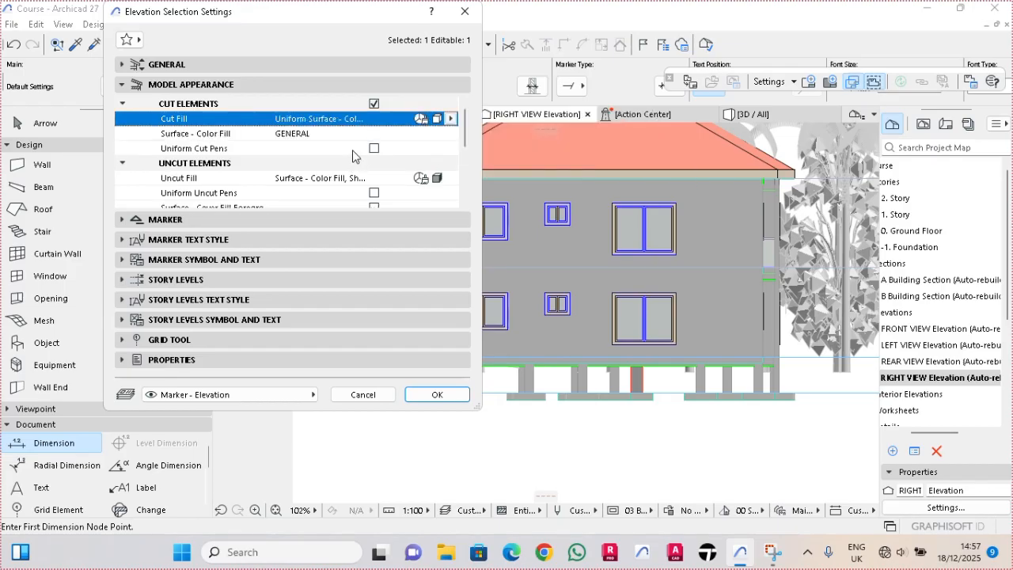
{"action": "left_click", "coordinate": [374, 148]}
- Set the RIGHT VIEW uncut fill to Uniform Pen - Color Fill, Non-Shaded with color fill pen 19
{"action": "left_click", "coordinate": [431, 192]}
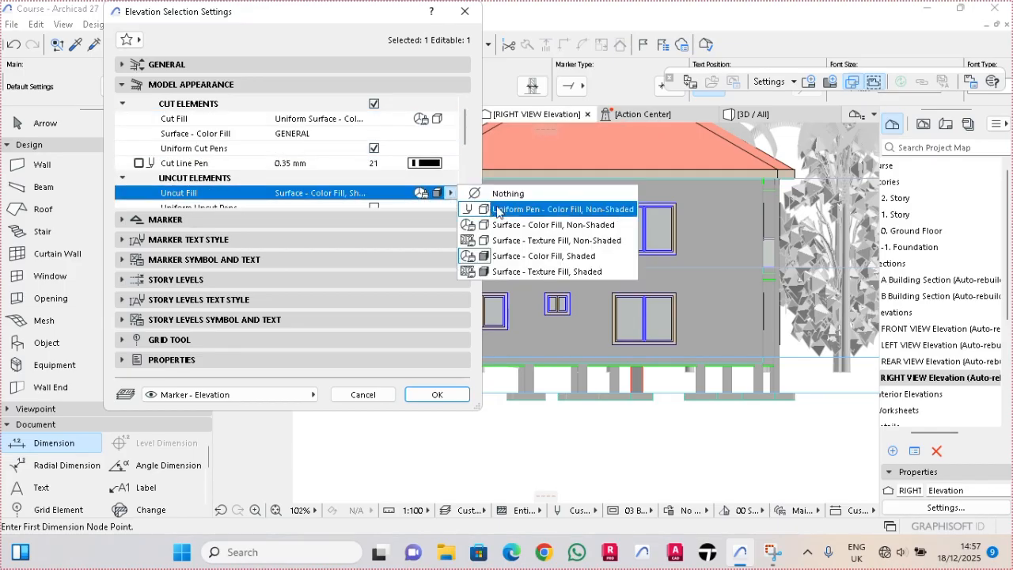
{"action": "left_click", "coordinate": [497, 209]}
{"action": "scroll", "coordinate": [466, 158], "scroll_direction": "down", "scroll_amount": 1}
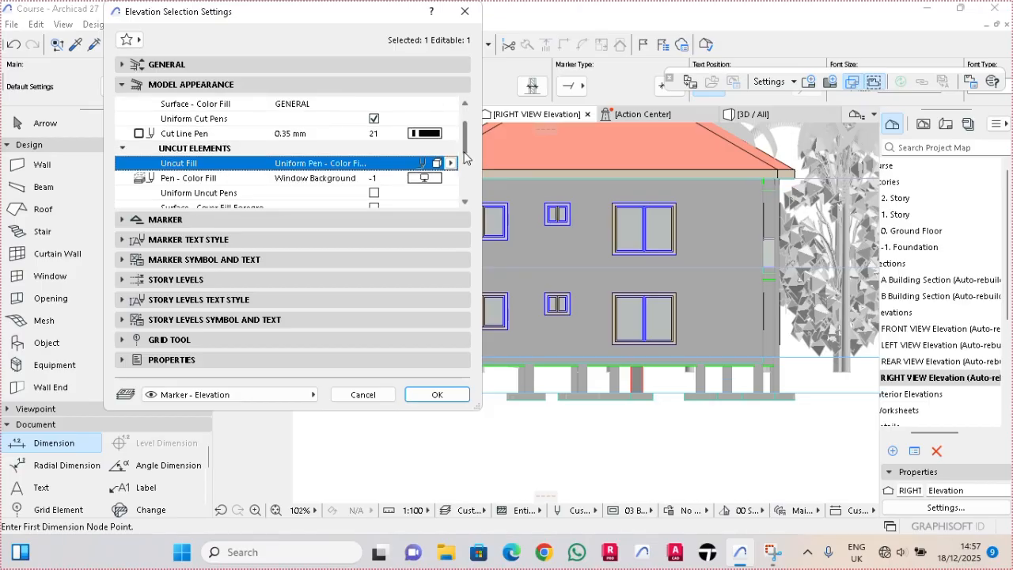
{"action": "scroll", "coordinate": [465, 158], "scroll_direction": "down", "scroll_amount": 1}
{"action": "left_click", "coordinate": [424, 148]}
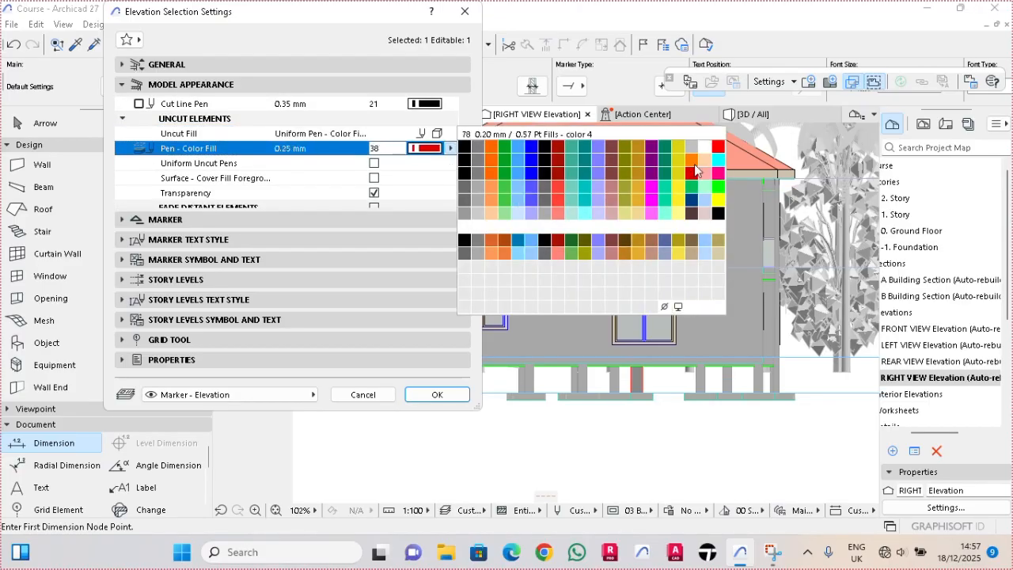
{"action": "left_click", "coordinate": [704, 146]}
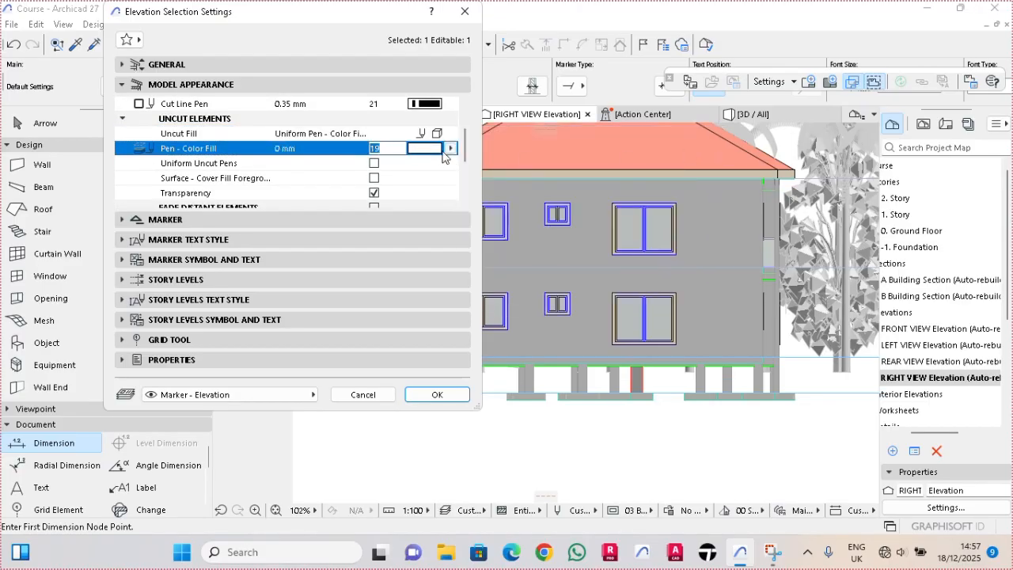
- Enable Uniform Uncut Pens and the surface cover fill foreground option for the uncut elements of RIGHT VIEW
{"action": "left_click", "coordinate": [374, 164]}
{"action": "left_click", "coordinate": [374, 193]}
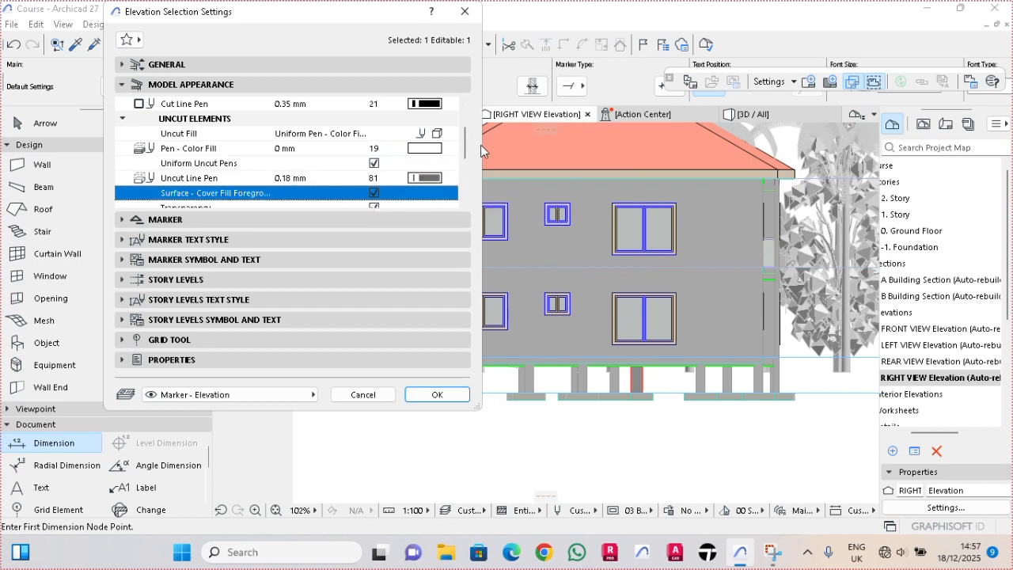
{"action": "scroll", "coordinate": [472, 165], "scroll_direction": "down", "scroll_amount": 3}
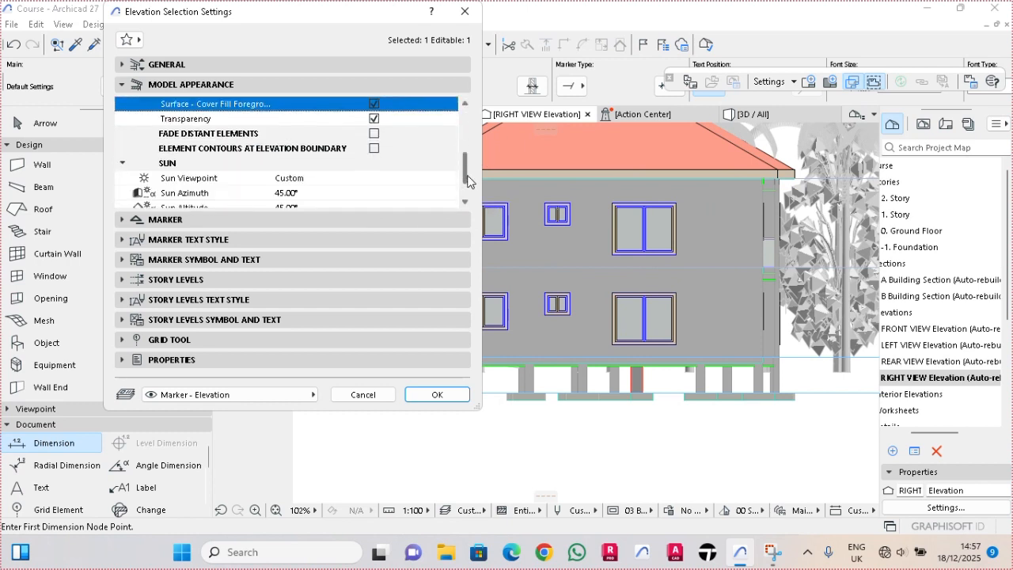
- Enable Fade Distant Elements for RIGHT VIEW, using a uniform pen color fill with color fill pen 240
{"action": "left_click", "coordinate": [374, 133]}
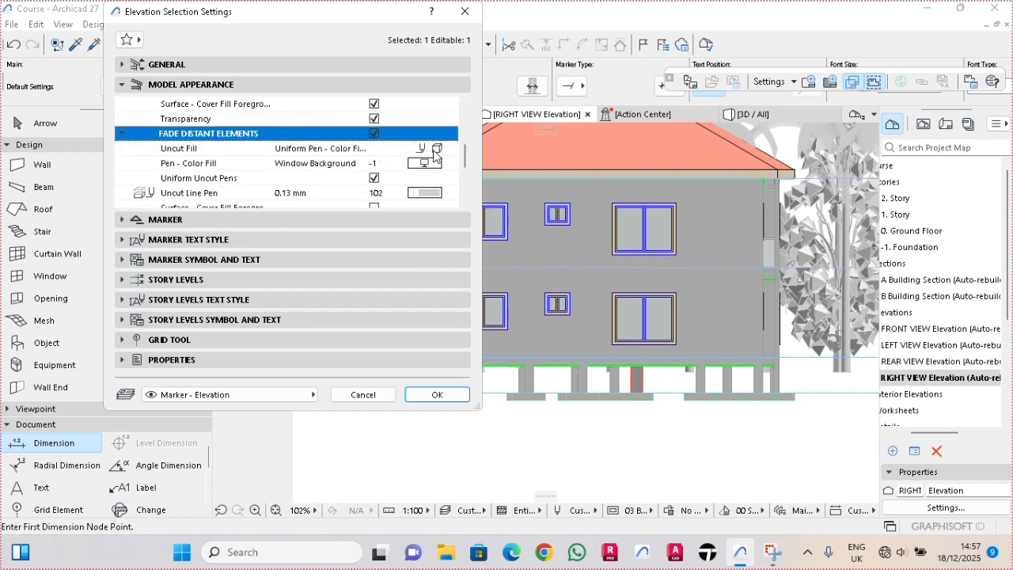
{"action": "left_click", "coordinate": [436, 149]}
{"action": "left_click", "coordinate": [492, 165]}
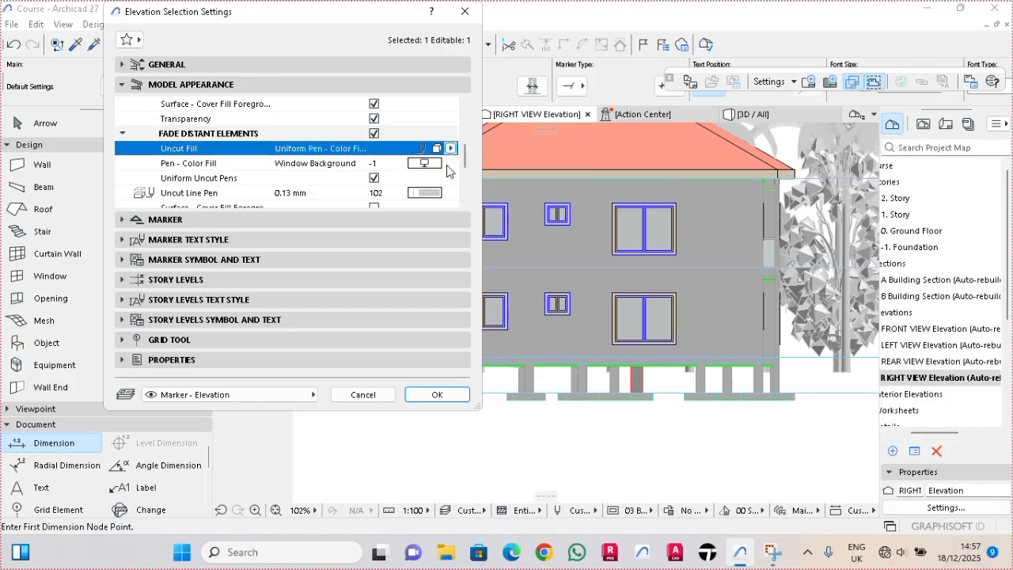
{"action": "left_click", "coordinate": [418, 163]}
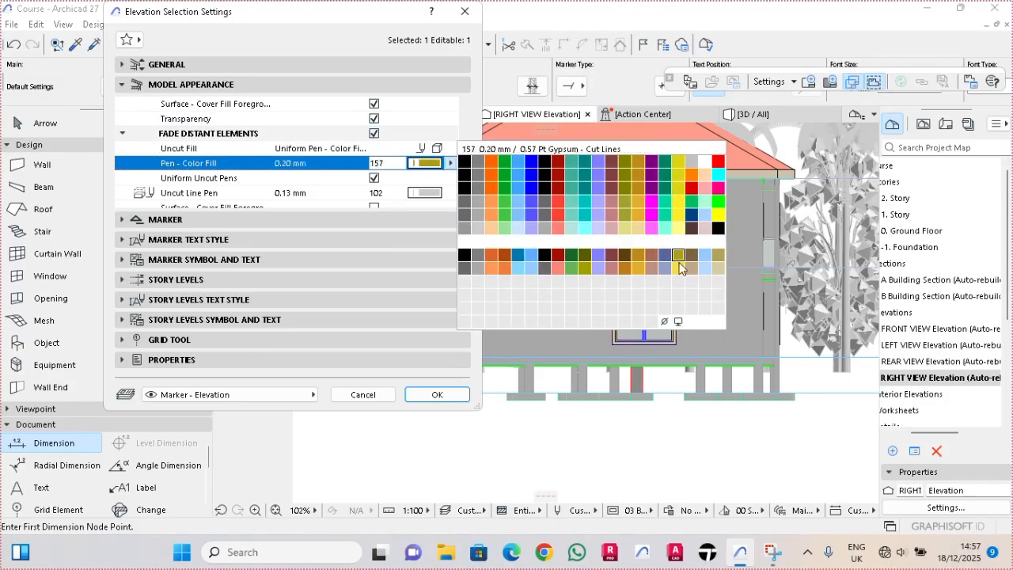
{"action": "left_click", "coordinate": [717, 308]}
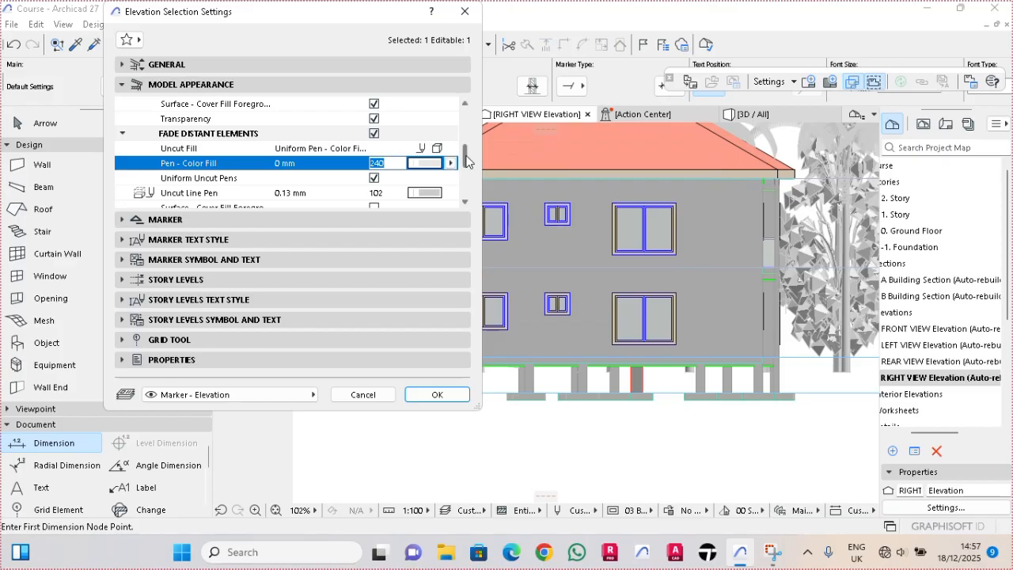
- Enable the surface cover fill foreground option for the faded distant elements and apply the RIGHT VIEW settings
{"action": "scroll", "coordinate": [465, 168], "scroll_direction": "down", "scroll_amount": 3}
{"action": "left_click_drag", "start_coordinate": [465, 169], "coordinate": [465, 175]}
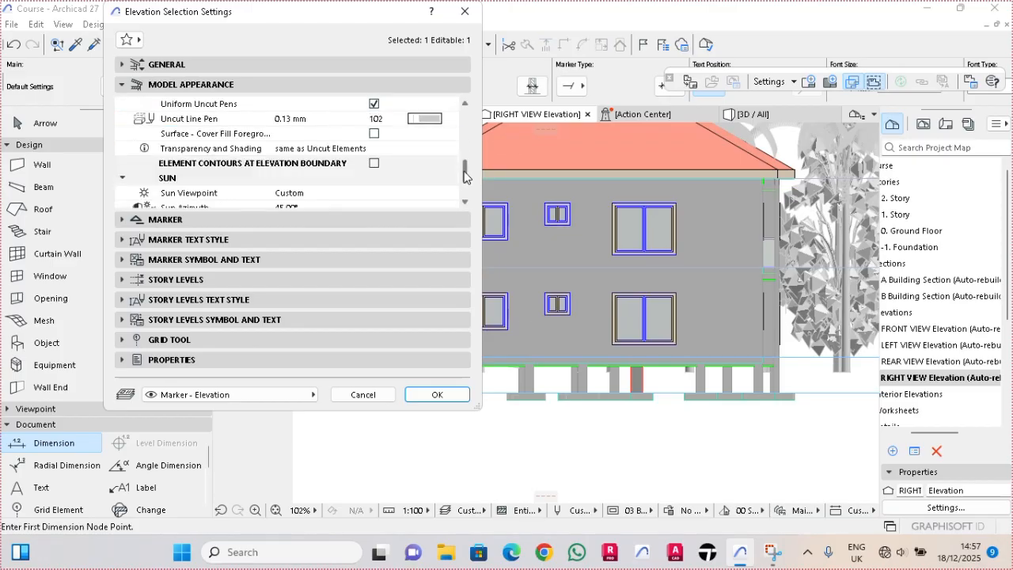
{"action": "left_click", "coordinate": [374, 136]}
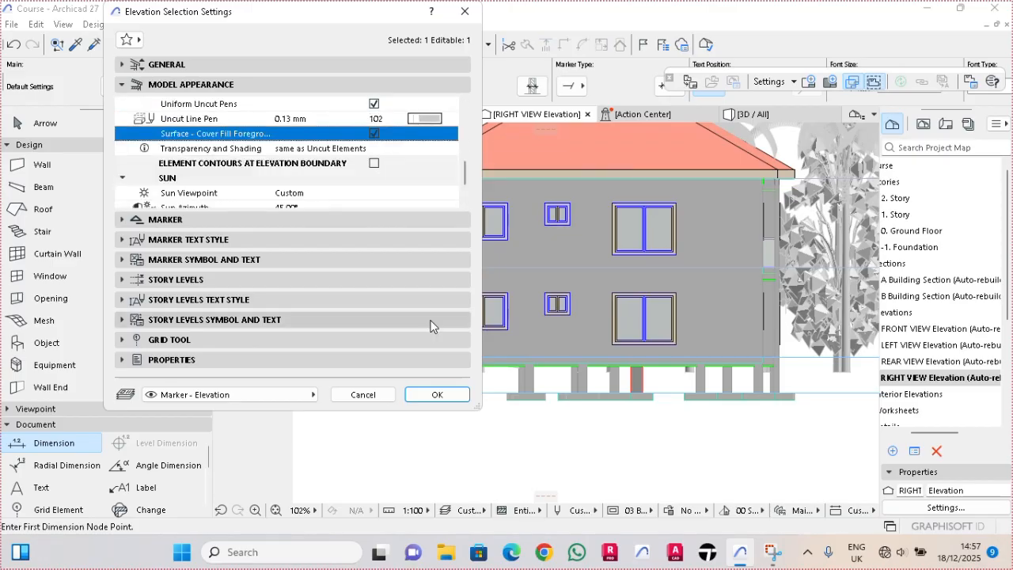
{"action": "left_click", "coordinate": [462, 397]}
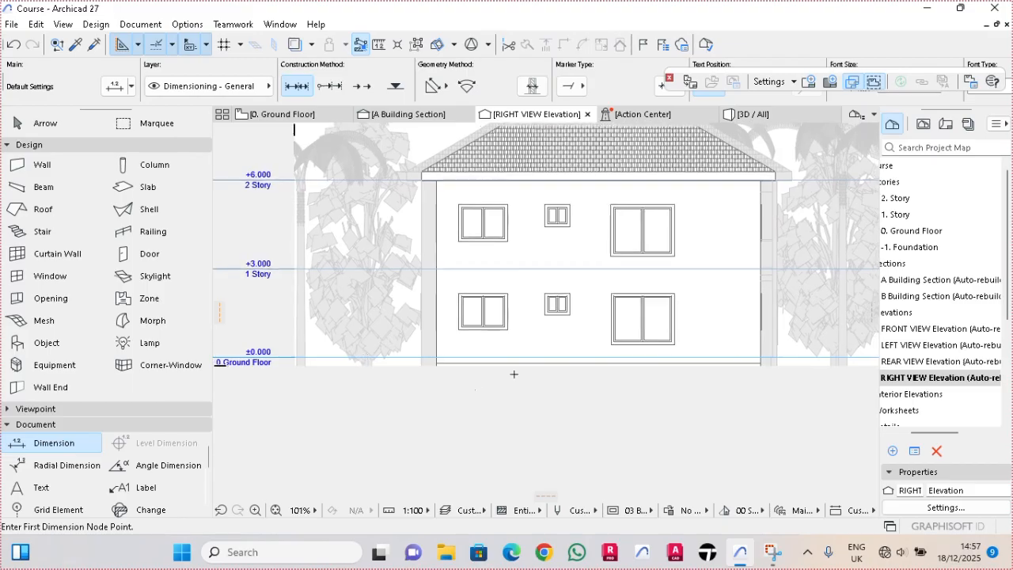
- Extend the lower limit of the RIGHT VIEW vertical range to about -1.15, below the ground floor slab
{"action": "scroll", "coordinate": [513, 374], "scroll_direction": "down", "scroll_amount": 1}
{"action": "middle_click_drag", "start_coordinate": [514, 378], "coordinate": [460, 393]}
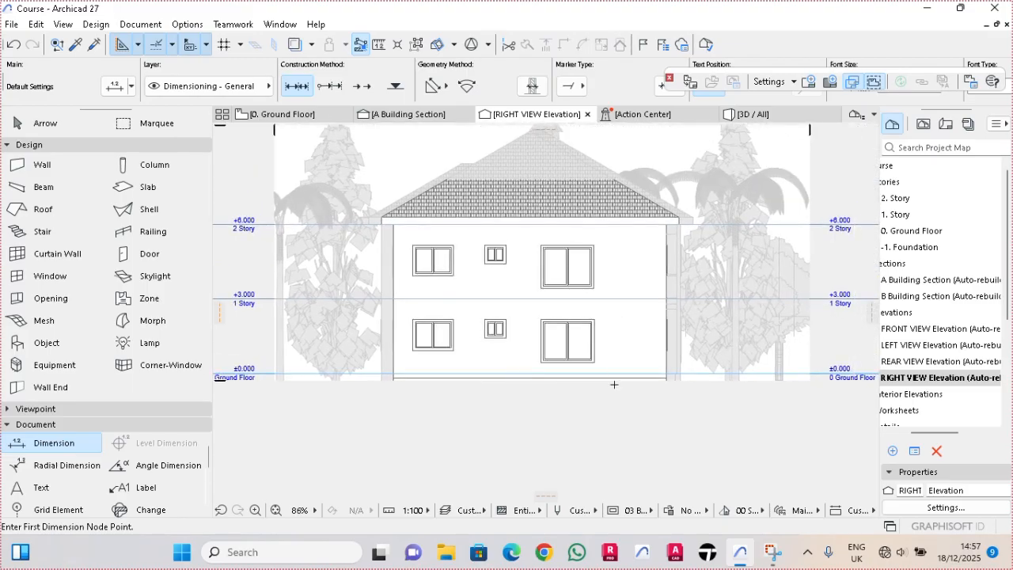
{"action": "scroll", "coordinate": [614, 385], "scroll_direction": "up", "scroll_amount": 3}
{"action": "key", "text": "Escape"}
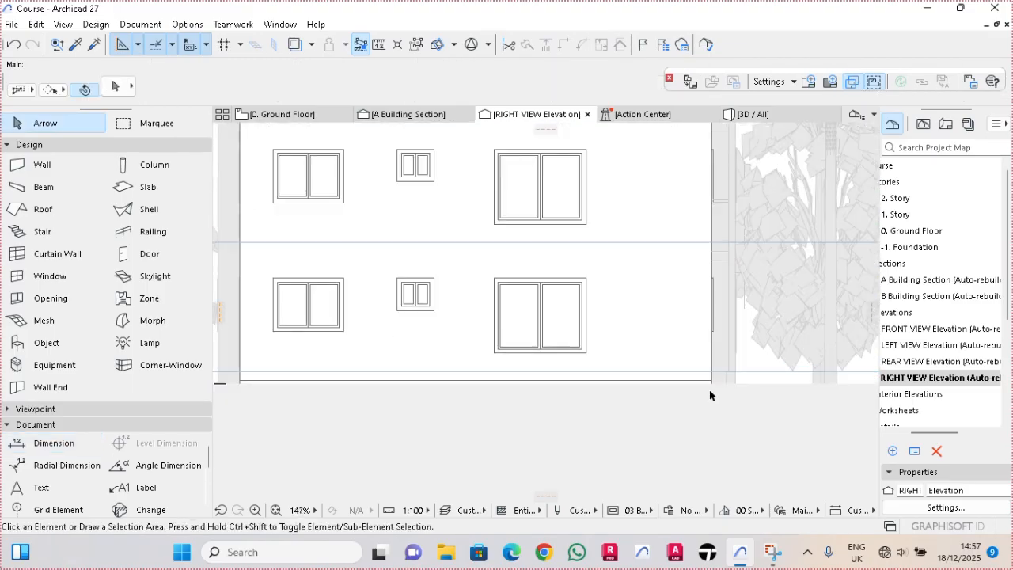
{"action": "left_click", "coordinate": [711, 380]}
{"action": "left_click_drag", "start_coordinate": [719, 384], "coordinate": [746, 425]}
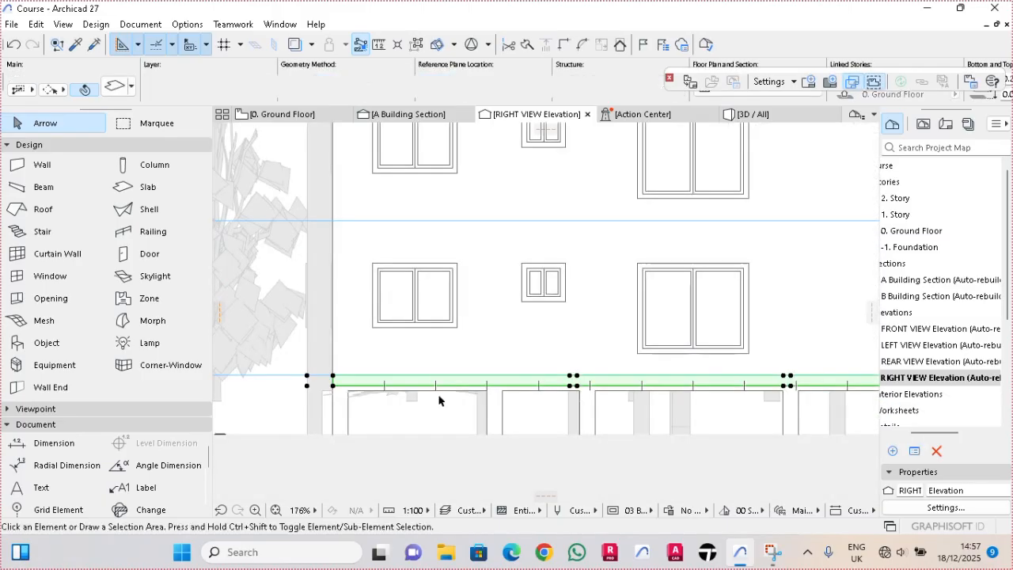
{"action": "key", "text": "Escape"}
{"action": "left_click", "coordinate": [439, 390]}
{"action": "key", "text": "Escape"}
{"action": "scroll", "coordinate": [320, 409], "scroll_direction": "down", "scroll_amount": 2}
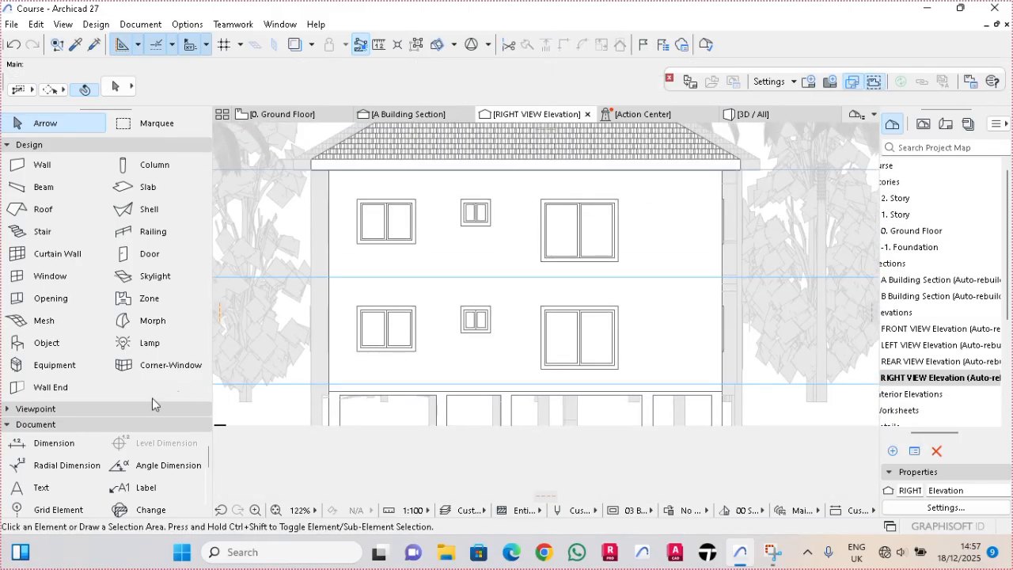
- Draw a horizontal ground line about 19.94 long at the base of the walls, and raise the lower vertical range limit to it
{"action": "left_click", "coordinate": [73, 425]}
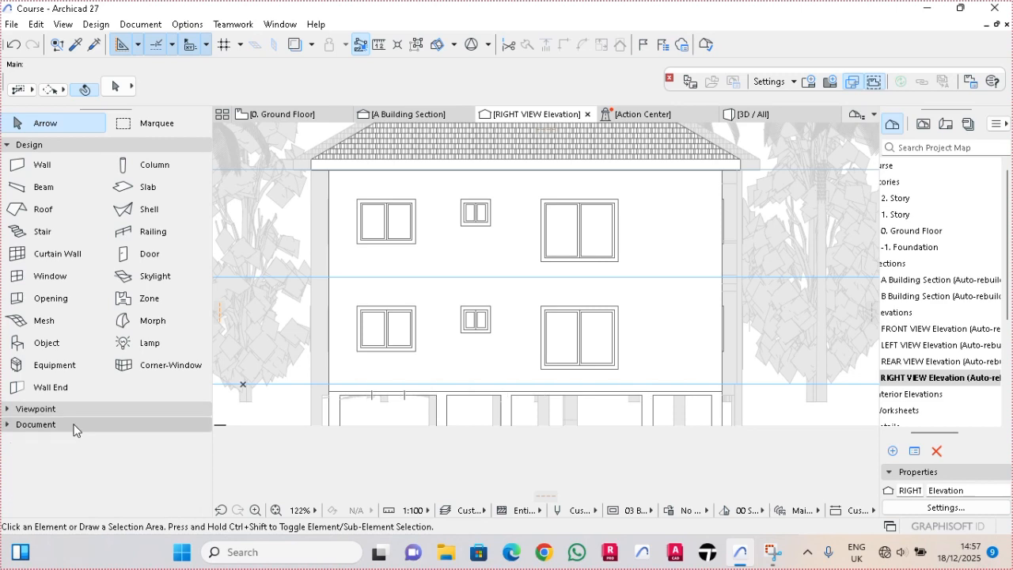
{"action": "left_click", "coordinate": [74, 426]}
{"action": "left_click", "coordinate": [130, 443]}
{"action": "scroll", "coordinate": [320, 391], "scroll_direction": "up", "scroll_amount": 3}
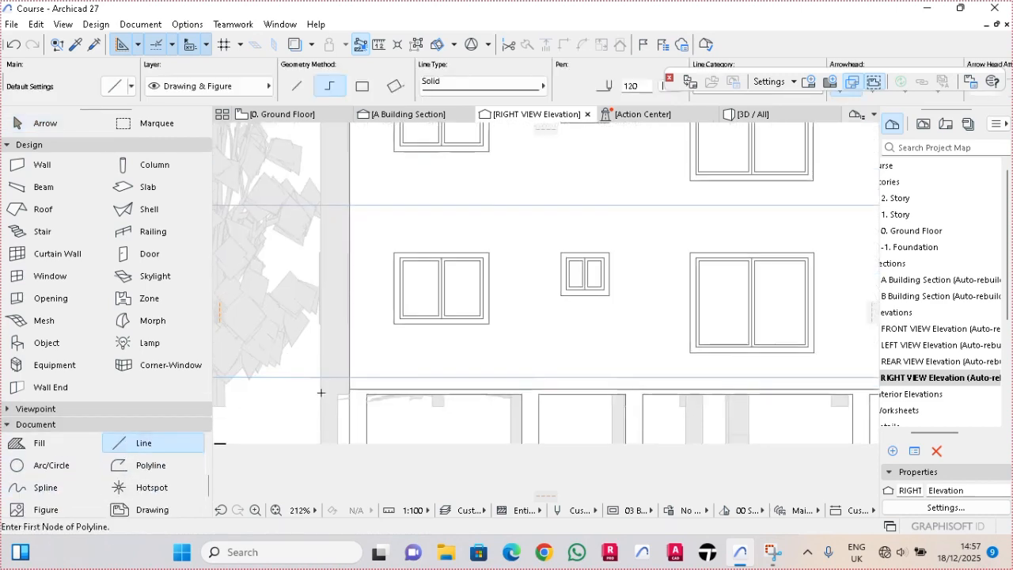
{"action": "scroll", "coordinate": [358, 388], "scroll_direction": "up", "scroll_amount": 1}
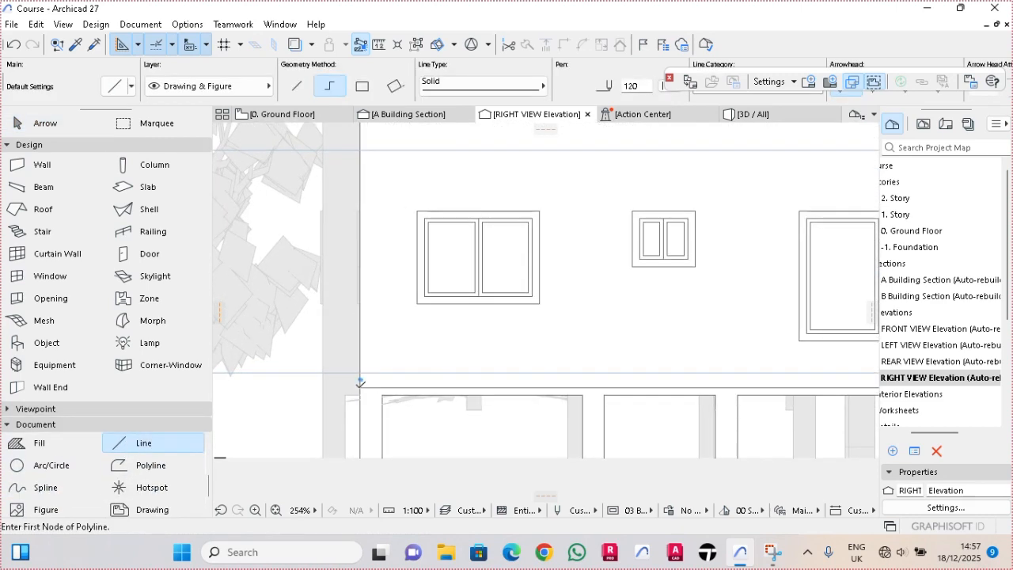
{"action": "scroll", "coordinate": [360, 382], "scroll_direction": "down", "scroll_amount": 3}
{"action": "mouse_move", "coordinate": [357, 386]}
{"action": "middle_mouse_down"}
{"action": "mouse_move", "coordinate": [334, 381]}
{"action": "mouse_move", "coordinate": [364, 372]}
{"action": "middle_mouse_up"}
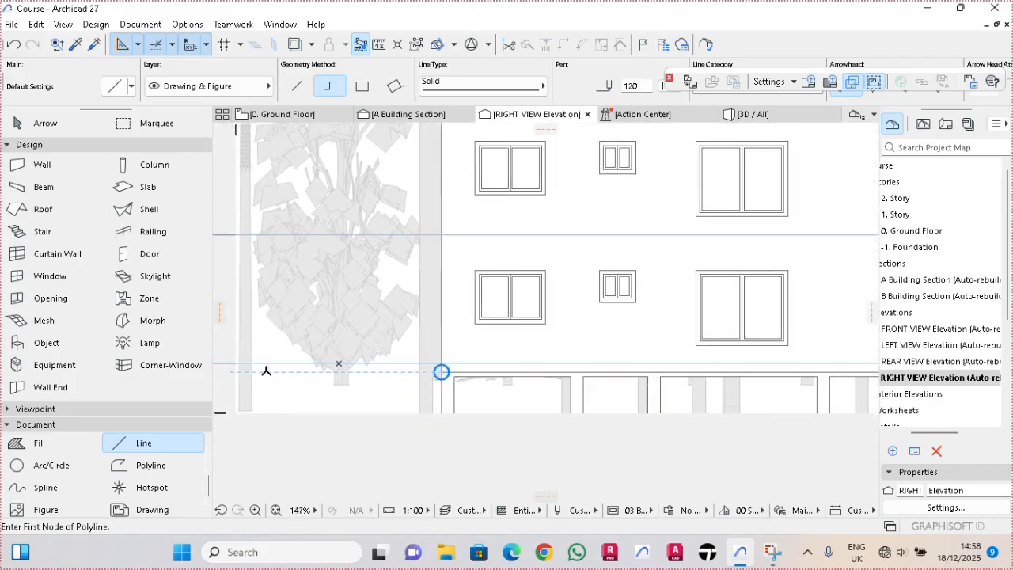
{"action": "left_click", "coordinate": [340, 366]}
{"action": "scroll", "coordinate": [364, 367], "scroll_direction": "down", "scroll_amount": 5}
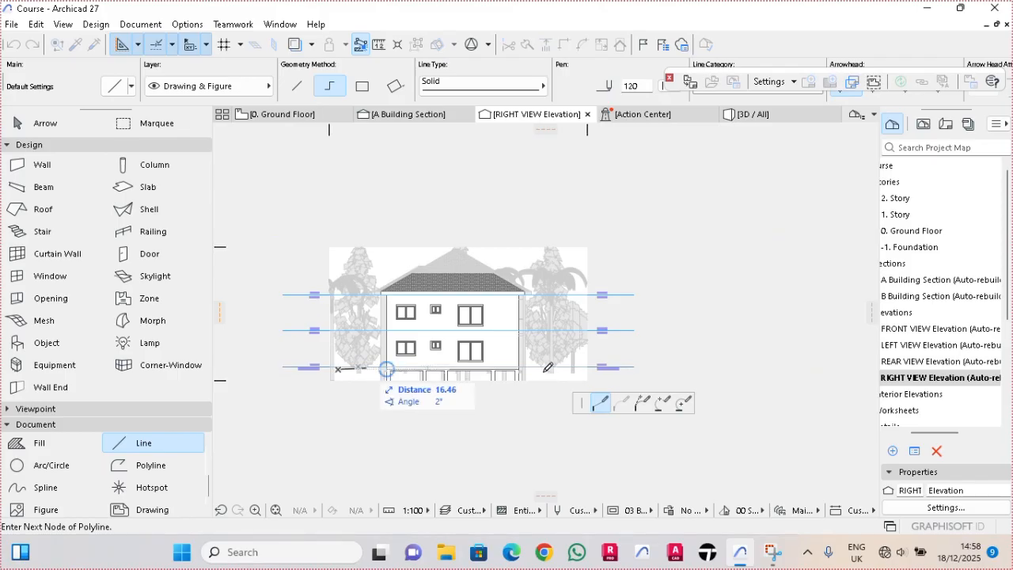
{"action": "scroll", "coordinate": [547, 367], "scroll_direction": "up", "scroll_amount": 4}
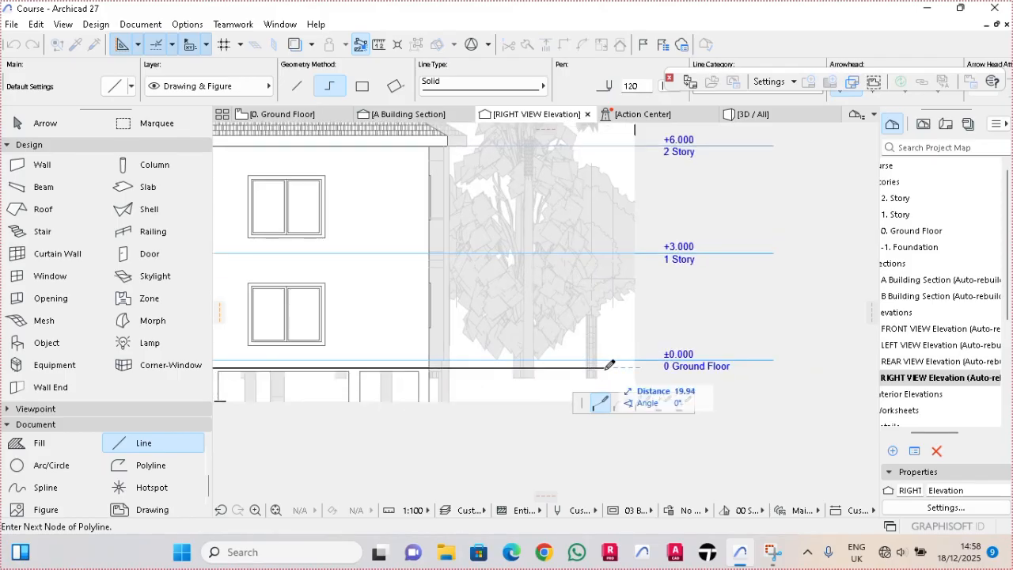
{"action": "right_click", "coordinate": [608, 366]}
{"action": "left_click", "coordinate": [634, 484]}
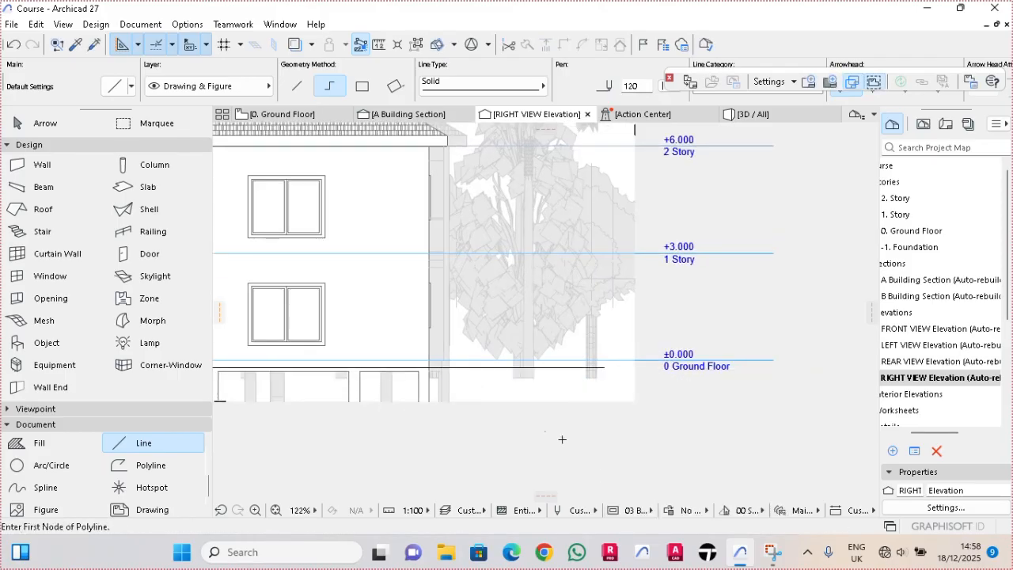
{"action": "key", "text": "Escape"}
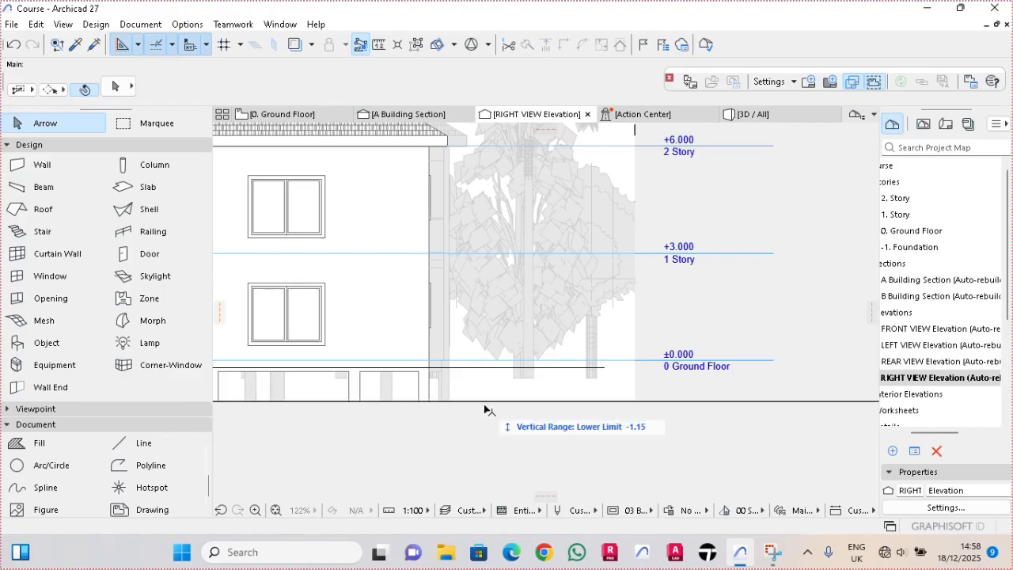
{"action": "left_click_drag", "start_coordinate": [481, 401], "coordinate": [486, 367]}
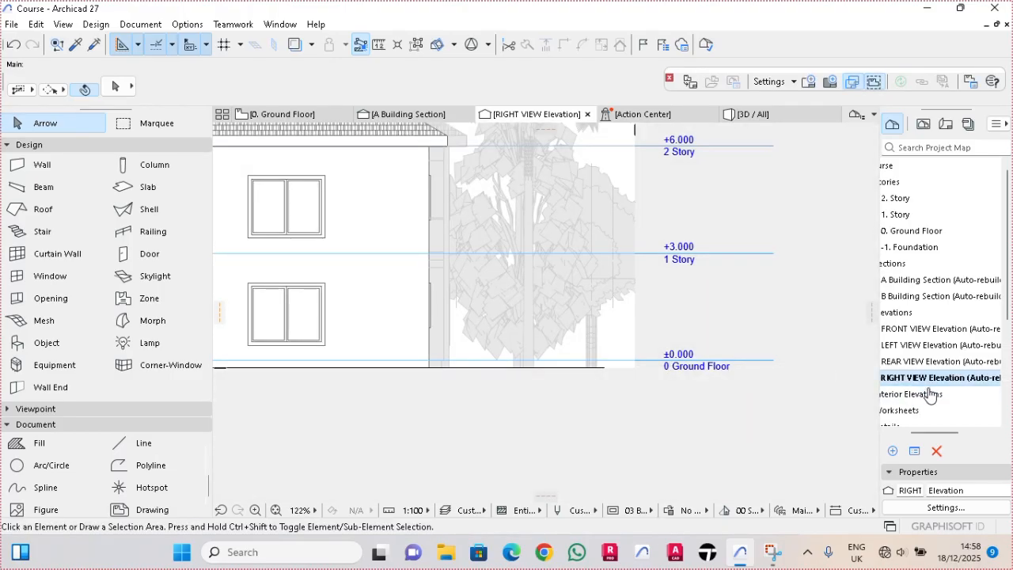
- In the RIGHT VIEW elevation settings, turn off the story level lines running between the side markers
{"action": "right_click", "coordinate": [935, 381]}
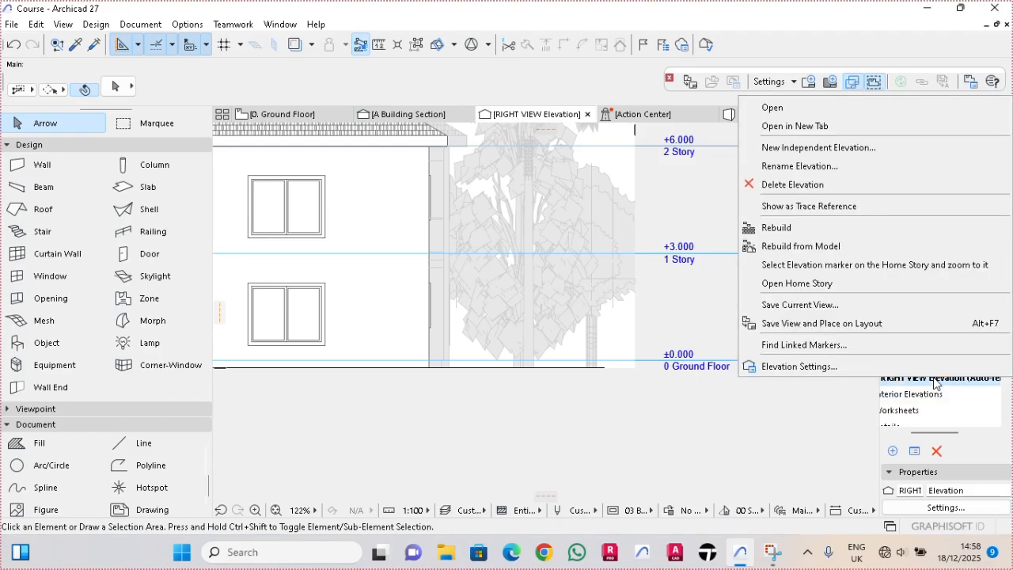
{"action": "left_click", "coordinate": [853, 365]}
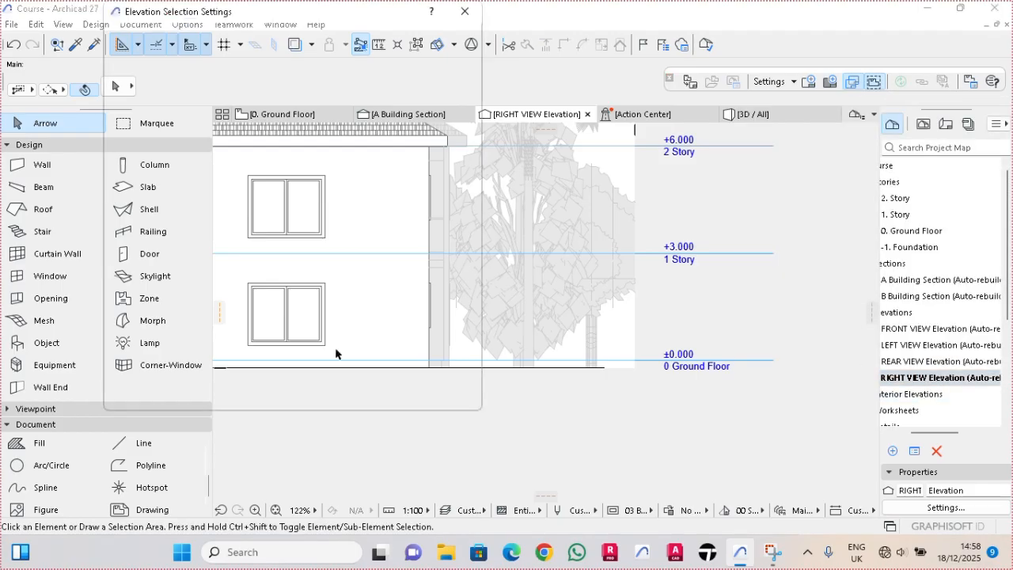
{"action": "left_click", "coordinate": [191, 84]}
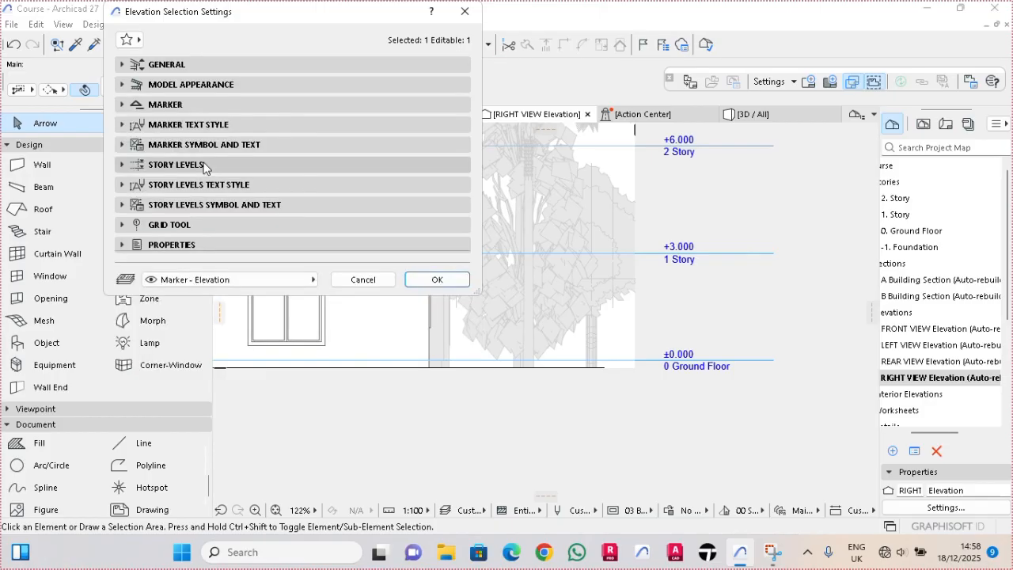
{"action": "left_click", "coordinate": [175, 165]}
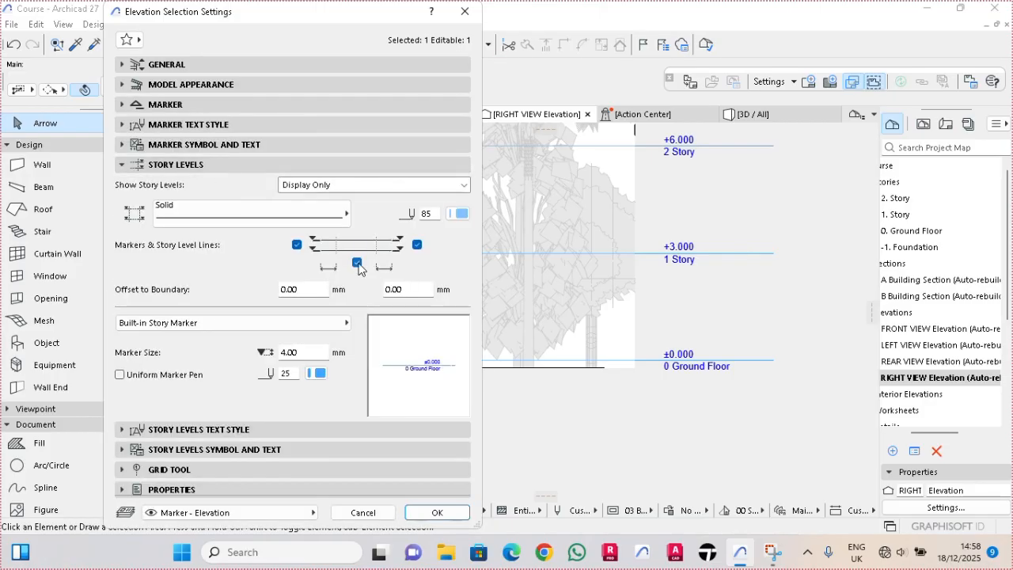
{"action": "left_click", "coordinate": [437, 513]}
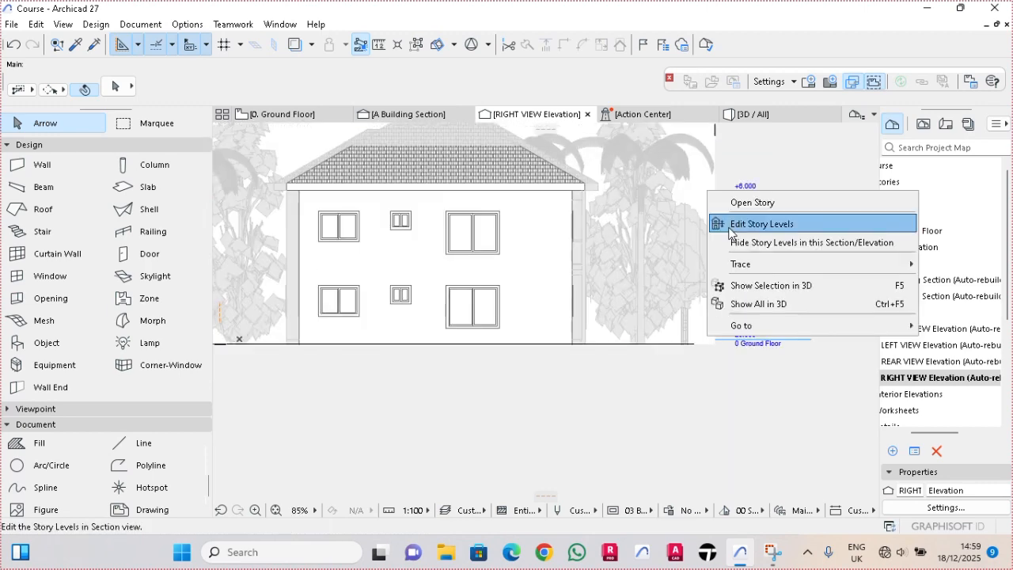
- Turn off the display of the elevation range in RIGHT VIEW
{"action": "left_click", "coordinate": [704, 181]}
{"action": "right_click", "coordinate": [704, 180]}
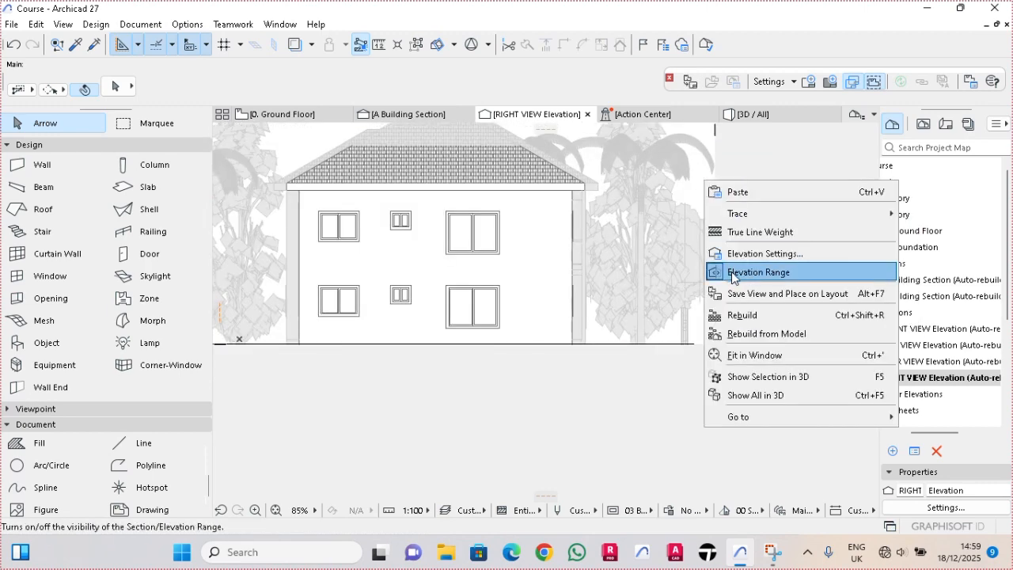